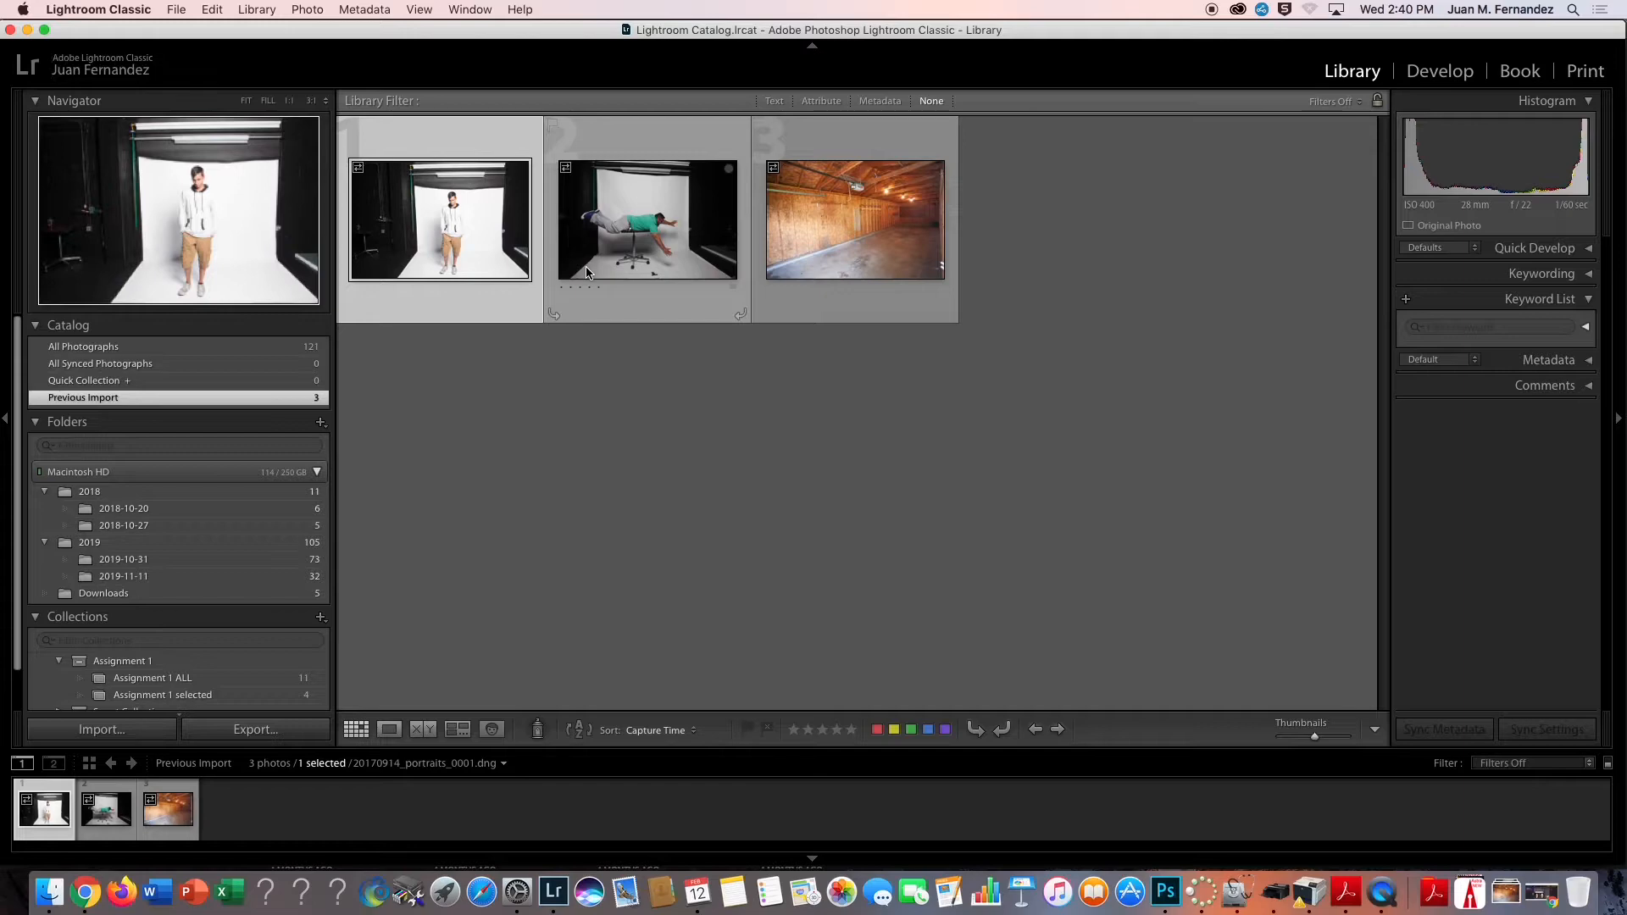
# Develop the first studio portrait, lowering exposure to −1.60 and sampling a neutral white balance with temperature set to 5,905
pyautogui.click(1439, 70)
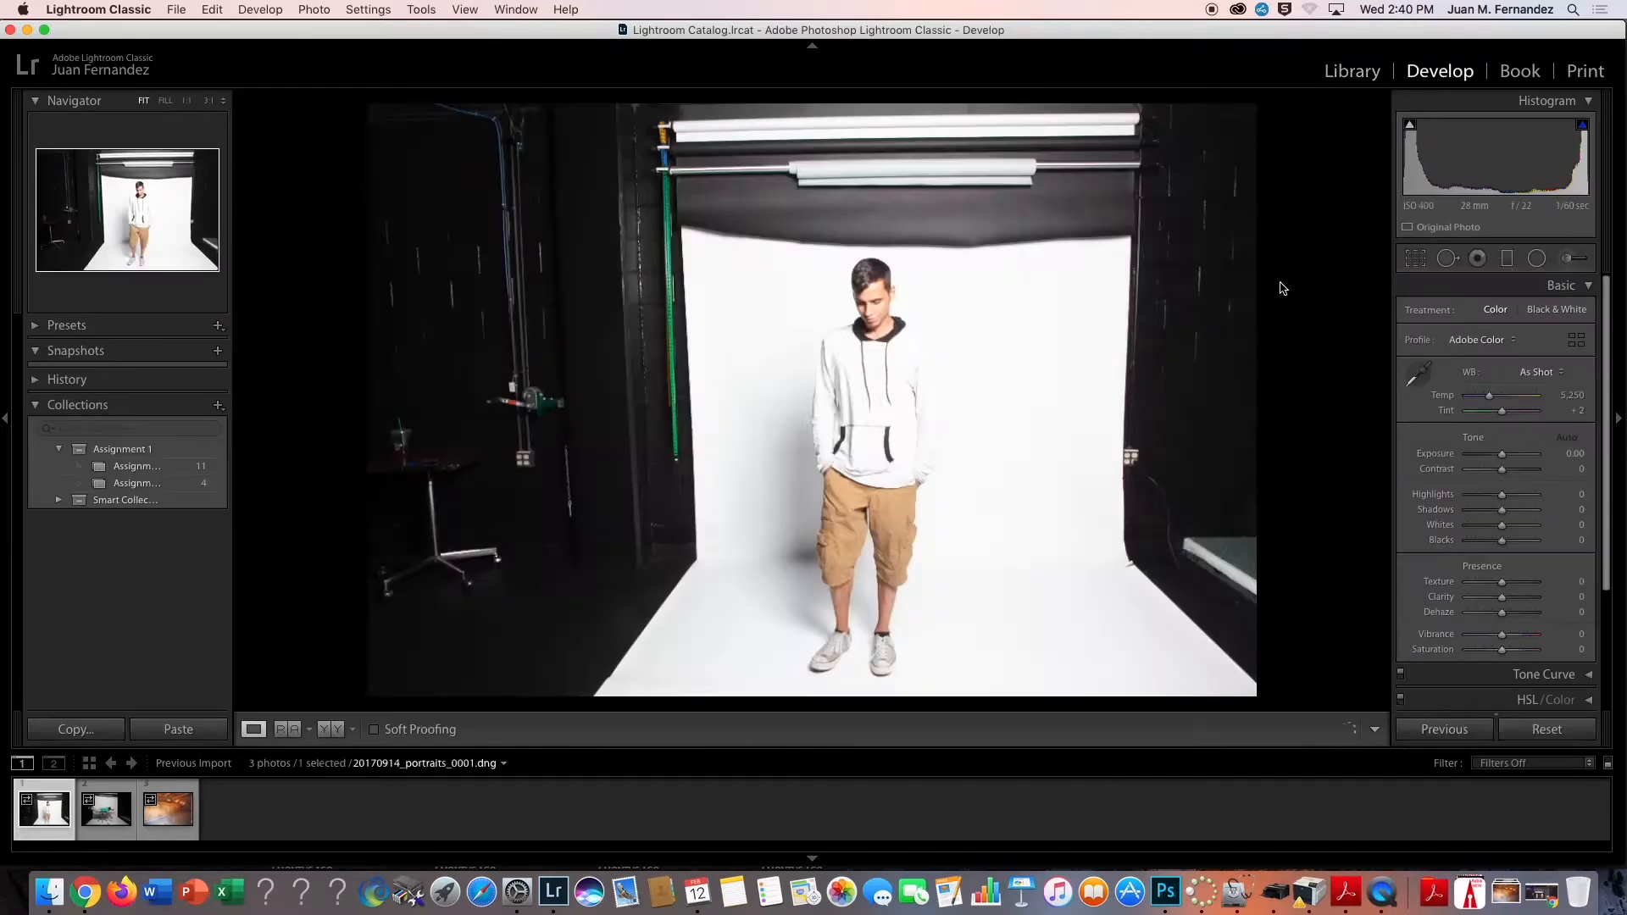
pyautogui.moveTo(1501, 455); pyautogui.dragTo(1491, 455)
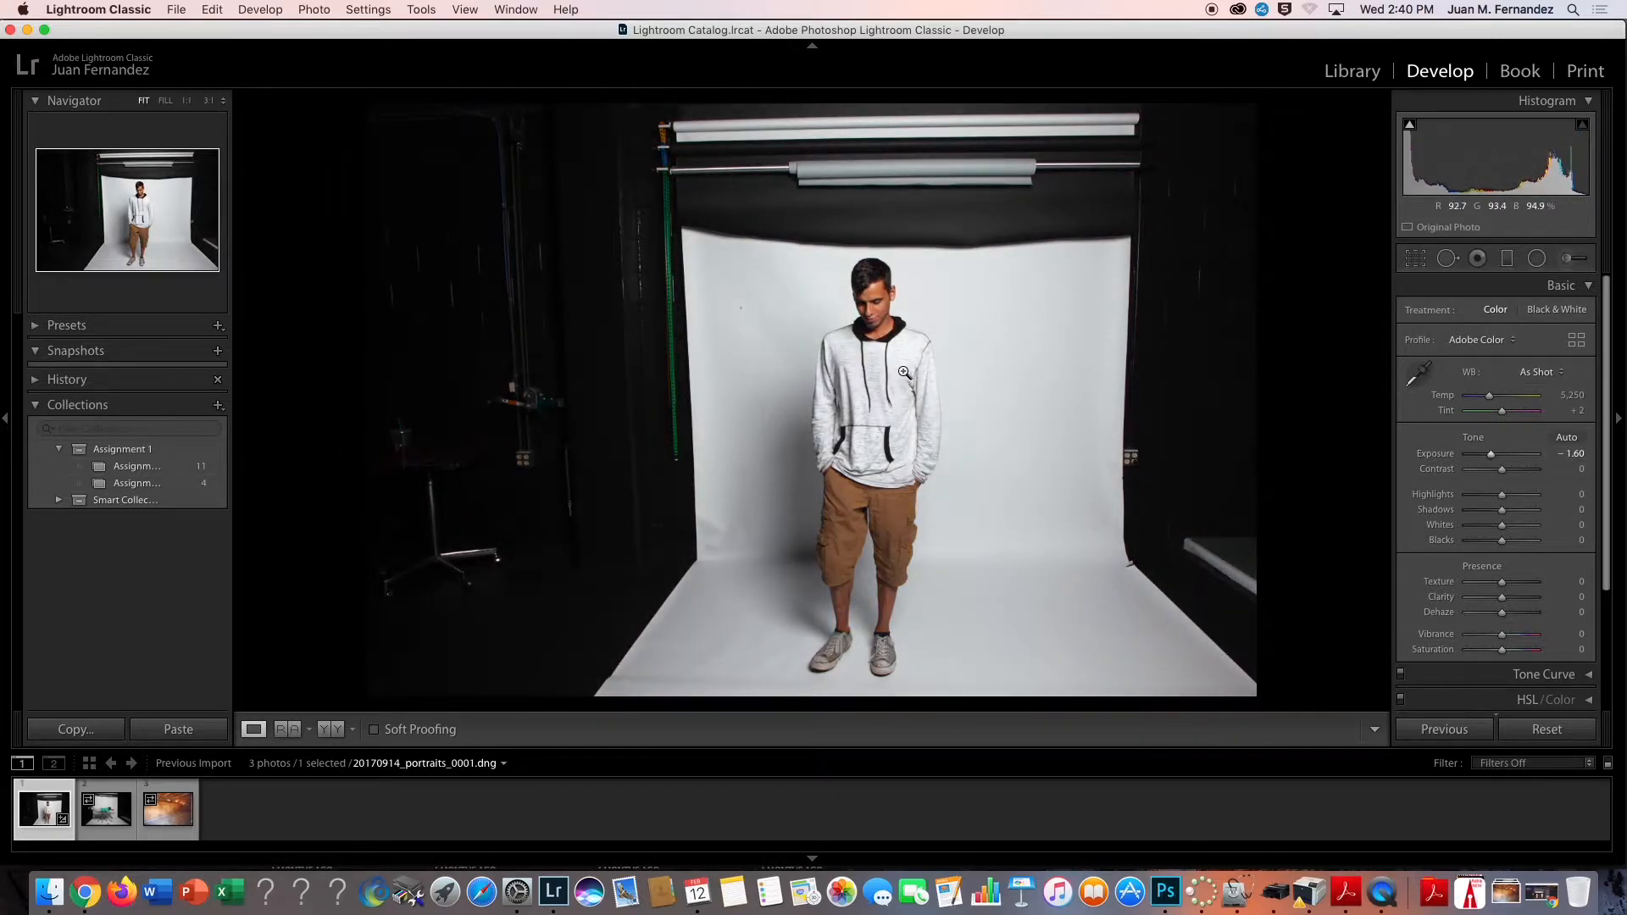
pyautogui.click(1417, 374)
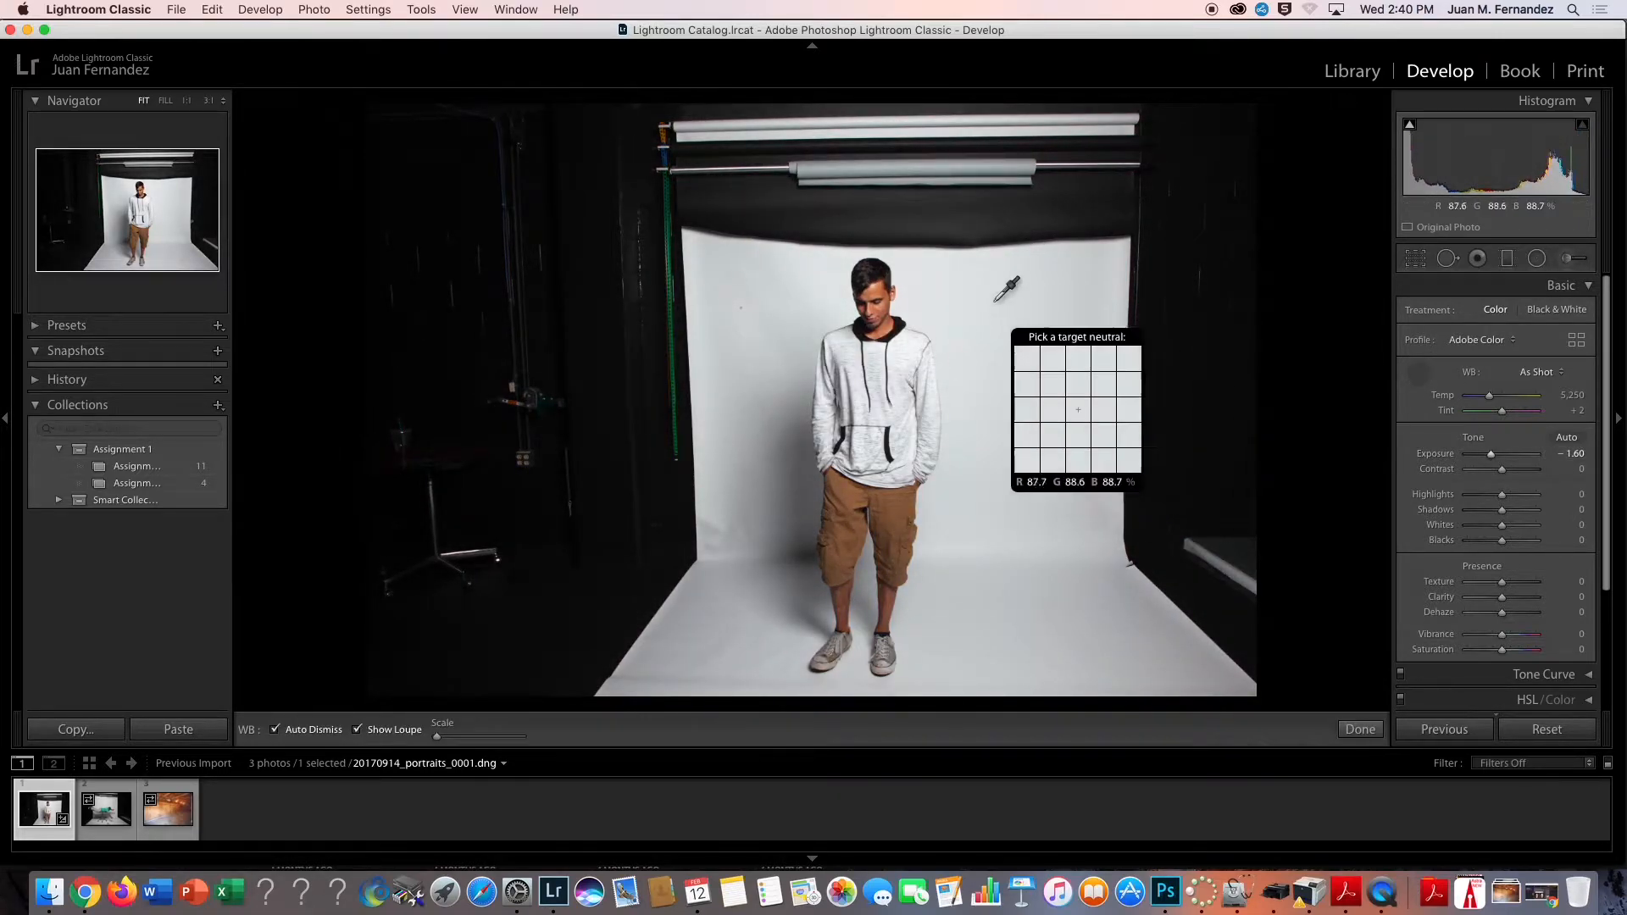
pyautogui.click(943, 314)
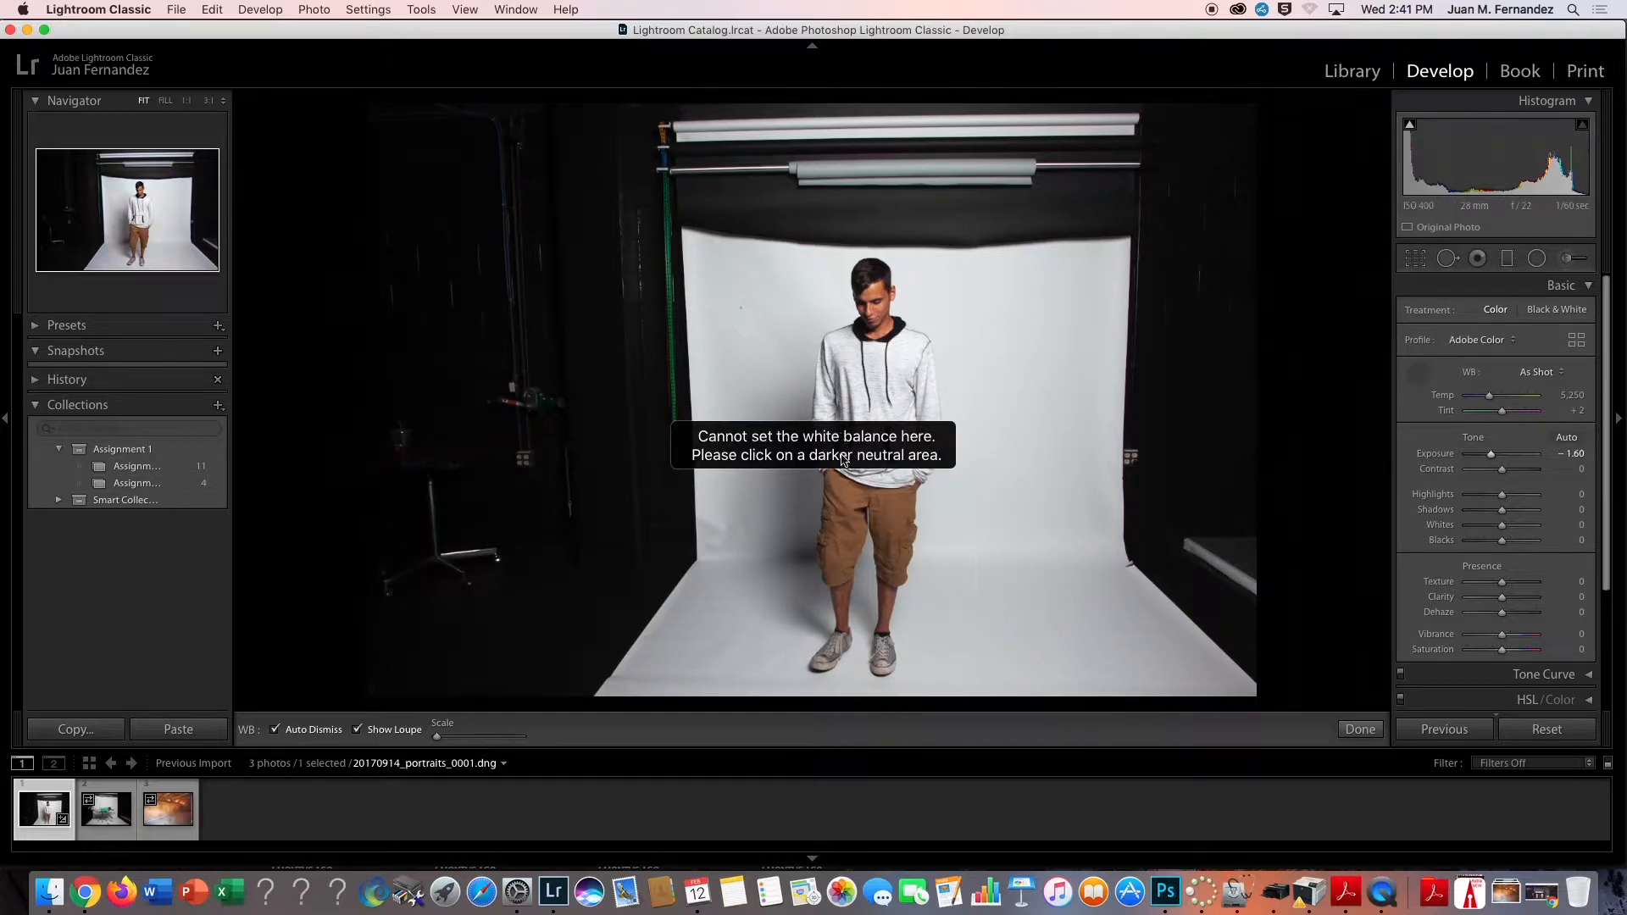
pyautogui.click(889, 233)
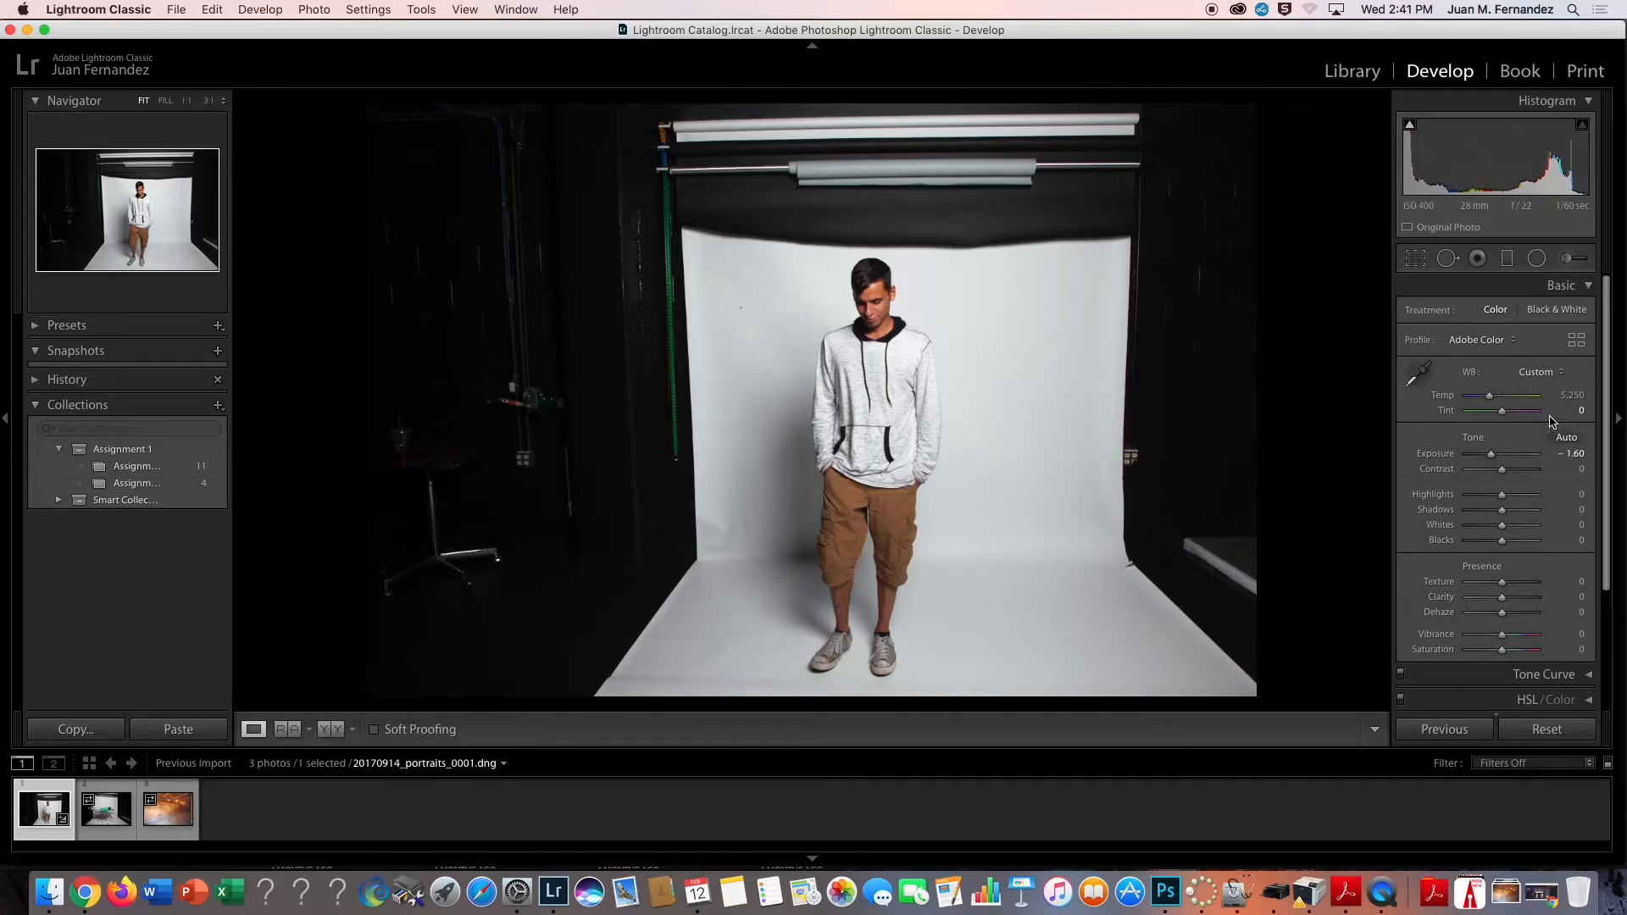
pyautogui.moveTo(1494, 401); pyautogui.dragTo(1499, 400)
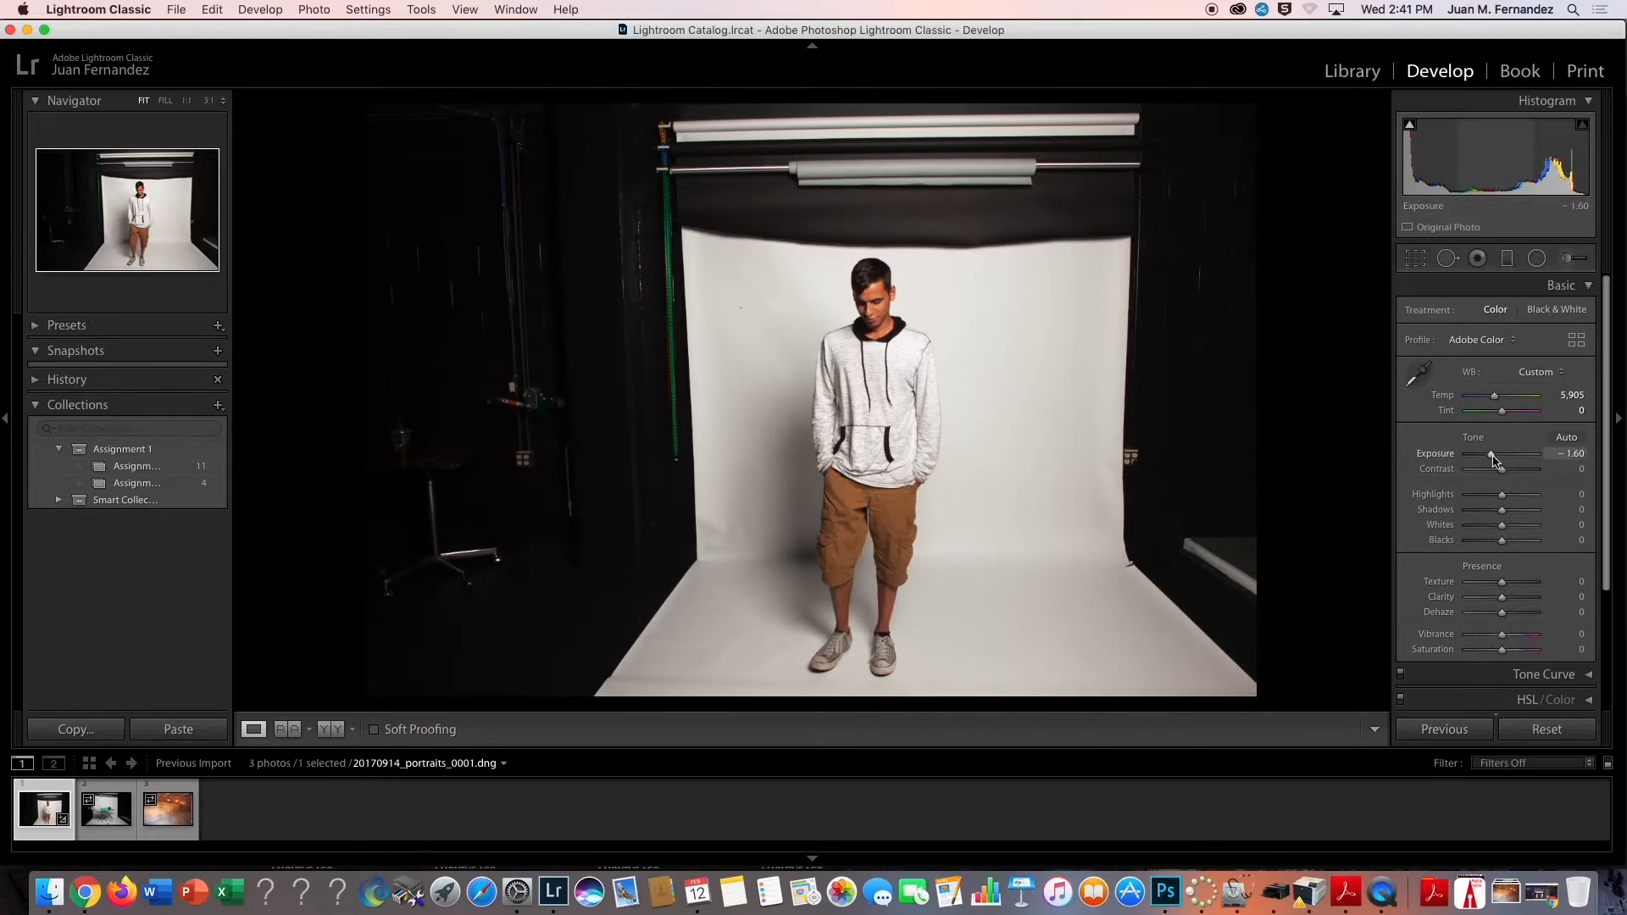
# Set the portrait's exposure −1.30, contrast +20, highlights −52, shadows +27, texture +21, clarity +16 and dehaze +5
pyautogui.moveTo(1492, 455); pyautogui.dragTo(1510, 509)
pyautogui.moveTo(1501, 581); pyautogui.dragTo(1504, 612)
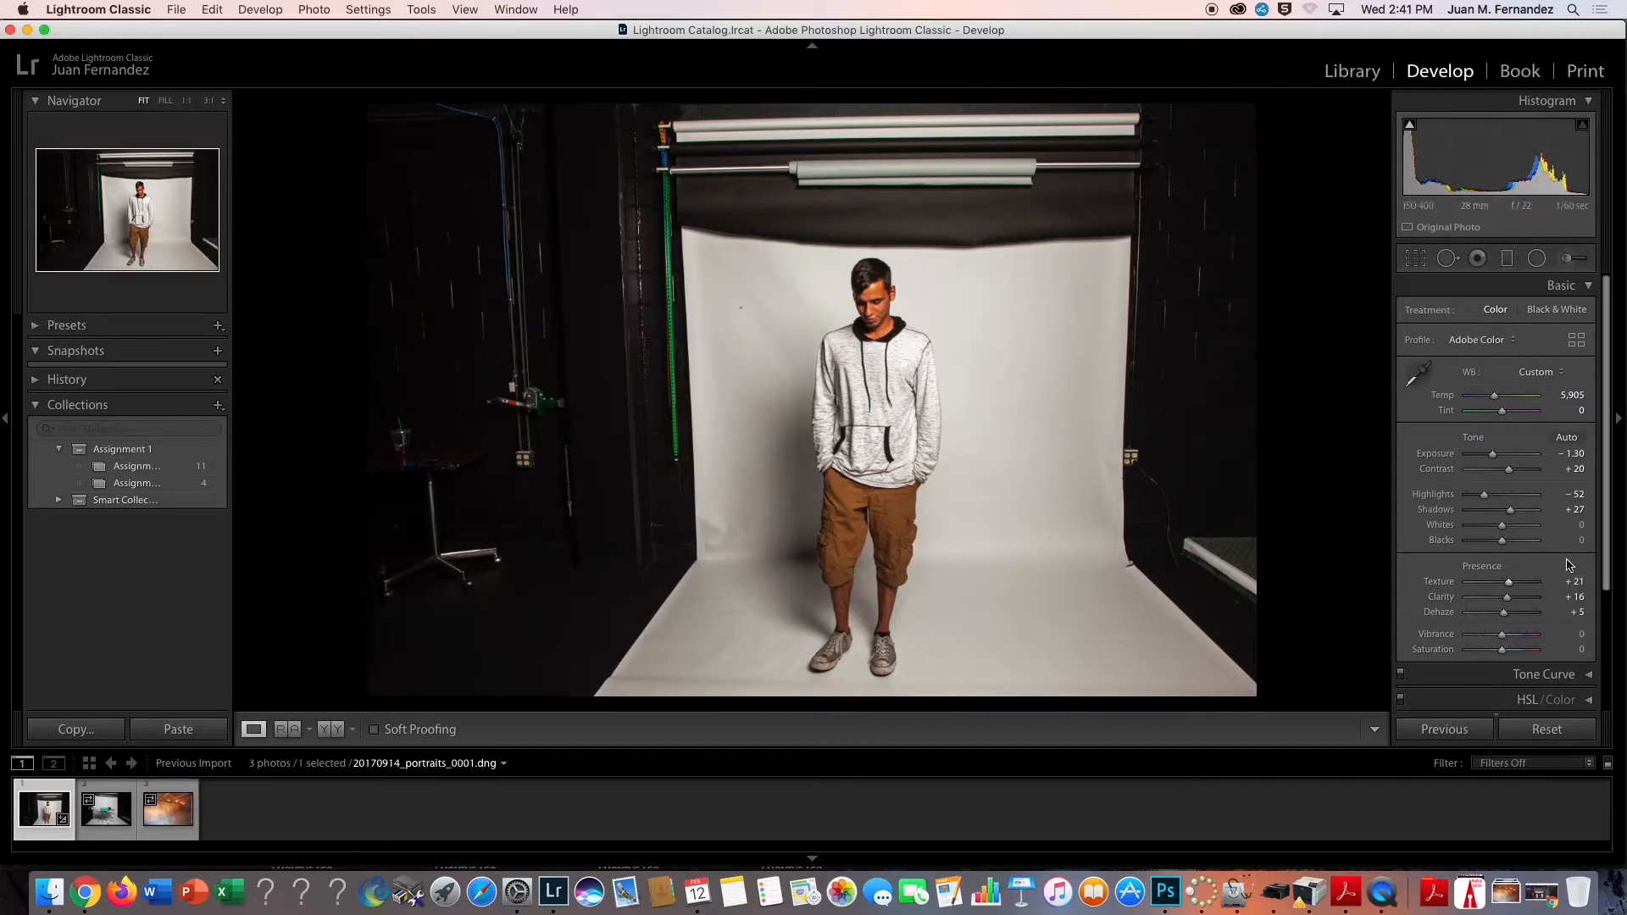
pyautogui.click(1492, 286)
# Adjust the portrait's tone curve with highlights −34 and lights +1
pyautogui.click(1492, 311)
pyautogui.moveTo(1505, 572)
pyautogui.mouseDown()
pyautogui.moveTo(1490, 572)
pyautogui.moveTo(1507, 587)
pyautogui.mouseUp()
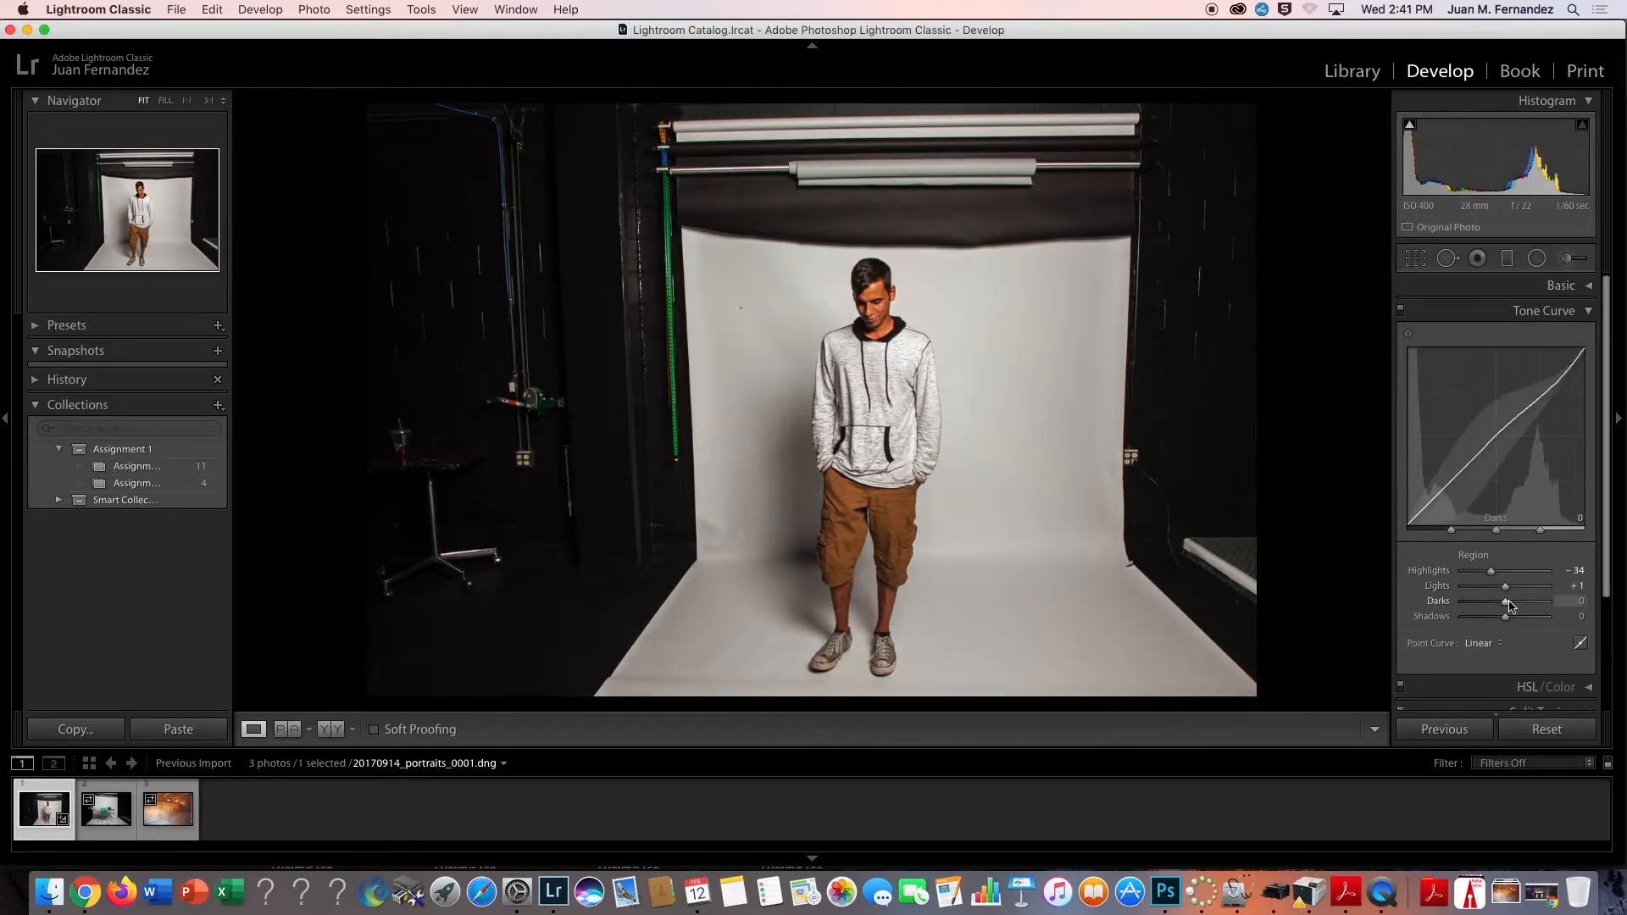
# Adjust the portrait's colors: hue orange −14, yellow −17; saturation red −4, orange −15; luminance orange +12, yellow +1
pyautogui.click(1526, 687)
pyautogui.click(1407, 315)
pyautogui.moveTo(915, 360); pyautogui.dragTo(900, 399)
pyautogui.click(1407, 462)
pyautogui.moveTo(882, 307); pyautogui.dragTo(881, 334)
pyautogui.click(1408, 609)
pyautogui.moveTo(907, 554); pyautogui.dragTo(906, 547)
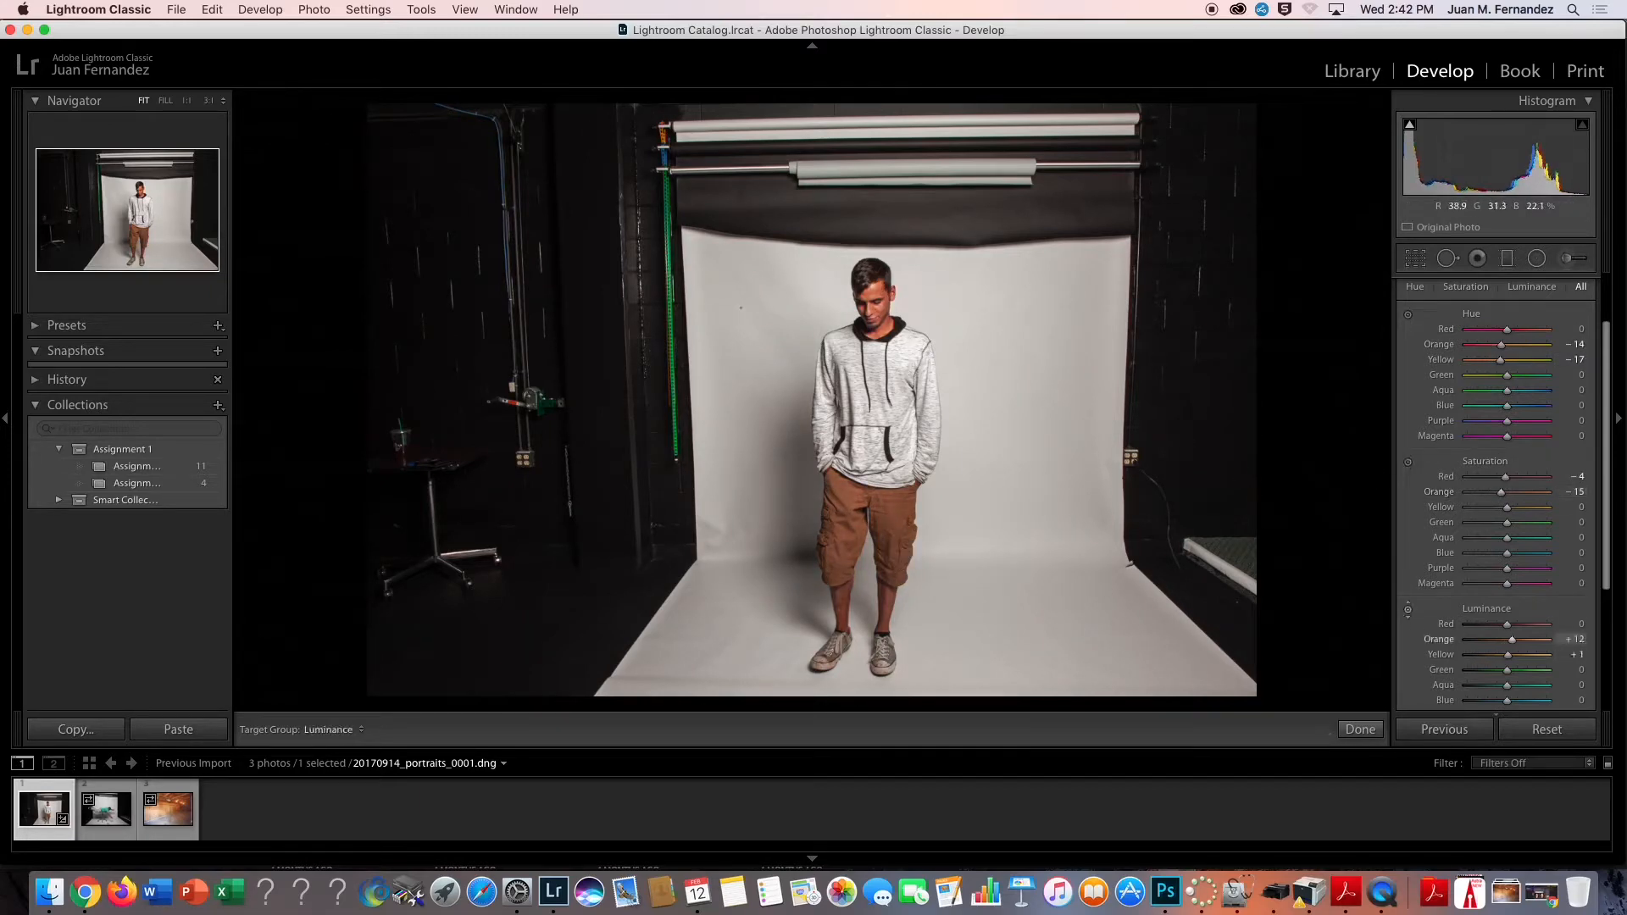
pyautogui.click(1483, 336)
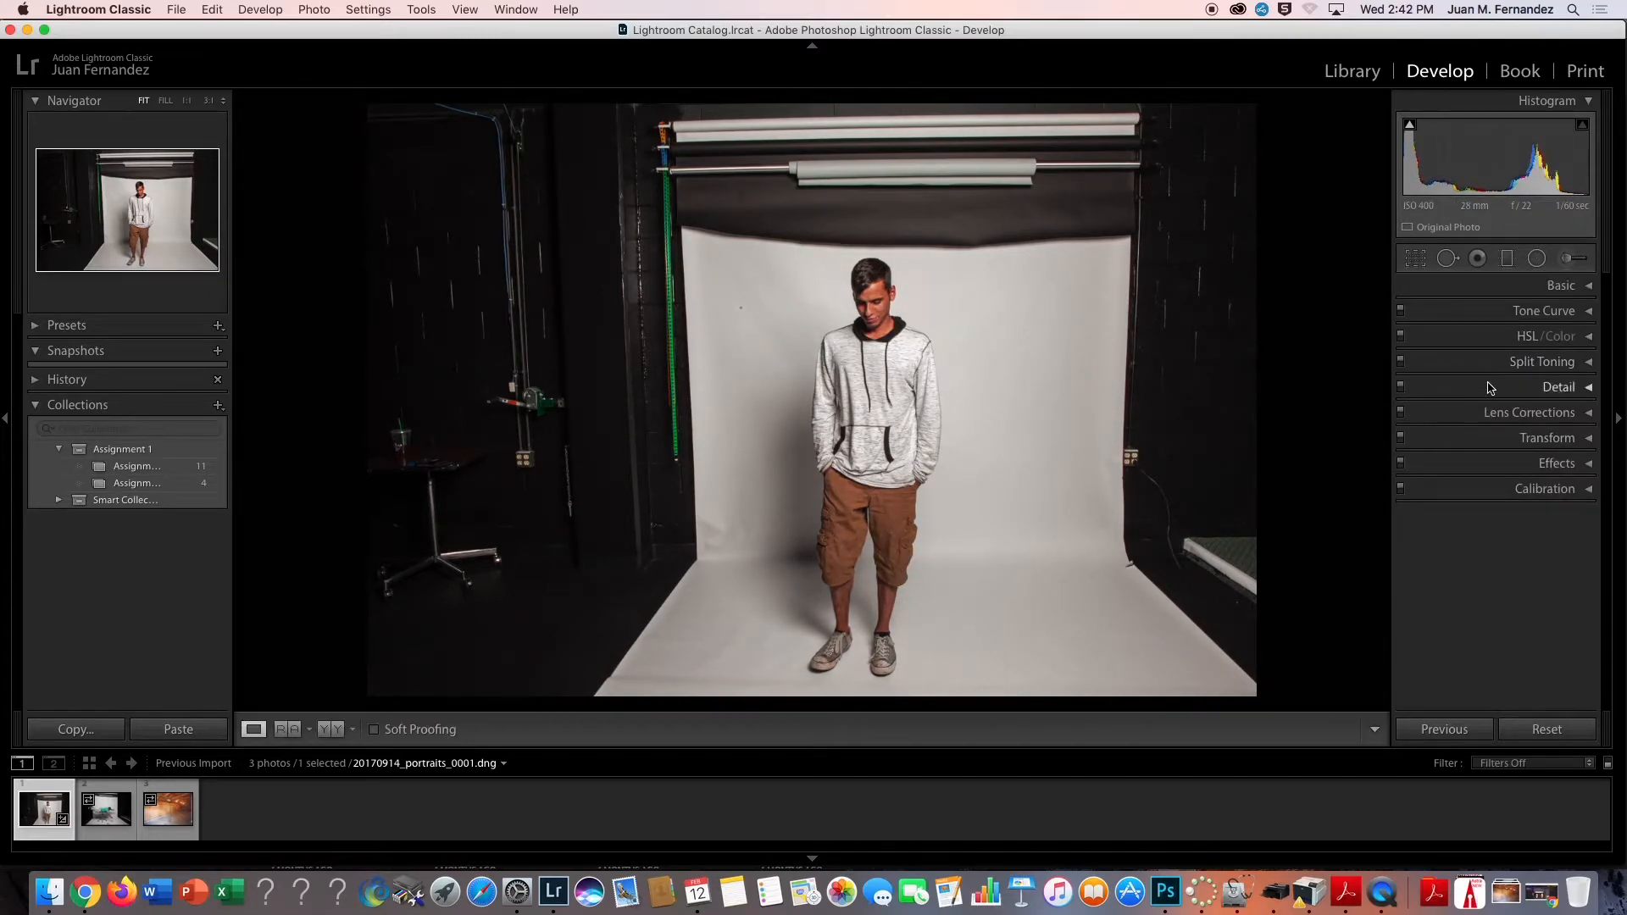
# Sharpen the portrait while checking the face up close: amount 69, radius 1.9, detail 64, masking 83
pyautogui.click(1483, 387)
pyautogui.click(845, 295)
pyautogui.moveTo(1482, 540)
pyautogui.mouseDown()
pyautogui.moveTo(1517, 556)
pyautogui.moveTo(1505, 539)
pyautogui.moveTo(1491, 569)
pyautogui.mouseUp()
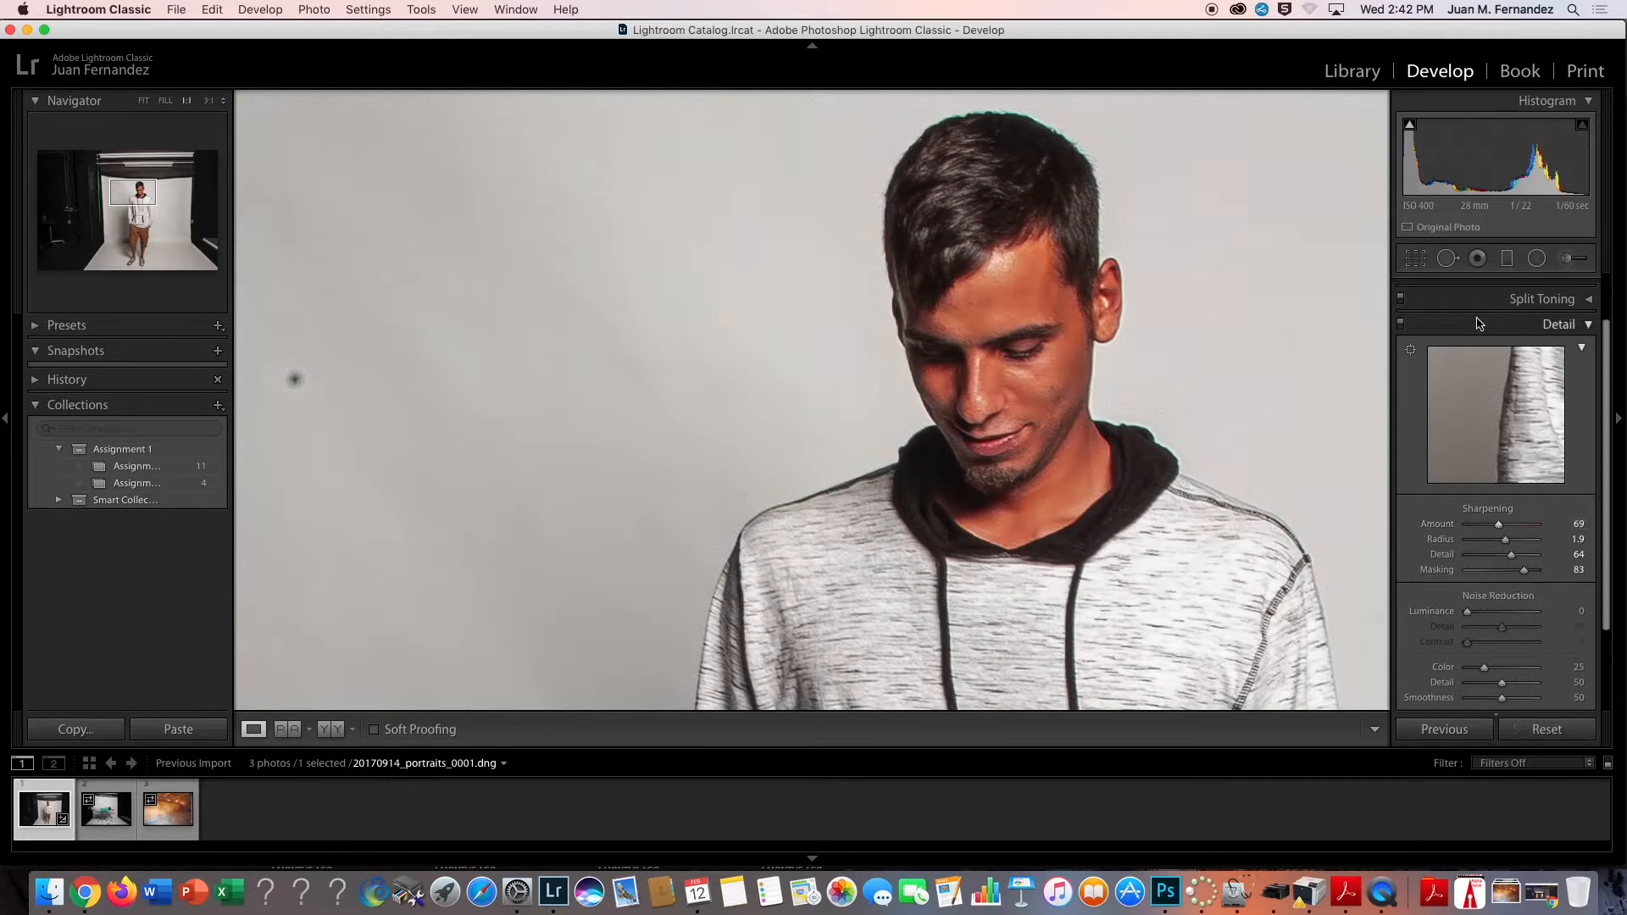
pyautogui.click(1559, 324)
pyautogui.click(1127, 381)
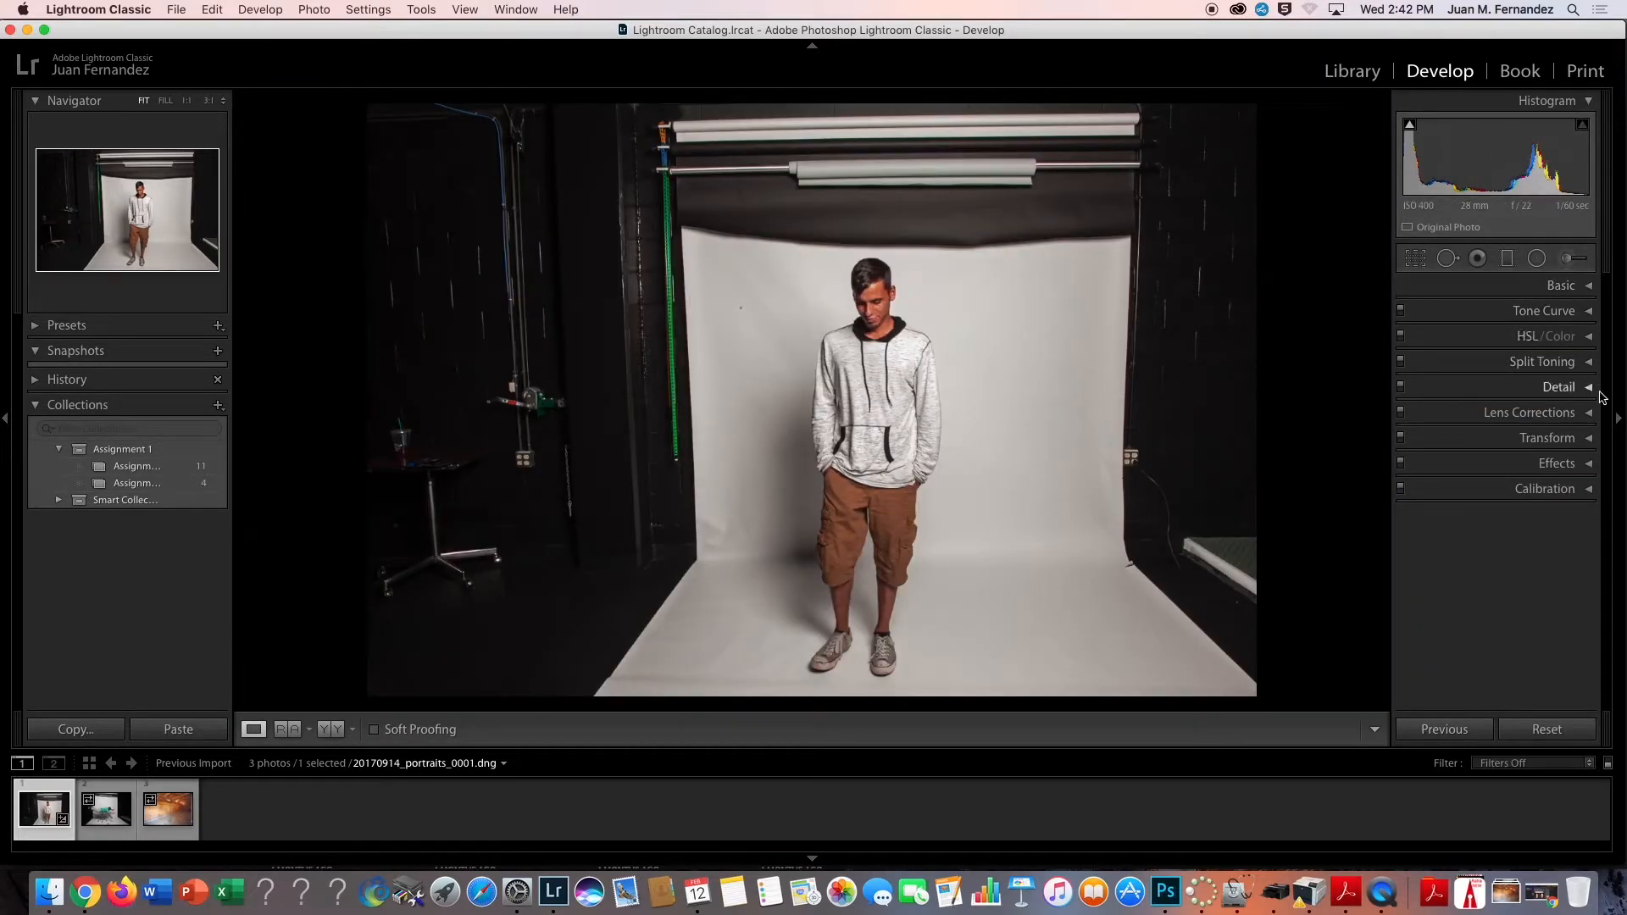
# Enable the lens profile corrections for the portrait
pyautogui.click(1462, 414)
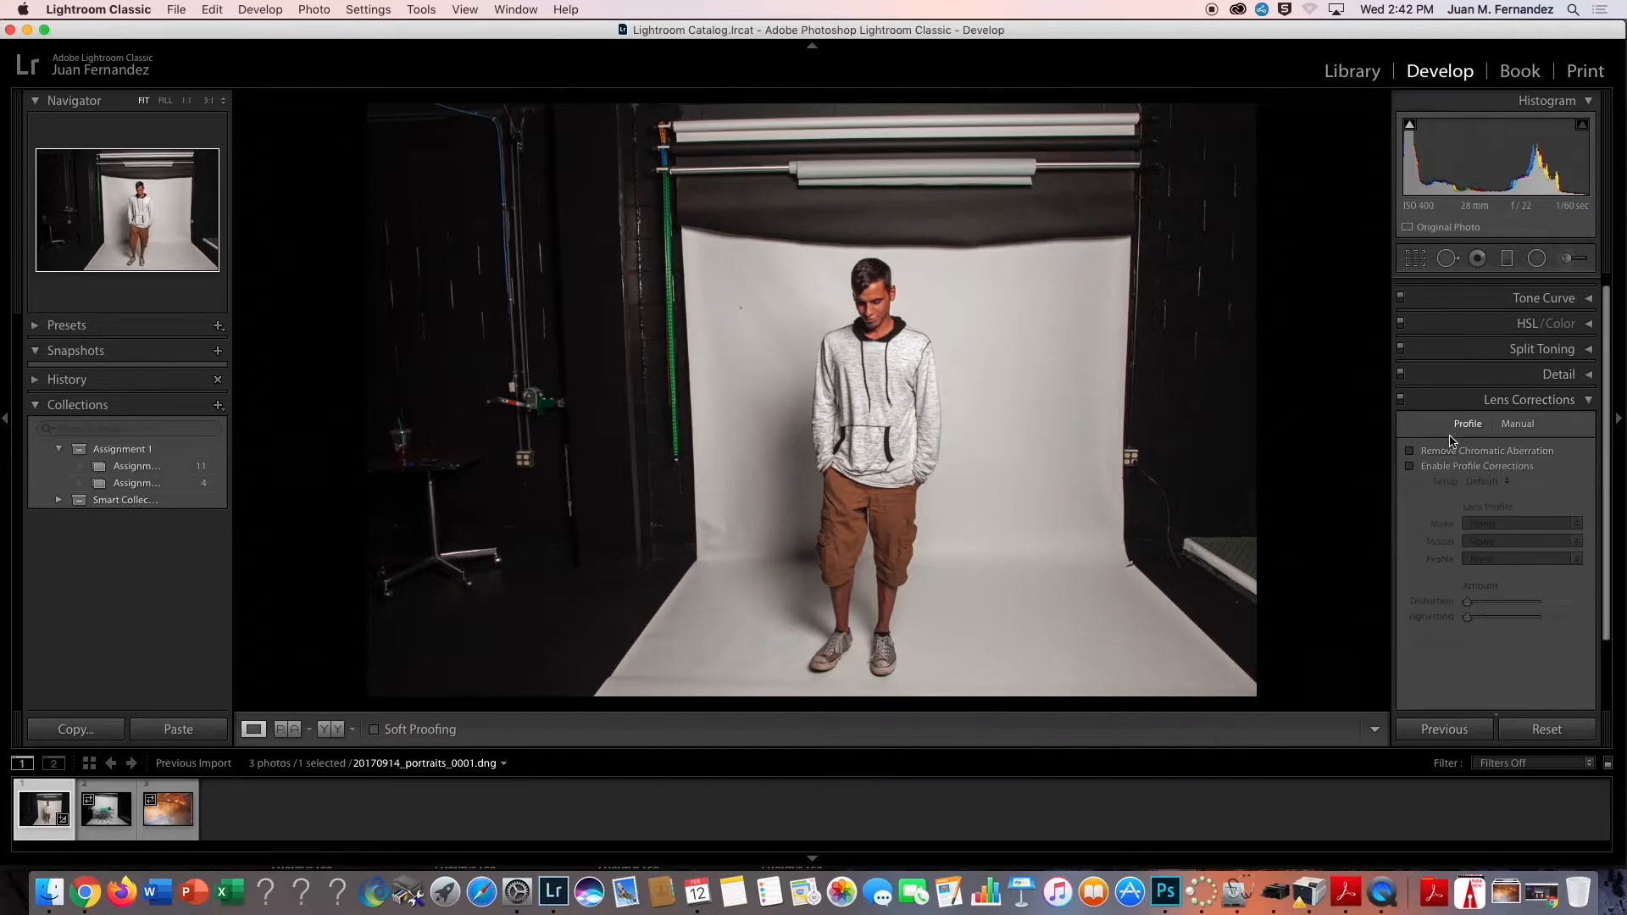
pyautogui.click(1410, 467)
pyautogui.click(1449, 399)
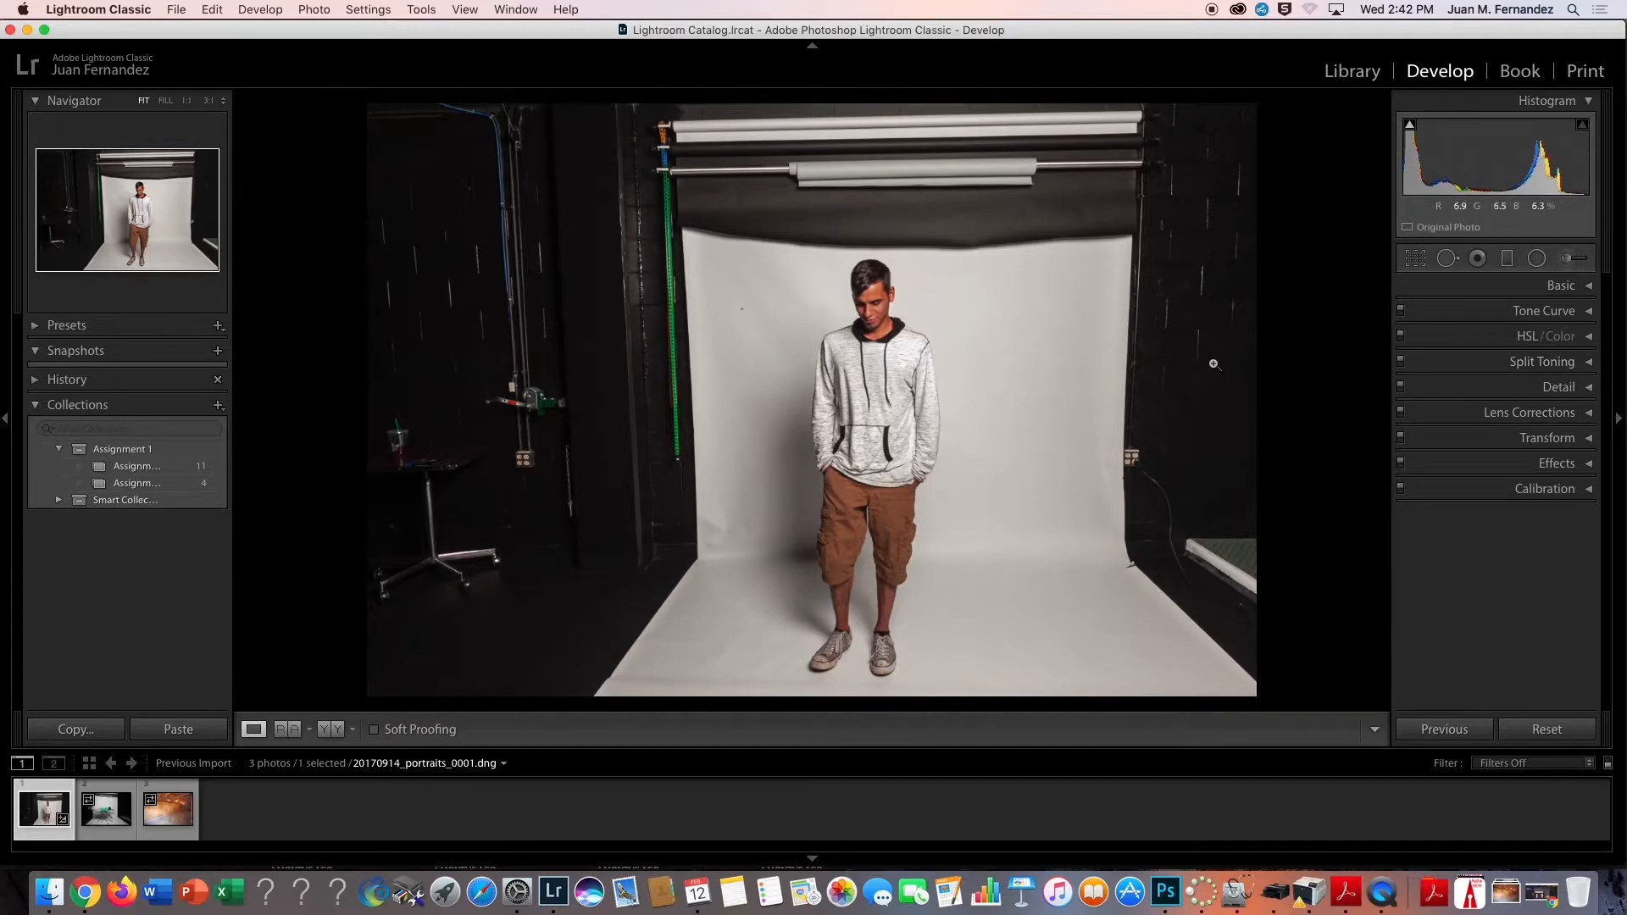
# Switch to the garage interior photo, compare it with the portrait, and darken its overall tones while raising texture
pyautogui.click(167, 815)
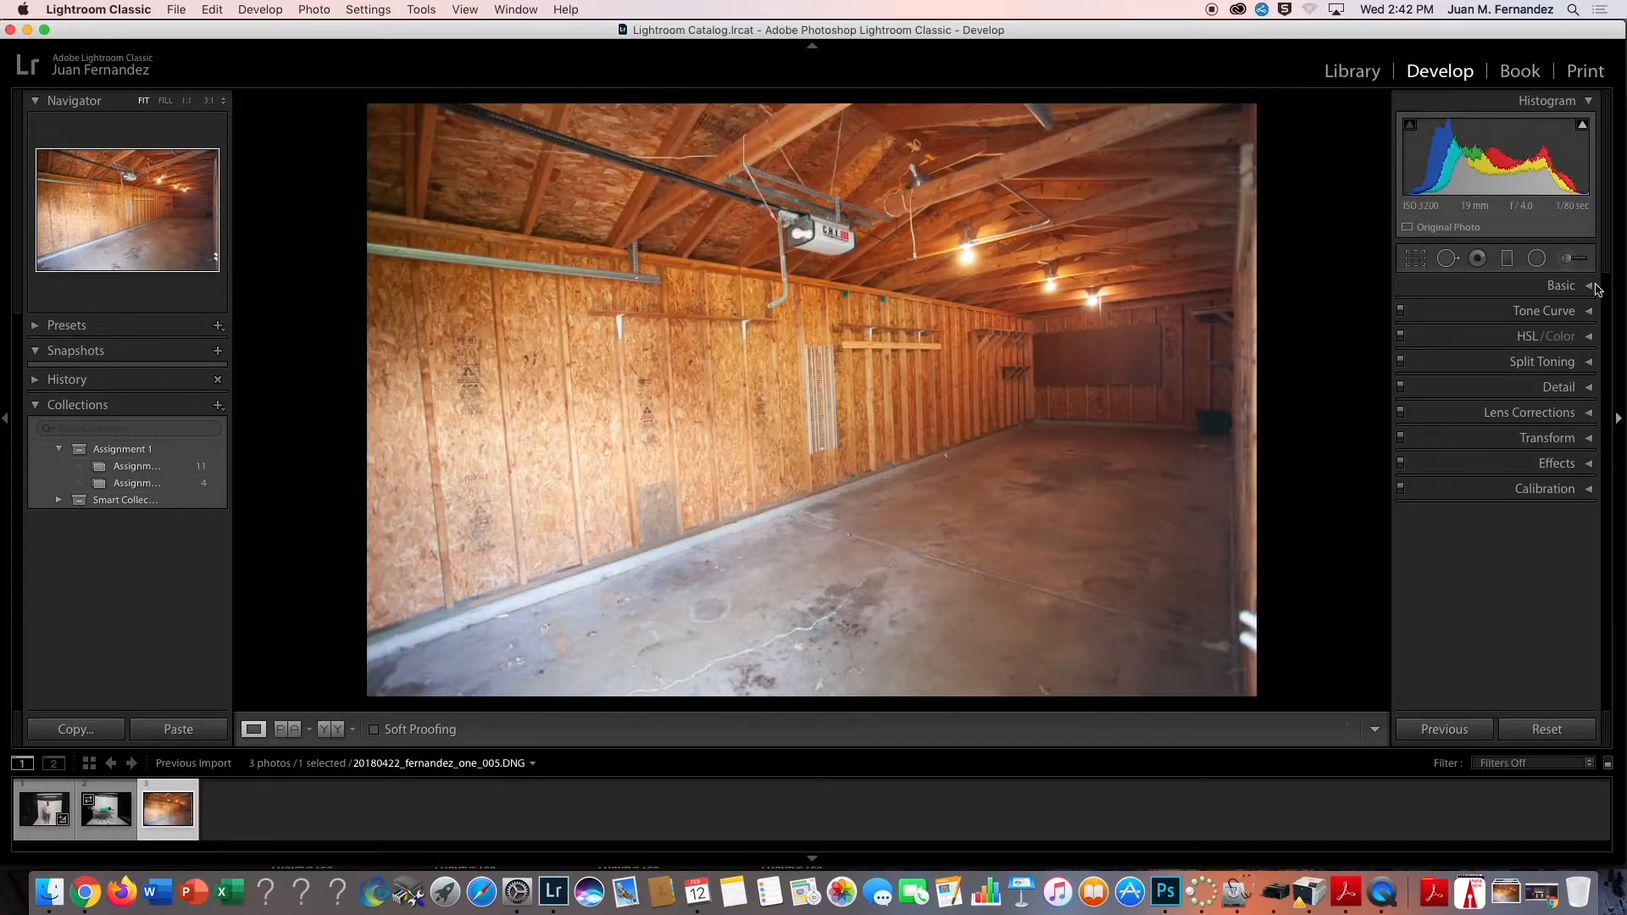
pyautogui.click(1498, 286)
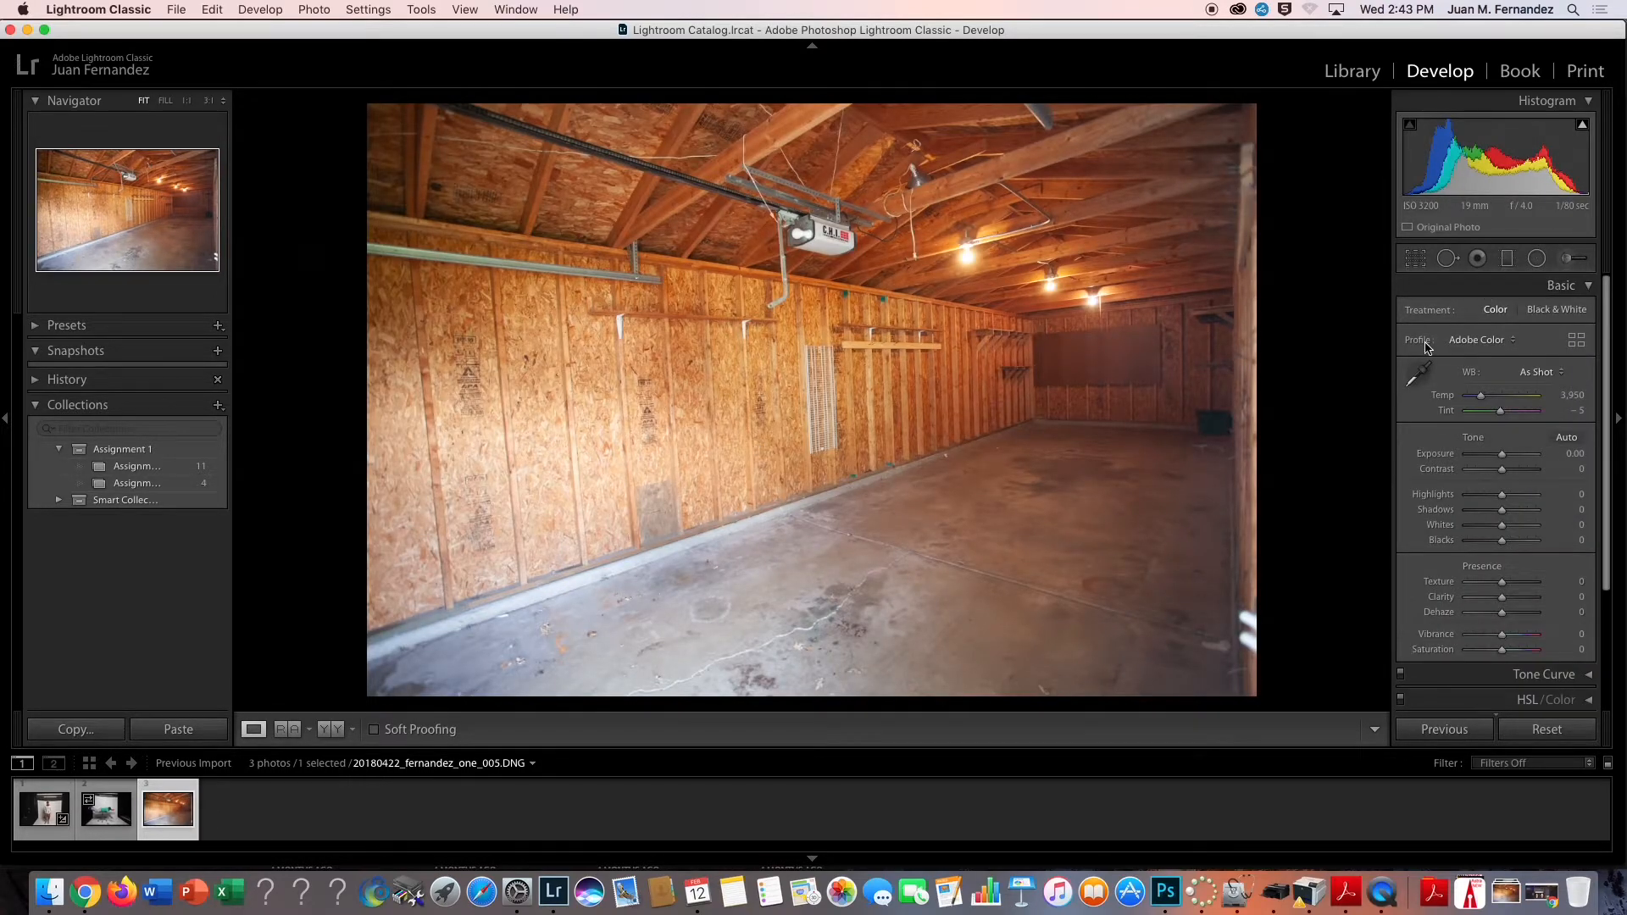
pyautogui.press('Home')
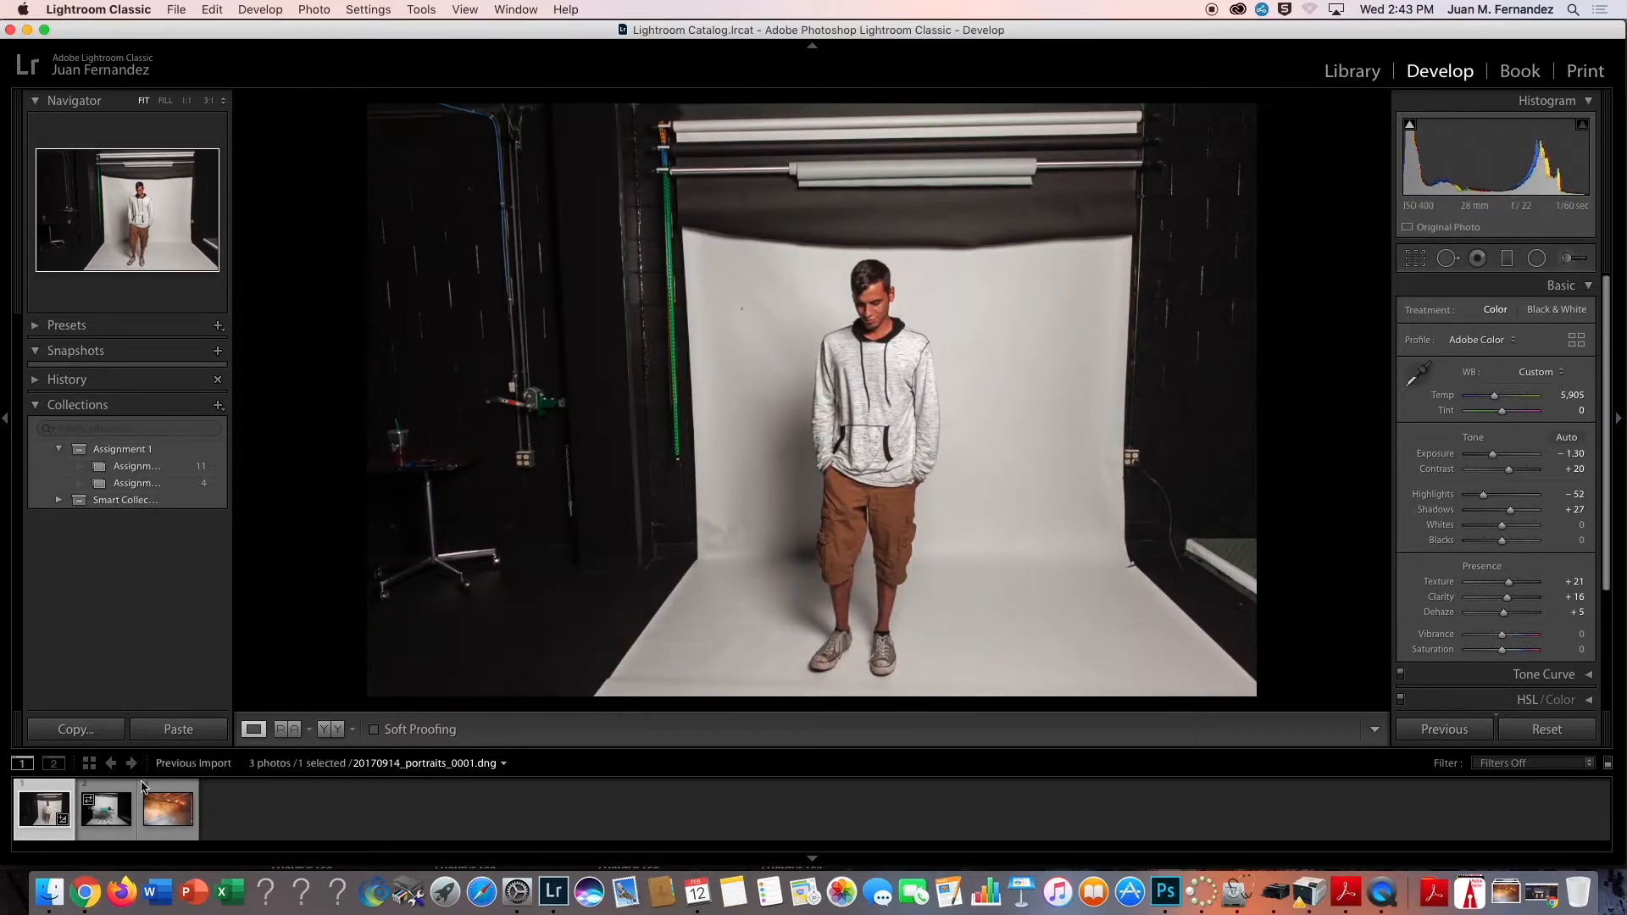
pyautogui.press('End')
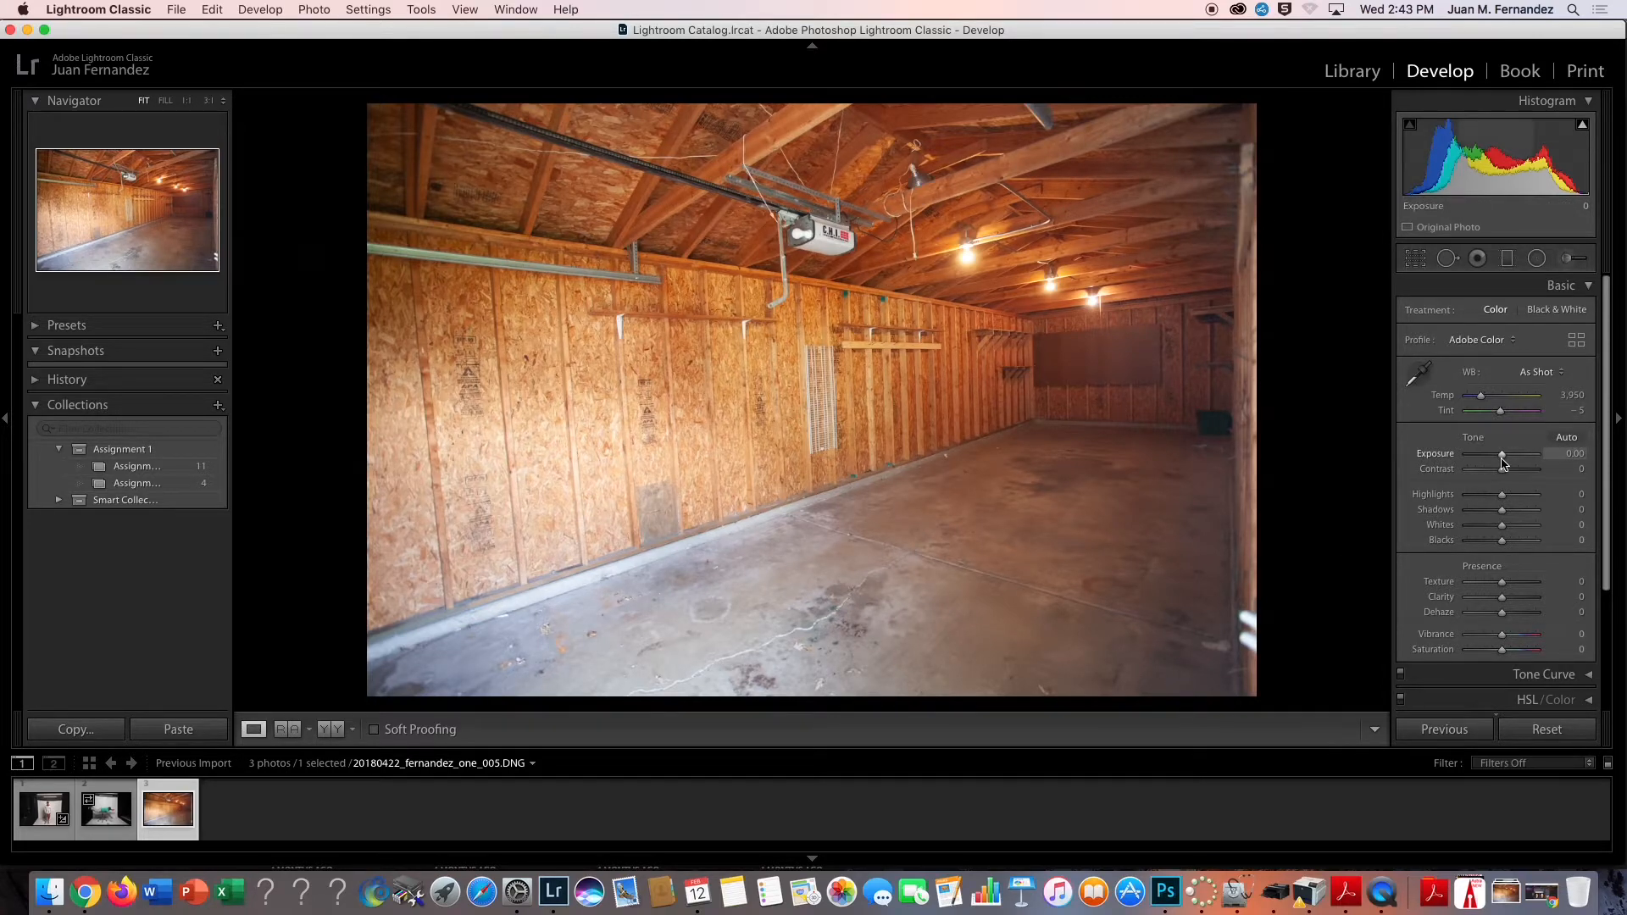
pyautogui.moveTo(1502, 459); pyautogui.dragTo(1530, 511)
pyautogui.moveTo(1501, 582); pyautogui.dragTo(1509, 582)
pyautogui.click(1504, 286)
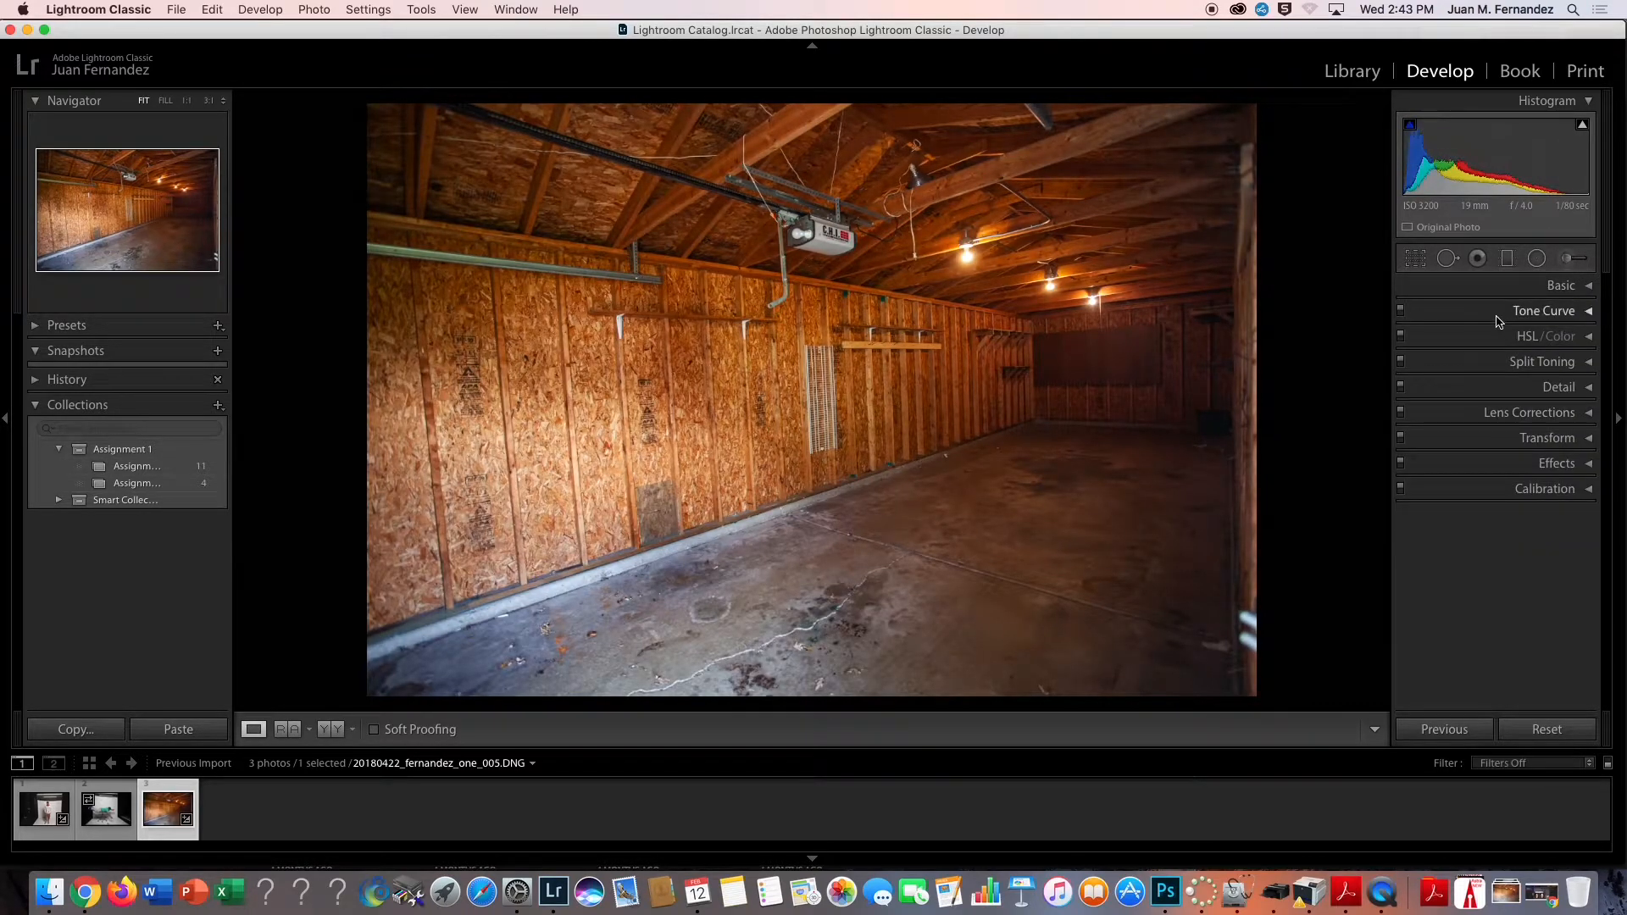
# Adjust the garage photo's tone curve regions from highlights down to shadows
pyautogui.click(1497, 314)
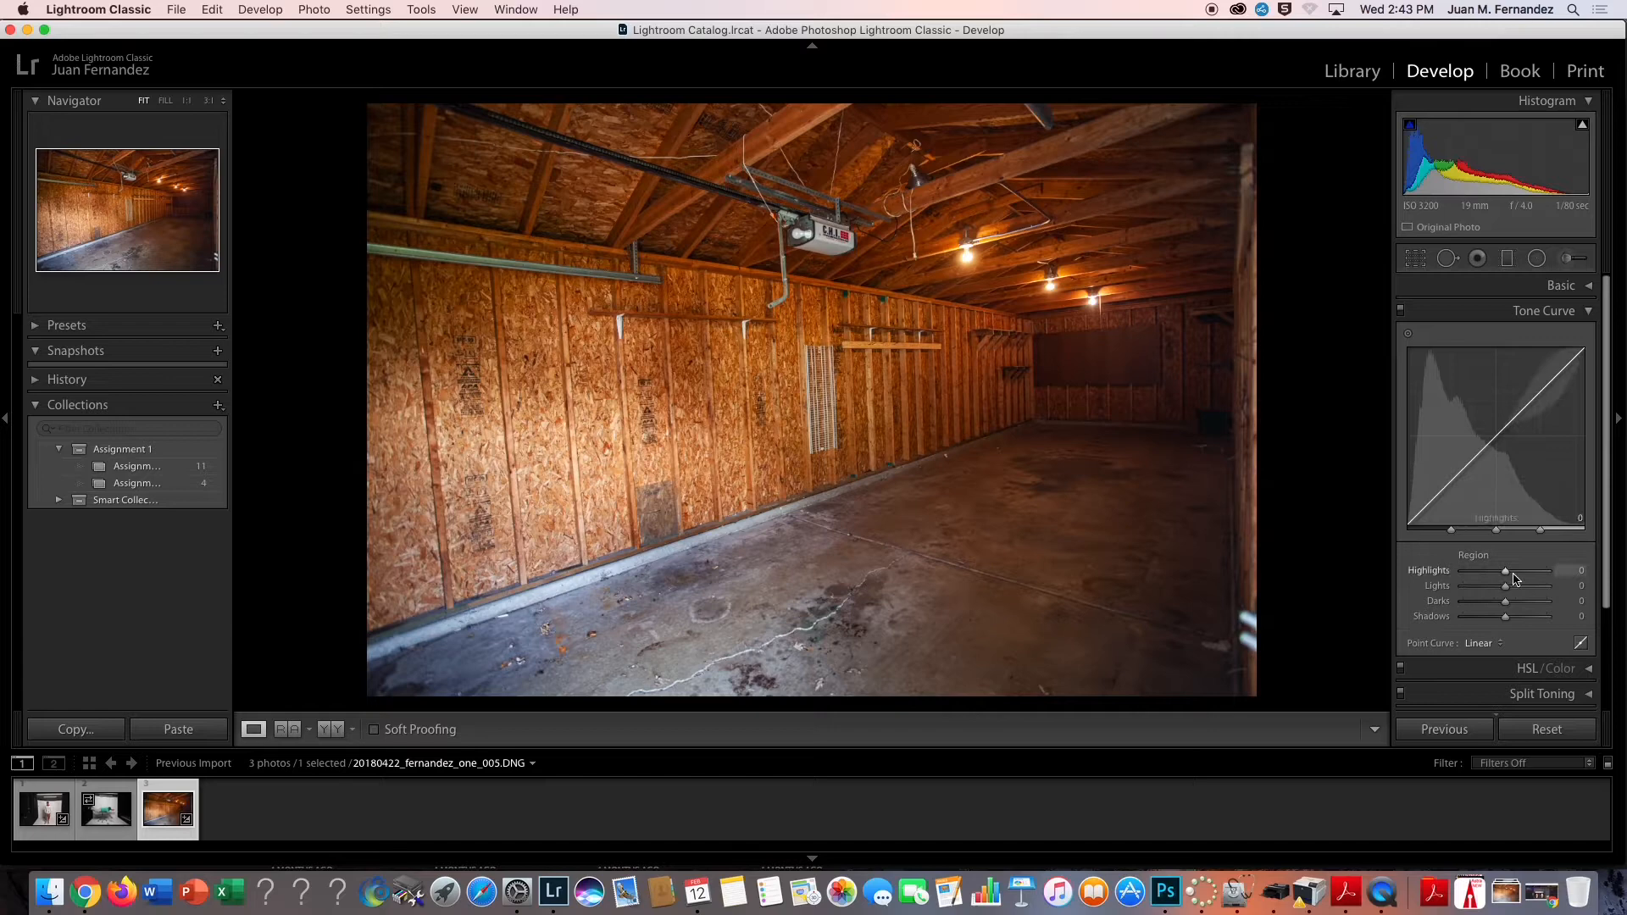
pyautogui.moveTo(1507, 576); pyautogui.dragTo(1496, 617)
pyautogui.click(1479, 311)
# Adjust the garage colors: hue red −3, orange +1; saturation red −2, orange −18; luminance orange −23, yellow −7
pyautogui.click(1468, 339)
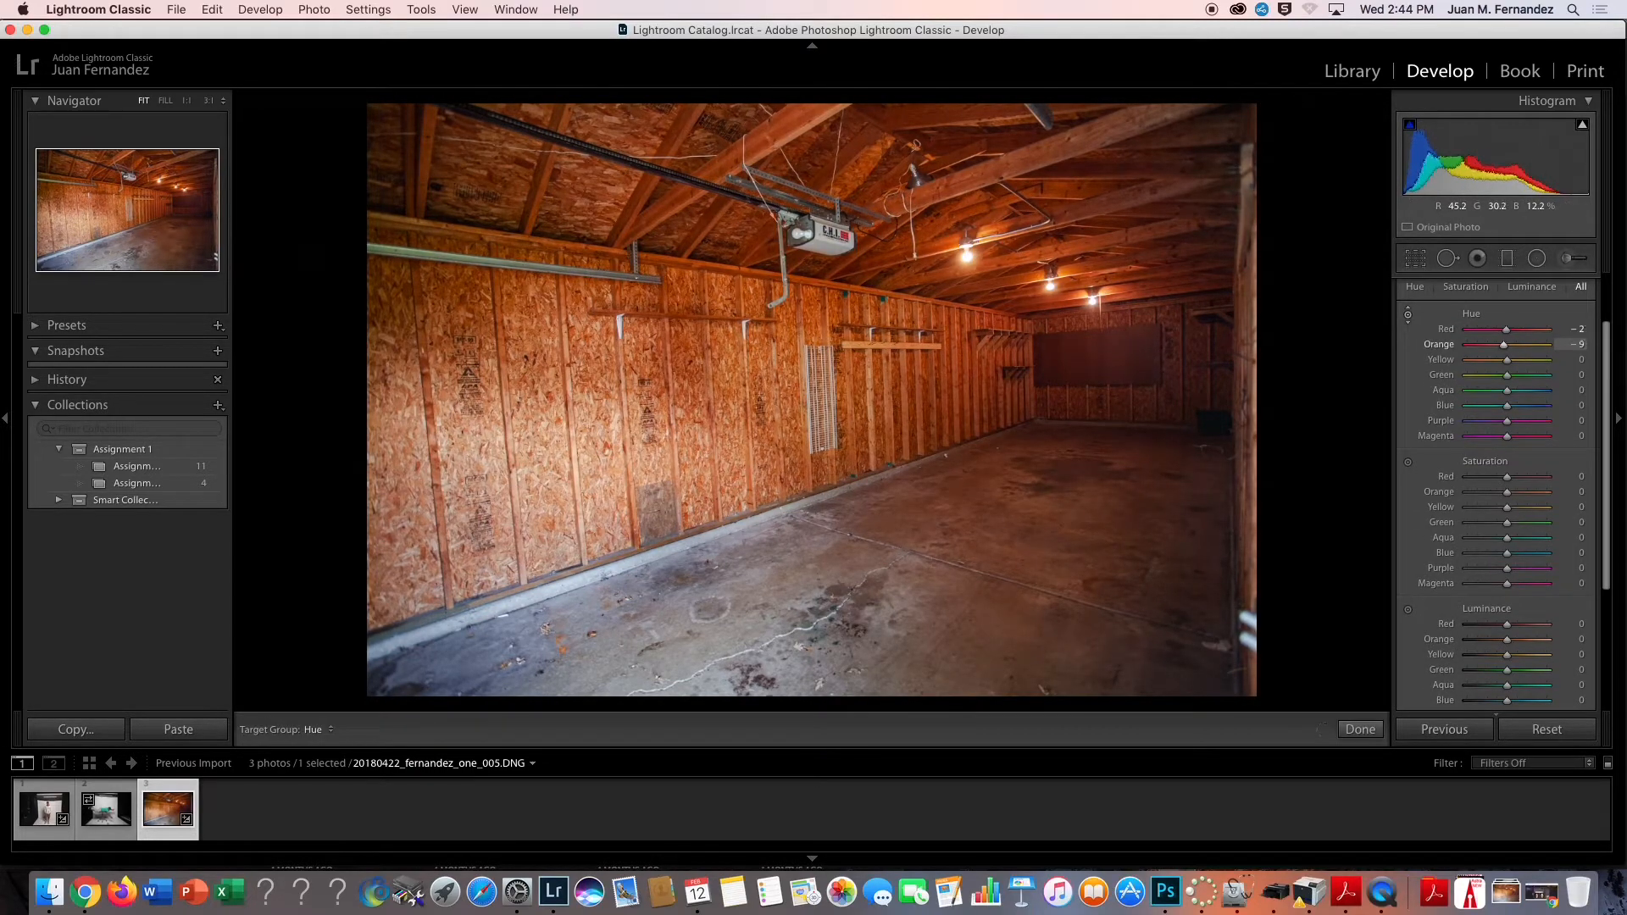
pyautogui.moveTo(947, 478); pyautogui.dragTo(946, 491)
pyautogui.click(1408, 461)
pyautogui.moveTo(863, 385); pyautogui.dragTo(862, 411)
pyautogui.click(1407, 314)
pyautogui.moveTo(682, 476); pyautogui.dragTo(646, 441)
pyautogui.click(1407, 610)
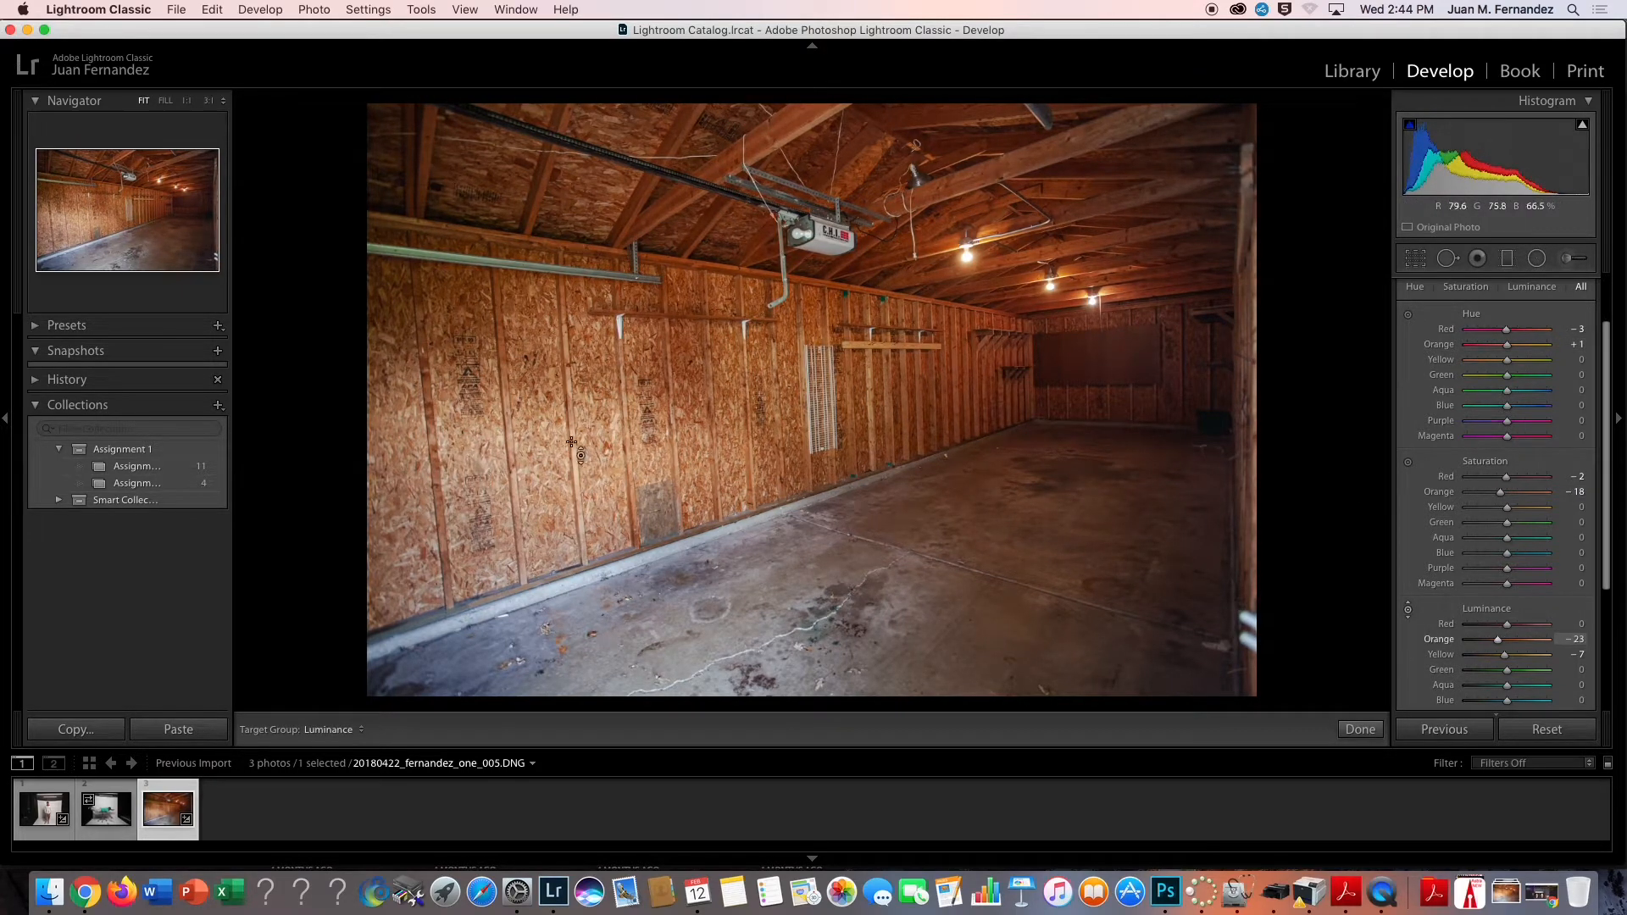
# Desaturate the color cast on the garage floor, setting saturation to blue −48 and purple −12
pyautogui.click(1407, 462)
pyautogui.moveTo(852, 575); pyautogui.dragTo(852, 626)
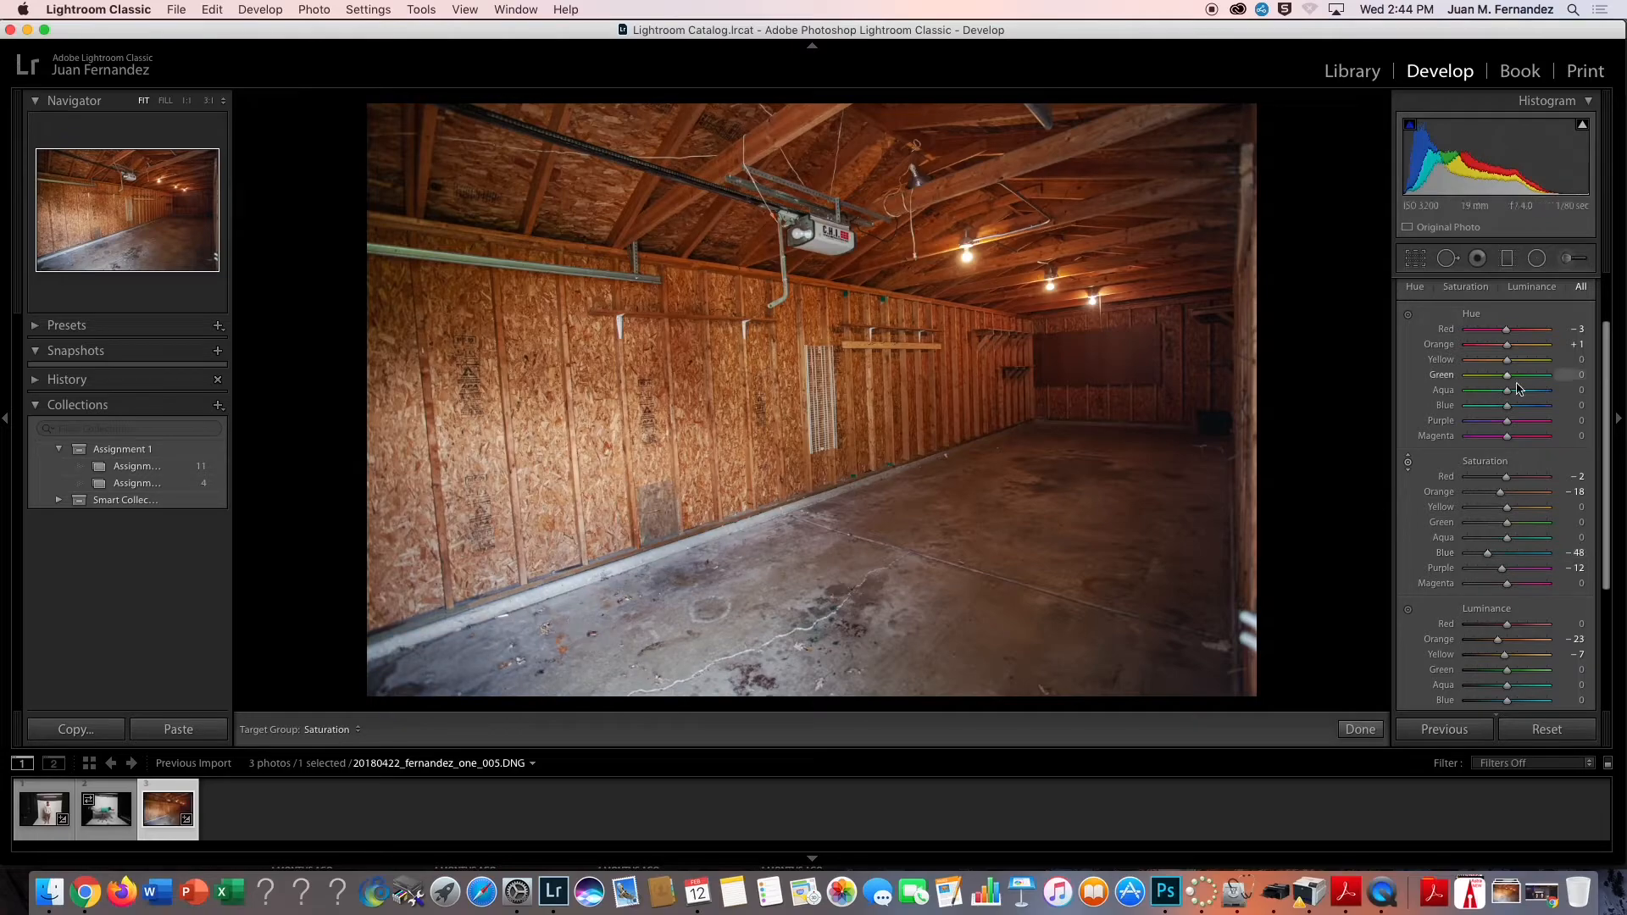
pyautogui.scroll(3, 1522, 385)
pyautogui.click(1492, 339)
# Sharpen the garage photo while inspecting the door opener up close: amount 58, radius 1.5, detail 37, masking 86
pyautogui.click(1525, 393)
pyautogui.click(807, 231)
pyautogui.keyDown('alt'); pyautogui.click(1485, 540); pyautogui.keyUp('alt')
pyautogui.moveTo(1486, 542)
pyautogui.mouseDown()
pyautogui.moveTo(1524, 570)
pyautogui.moveTo(1502, 524)
pyautogui.moveTo(1527, 570)
pyautogui.moveTo(1493, 555)
pyautogui.moveTo(1492, 524)
pyautogui.mouseUp()
pyautogui.keyDown('alt'); pyautogui.click(1496, 542); pyautogui.keyUp('alt')
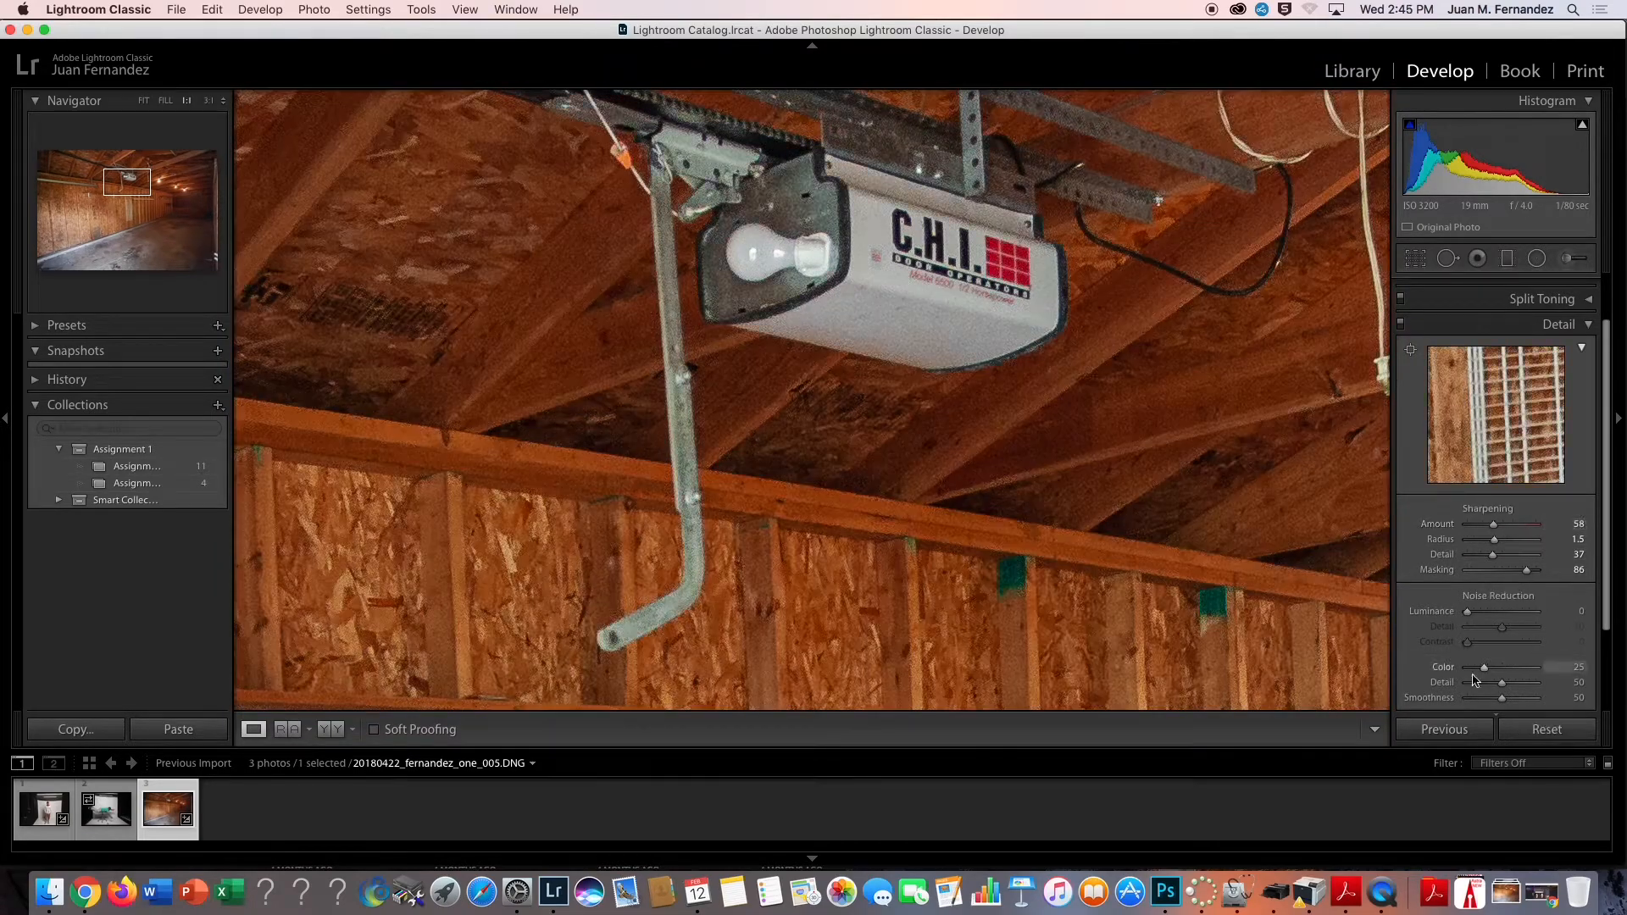
pyautogui.click(1423, 325)
# Go through the lens corrections and straighten the garage's verticals with two Guided Upright lines, on a left-wall stud and the back wall
pyautogui.click(1440, 415)
pyautogui.press('z')
pyautogui.click(1440, 700)
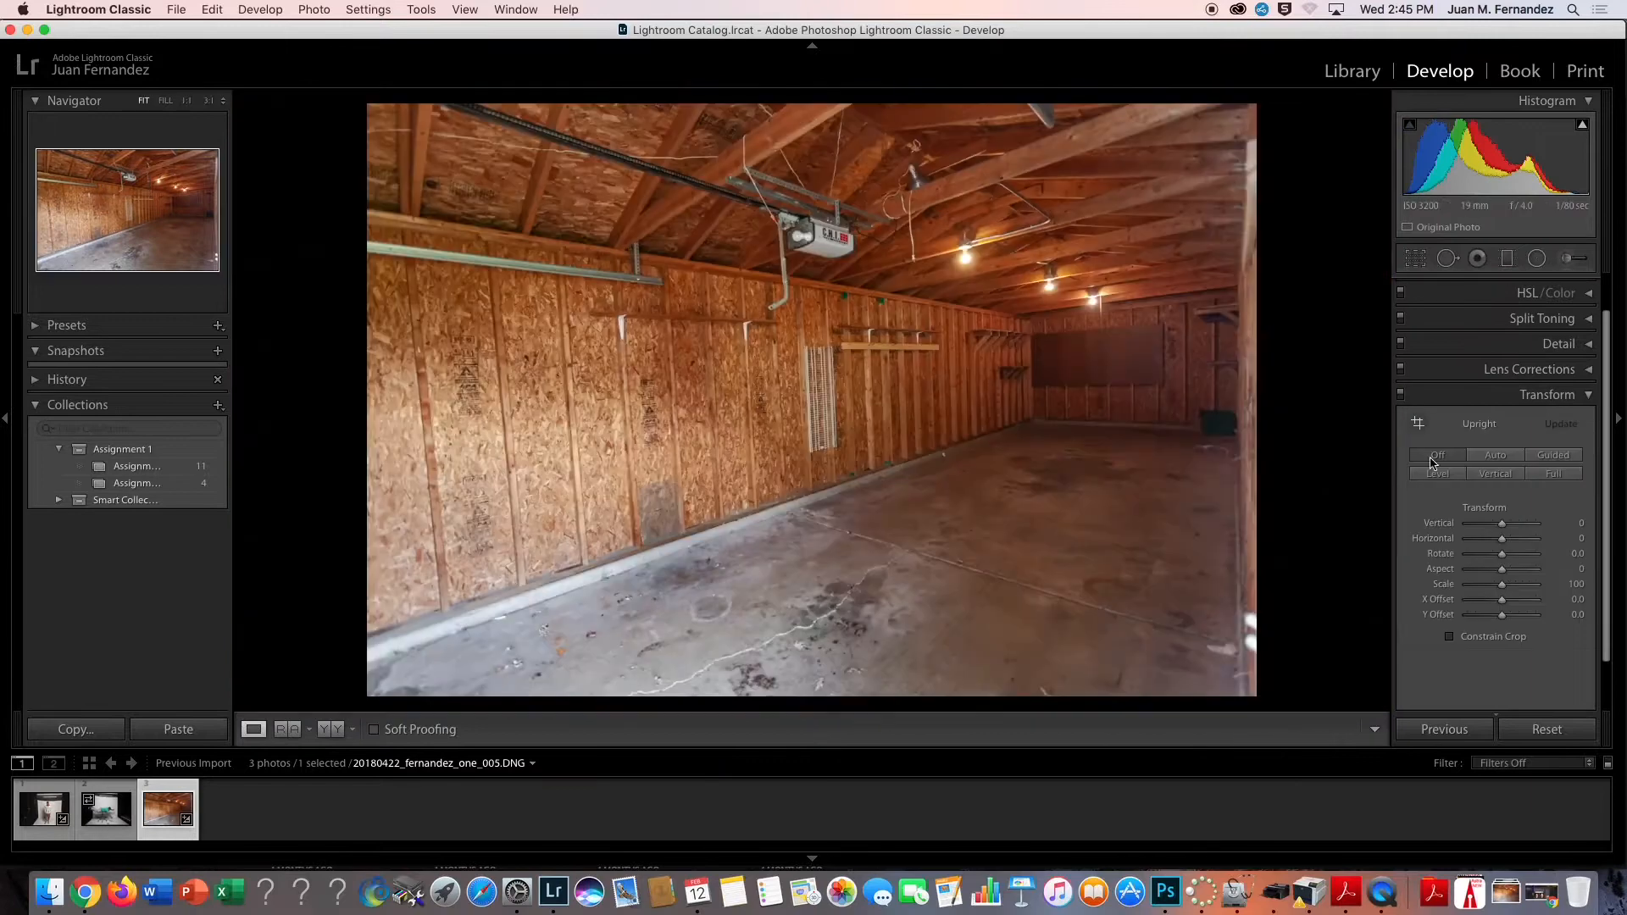
pyautogui.click(1545, 458)
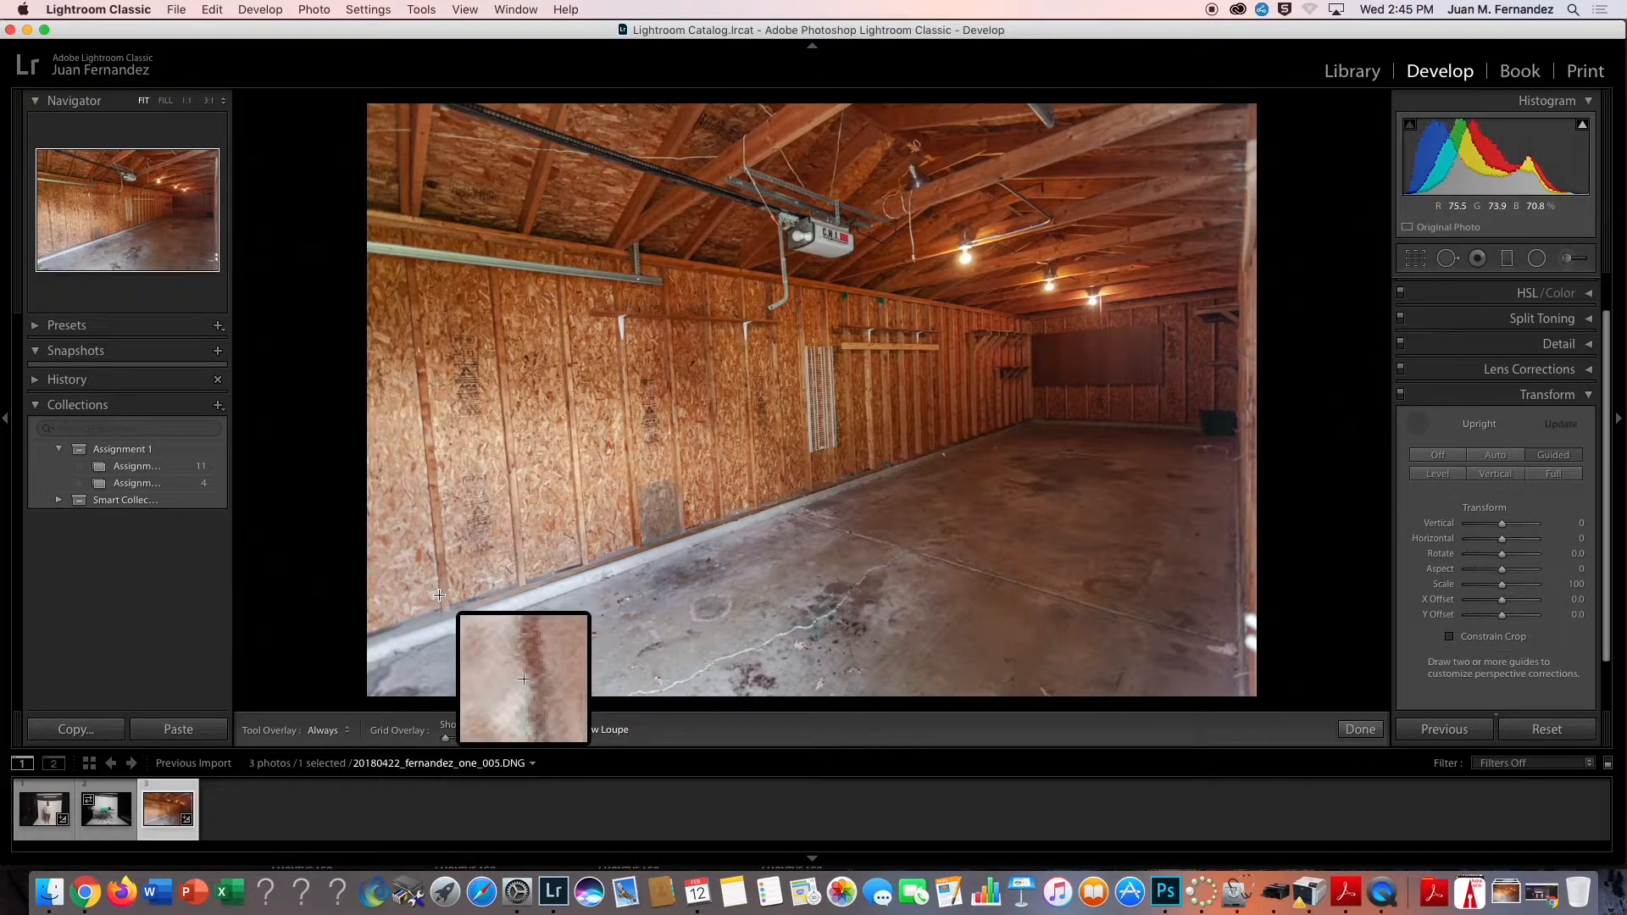
pyautogui.moveTo(438, 595)
pyautogui.mouseDown()
pyautogui.moveTo(399, 379)
pyautogui.moveTo(414, 353)
pyautogui.mouseUp()
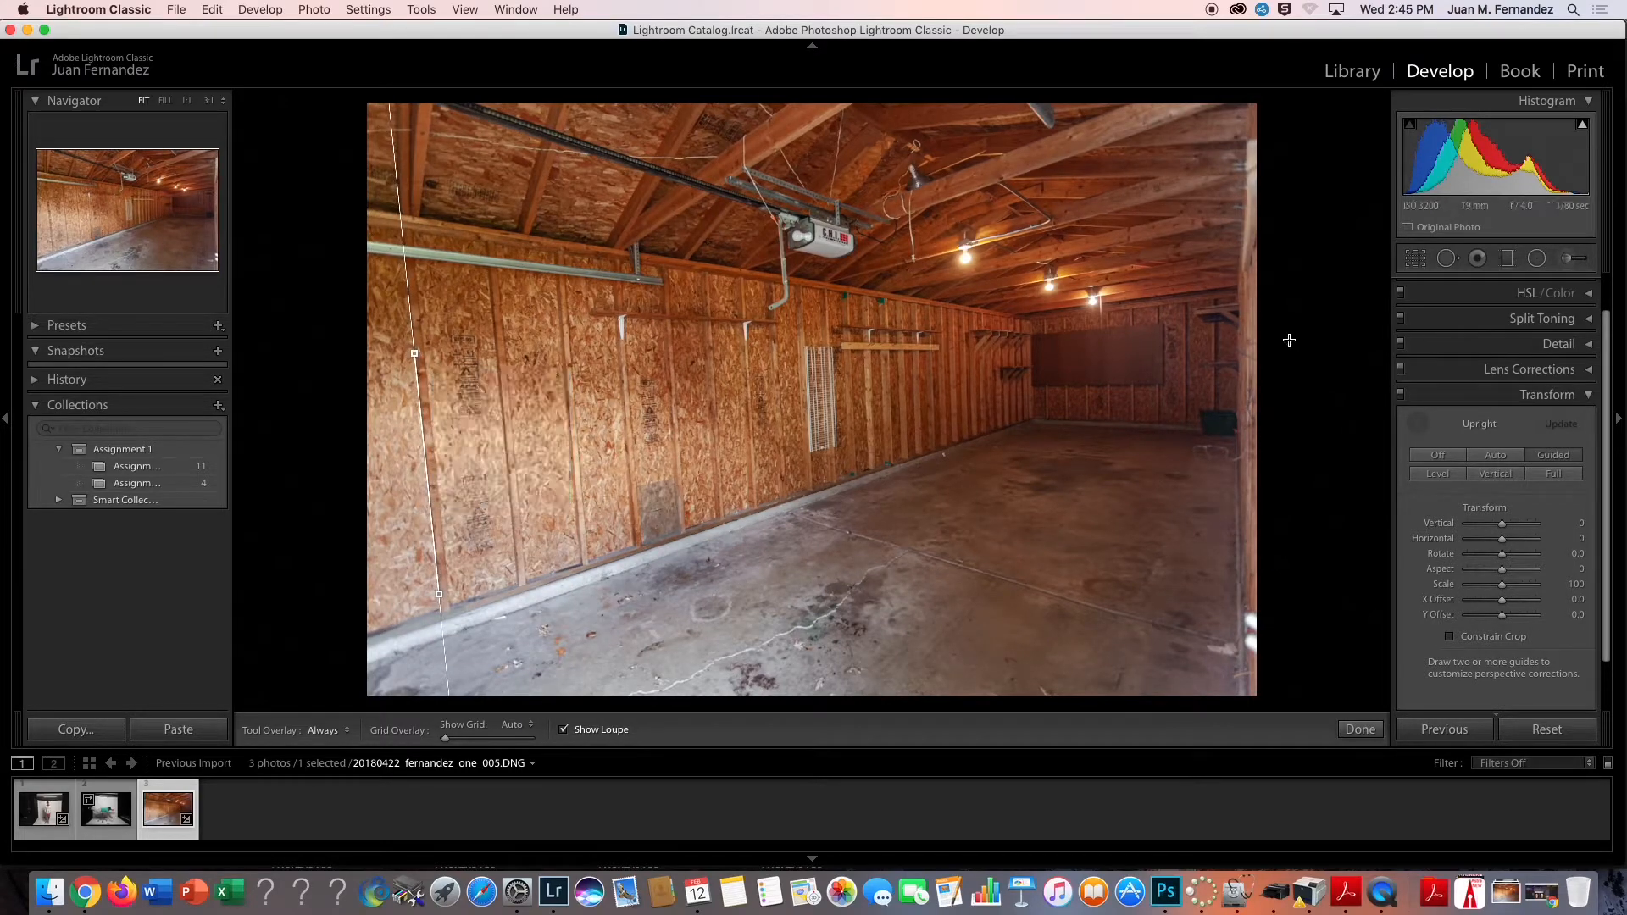
pyautogui.moveTo(1187, 422); pyautogui.dragTo(1187, 327)
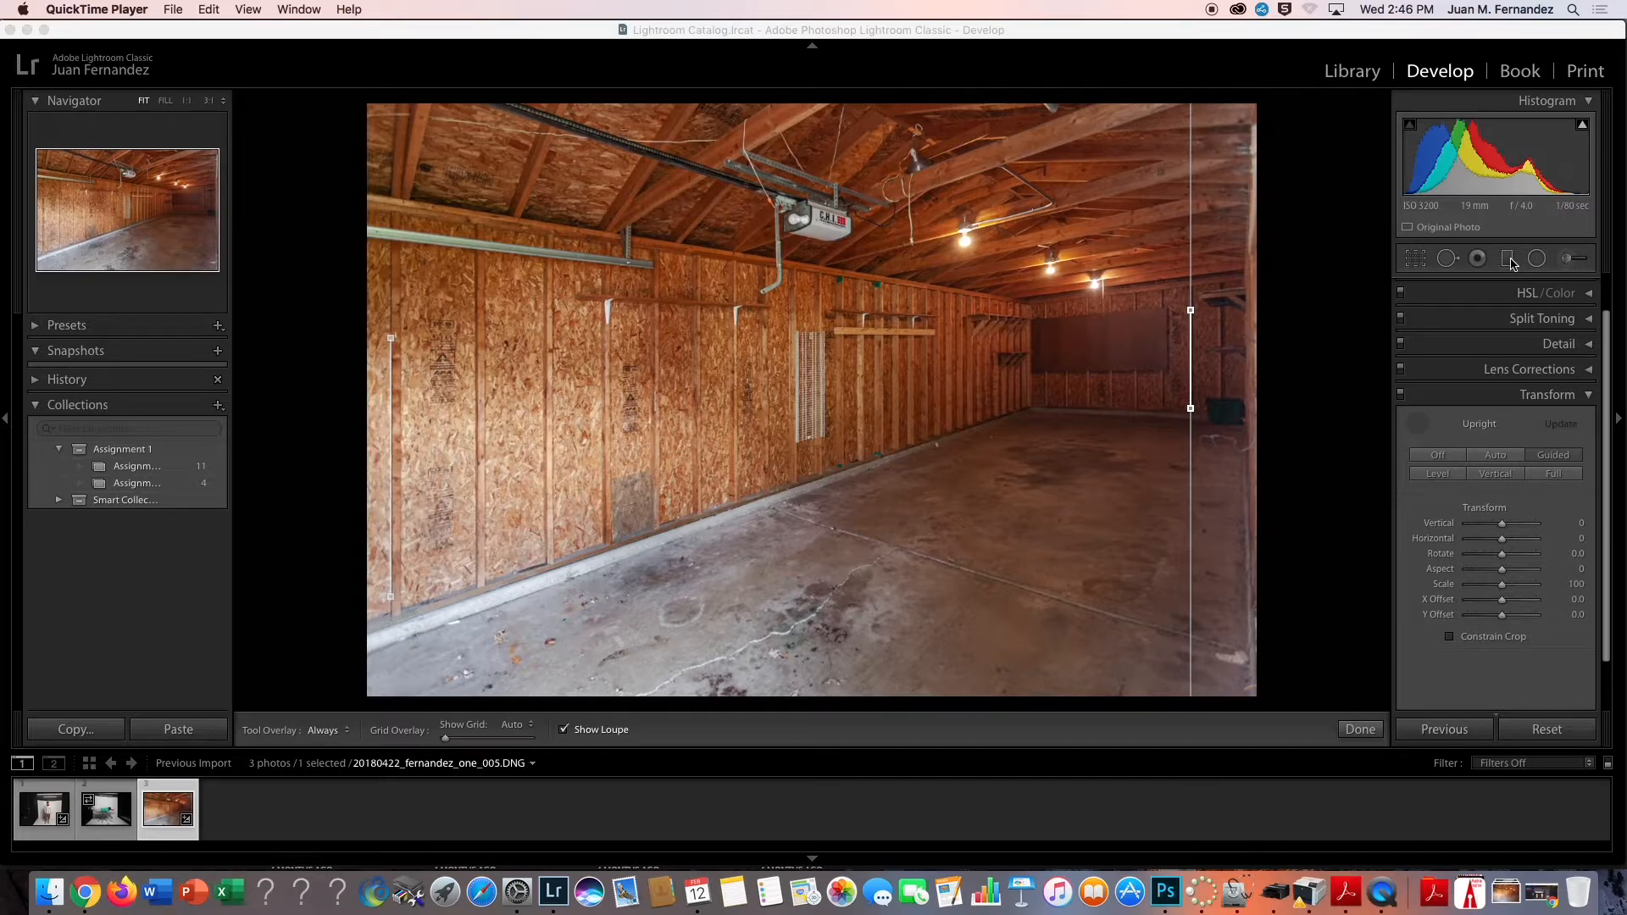
# Draw a radial filter with exposure −0.77 and position it over the garage's lower-left wall and floor
pyautogui.click(1542, 266)
pyautogui.click(1538, 261)
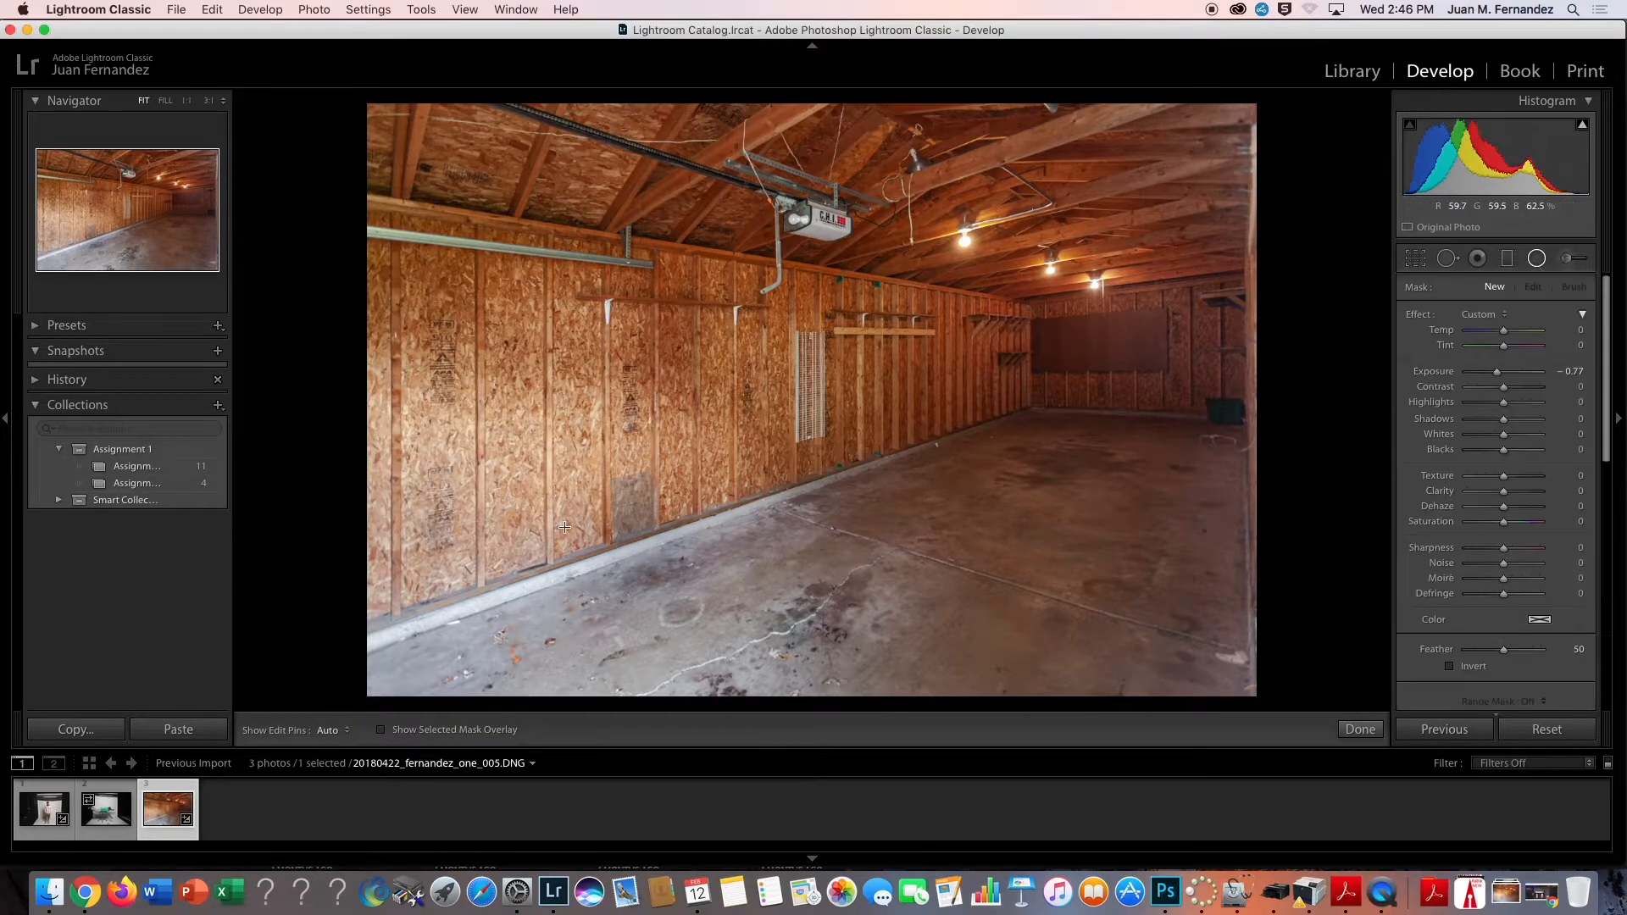
pyautogui.moveTo(461, 618); pyautogui.dragTo(316, 741)
pyautogui.moveTo(519, 559); pyautogui.dragTo(512, 630)
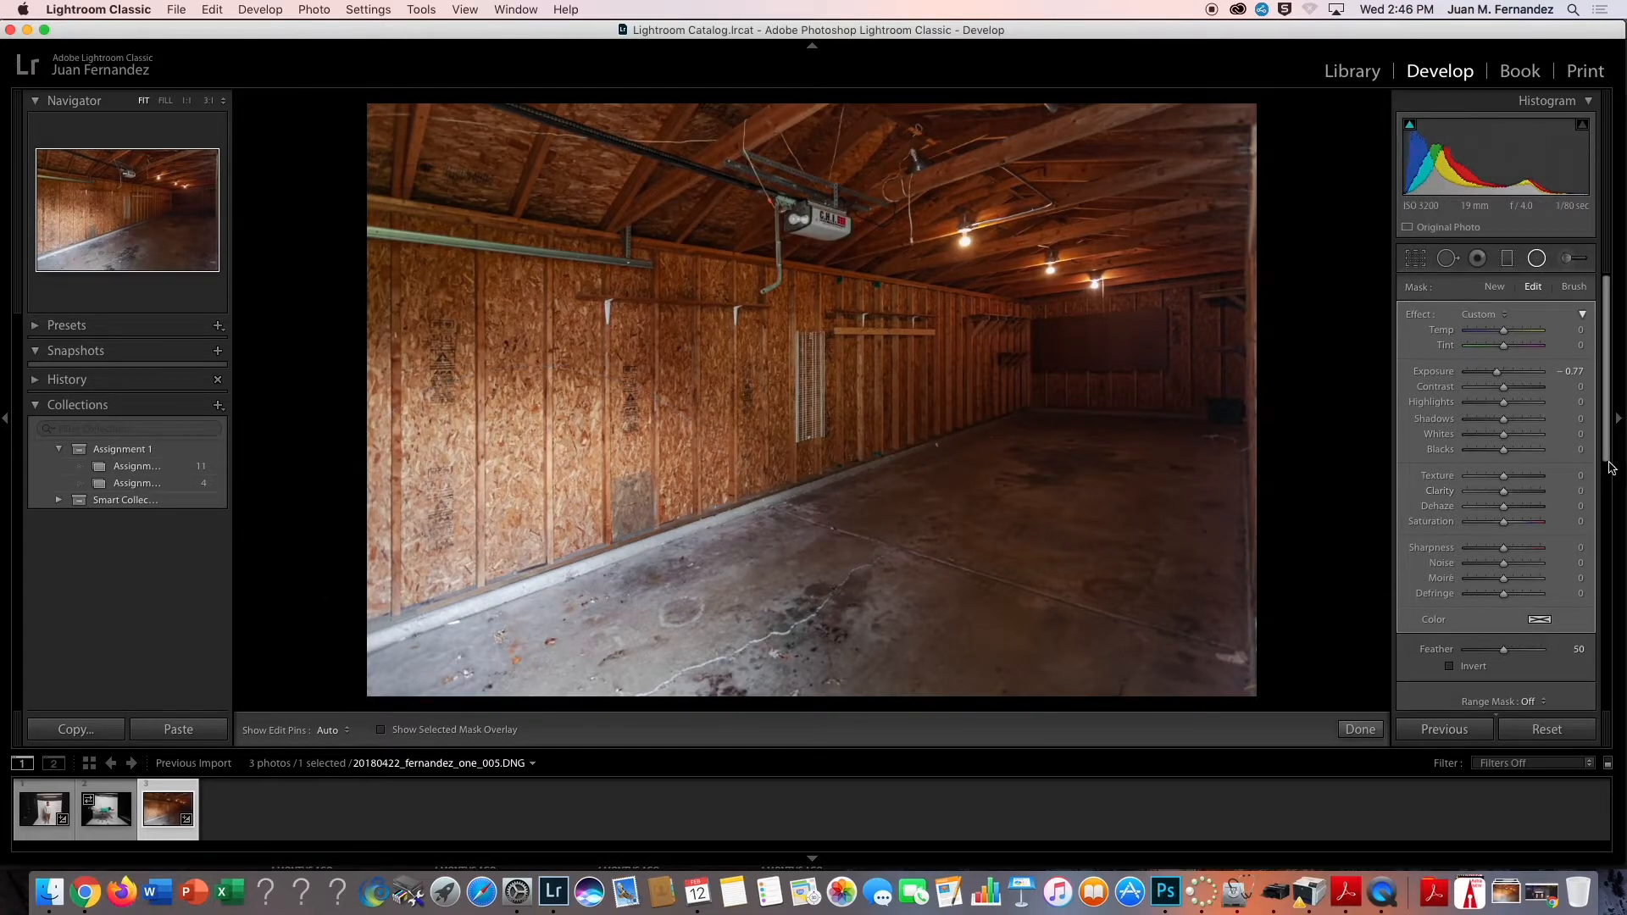
# Invert the radial filter so that it affects the area inside the ellipse
pyautogui.scroll(-1, 1605, 472)
pyautogui.moveTo(1606, 472); pyautogui.dragTo(1604, 502)
pyautogui.moveTo(1604, 490)
pyautogui.mouseDown()
pyautogui.moveTo(1609, 428)
pyautogui.moveTo(1609, 483)
pyautogui.mouseUp()
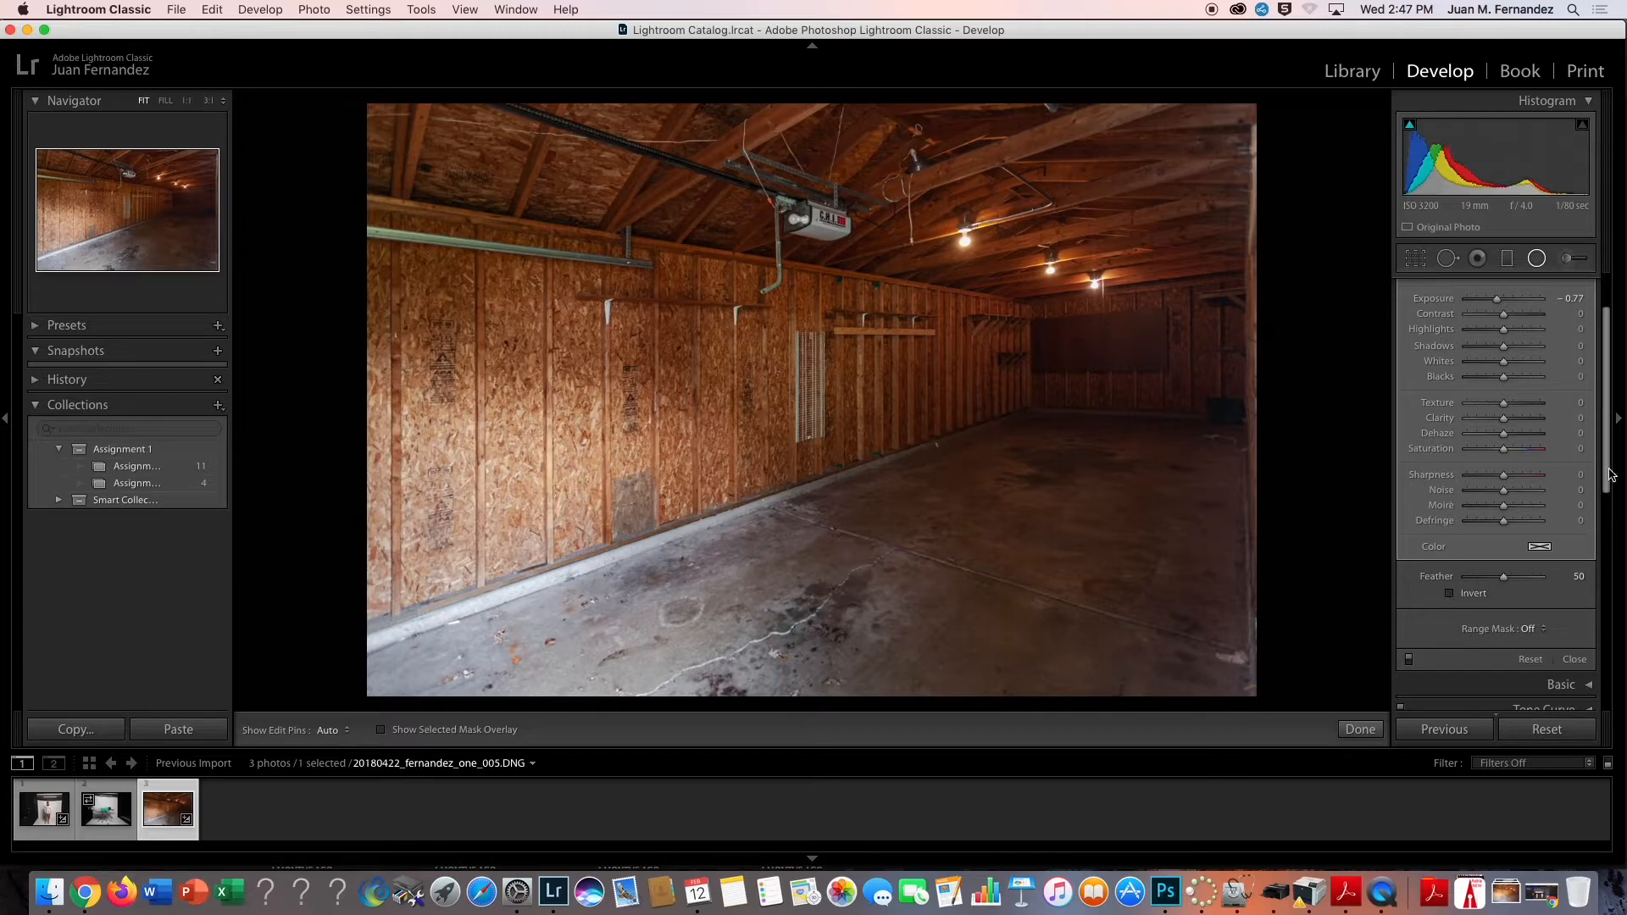
pyautogui.moveTo(1610, 447)
pyautogui.mouseDown()
pyautogui.moveTo(1613, 420)
pyautogui.moveTo(1611, 466)
pyautogui.mouseUp()
pyautogui.click(1449, 576)
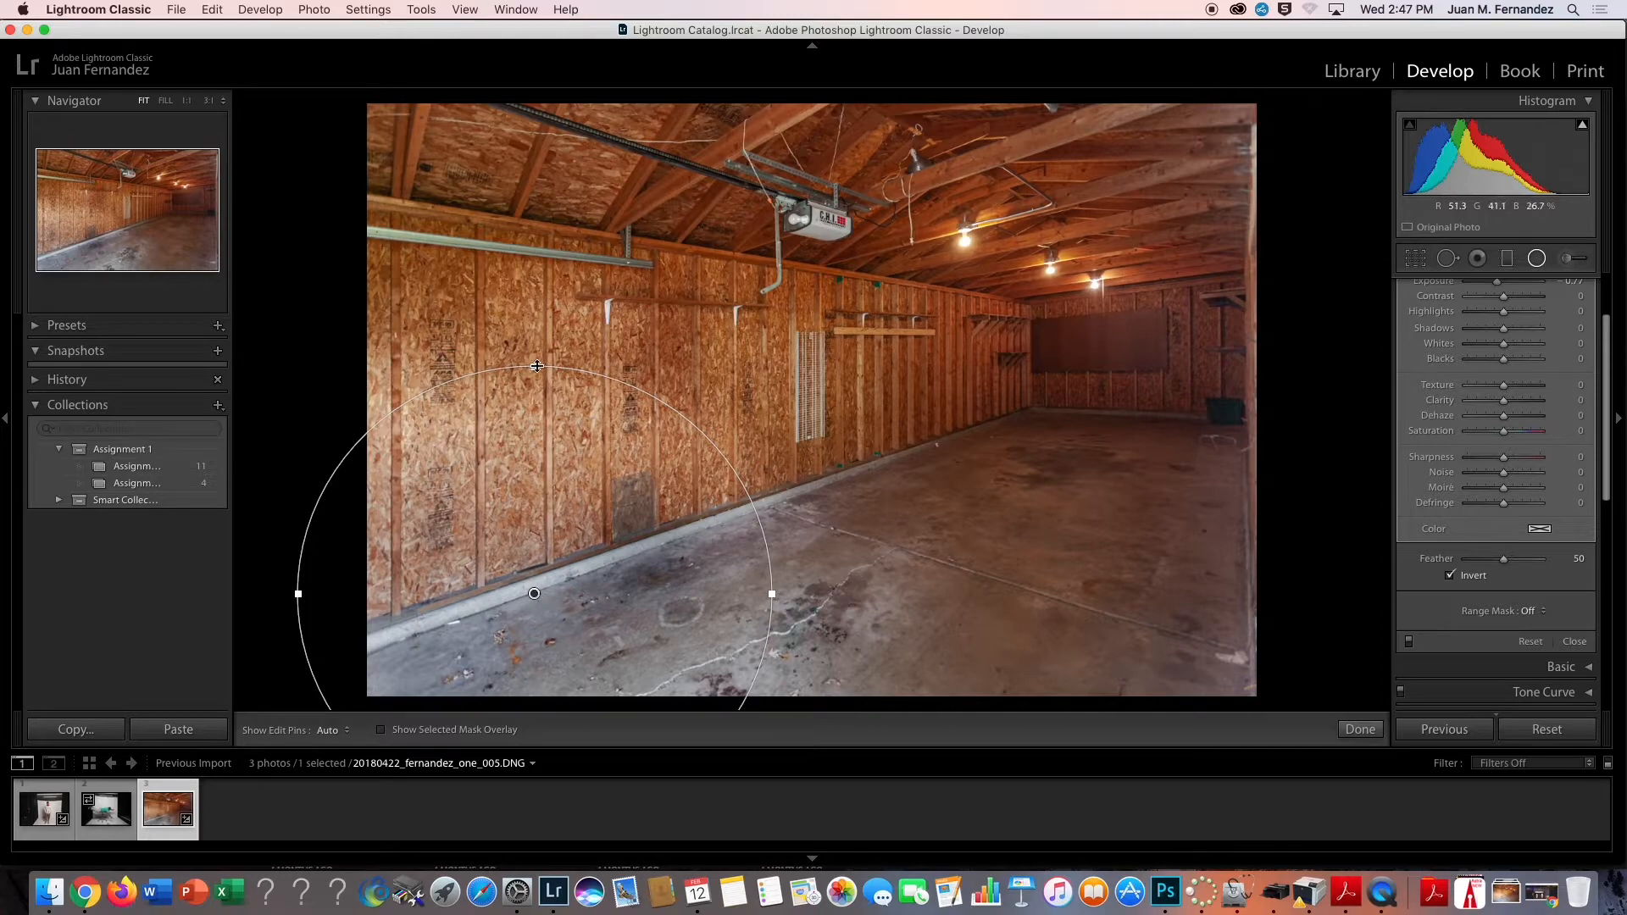
# Enlarge the radial filter in height and width, and move it slightly up the left wall
pyautogui.moveTo(536, 364); pyautogui.dragTo(535, 328)
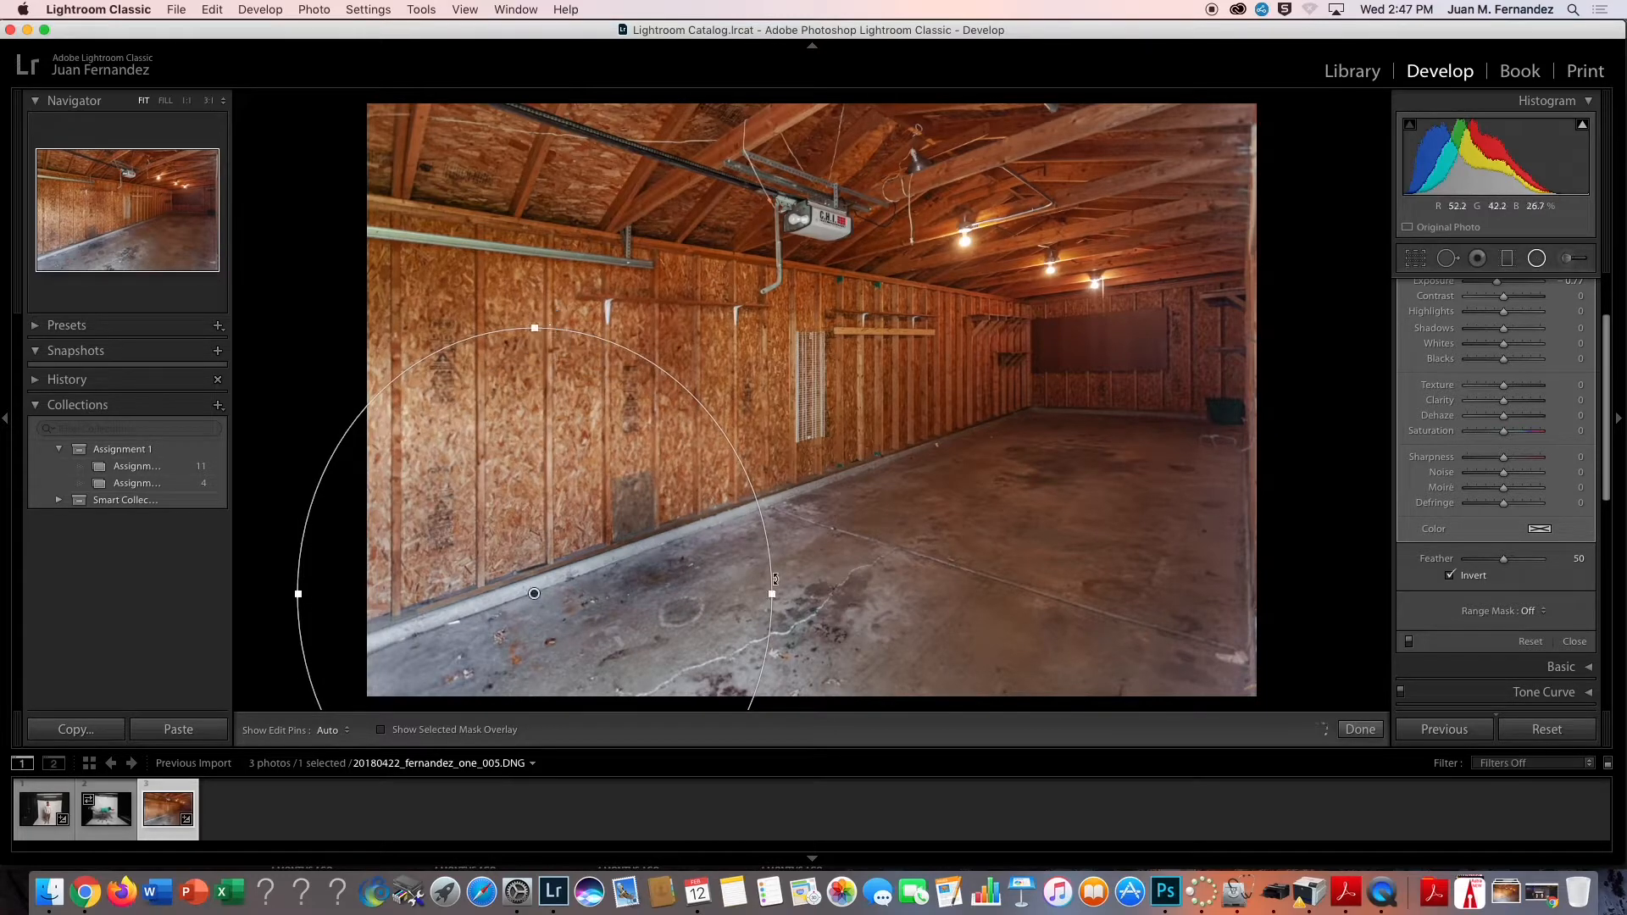
pyautogui.moveTo(774, 579); pyautogui.dragTo(805, 585)
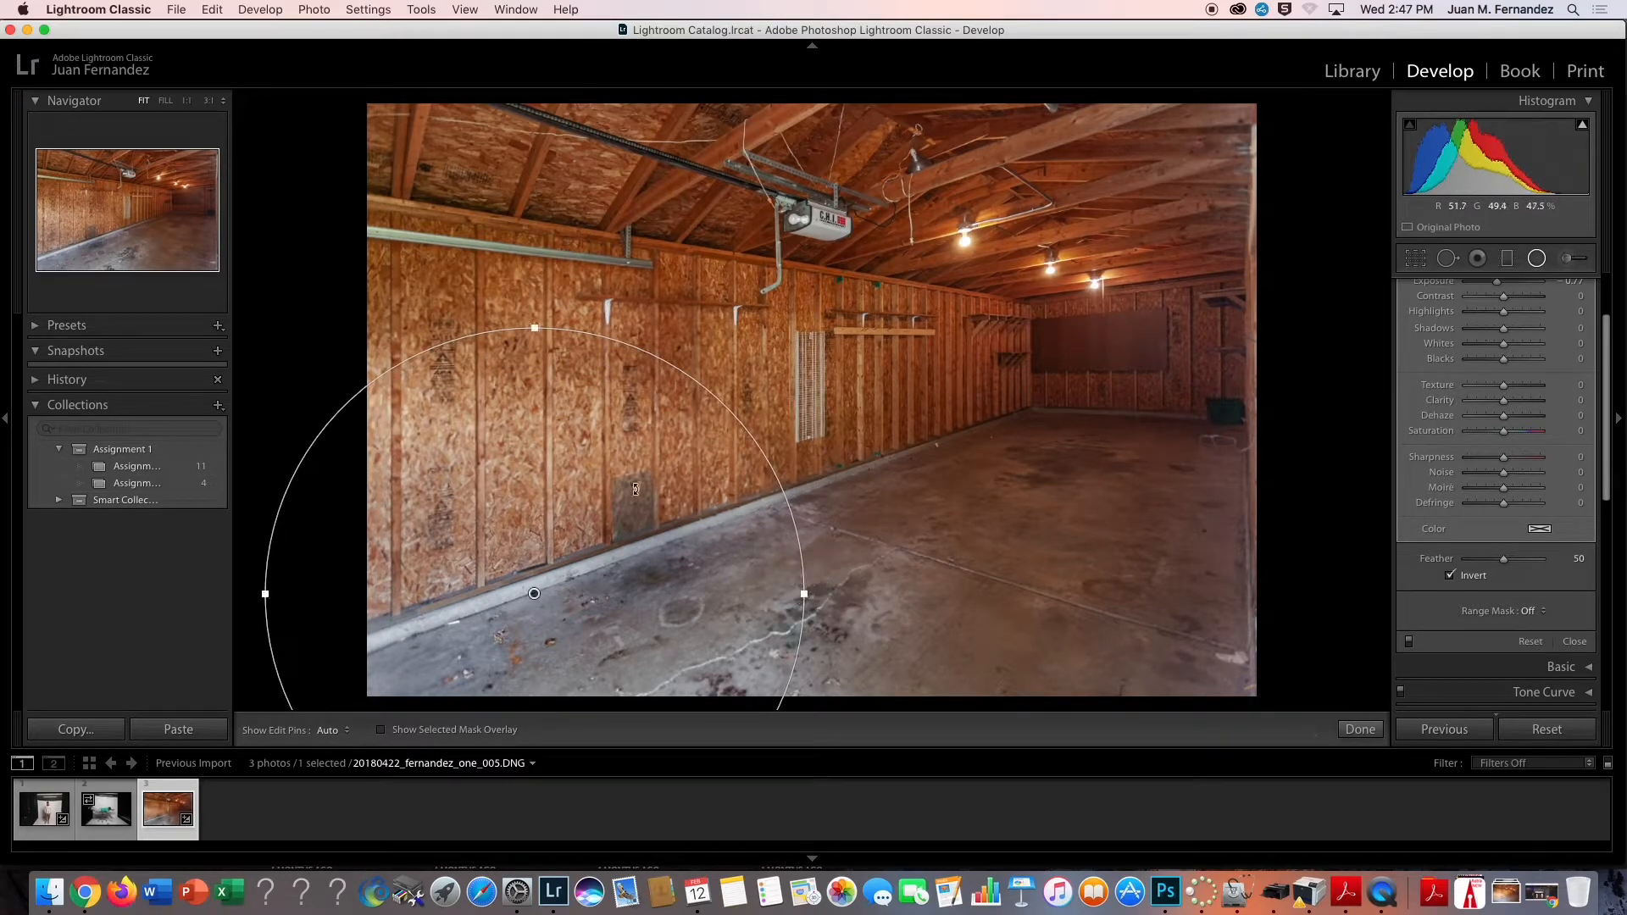
pyautogui.moveTo(588, 483); pyautogui.dragTo(592, 456)
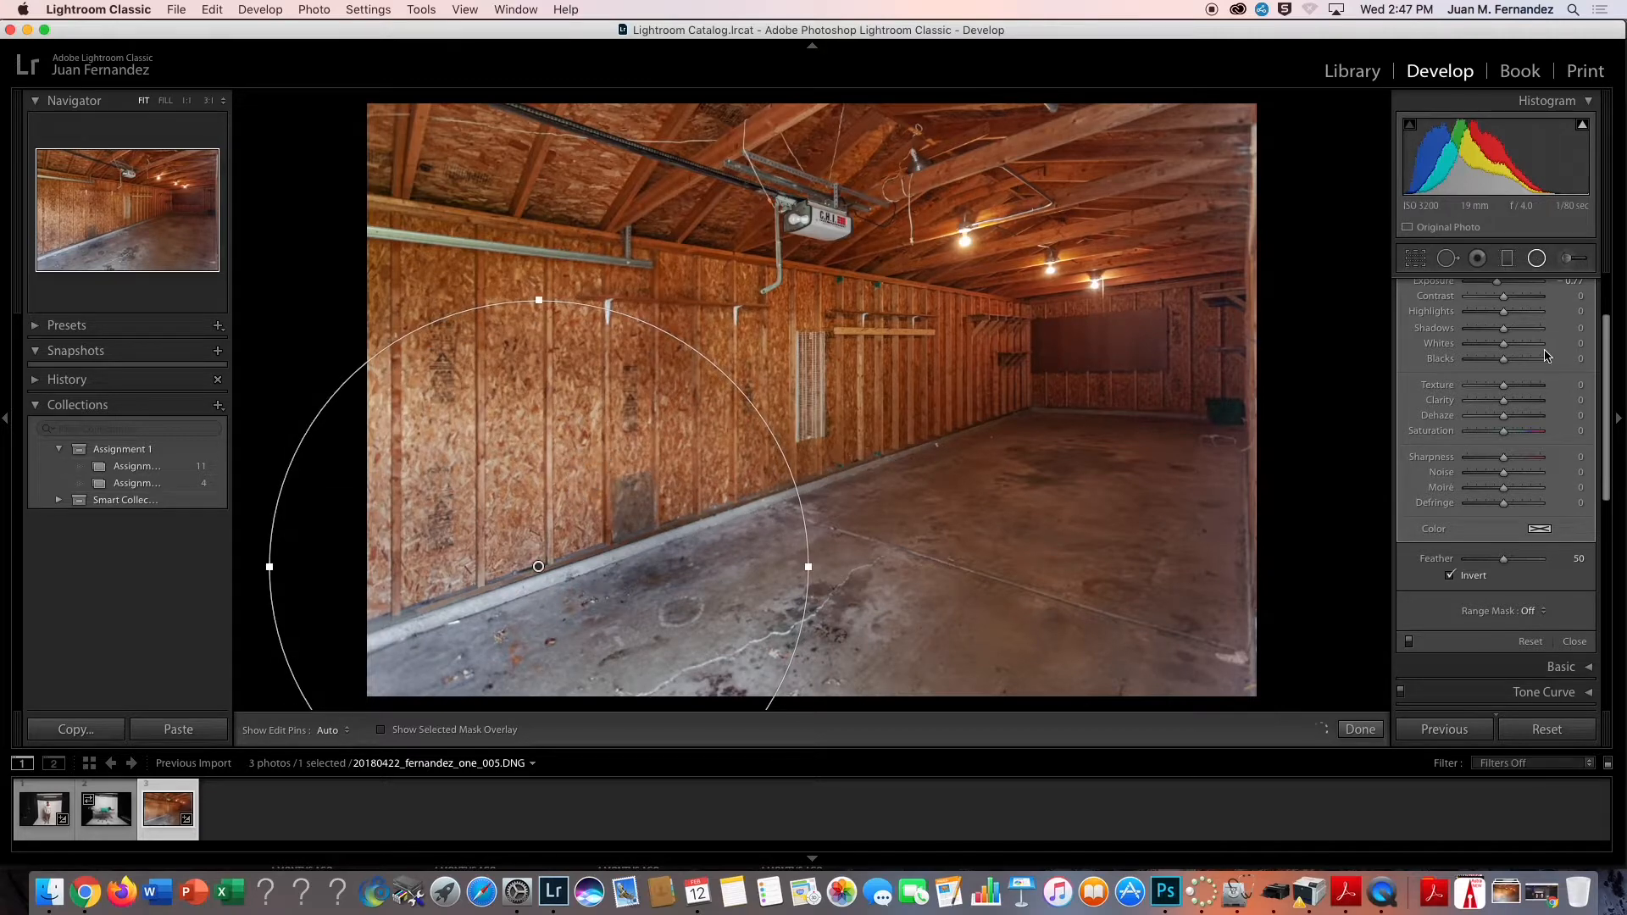
# Adjust the radial filter to exposure −1.19, temperature 14, clarity 11, dehaze 21 and feather 40
pyautogui.scroll(5, 1550, 360)
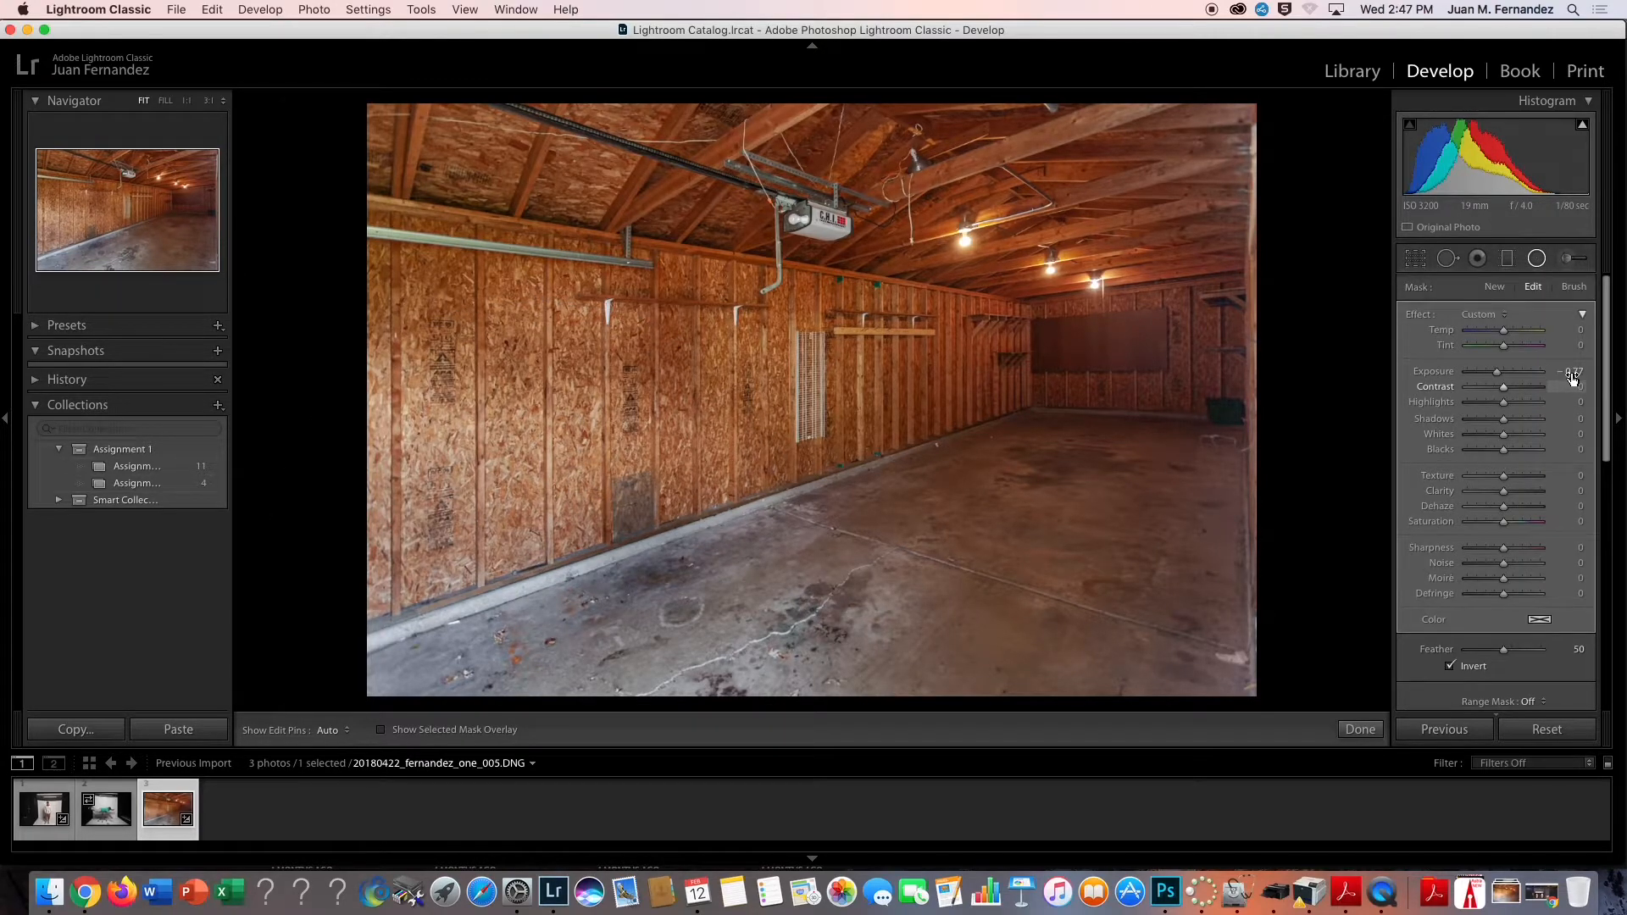
pyautogui.moveTo(1496, 373); pyautogui.dragTo(1484, 378)
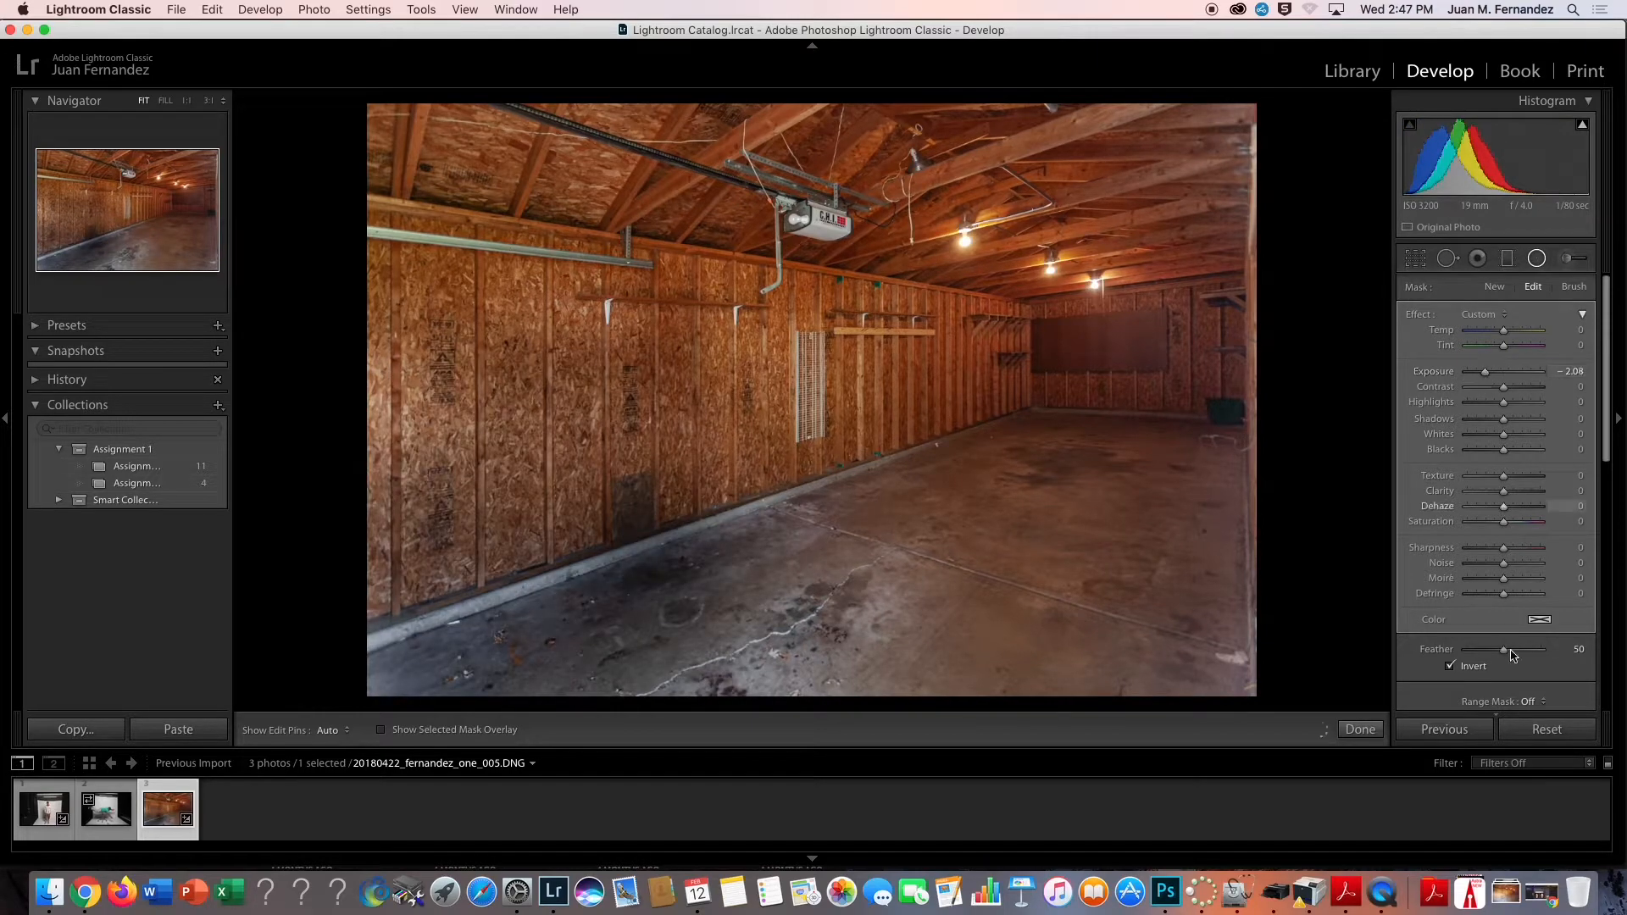
pyautogui.moveTo(1504, 650)
pyautogui.mouseDown()
pyautogui.moveTo(1530, 654)
pyautogui.moveTo(1479, 652)
pyautogui.moveTo(1496, 652)
pyautogui.mouseUp()
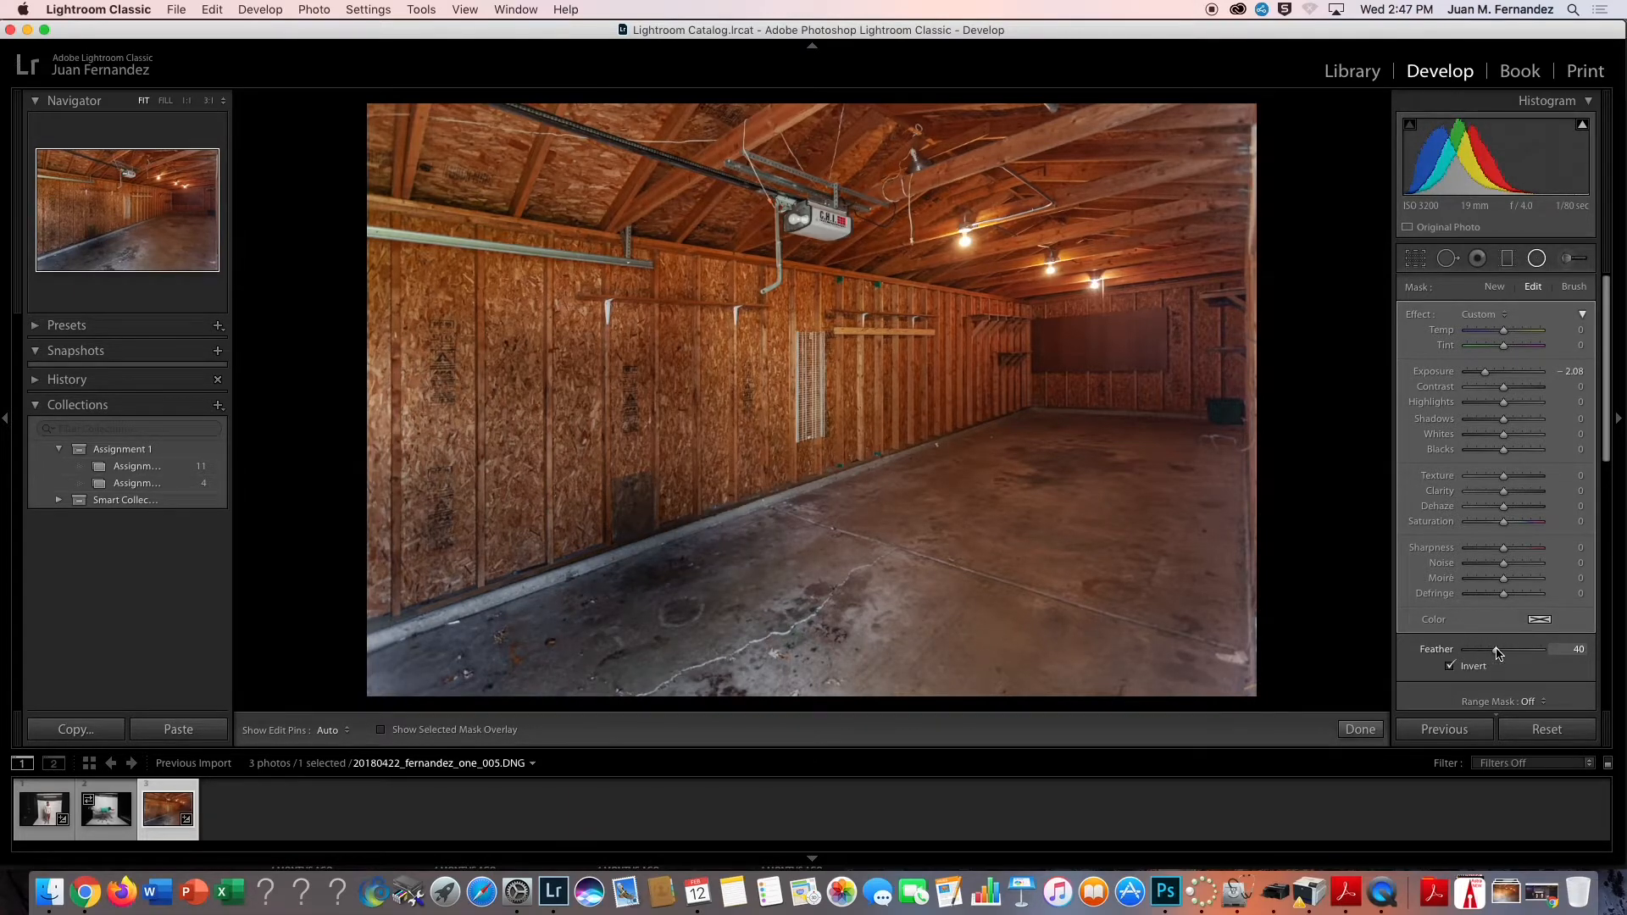
pyautogui.moveTo(1485, 373); pyautogui.dragTo(1510, 337)
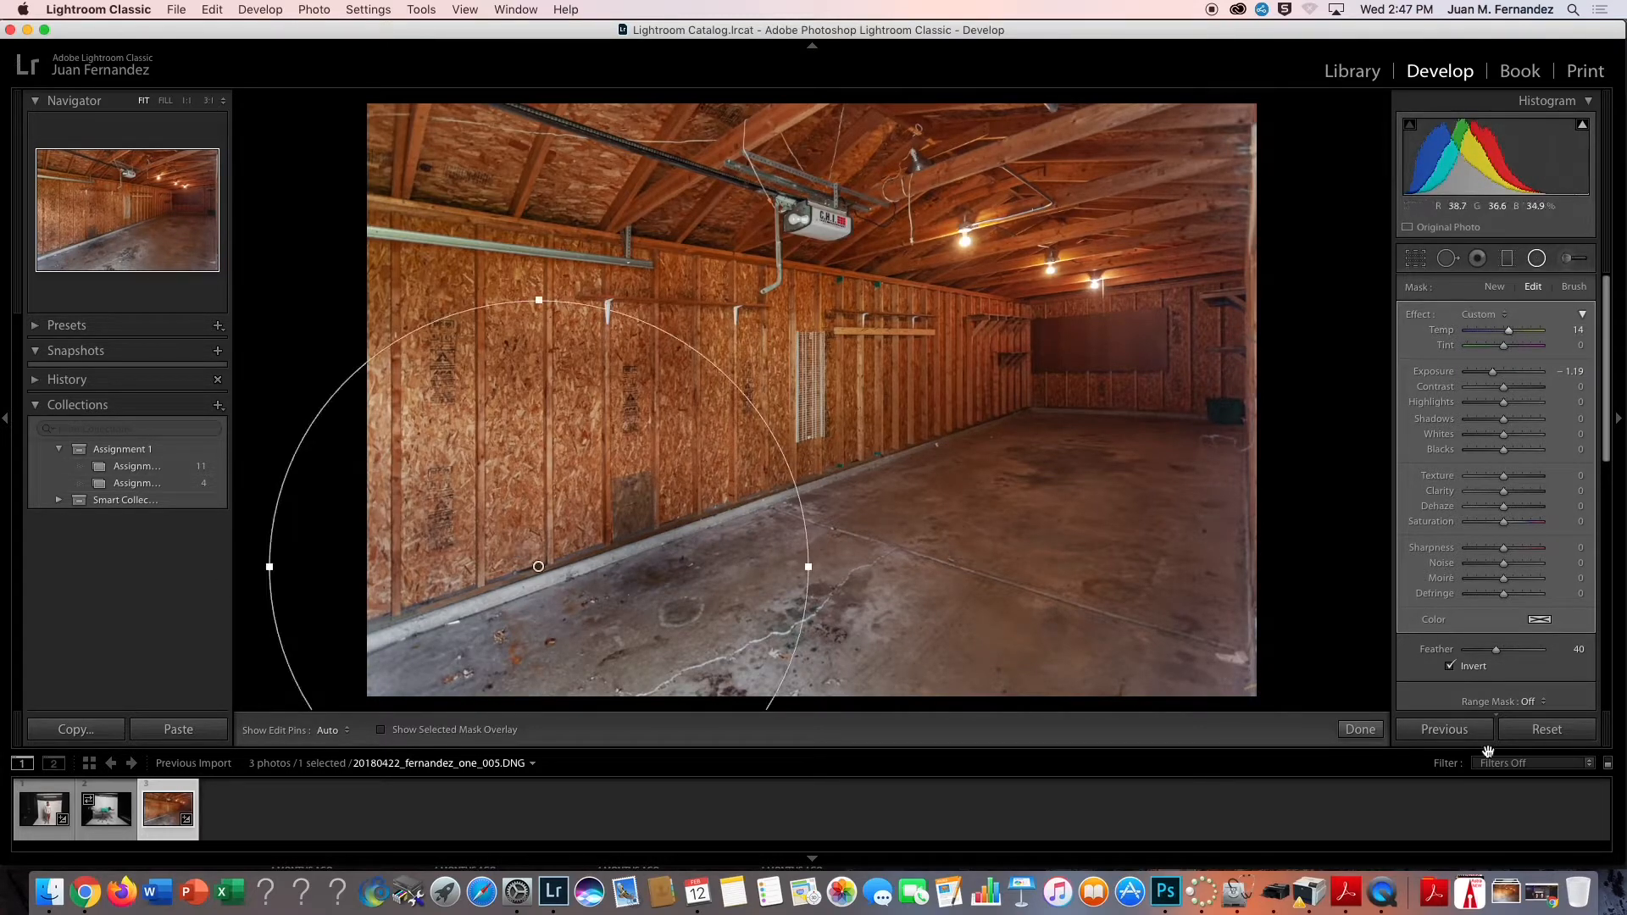
pyautogui.moveTo(1521, 513); pyautogui.dragTo(1508, 497)
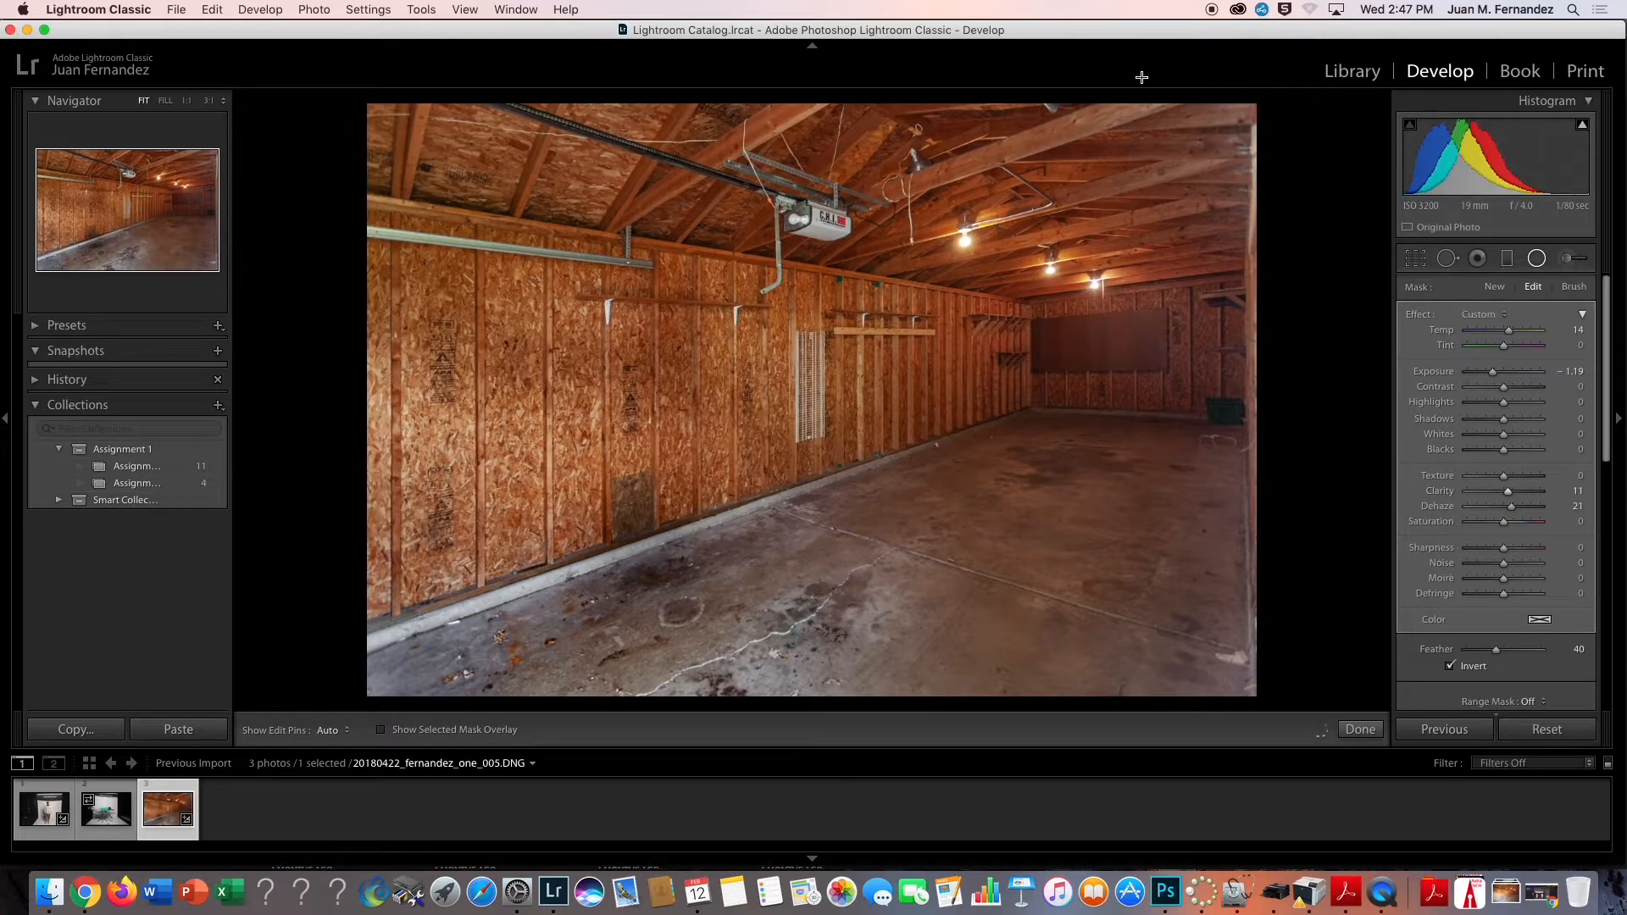
# Add a graduated filter from the garage's right edge inward, with exposure −0.36, contrast 26 and clarity 29
pyautogui.click(1507, 259)
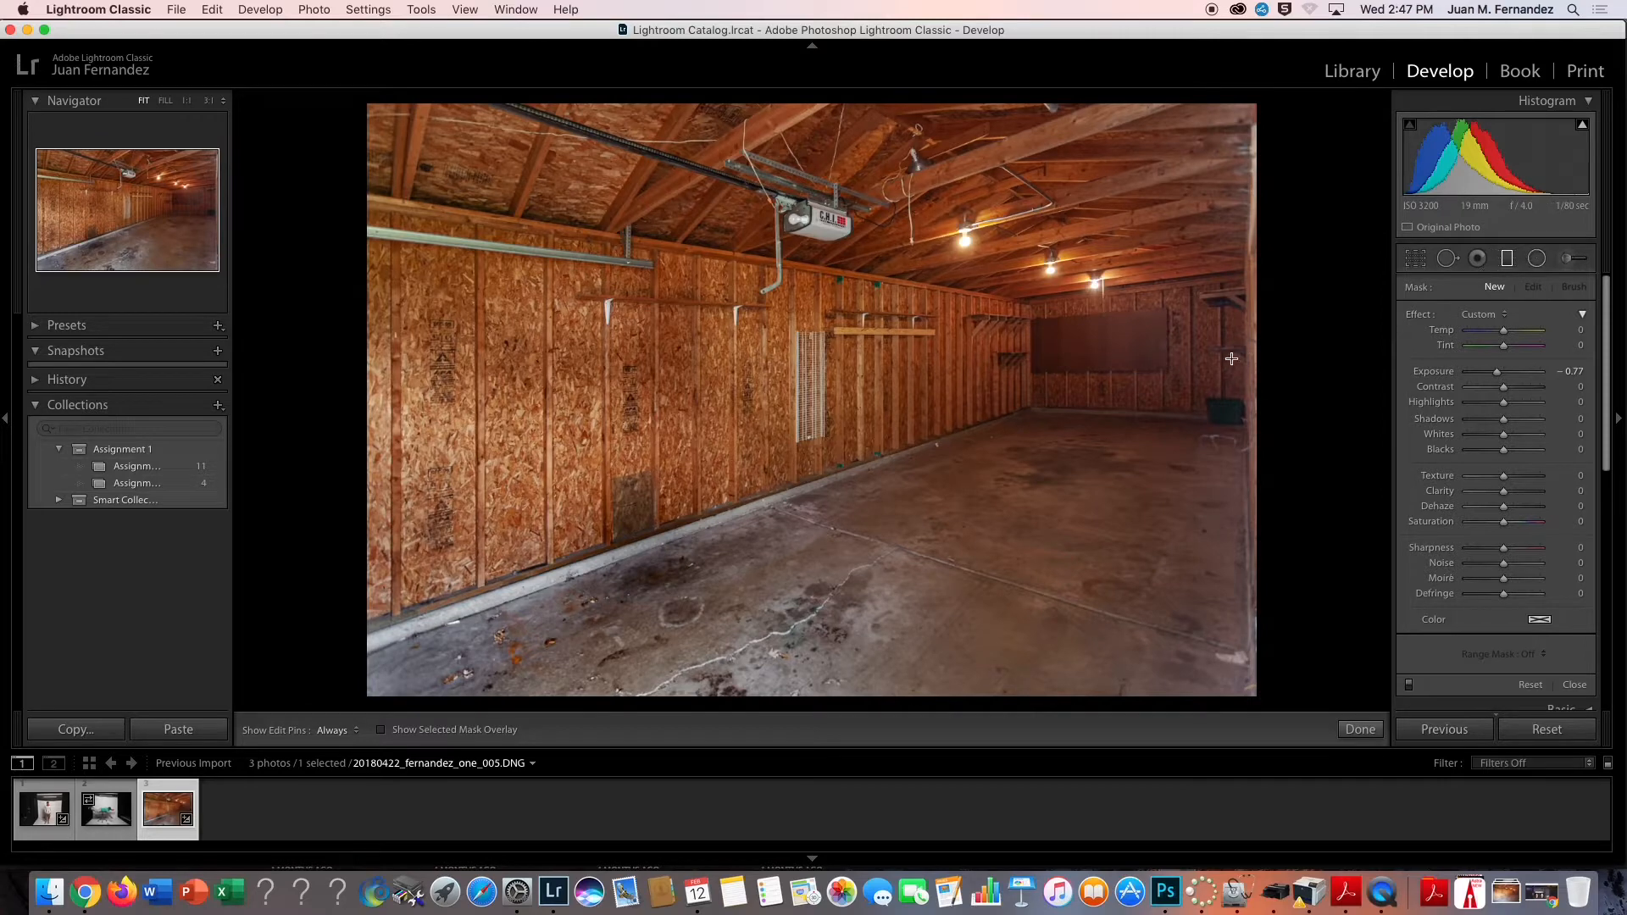
pyautogui.moveTo(1189, 362); pyautogui.dragTo(1135, 360)
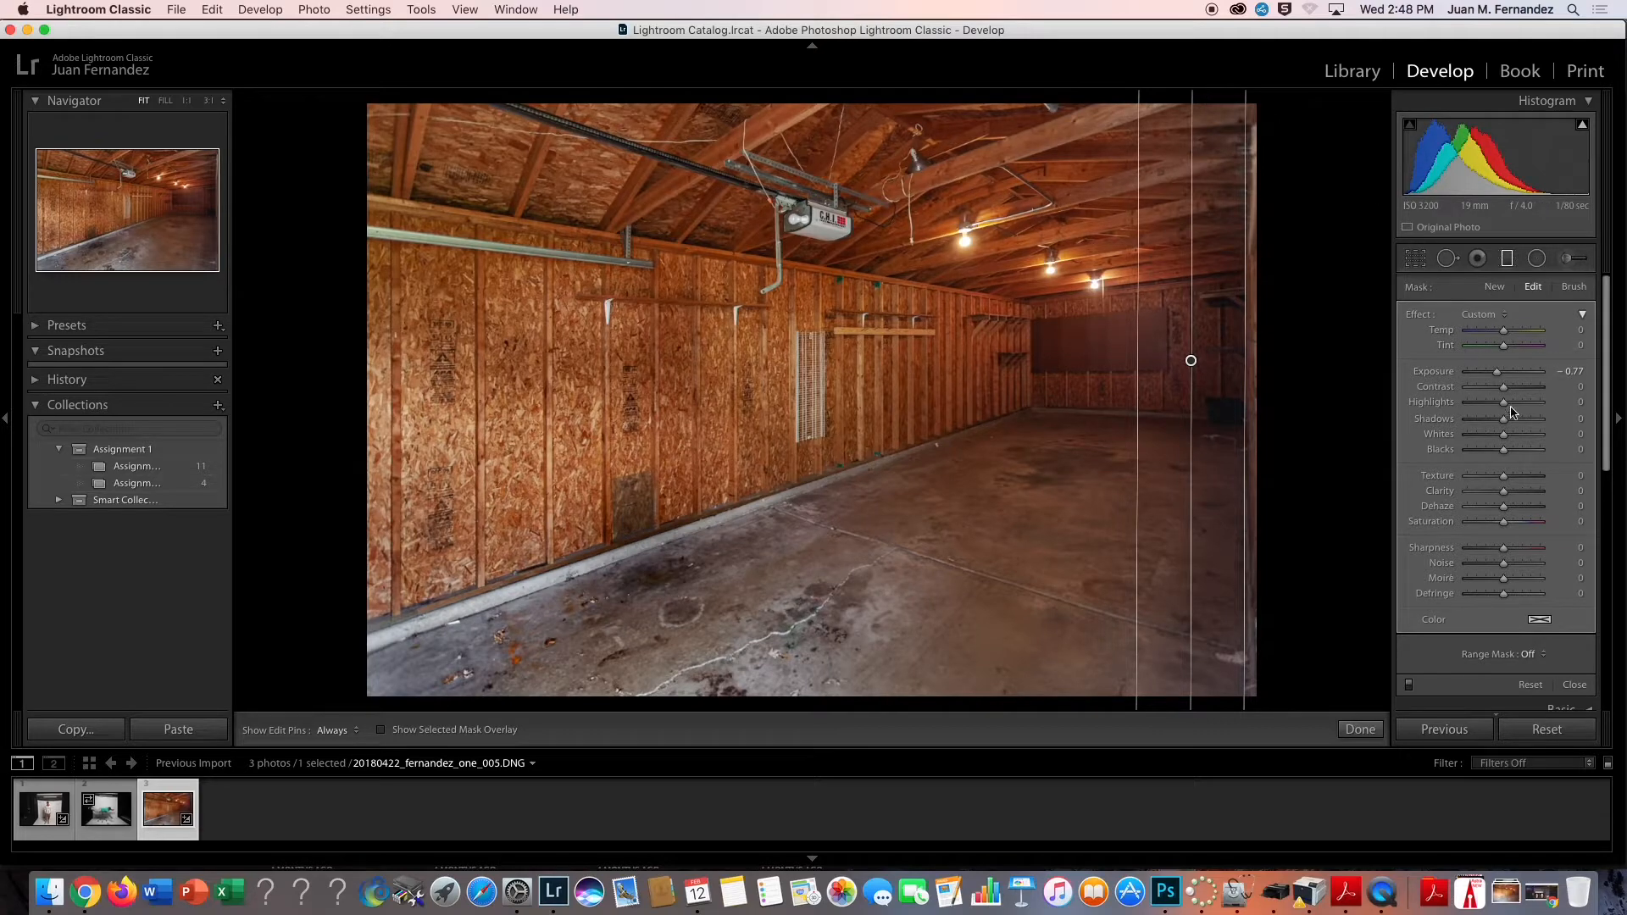
pyautogui.moveTo(1505, 386); pyautogui.dragTo(1514, 387)
pyautogui.moveTo(1497, 372); pyautogui.dragTo(1501, 377)
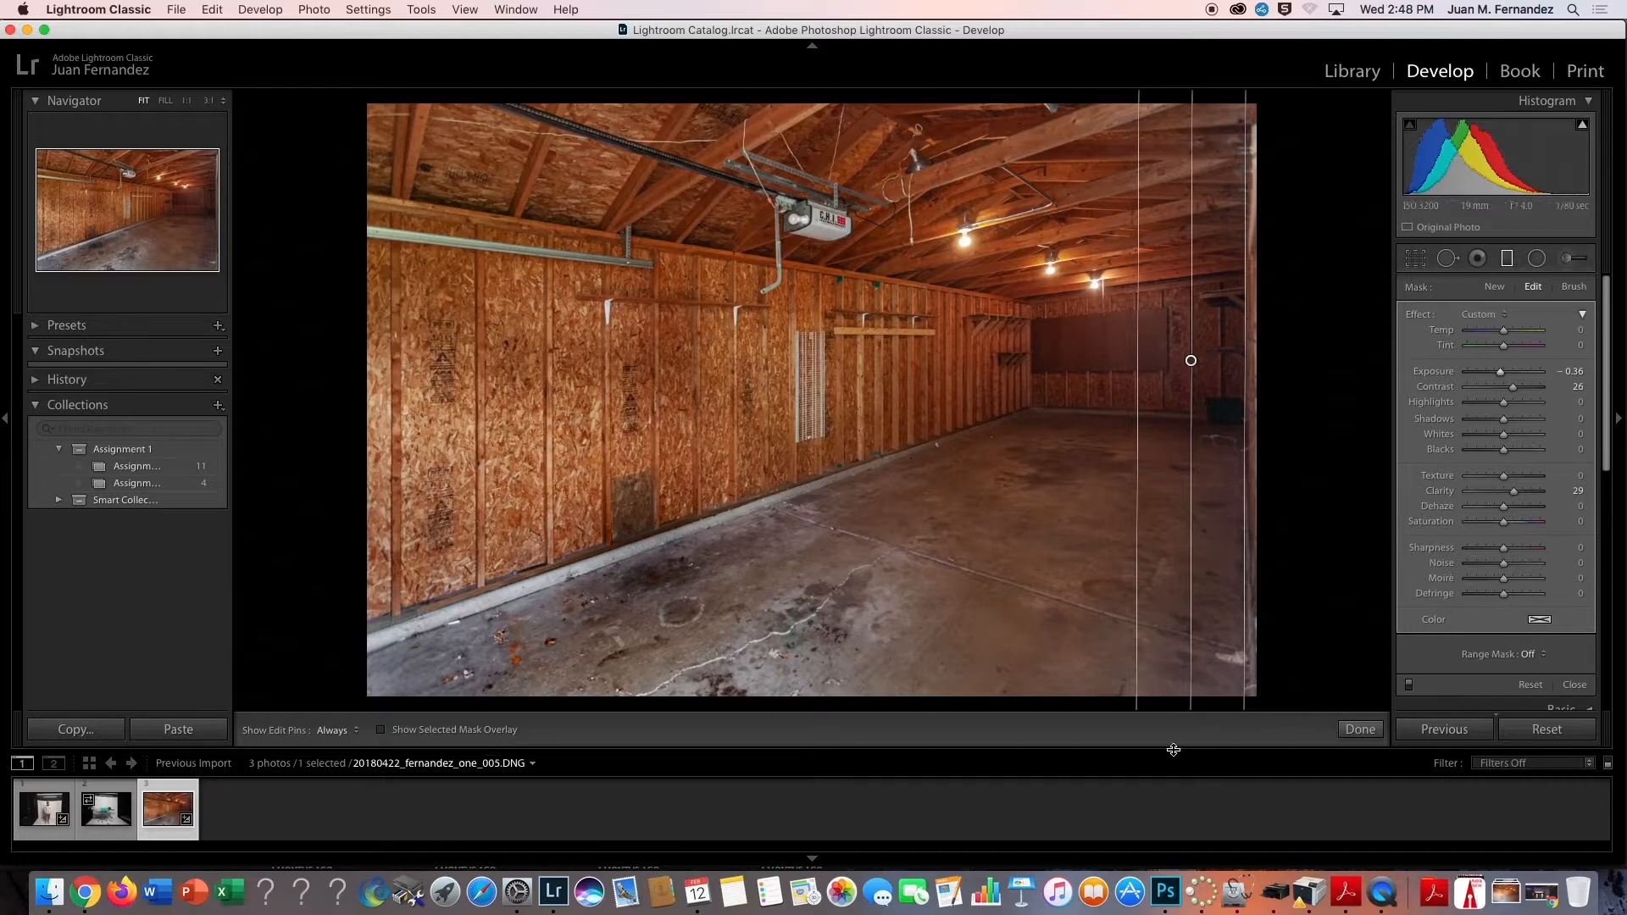
pyautogui.click(1569, 685)
# Compare the garage photo before and after the edits side by side, and return to the single-photo view
pyautogui.click(331, 728)
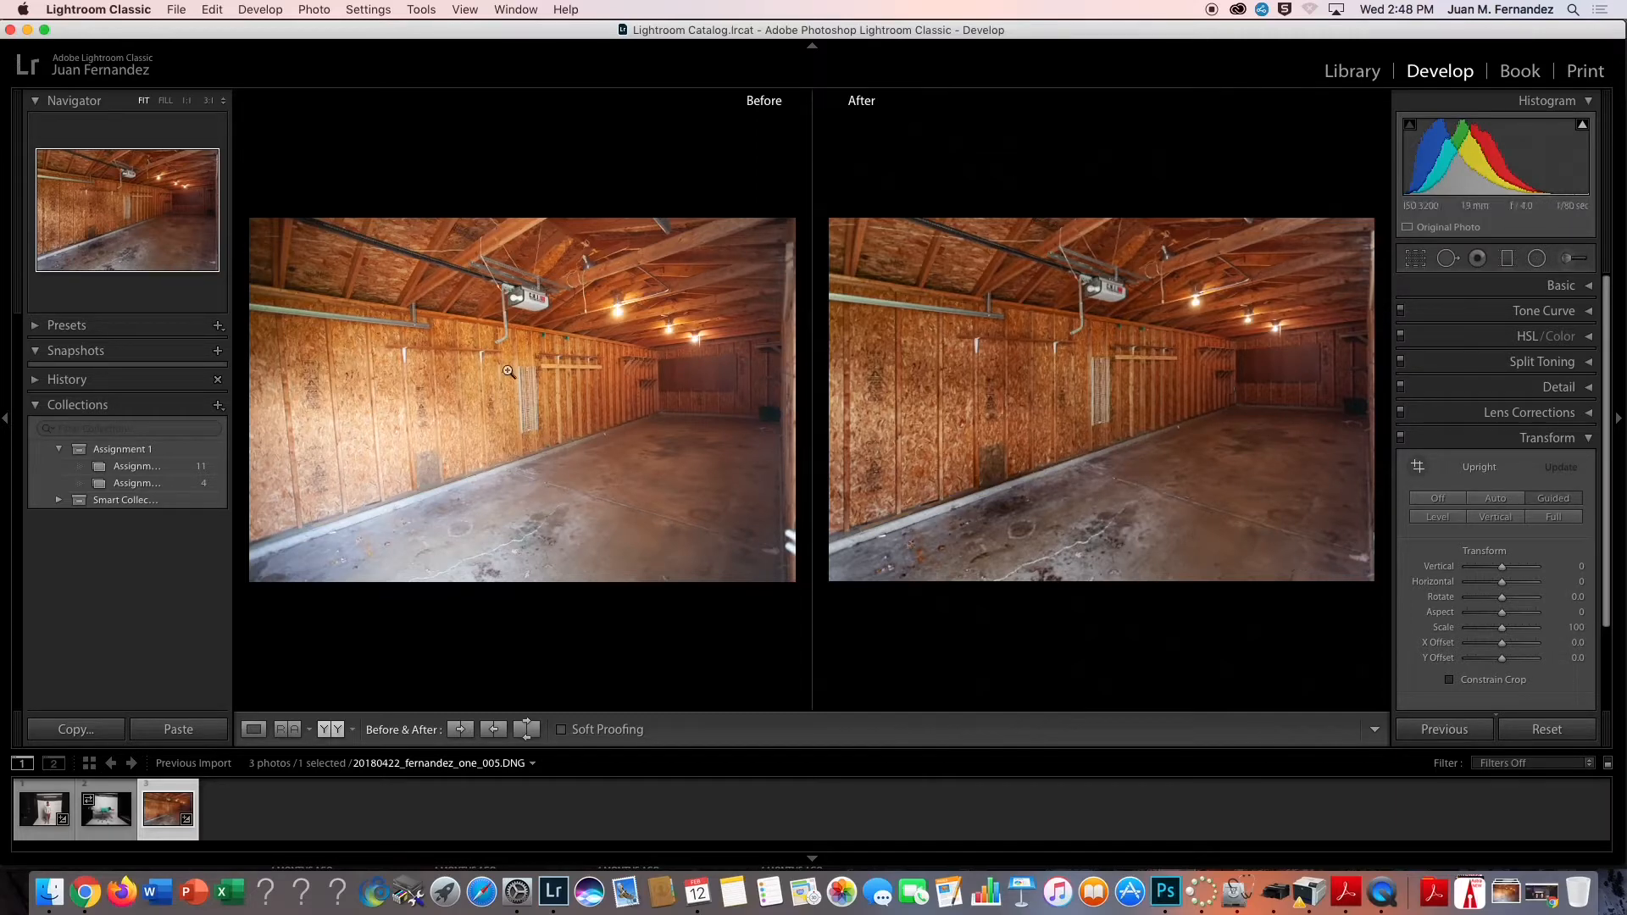
pyautogui.click(253, 728)
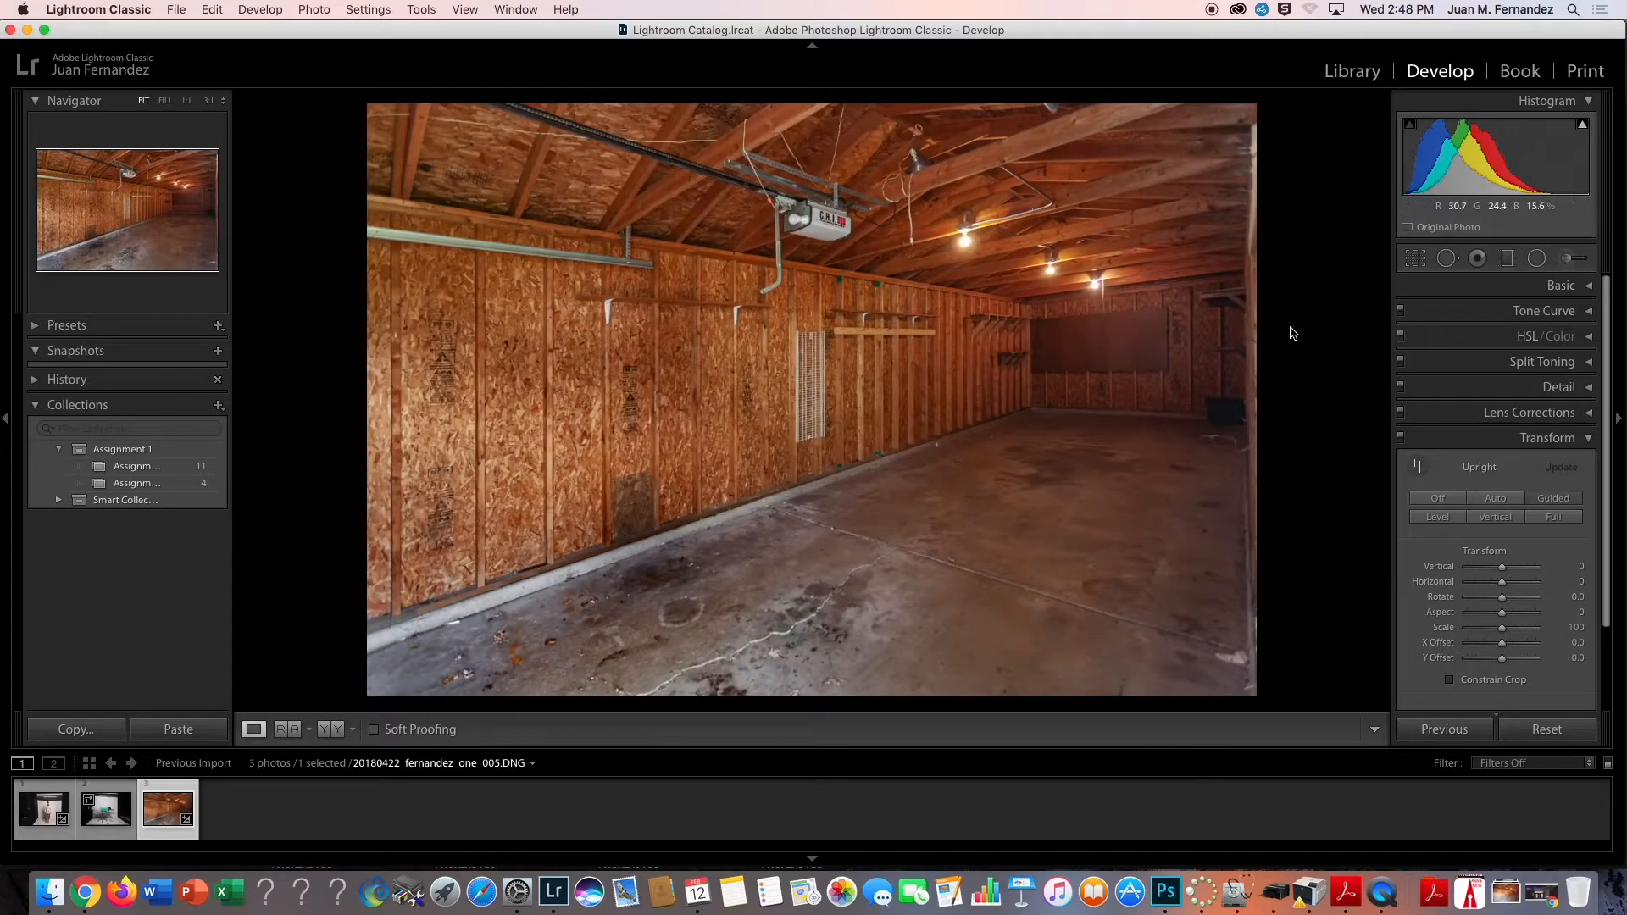
# Open the garage photo and the standing portrait 20170914_portraits_0001 from Lightroom as smart objects in Photoshop
pyautogui.rightClick(837, 291)
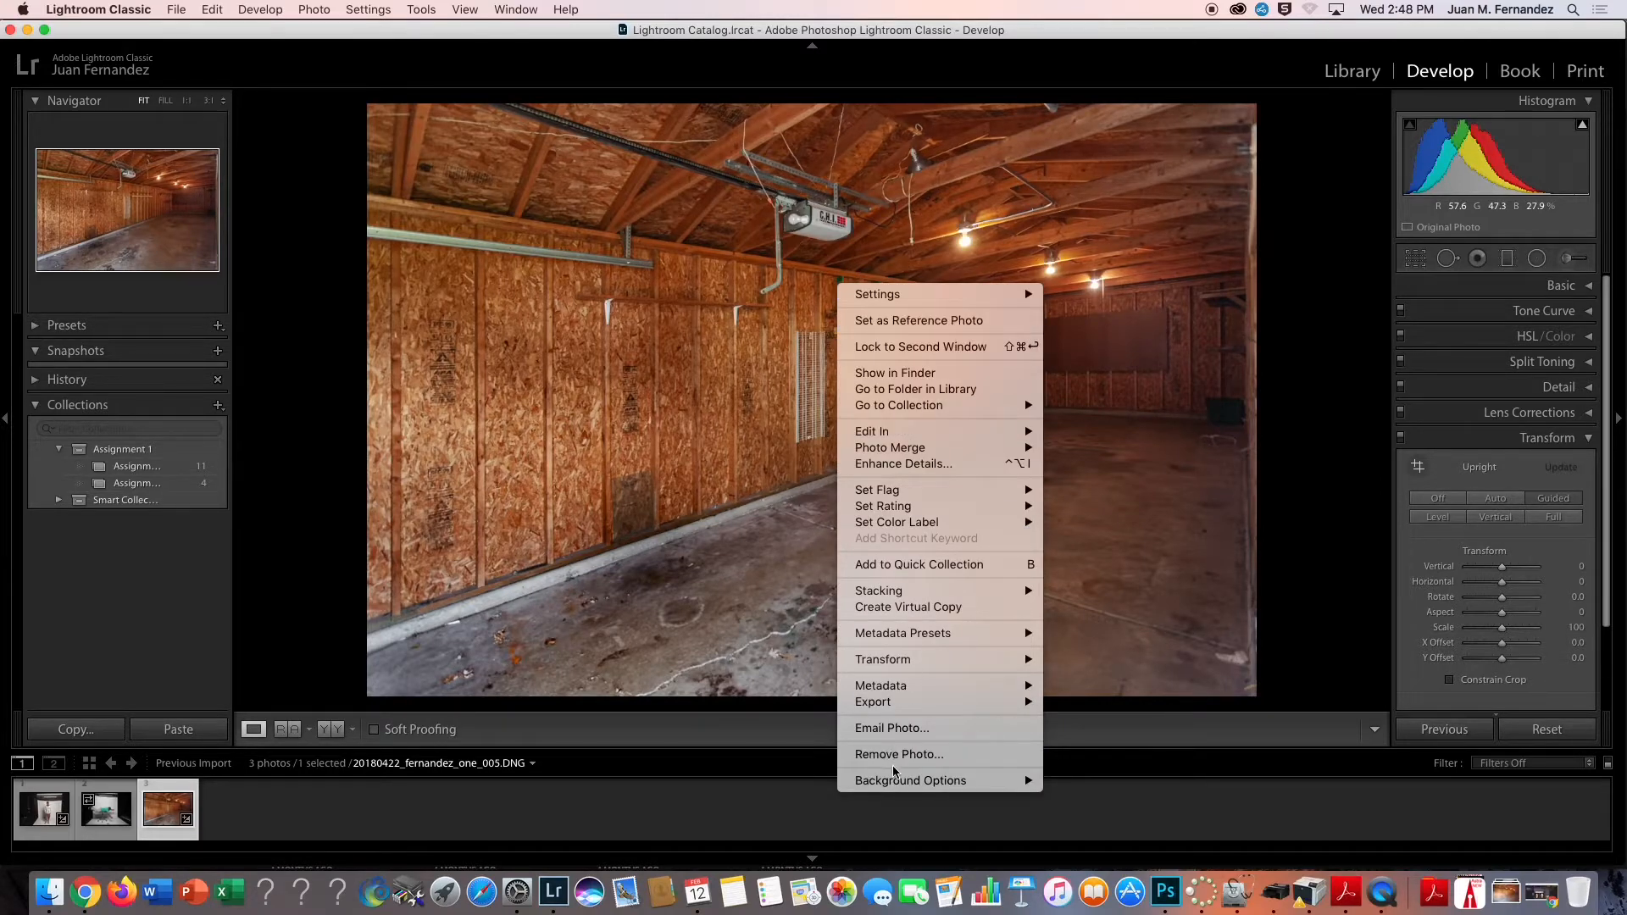
pyautogui.moveTo(905, 434)
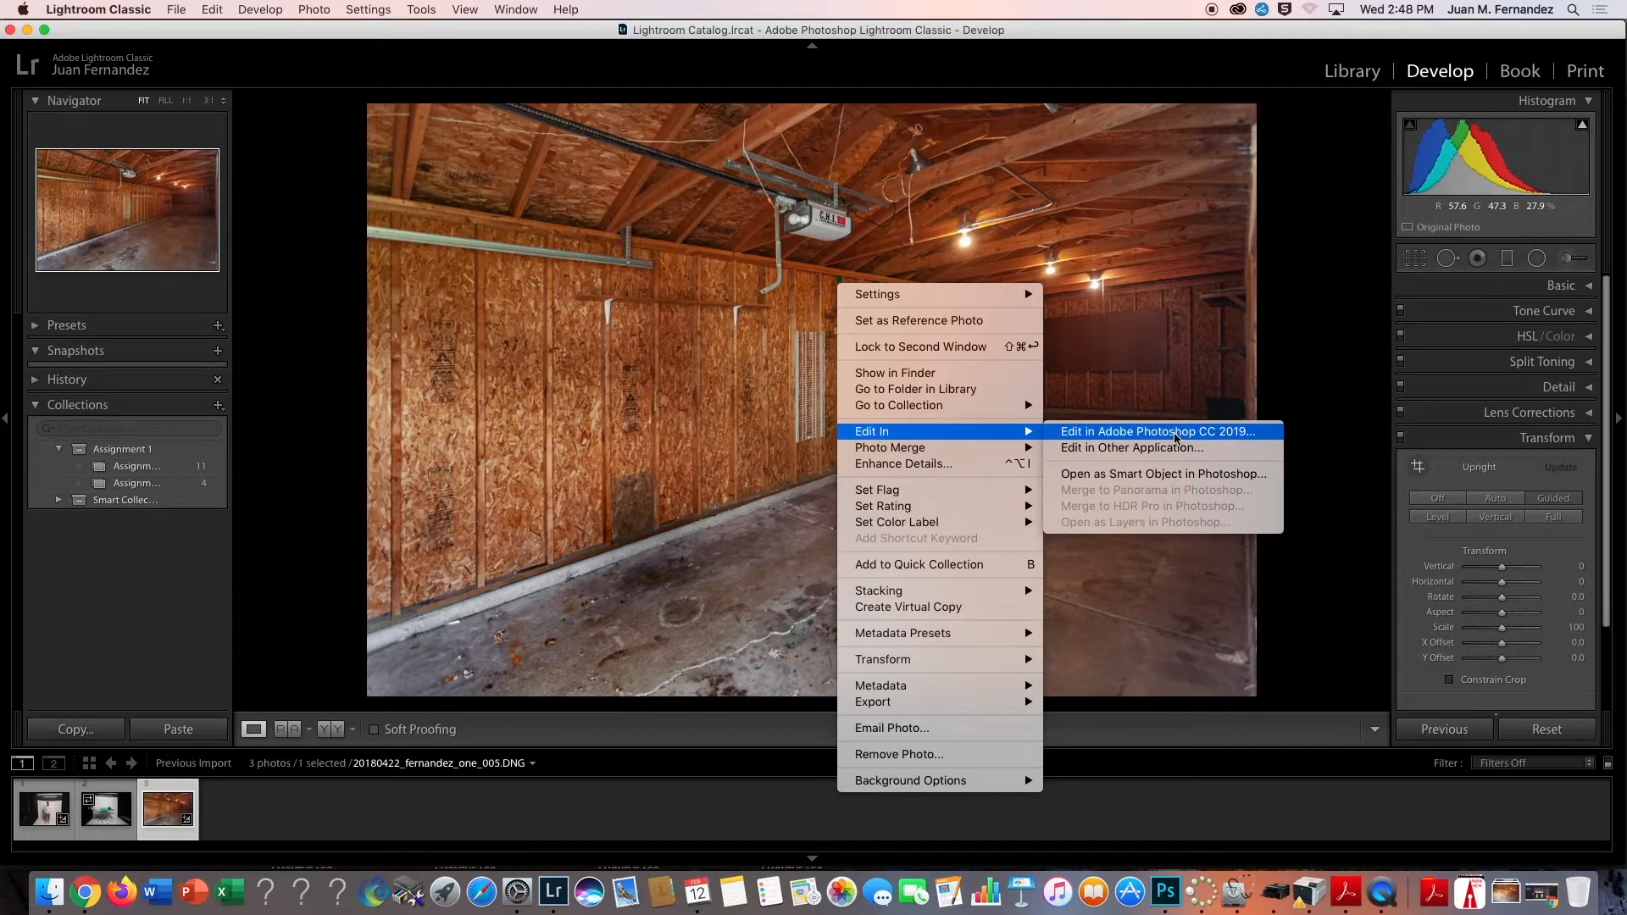
pyautogui.click(1161, 475)
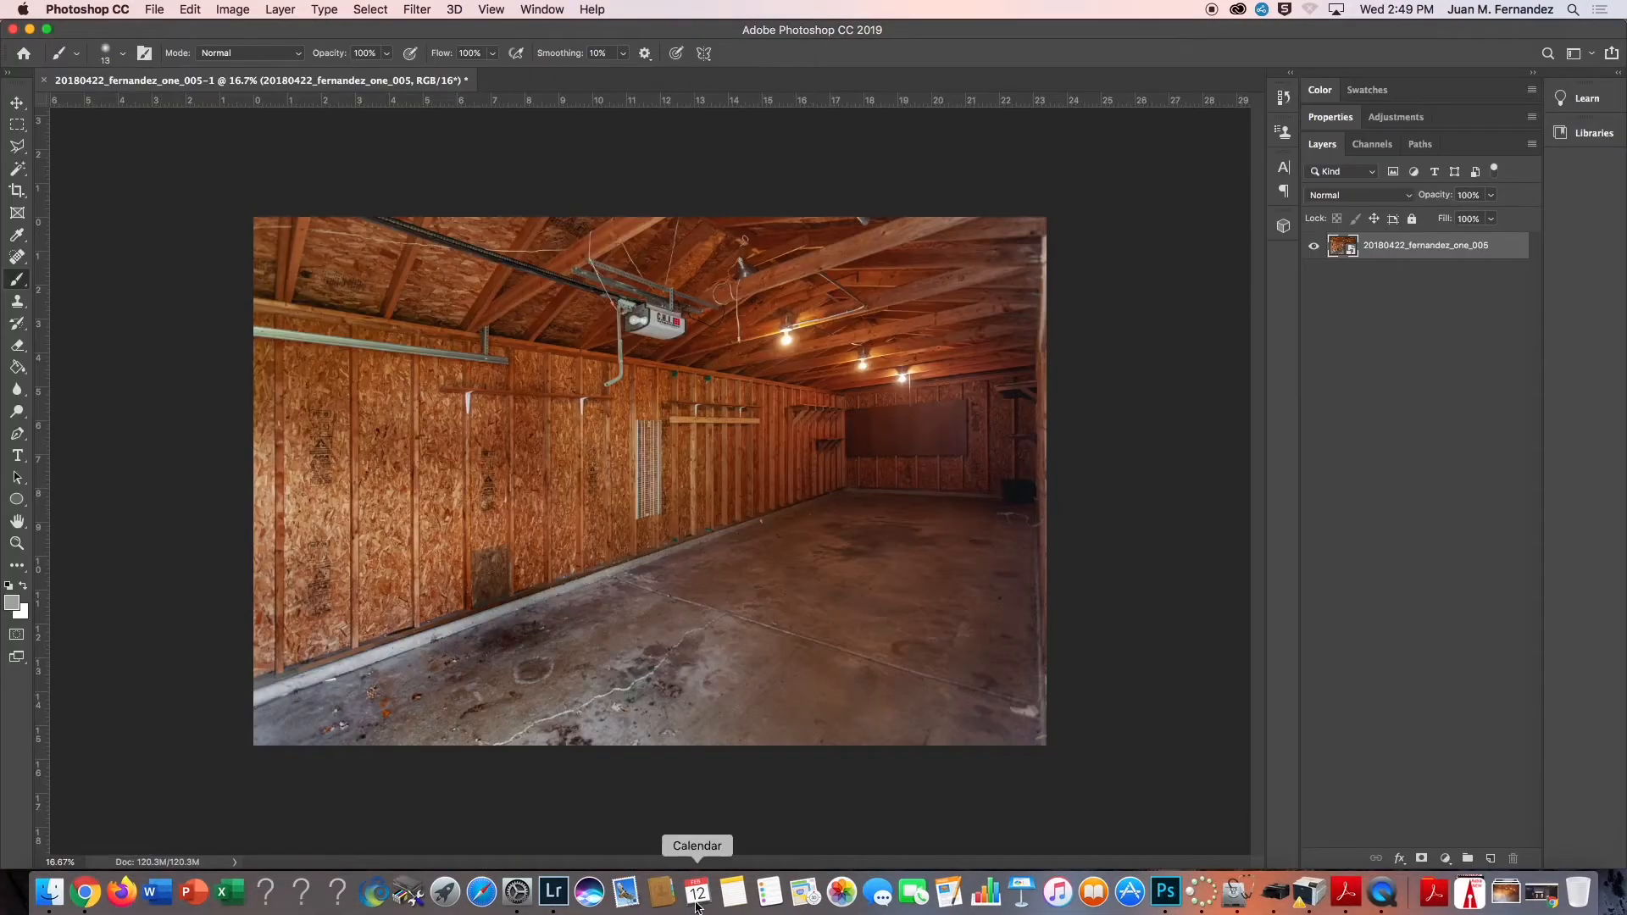
pyautogui.click(553, 892)
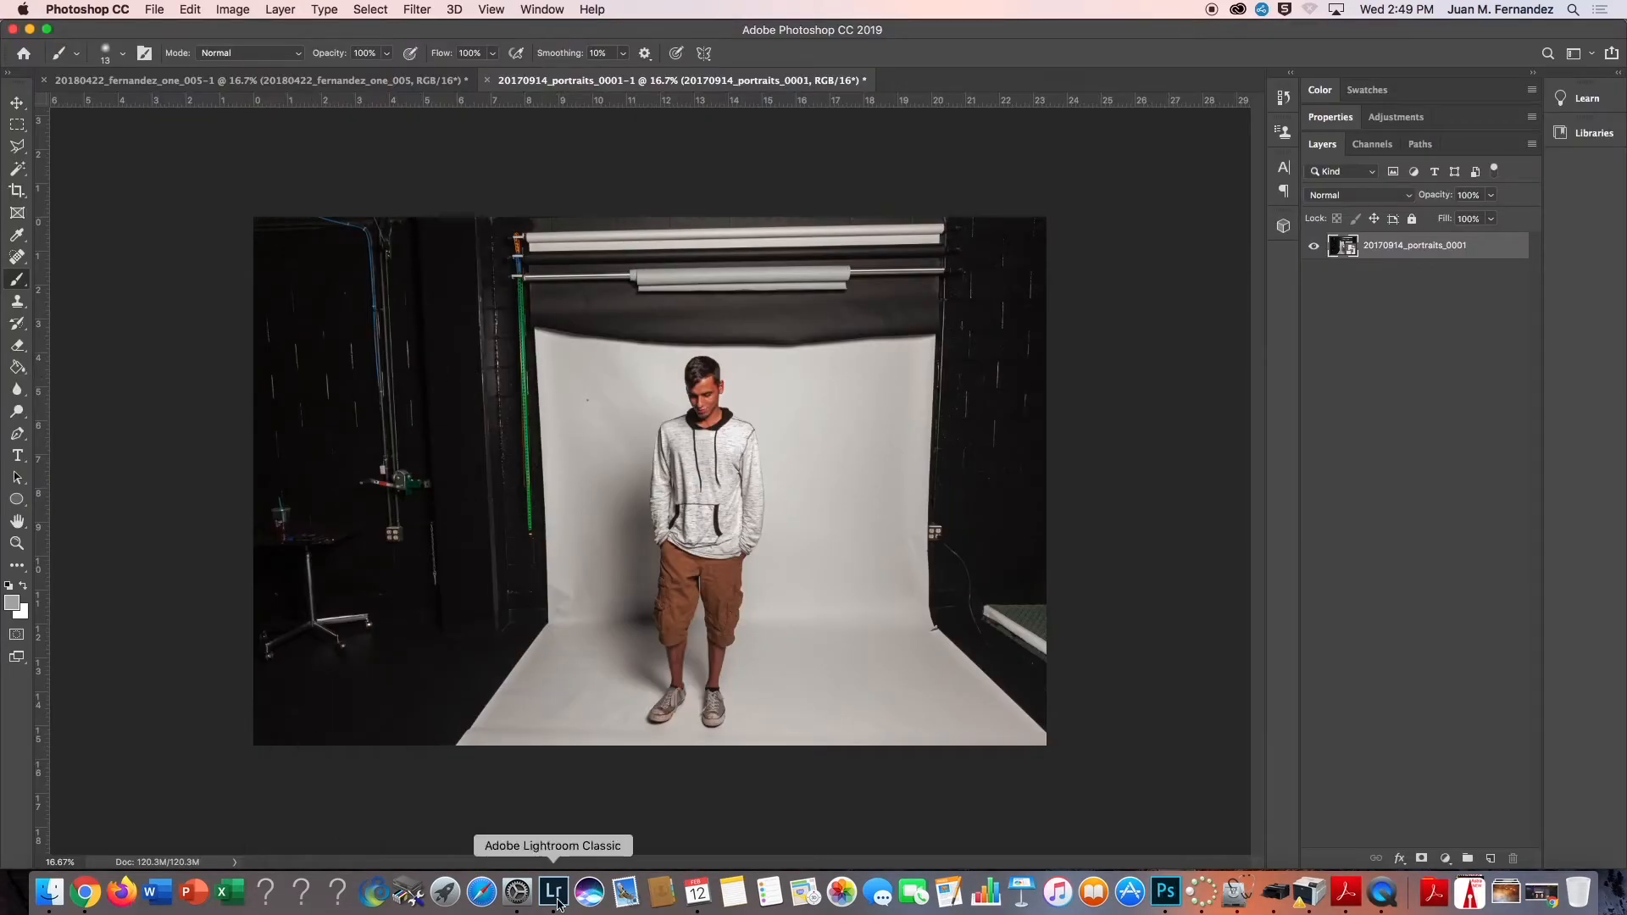
# In Lightroom, set 20170914_portraits_0058 to exposure +0.55, contrast +11, highlights −45, shadows +25, texture +20, clarity +13 and dehaze +5
pyautogui.click(553, 891)
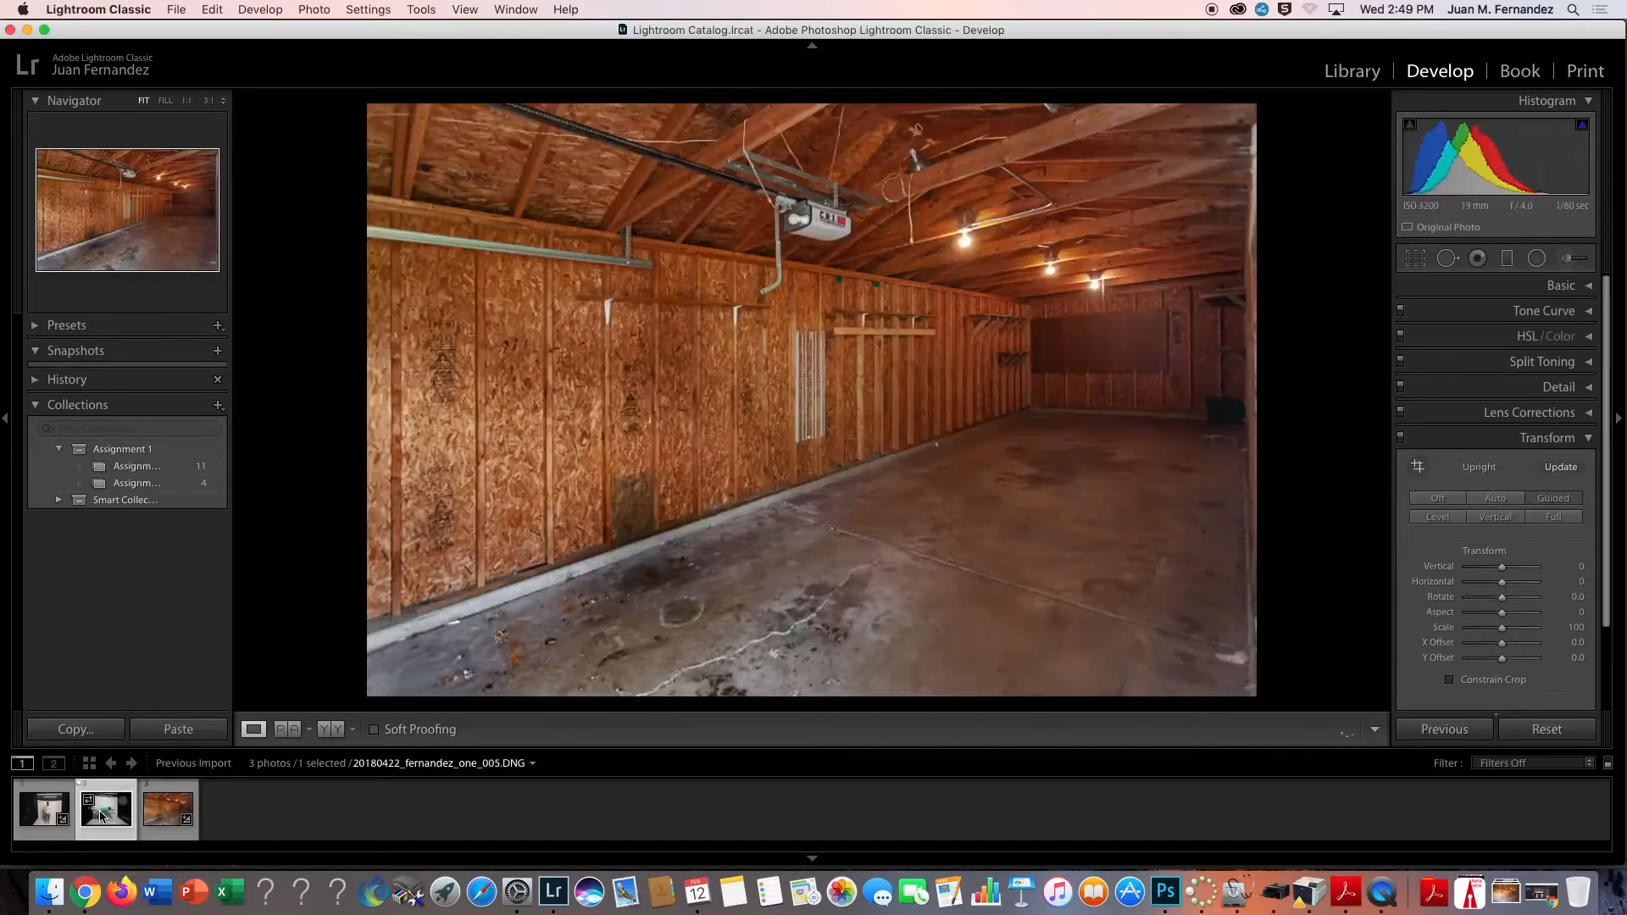
pyautogui.click(102, 814)
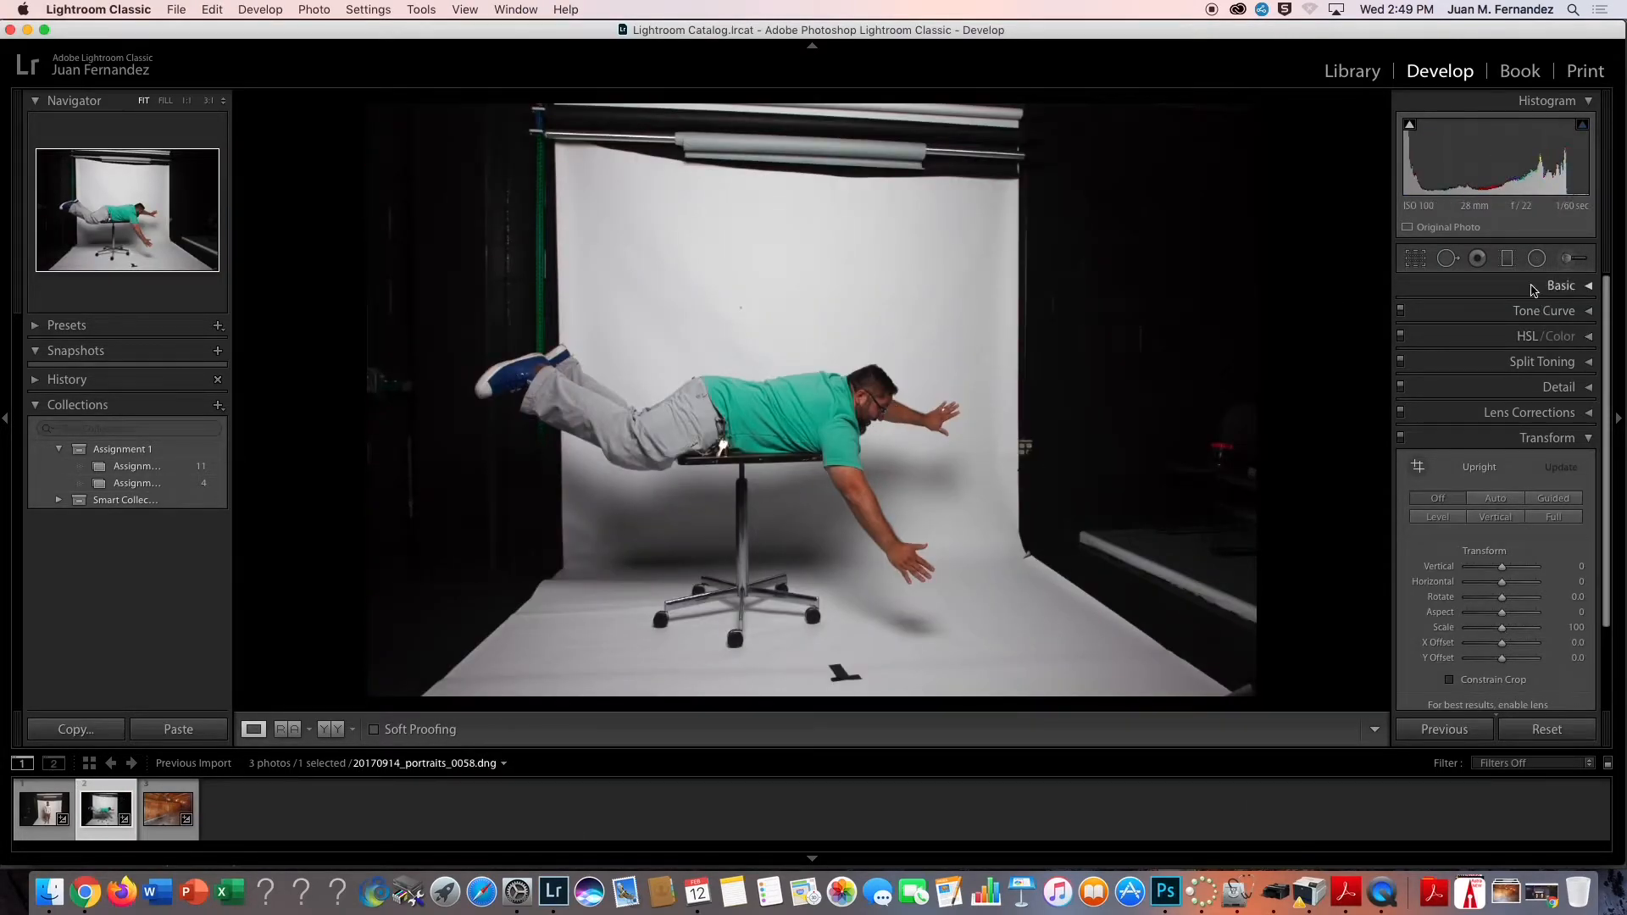
pyautogui.click(1506, 286)
pyautogui.moveTo(1502, 509); pyautogui.dragTo(1505, 511)
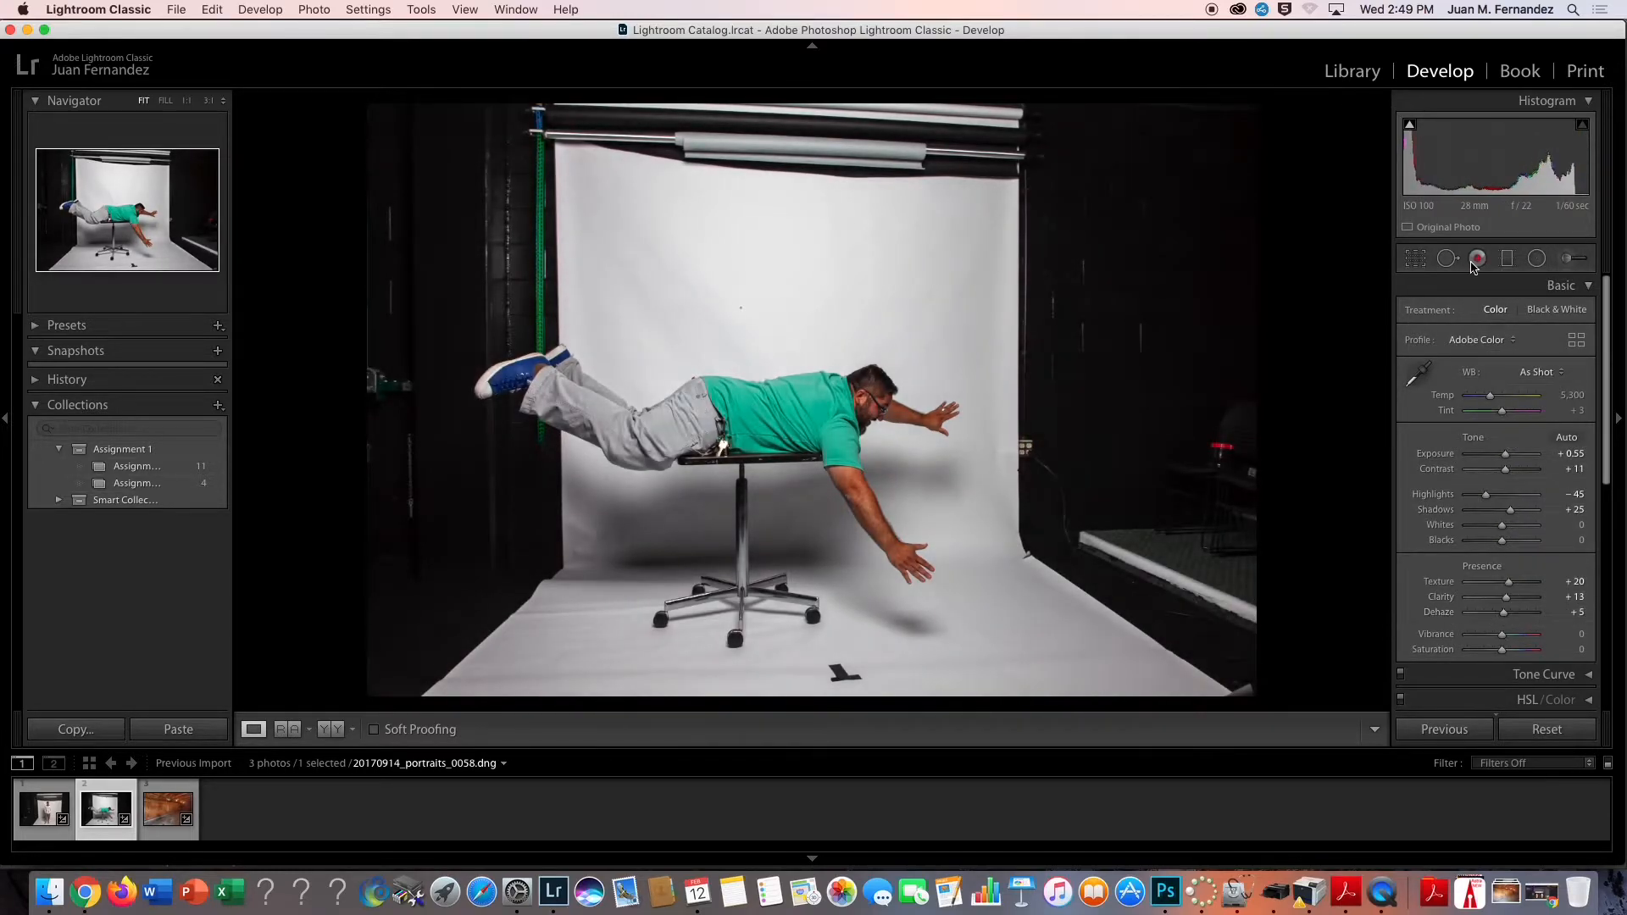
# Shape the portrait's tone curve with highlights −26, lights +21, darks −8 and shadows +21
pyautogui.click(1544, 674)
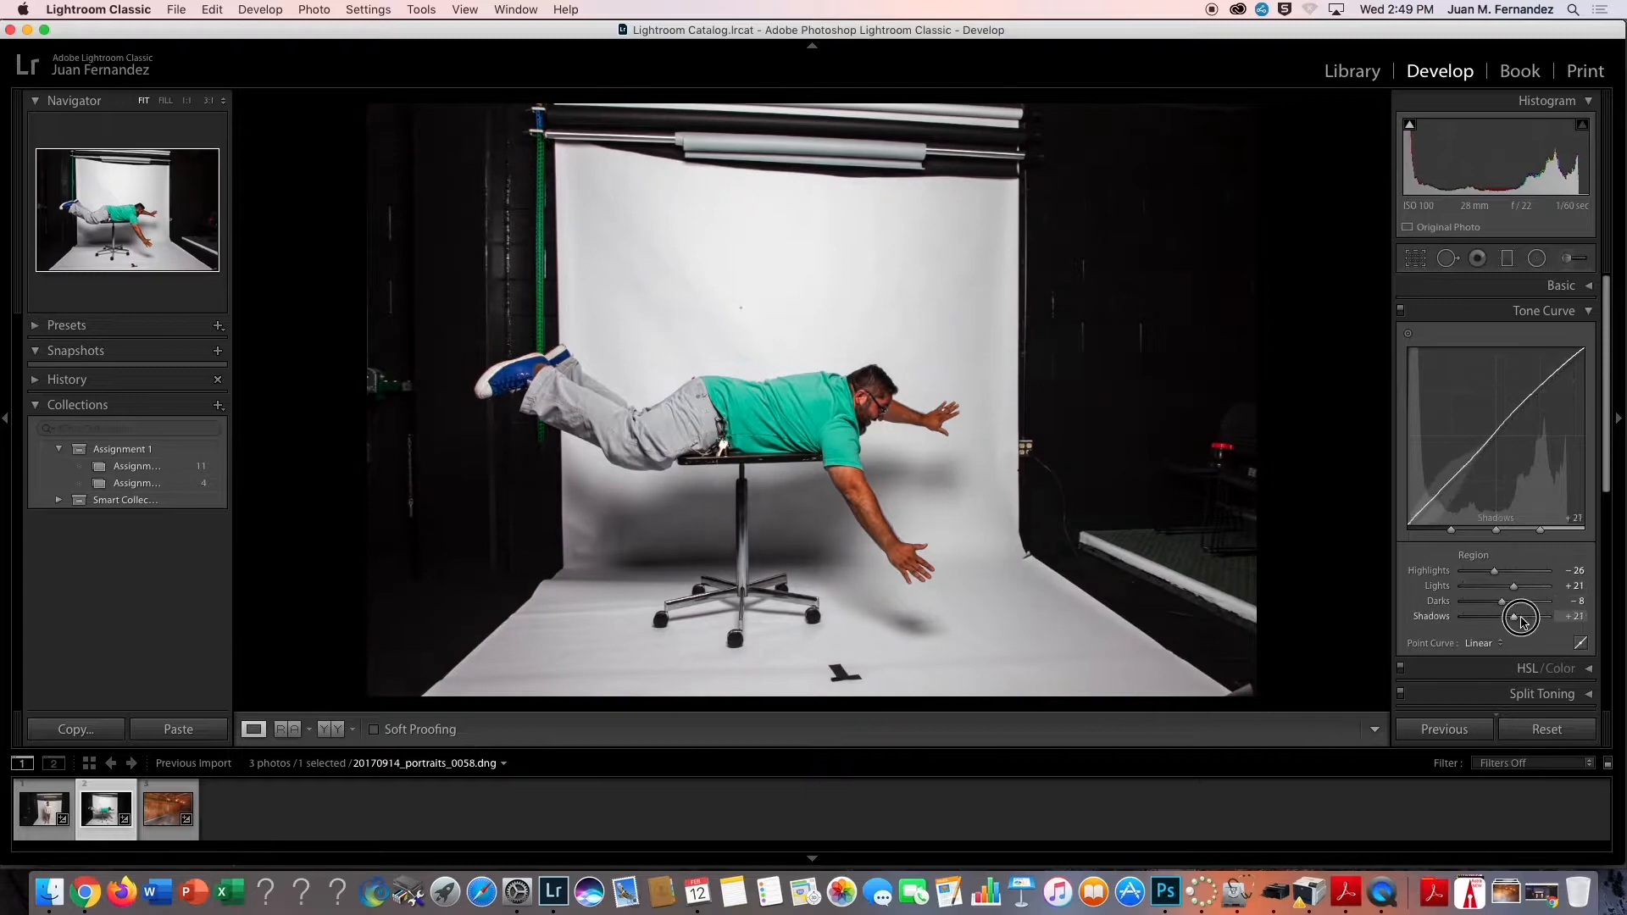
pyautogui.click(1506, 312)
# Adjust the portrait's sharpening while checking the man's face at 1:1
pyautogui.click(1506, 387)
pyautogui.click(872, 404)
pyautogui.moveTo(1482, 540); pyautogui.dragTo(1495, 540)
pyautogui.moveTo(1484, 555); pyautogui.dragTo(1516, 528)
pyautogui.click(1525, 323)
# Enable the lens profile correction for the portrait
pyautogui.click(1525, 299)
pyautogui.click(1509, 412)
pyautogui.click(1419, 483)
pyautogui.click(1456, 412)
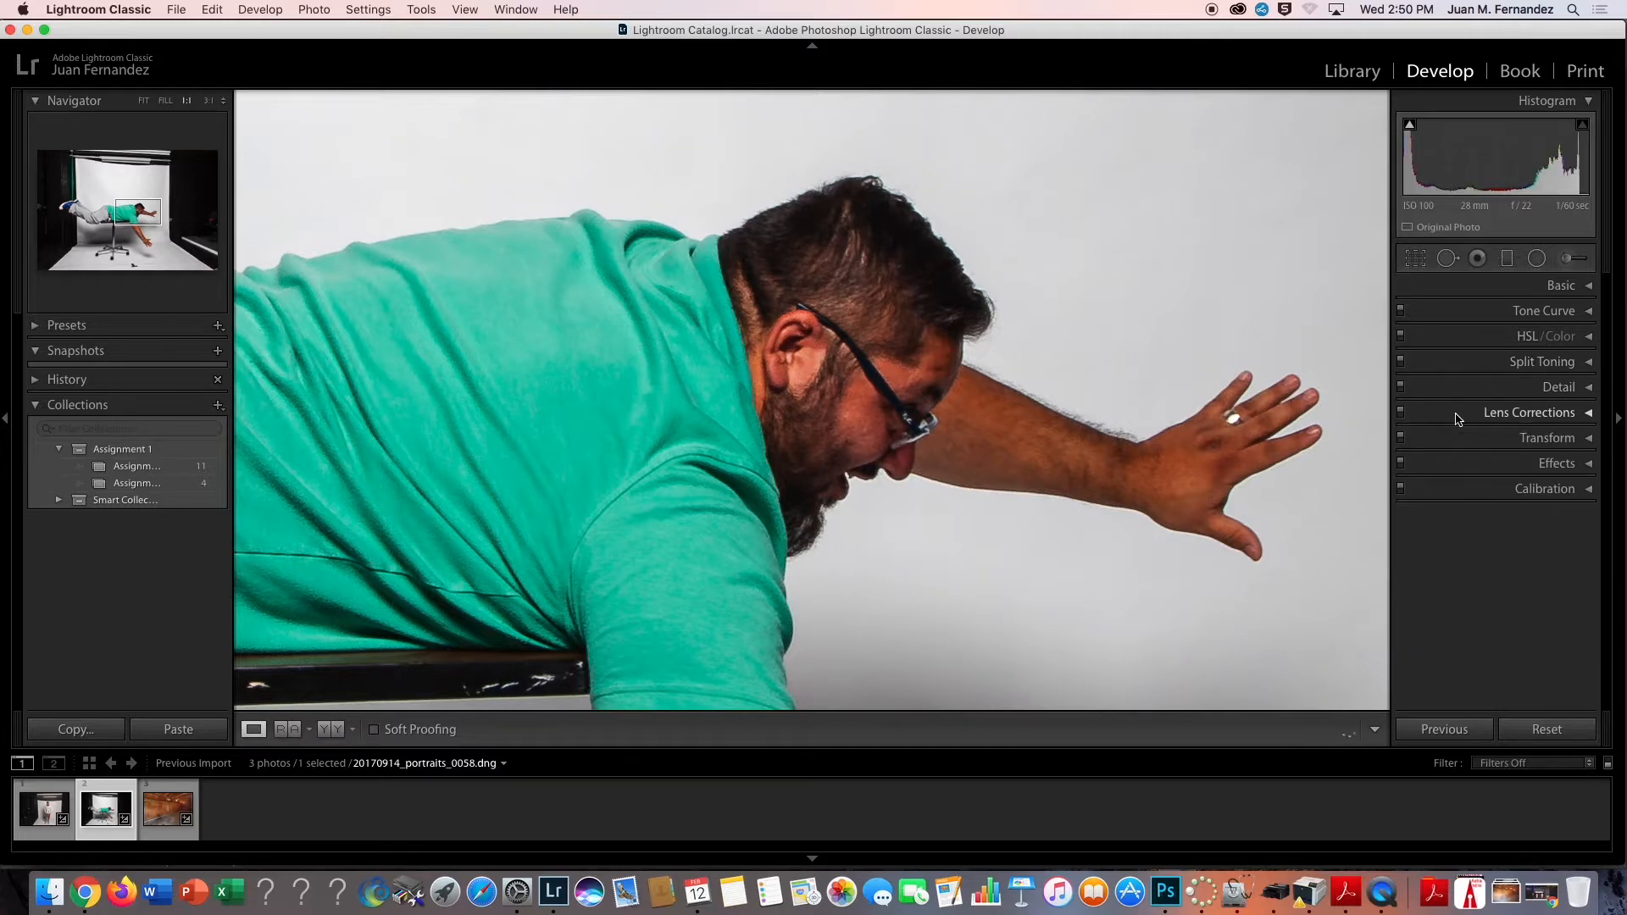
# Open the portrait of the man lying on the chair as a smart object in Photoshop
pyautogui.rightClick(960, 394)
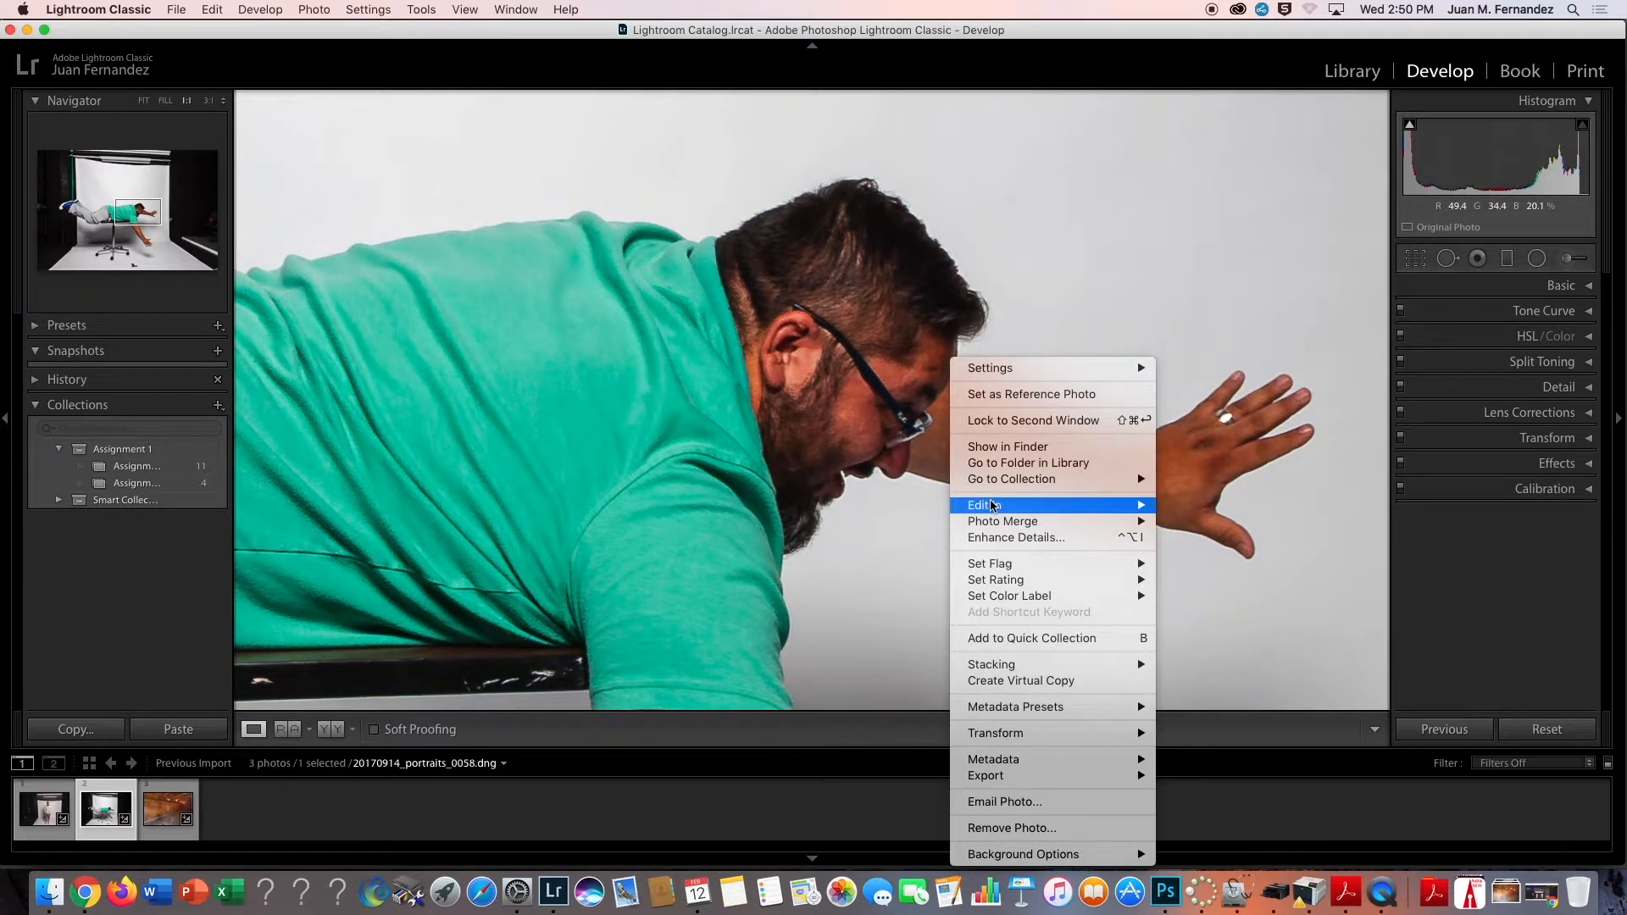
pyautogui.moveTo(1031, 507)
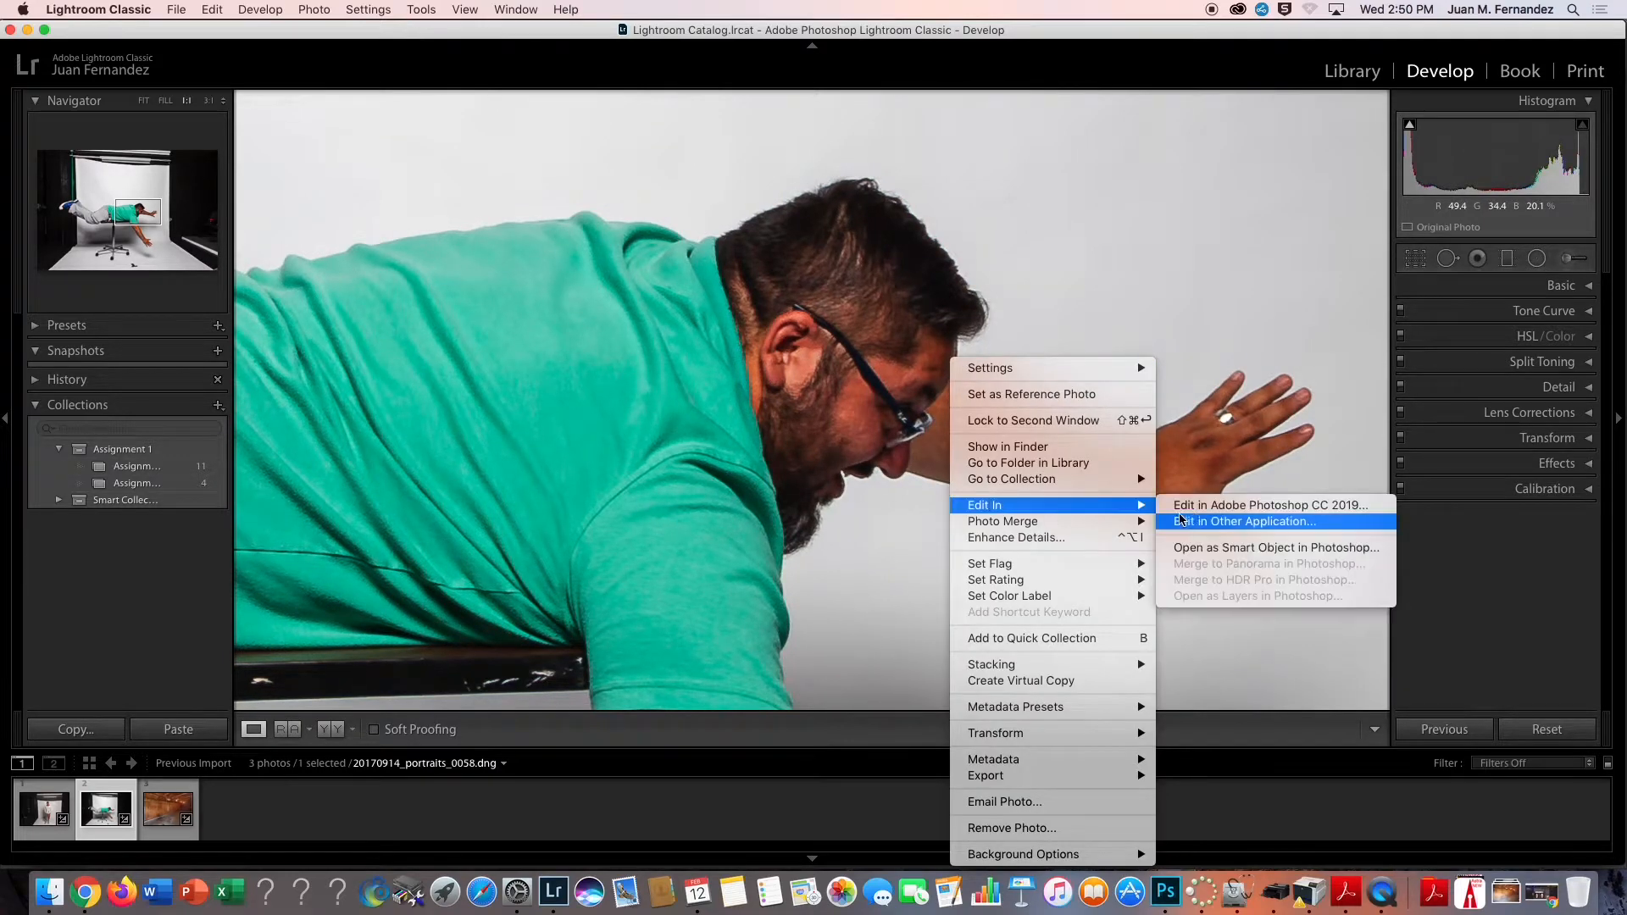
pyautogui.click(1212, 553)
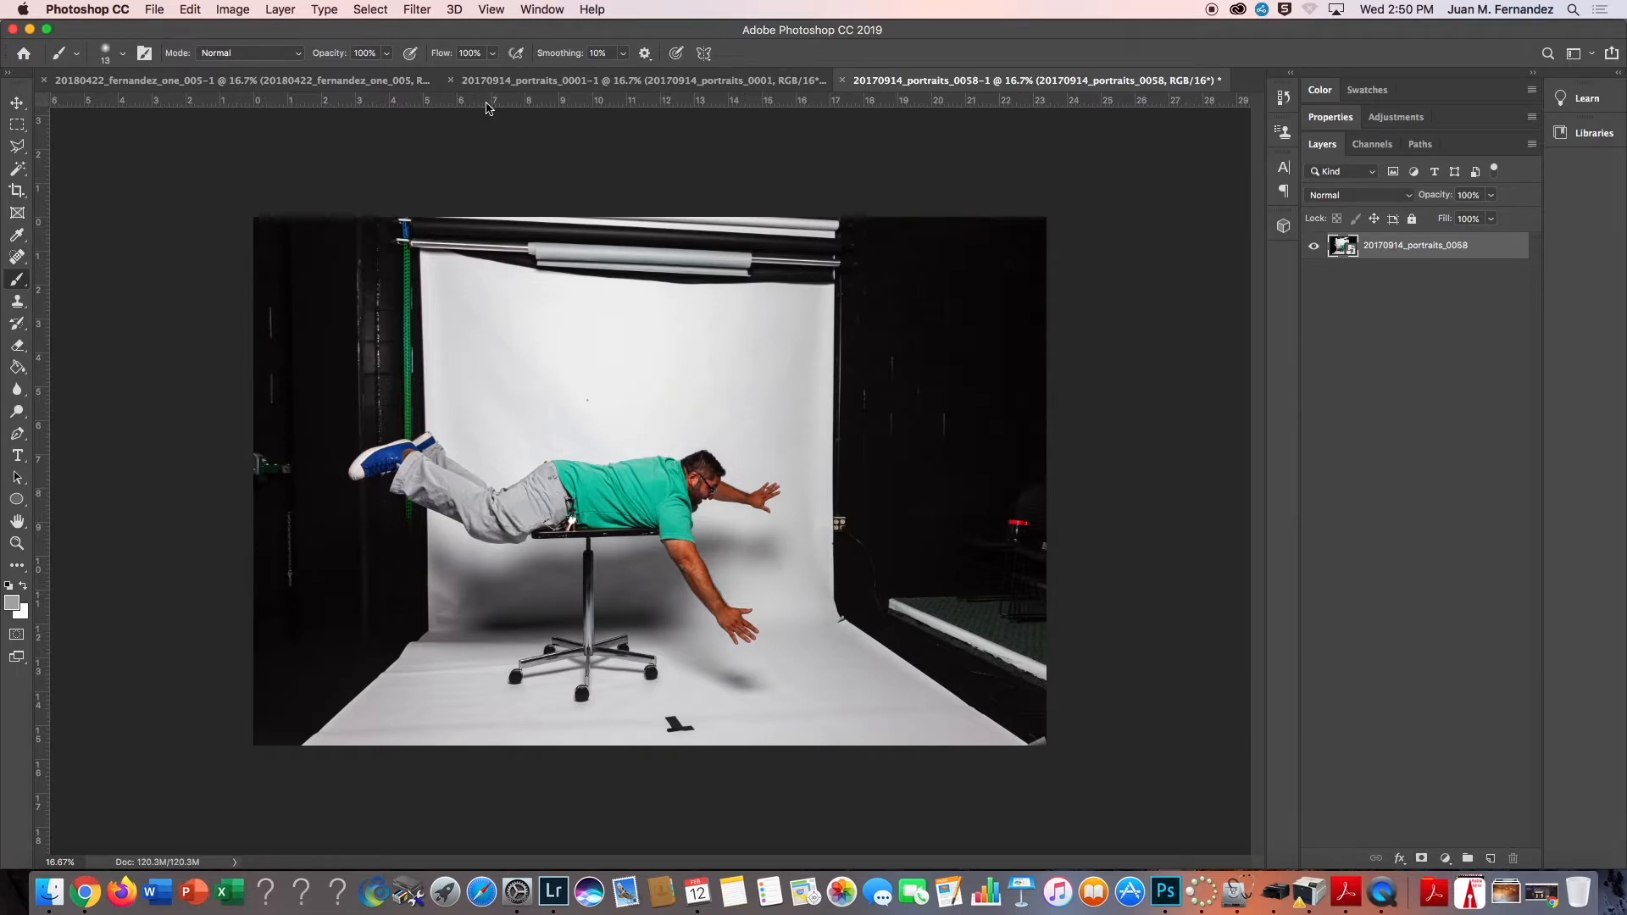
# Select the man and chair automatically with Select Subject and bring the selection into Select and Mask
pyautogui.click(364, 10)
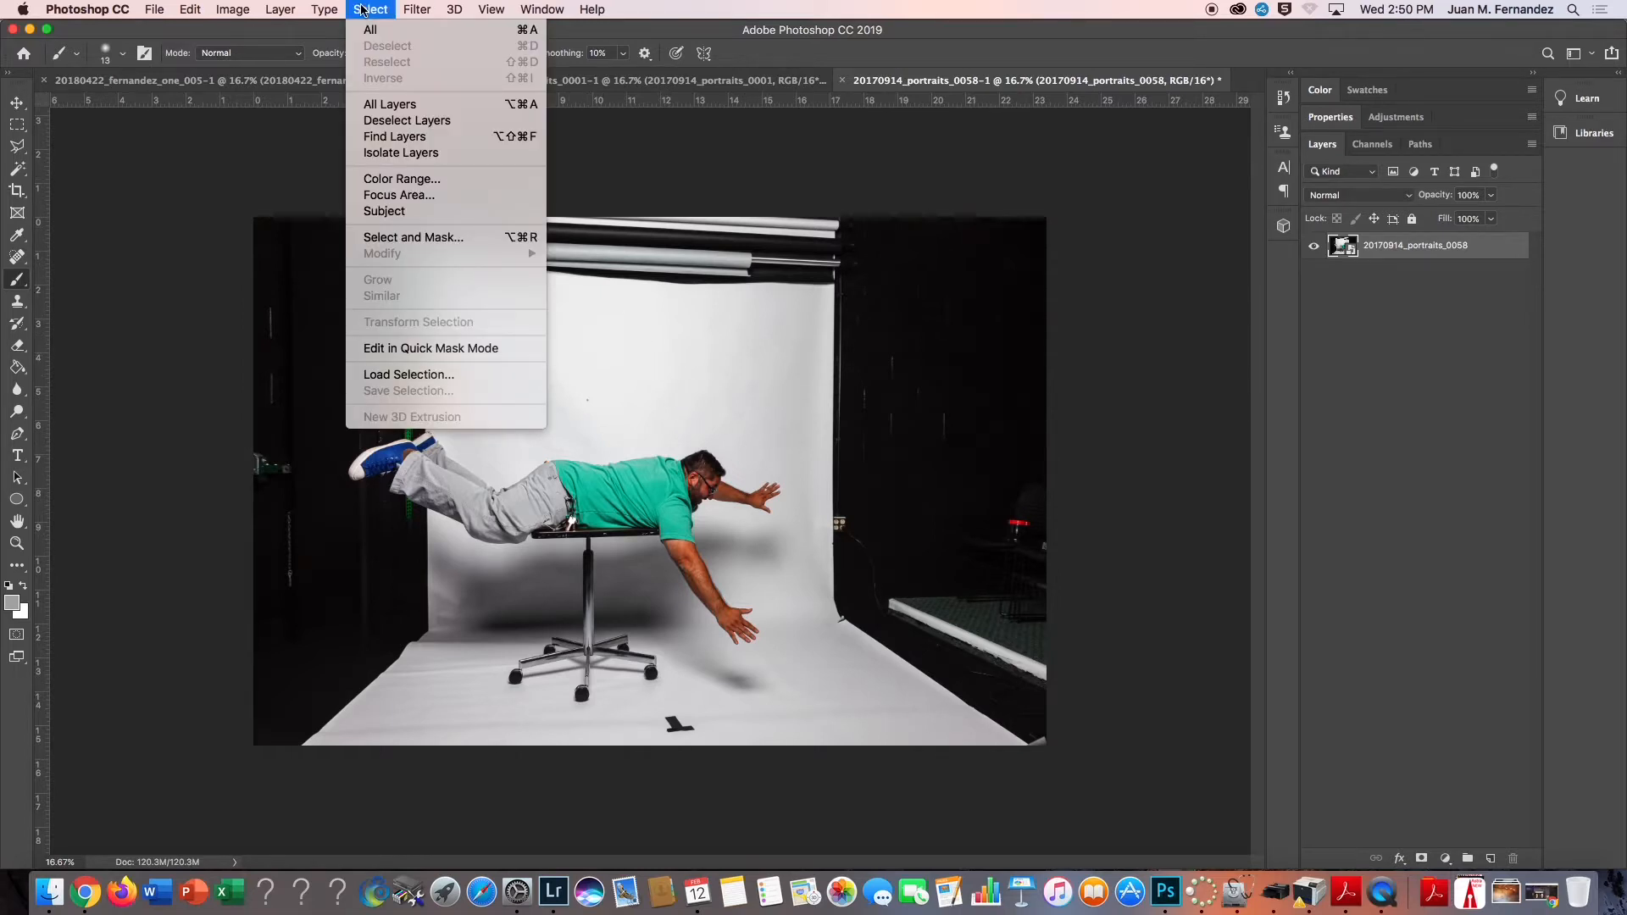
pyautogui.click(383, 211)
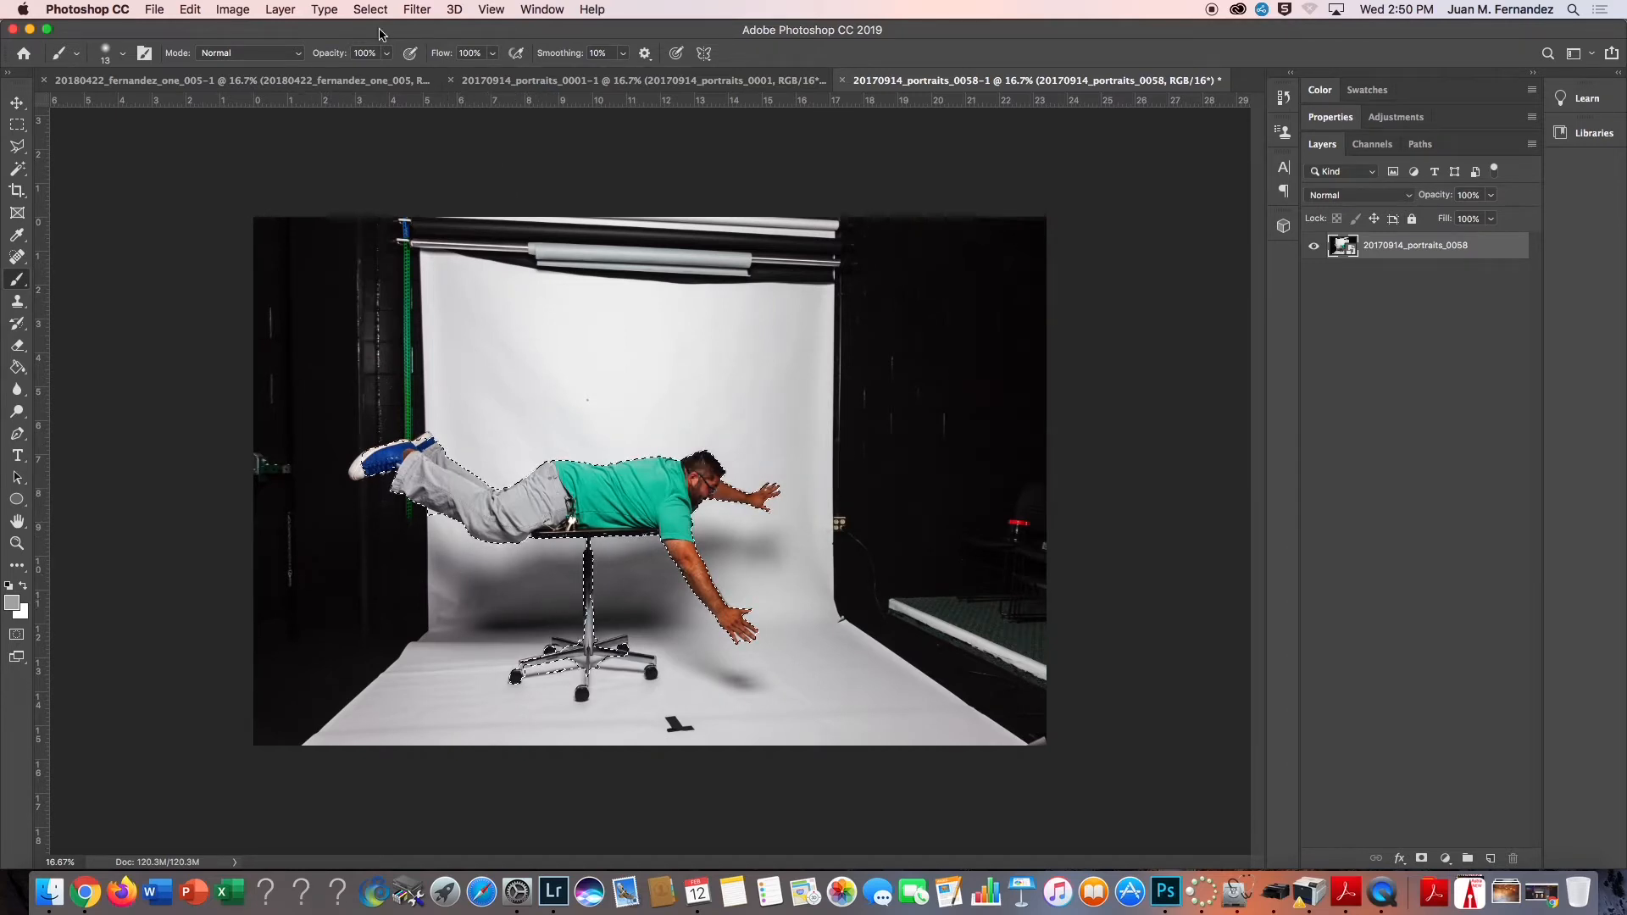
pyautogui.click(359, 8)
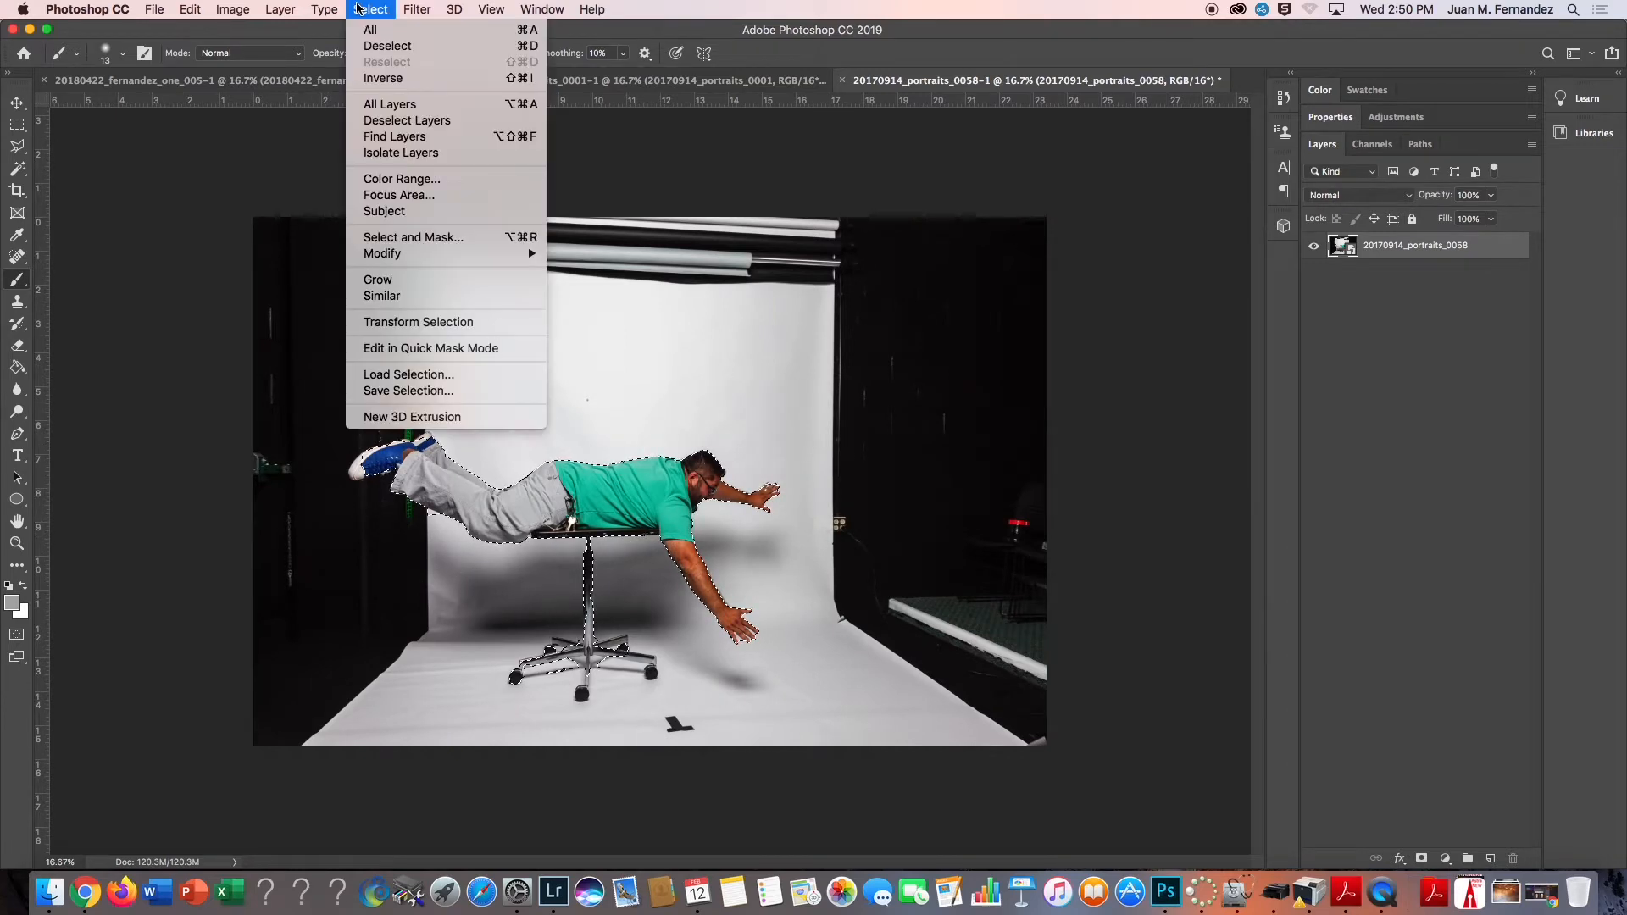
pyautogui.click(403, 240)
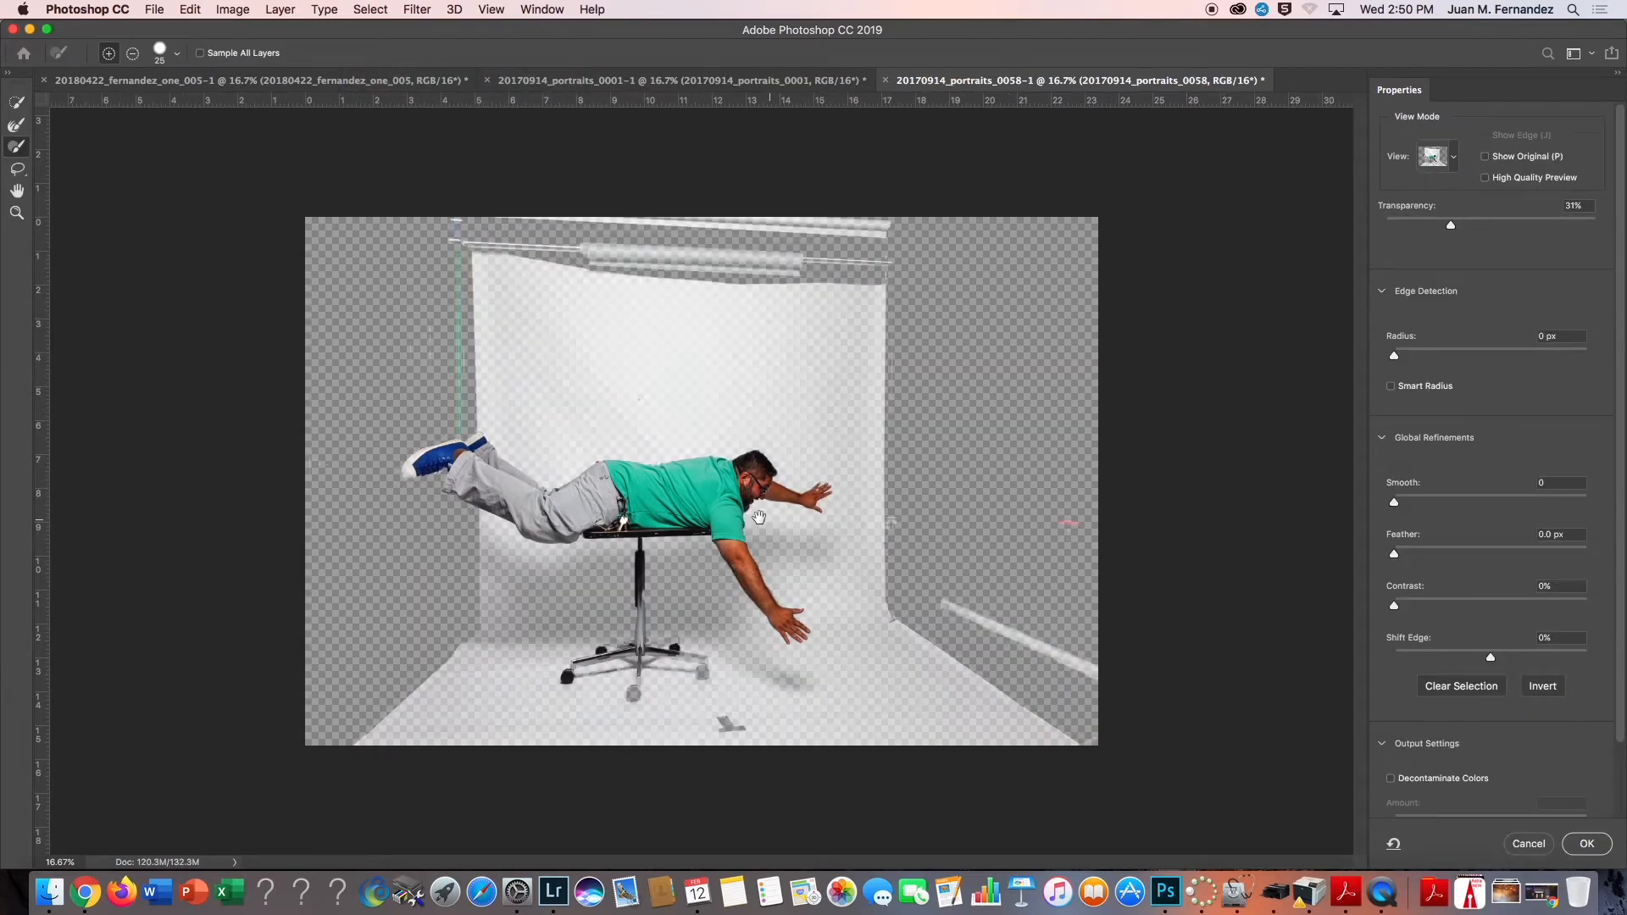
# Show the mask in the Overlay view mode over an enlarged view of the man's whole body
pyautogui.moveTo(742, 511); pyautogui.dragTo(799, 508)
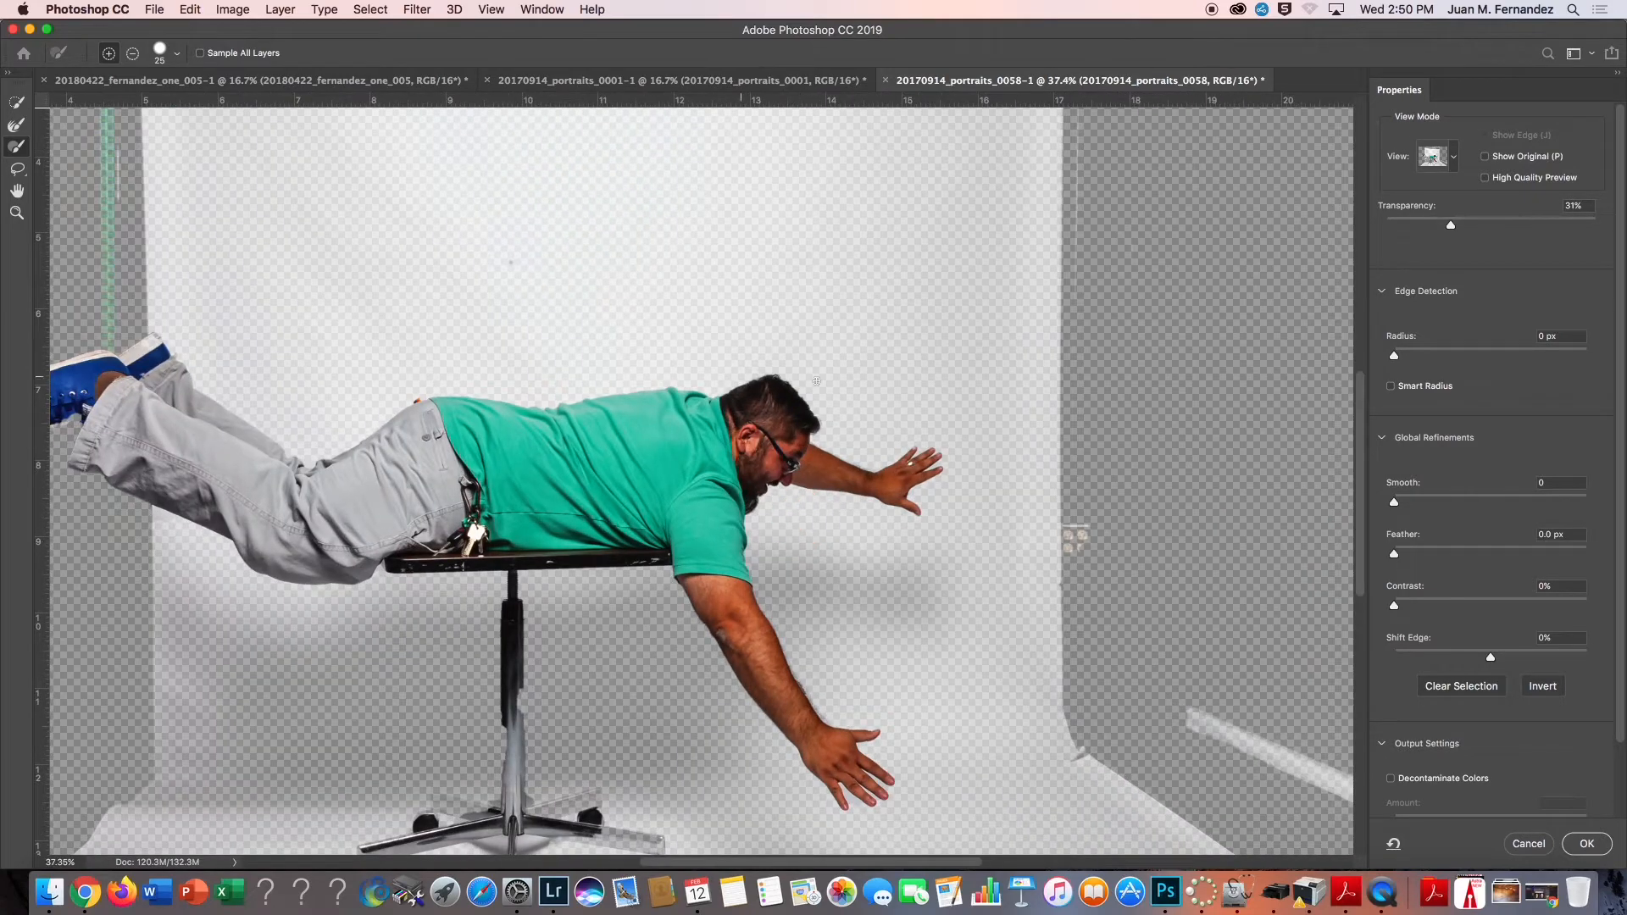
pyautogui.click(1456, 158)
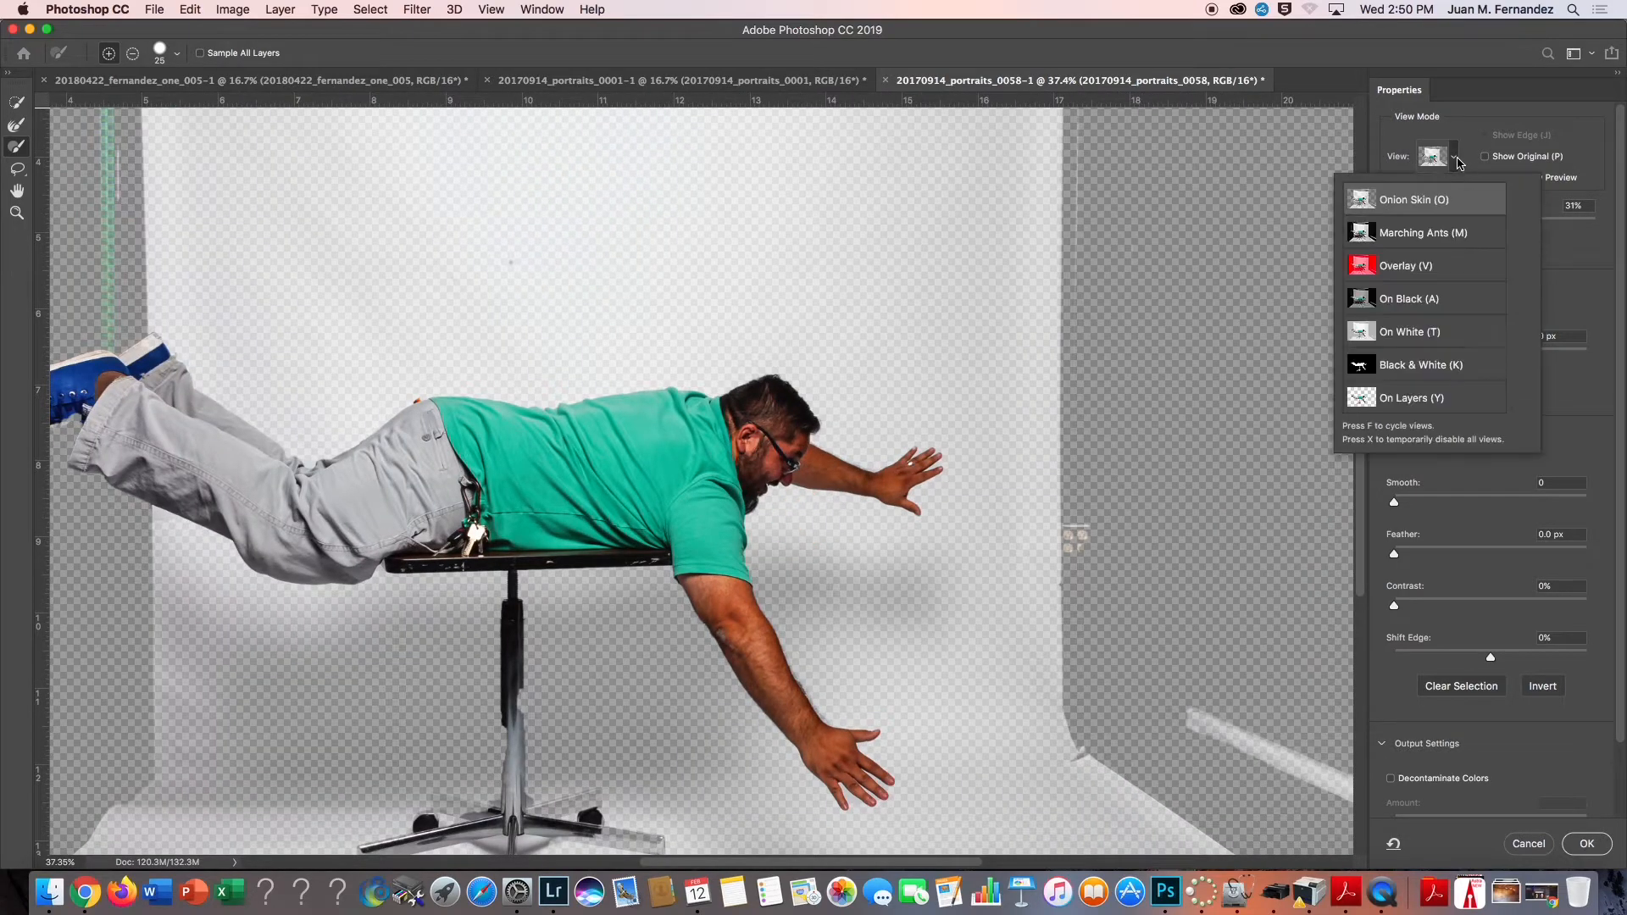
pyautogui.click(1423, 267)
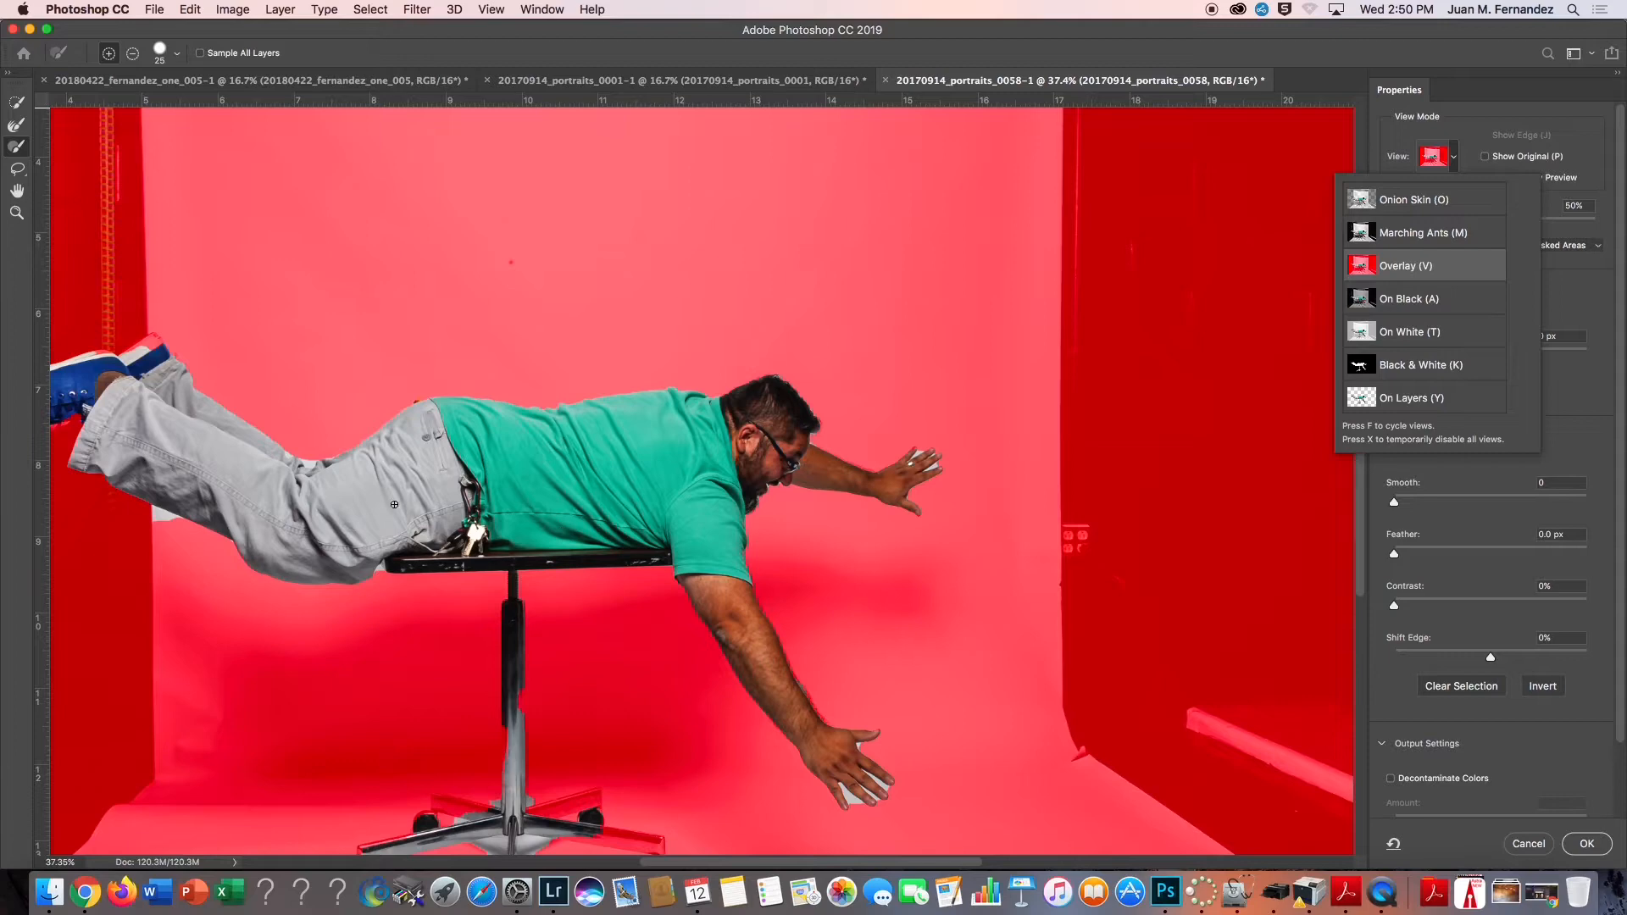
pyautogui.moveTo(246, 526); pyautogui.dragTo(433, 517)
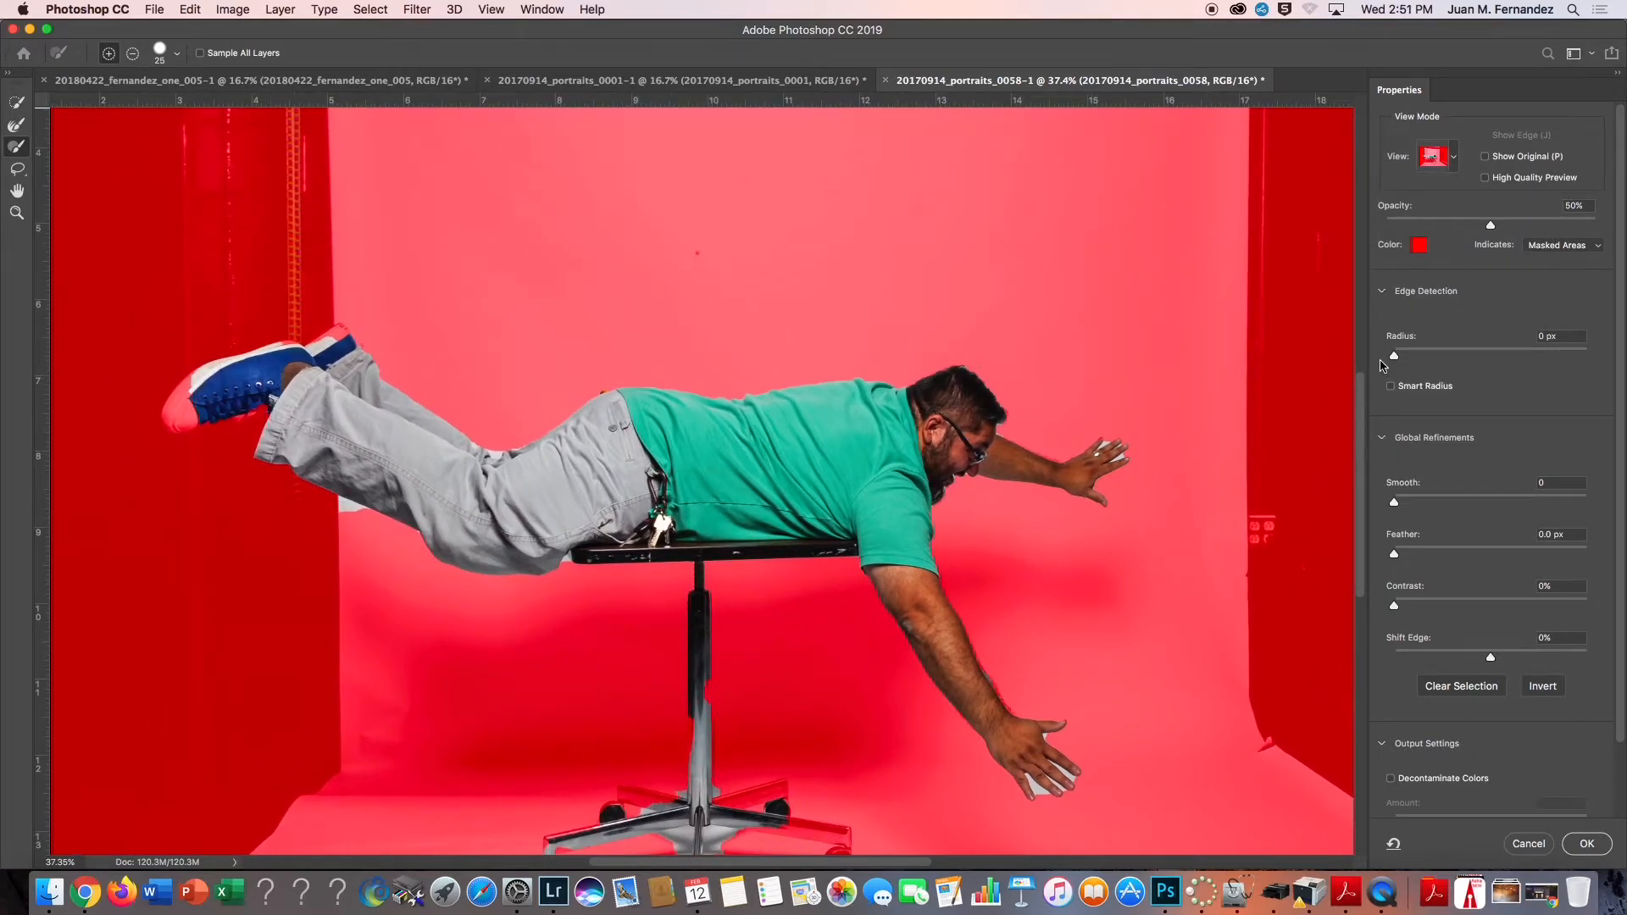
# Enlarge the selection brush to 57 px and paint the missing parts of both shoes into the selection
pyautogui.click(24, 152)
pyautogui.rightClick(227, 178)
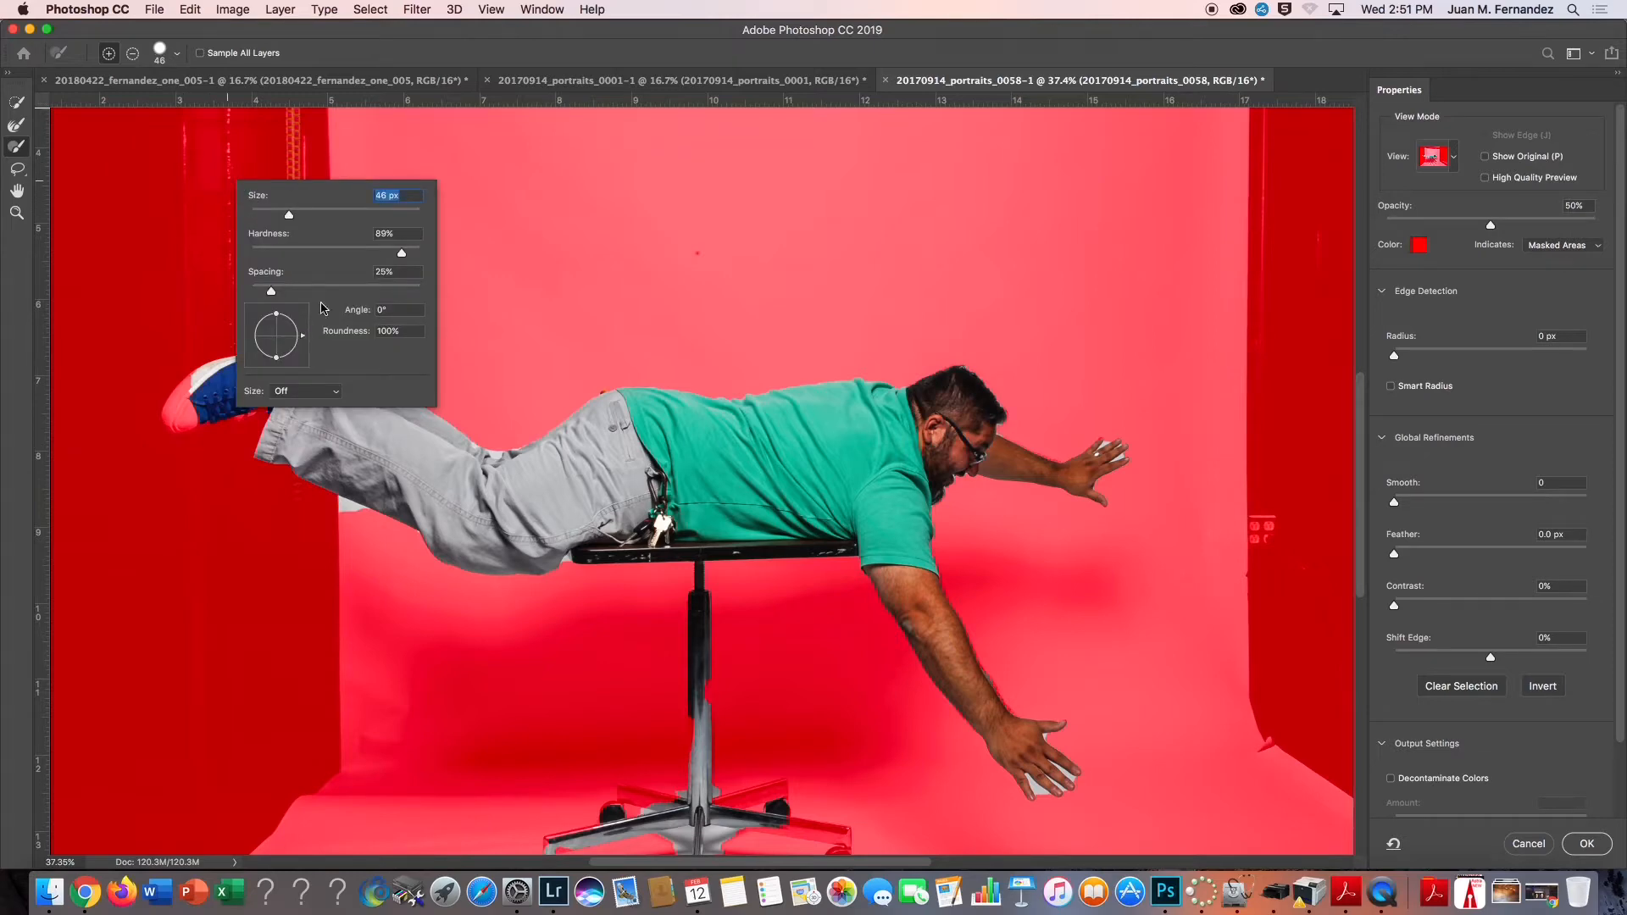
pyautogui.moveTo(288, 215); pyautogui.dragTo(299, 214)
pyautogui.press('Return')
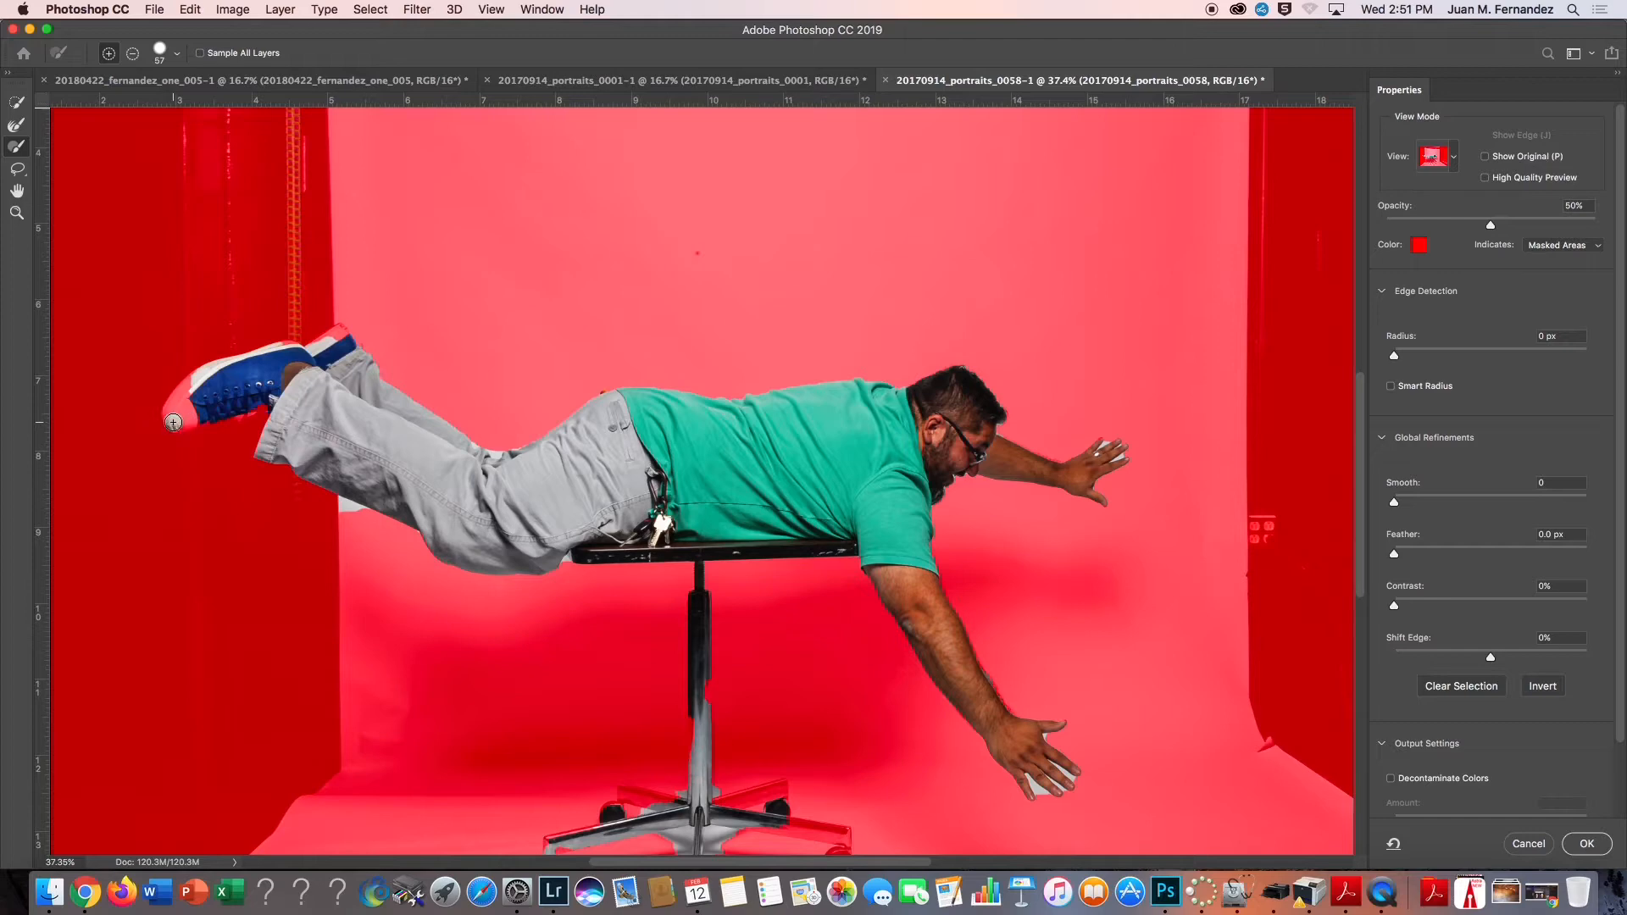
pyautogui.moveTo(172, 423)
pyautogui.mouseDown()
pyautogui.moveTo(194, 383)
pyautogui.moveTo(229, 381)
pyautogui.mouseUp()
pyautogui.moveTo(312, 354); pyautogui.dragTo(340, 333)
pyautogui.moveTo(199, 417)
pyautogui.mouseDown()
pyautogui.moveTo(168, 428)
pyautogui.moveTo(210, 414)
pyautogui.mouseUp()
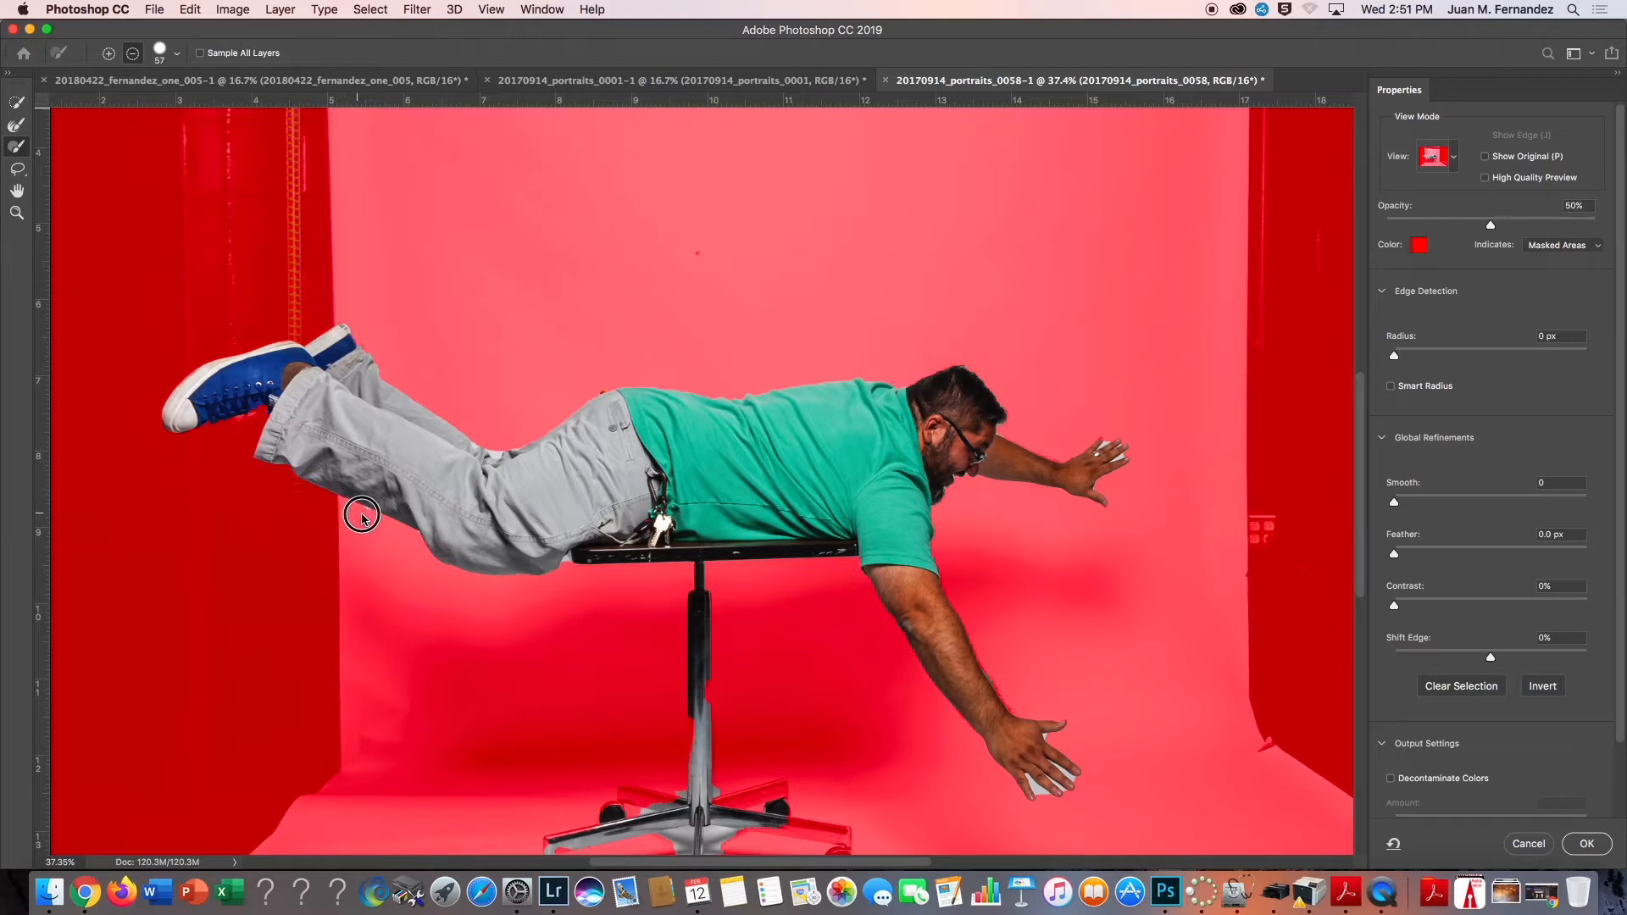
# Reduce the brush to 15 px and subtract the white background sliver from the lower edge of the trouser leg
pyautogui.scroll(10, 424, 534)
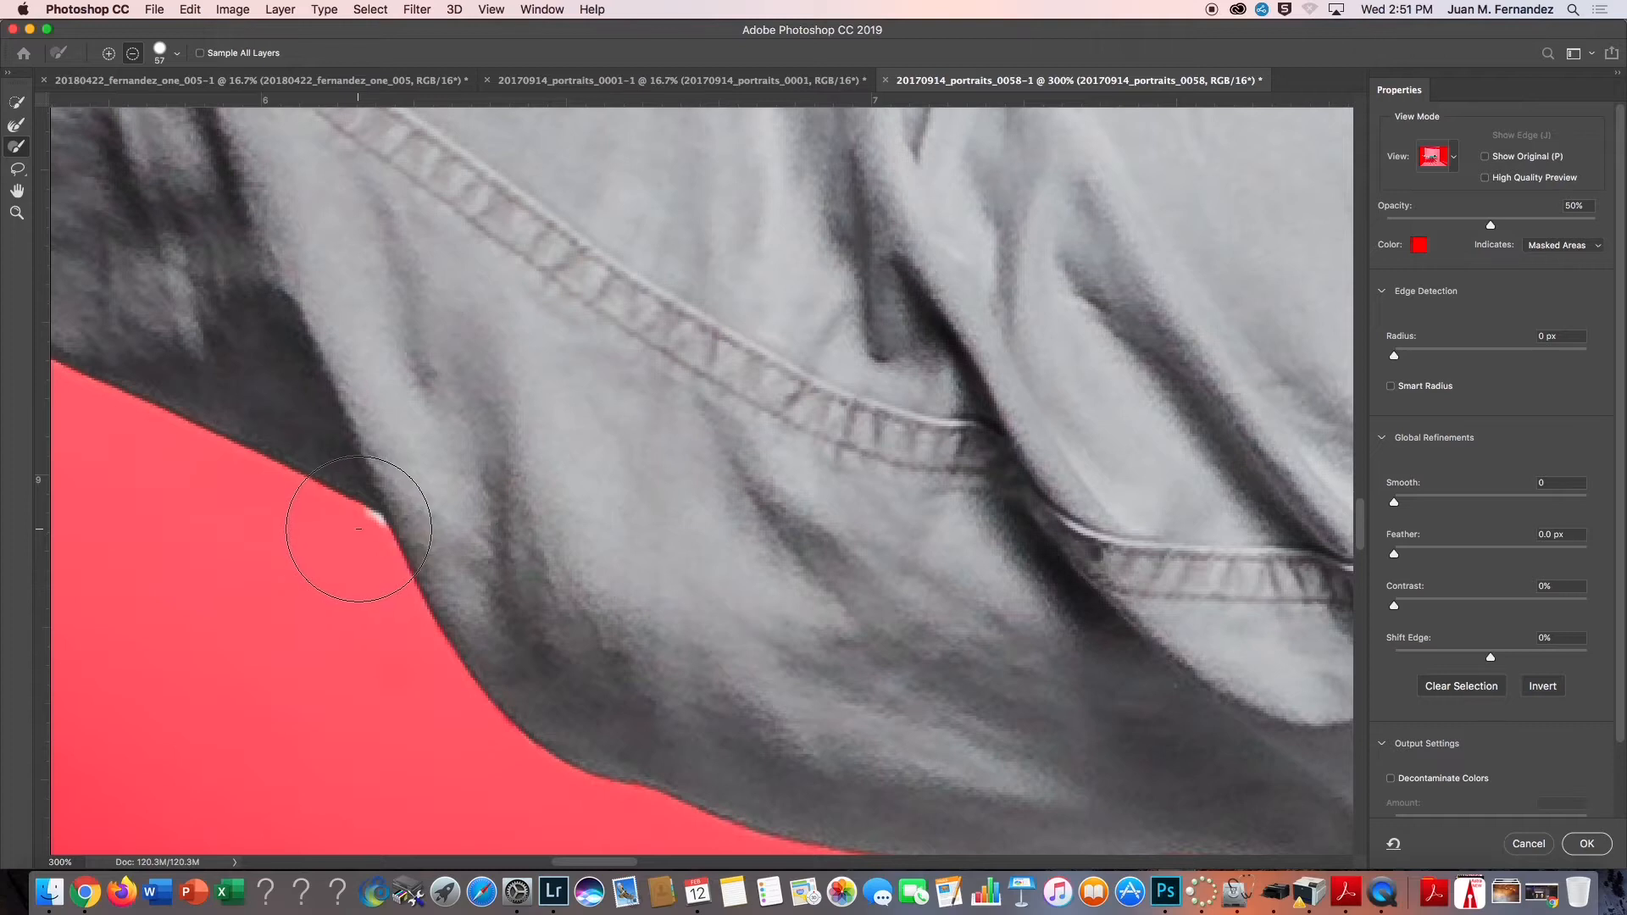
pyautogui.rightClick(617, 408)
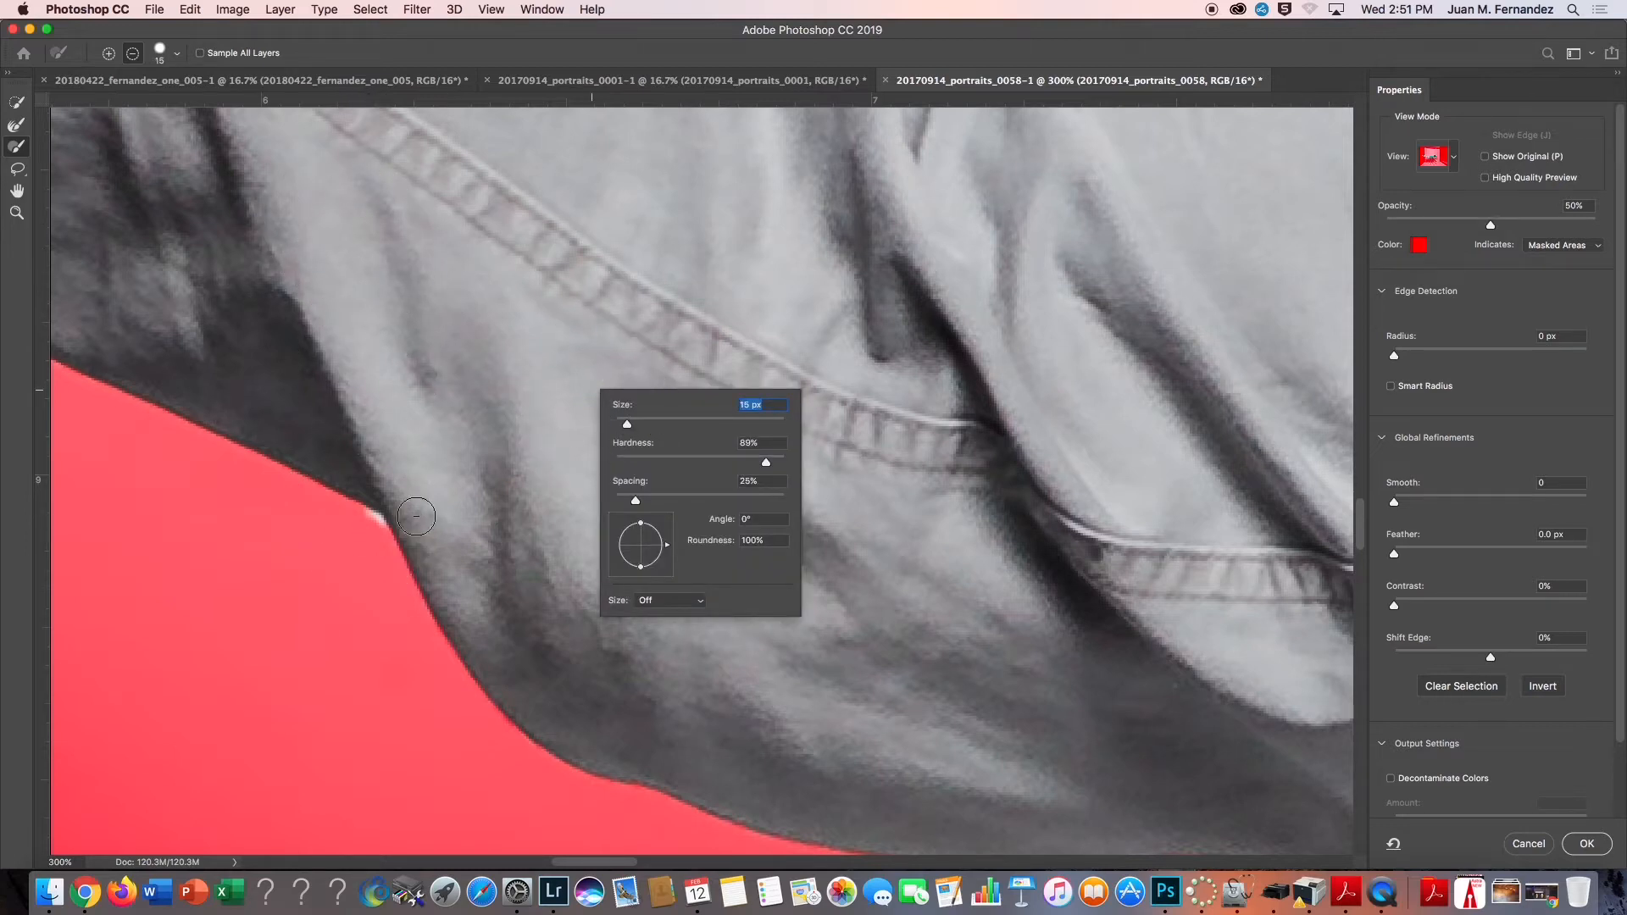
pyautogui.press('Return')
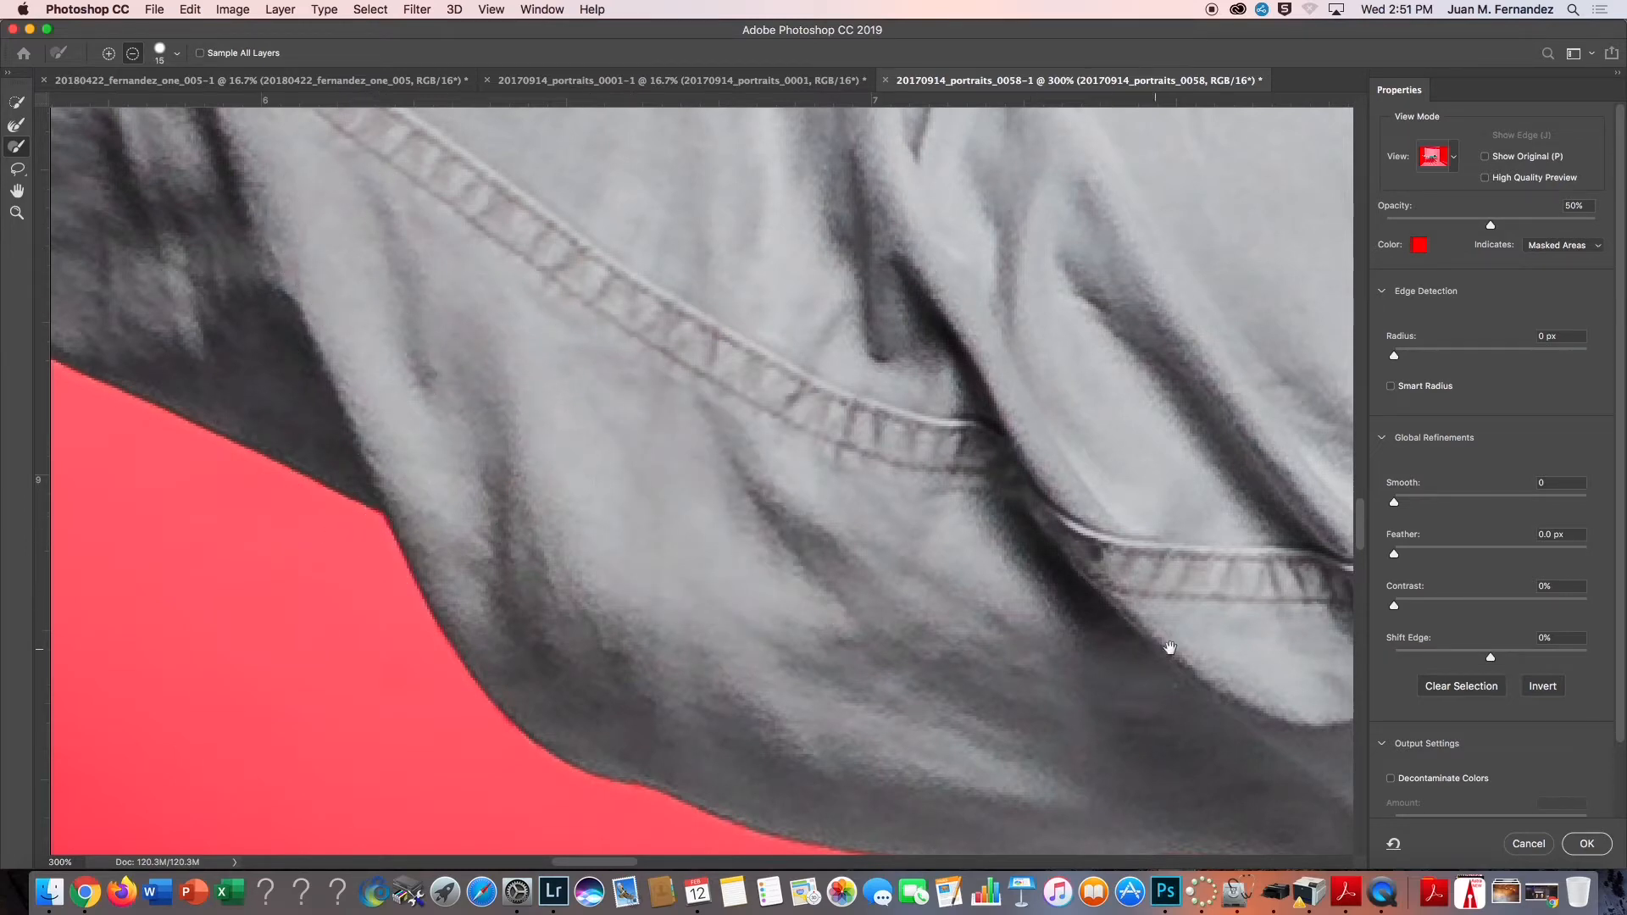
# Subtract the chair seat's upper edge from the selection, following the trousers, keys and shirt hem with the 15 px brush
pyautogui.moveTo(1196, 642); pyautogui.dragTo(674, 515)
pyautogui.moveTo(519, 599)
pyautogui.mouseDown()
pyautogui.moveTo(479, 662)
pyautogui.moveTo(526, 581)
pyautogui.moveTo(584, 545)
pyautogui.moveTo(928, 518)
pyautogui.moveTo(937, 545)
pyautogui.moveTo(1064, 509)
pyautogui.moveTo(1101, 516)
pyautogui.moveTo(1161, 465)
pyautogui.moveTo(1148, 518)
pyautogui.moveTo(1107, 544)
pyautogui.moveTo(613, 563)
pyautogui.mouseUp()
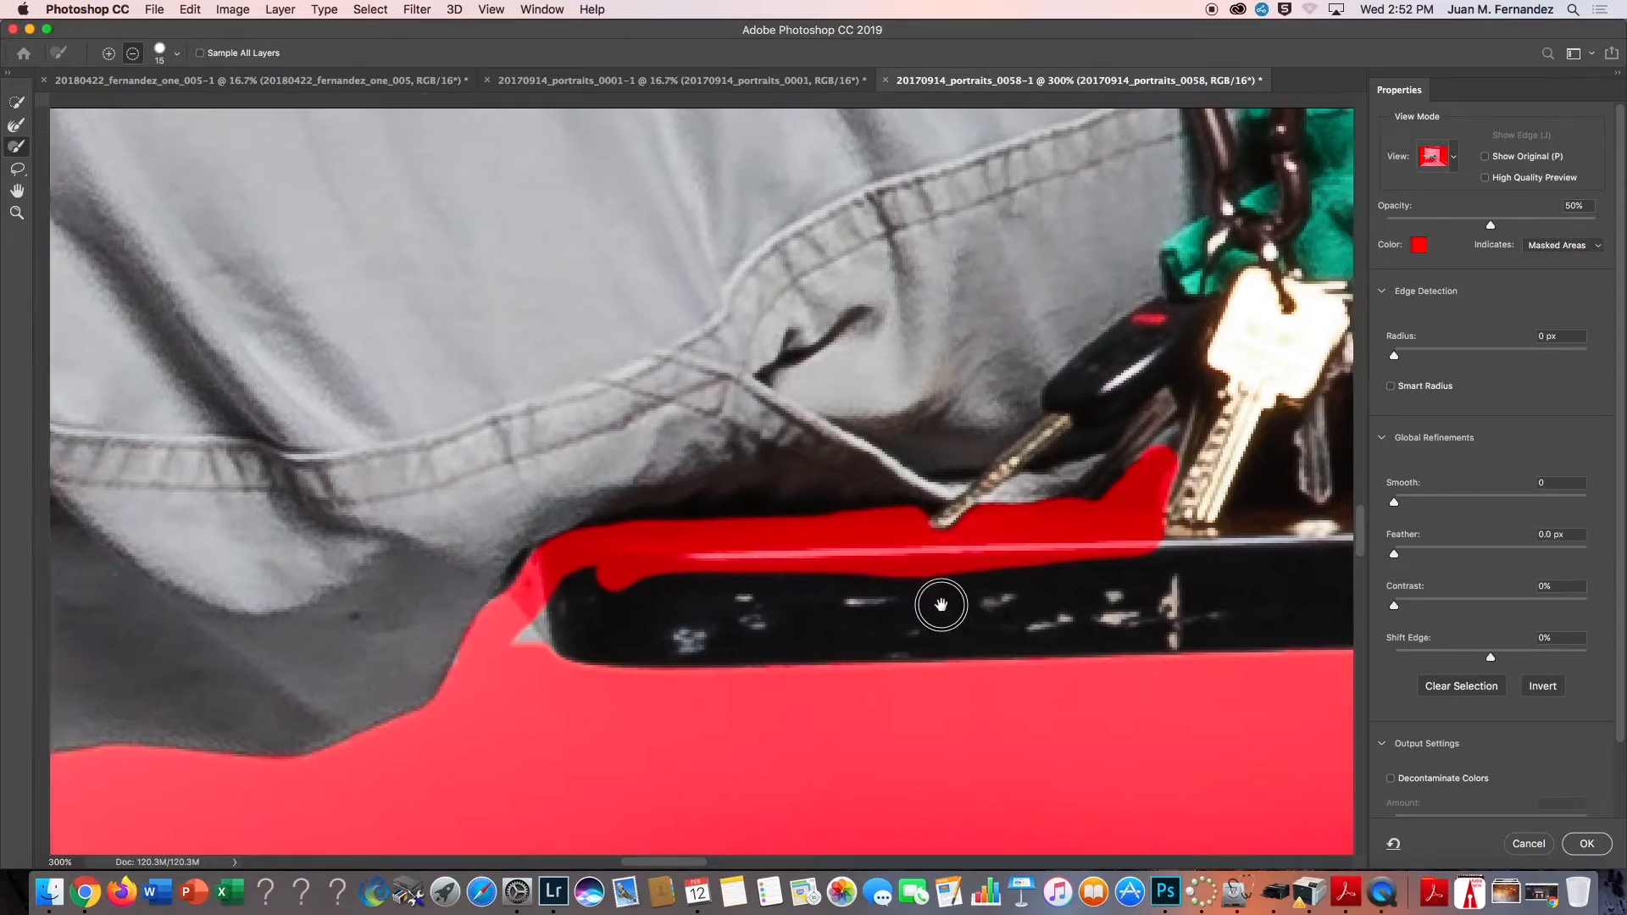
pyautogui.moveTo(937, 599); pyautogui.dragTo(703, 611)
pyautogui.moveTo(843, 582)
pyautogui.mouseDown()
pyautogui.moveTo(926, 570)
pyautogui.moveTo(969, 466)
pyautogui.moveTo(936, 563)
pyautogui.moveTo(980, 461)
pyautogui.moveTo(998, 545)
pyautogui.moveTo(1051, 555)
pyautogui.moveTo(1046, 535)
pyautogui.moveTo(964, 572)
pyautogui.moveTo(646, 610)
pyautogui.moveTo(543, 585)
pyautogui.moveTo(670, 539)
pyautogui.moveTo(1047, 547)
pyautogui.mouseUp()
pyautogui.moveTo(935, 579); pyautogui.dragTo(474, 613)
pyautogui.moveTo(593, 585); pyautogui.dragTo(1126, 583)
pyautogui.moveTo(1089, 644); pyautogui.dragTo(521, 677)
pyautogui.moveTo(501, 616)
pyautogui.mouseDown()
pyautogui.moveTo(708, 592)
pyautogui.moveTo(939, 609)
pyautogui.moveTo(1130, 588)
pyautogui.moveTo(1145, 711)
pyautogui.moveTo(1090, 729)
pyautogui.mouseUp()
# Enlarge the brush to 66 px and subtract the rest of the black chair seat from the selection
pyautogui.rightClick(1048, 703)
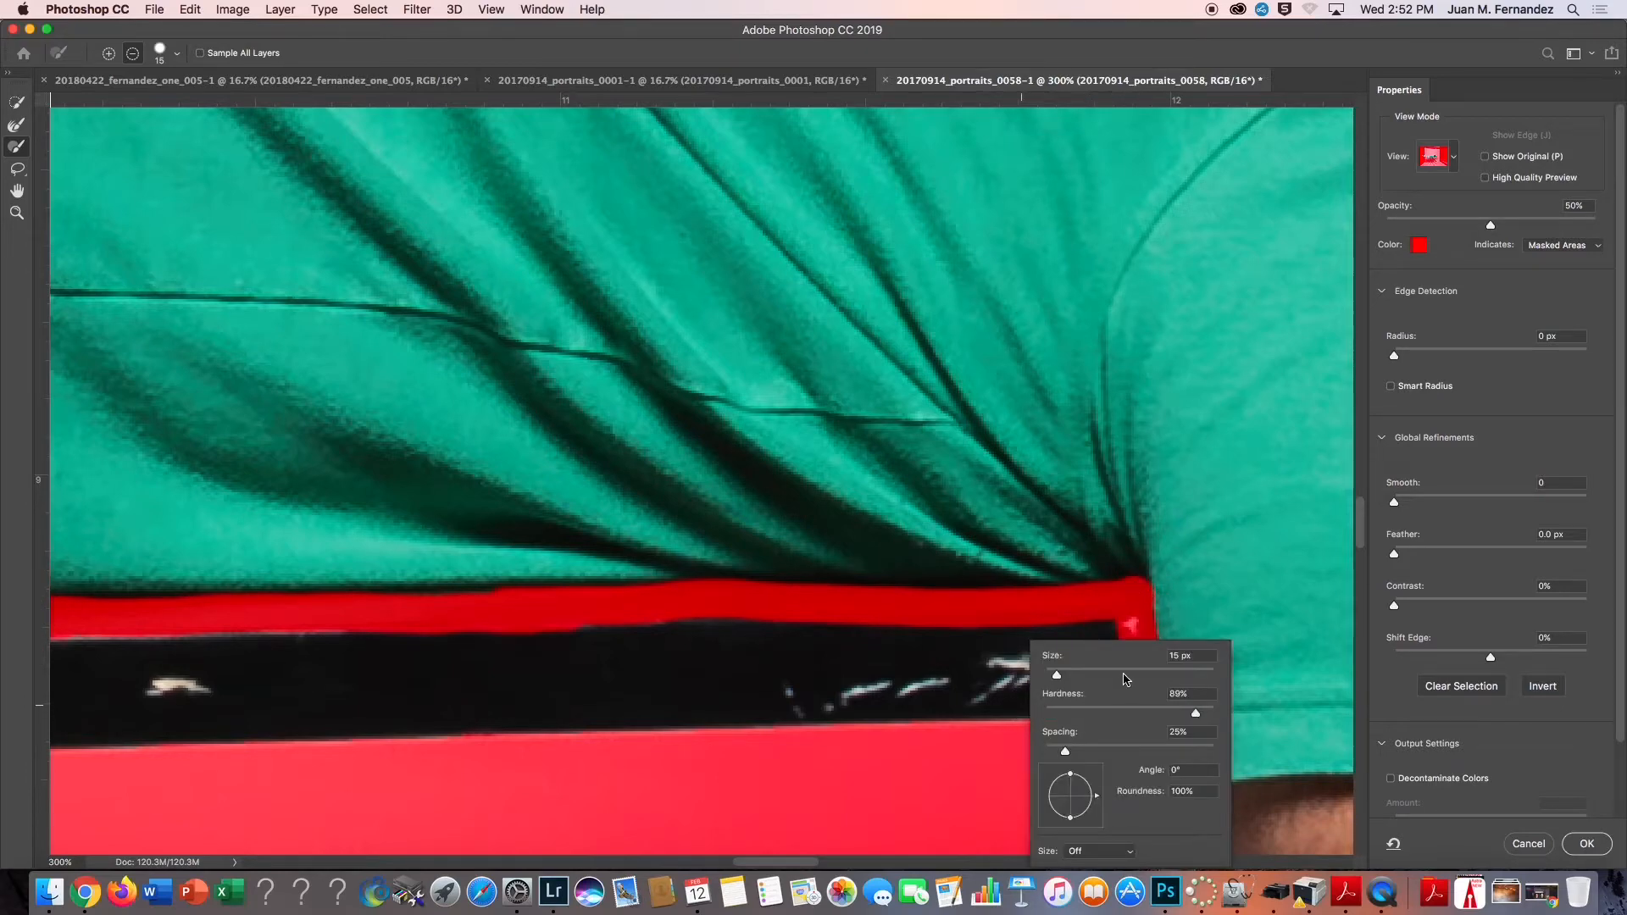
pyautogui.moveTo(1123, 675); pyautogui.dragTo(406, 690)
pyautogui.hscroll(-10, 1050, 530)
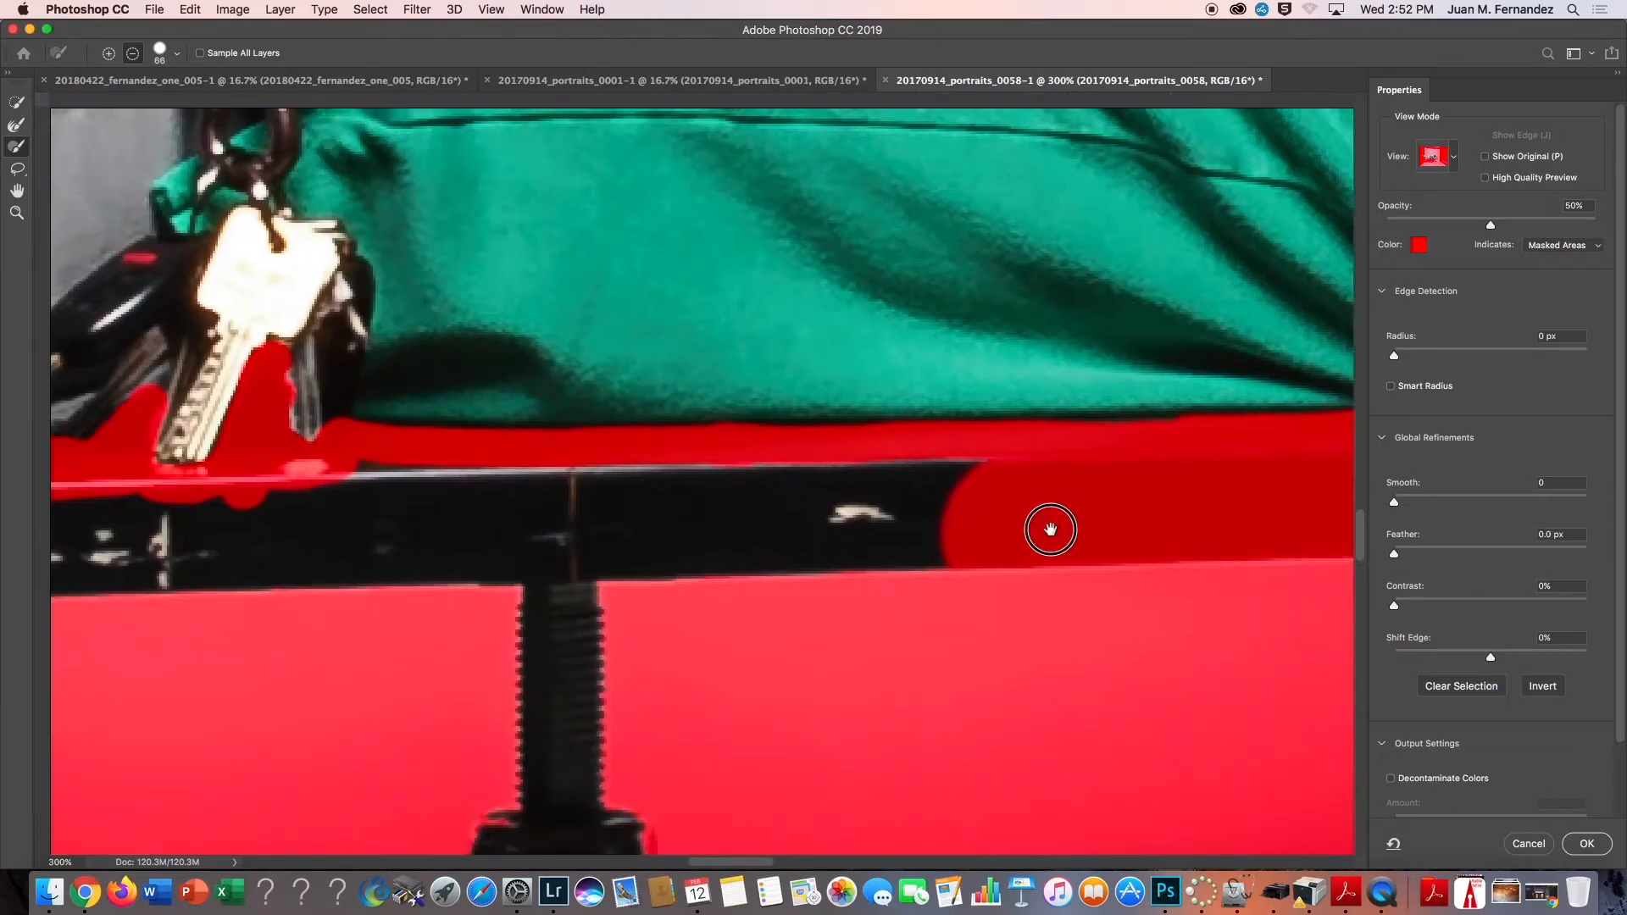
pyautogui.moveTo(1050, 531); pyautogui.dragTo(445, 522)
pyautogui.hscroll(-5, 610, 527)
pyautogui.moveTo(611, 527); pyautogui.dragTo(169, 534)
# Subtract the chair's post, legs and casters from the selection
pyautogui.moveTo(974, 664); pyautogui.dragTo(952, 254)
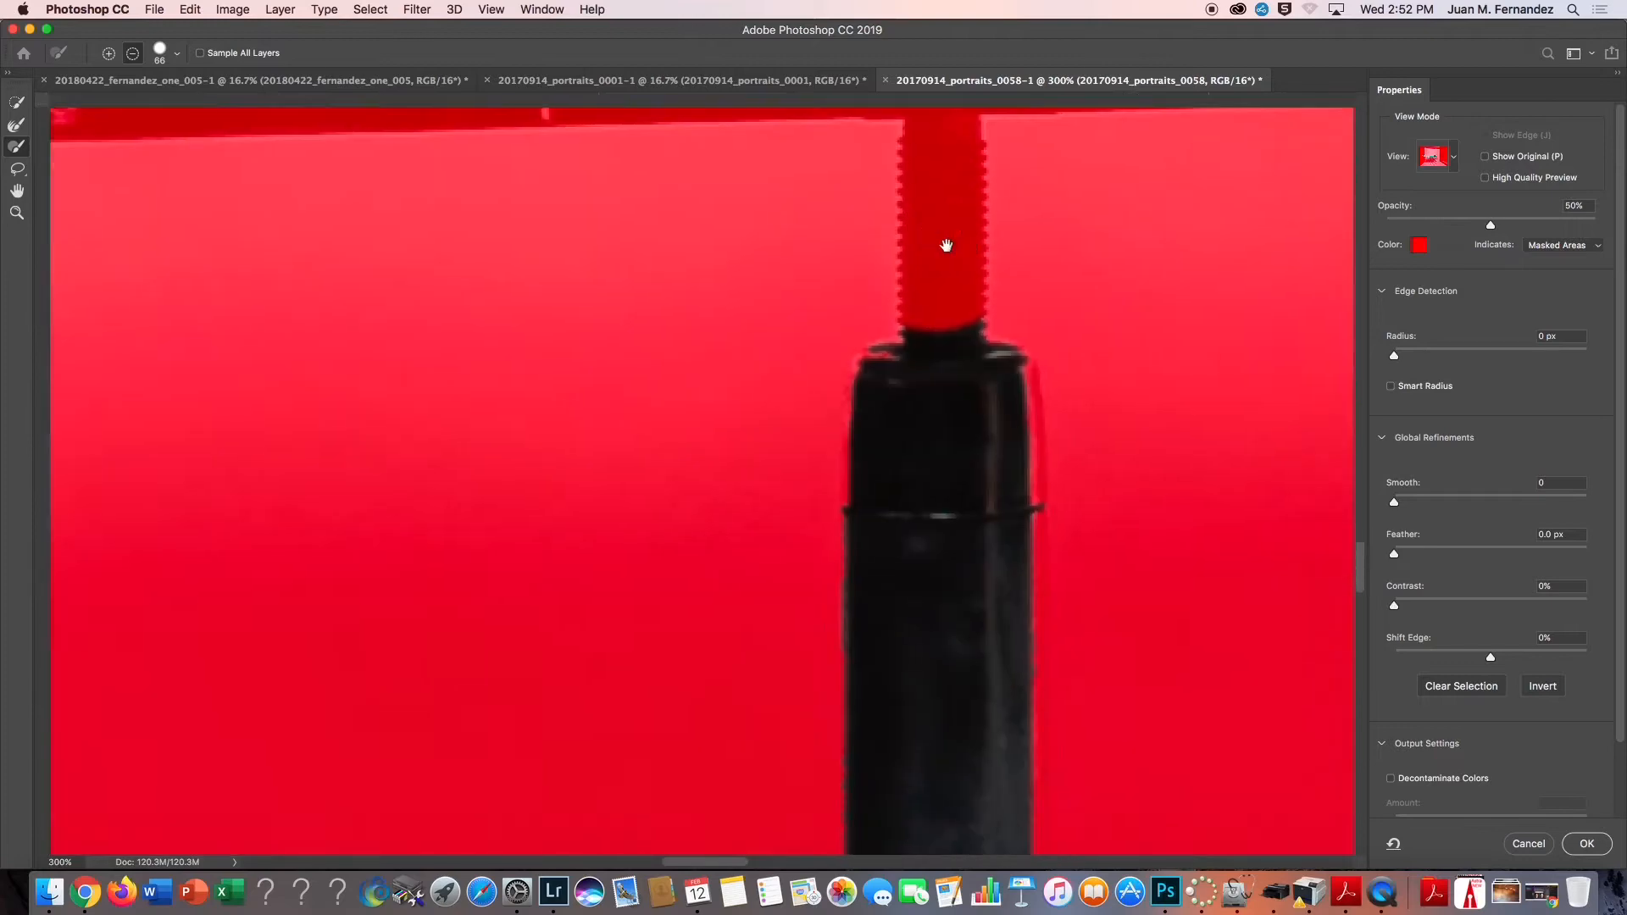
pyautogui.scroll(-5, 899, 356)
pyautogui.moveTo(998, 309)
pyautogui.mouseDown()
pyautogui.moveTo(974, 653)
pyautogui.moveTo(1011, 739)
pyautogui.moveTo(925, 704)
pyautogui.moveTo(687, 772)
pyautogui.moveTo(672, 806)
pyautogui.moveTo(773, 773)
pyautogui.moveTo(960, 776)
pyautogui.moveTo(1051, 745)
pyautogui.moveTo(927, 725)
pyautogui.moveTo(1090, 690)
pyautogui.mouseUp()
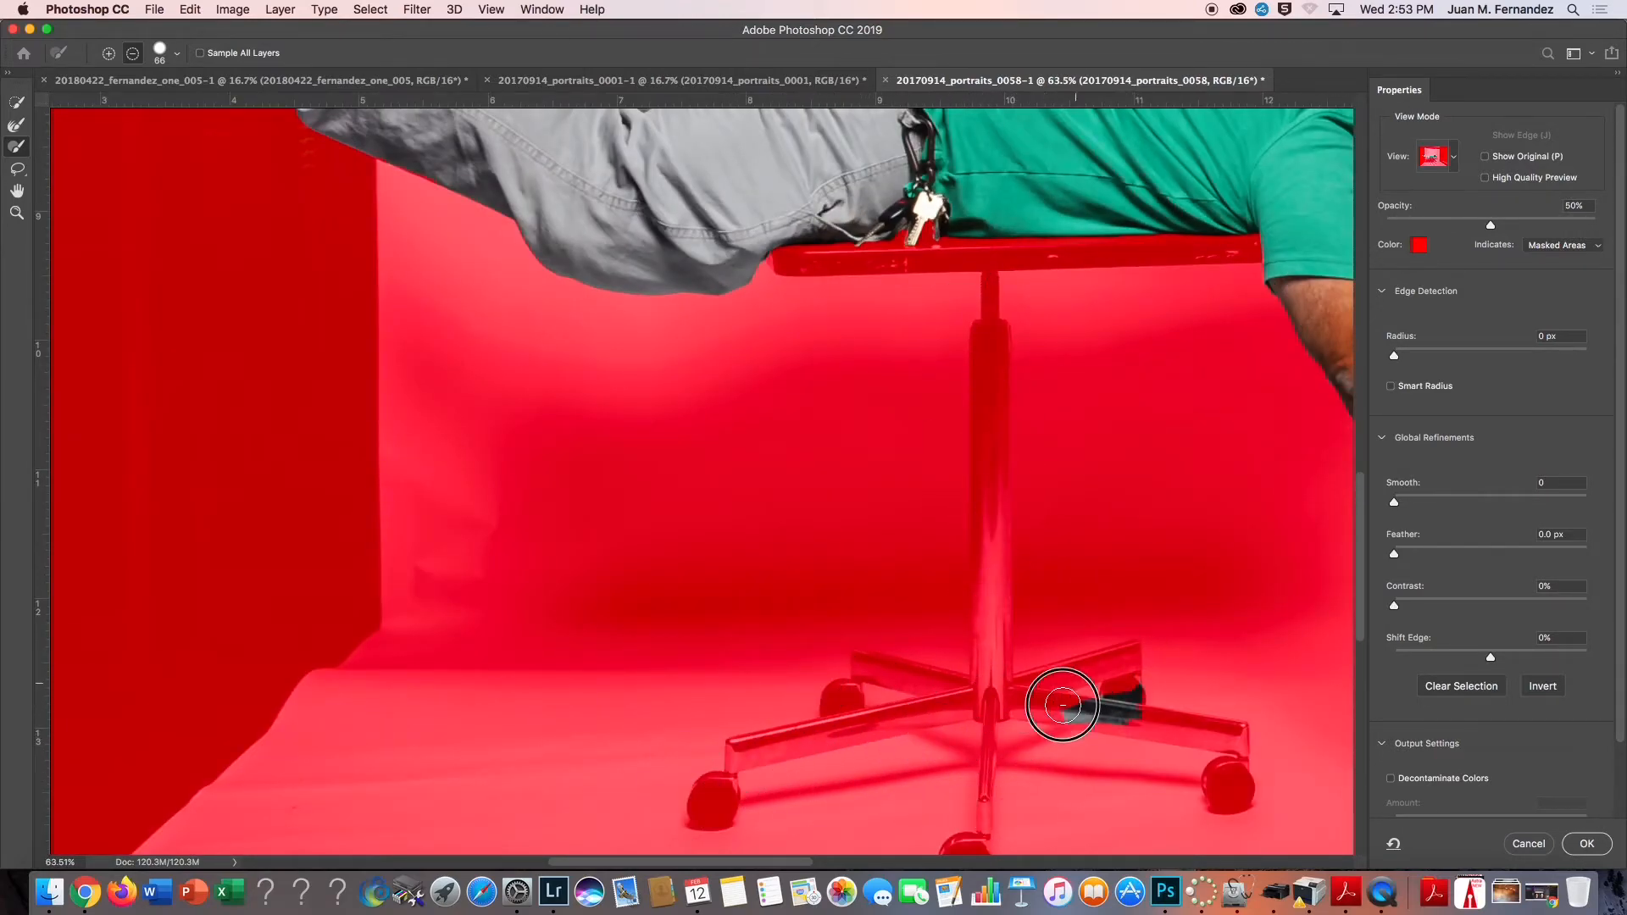
# Set the brush to 8 px and subtract the background between the fingers of the lowered hand
pyautogui.moveTo(1115, 775); pyautogui.dragTo(749, 726)
pyautogui.scroll(6, 749, 726)
pyautogui.rightClick(830, 593)
pyautogui.moveTo(869, 620)
pyautogui.mouseDown()
pyautogui.moveTo(796, 601)
pyautogui.moveTo(893, 684)
pyautogui.moveTo(816, 634)
pyautogui.moveTo(842, 686)
pyautogui.moveTo(844, 669)
pyautogui.moveTo(881, 690)
pyautogui.mouseUp()
pyautogui.press('Return')
pyautogui.rightClick(883, 419)
pyautogui.moveTo(932, 467); pyautogui.dragTo(922, 466)
pyautogui.press('Return')
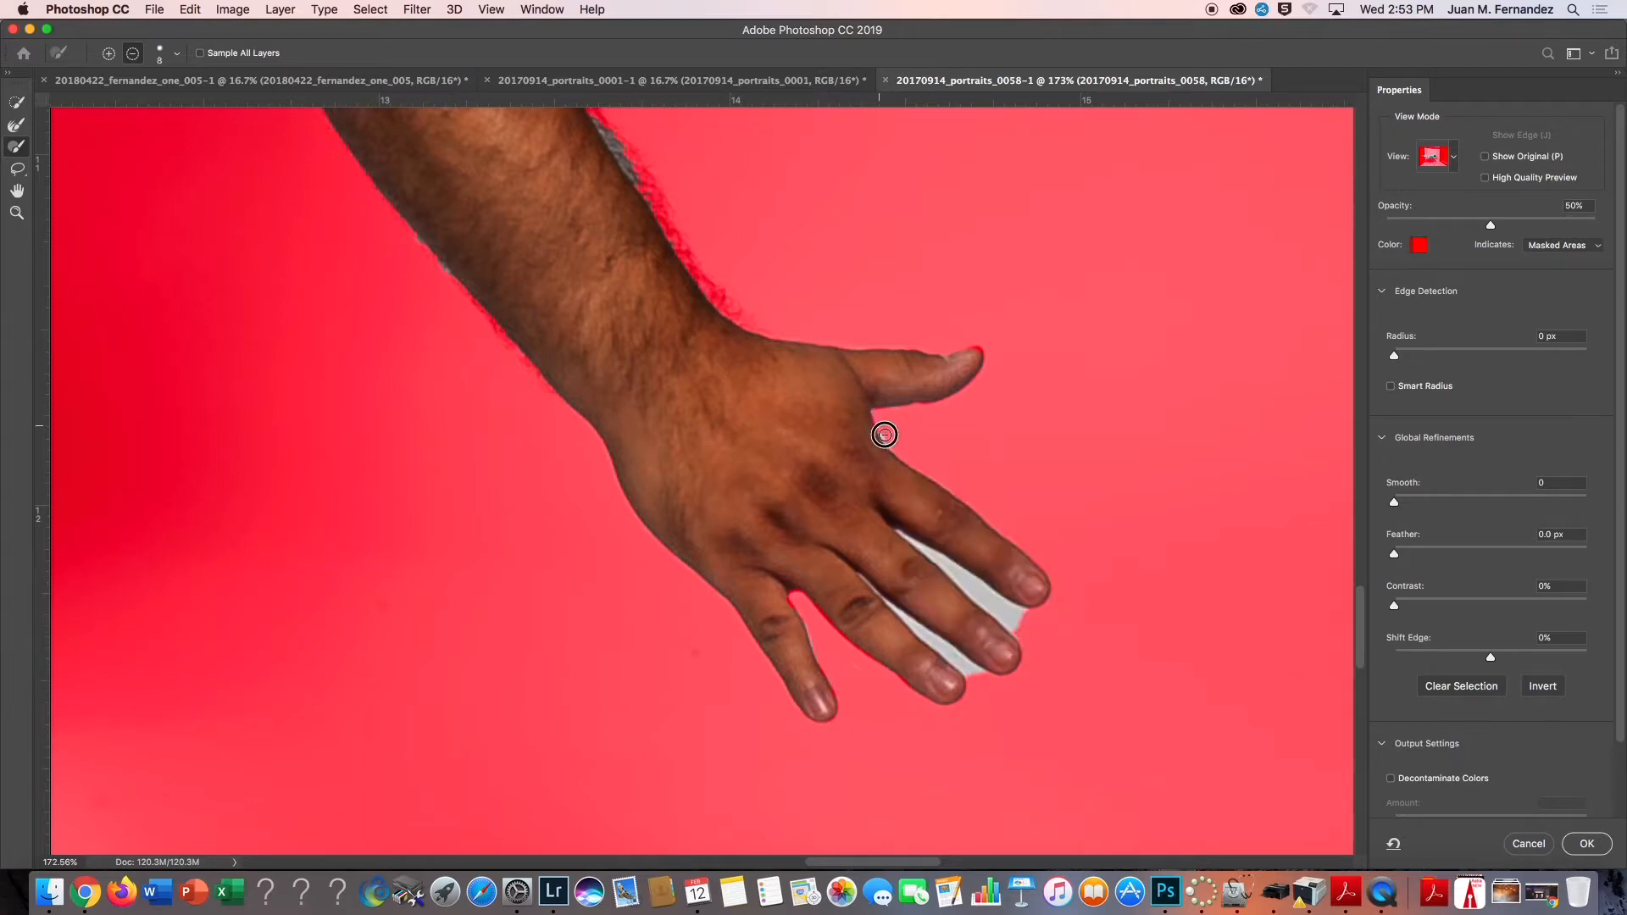
pyautogui.moveTo(954, 571); pyautogui.dragTo(1029, 614)
pyautogui.moveTo(949, 570); pyautogui.dragTo(1011, 629)
pyautogui.moveTo(916, 556); pyautogui.dragTo(1017, 595)
pyautogui.rightClick(1016, 595)
pyautogui.moveTo(875, 494); pyautogui.dragTo(942, 552)
# Subtract the grey background strip along the lowered forearm with a 17 px brush
pyautogui.scroll(-10, 942, 553)
pyautogui.moveTo(563, 157); pyautogui.dragTo(919, 496)
pyautogui.moveTo(744, 318)
pyautogui.mouseDown()
pyautogui.moveTo(902, 422)
pyautogui.moveTo(922, 442)
pyautogui.moveTo(747, 318)
pyautogui.moveTo(943, 475)
pyautogui.moveTo(859, 412)
pyautogui.moveTo(873, 444)
pyautogui.mouseUp()
pyautogui.scroll(-8, 874, 445)
pyautogui.scroll(5, 528, 441)
pyautogui.moveTo(527, 441); pyautogui.dragTo(597, 547)
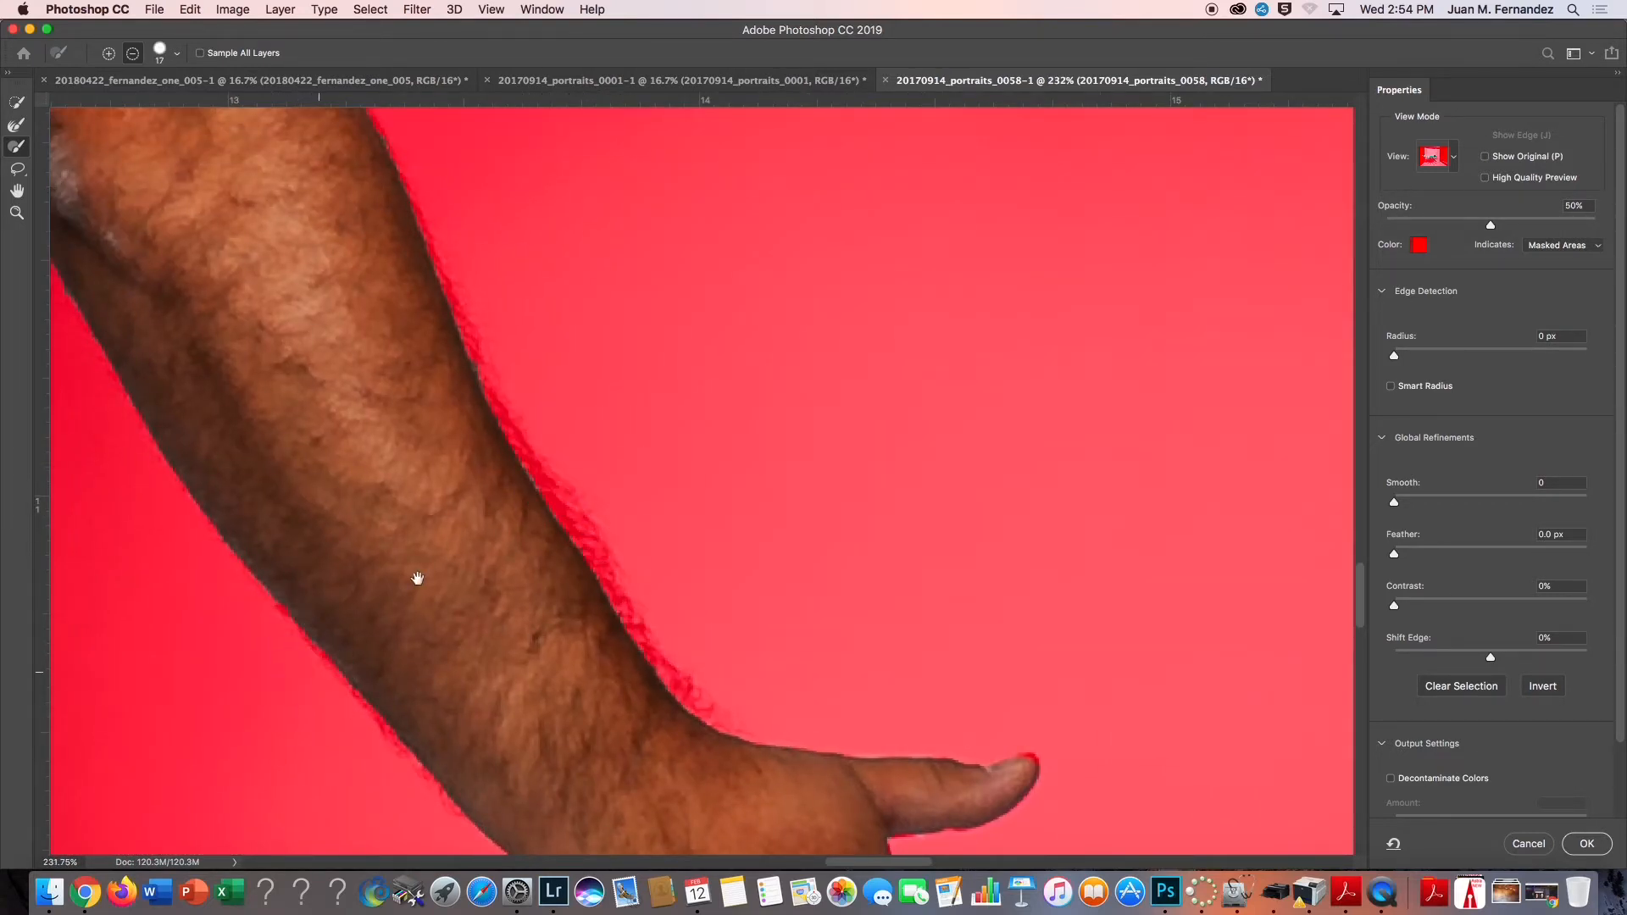
# Reduce the brush to 3 px and subtract the background slivers by the lips and between the far hand's fingers
pyautogui.scroll(10, 418, 573)
pyautogui.rightClick(465, 269)
pyautogui.write('8')
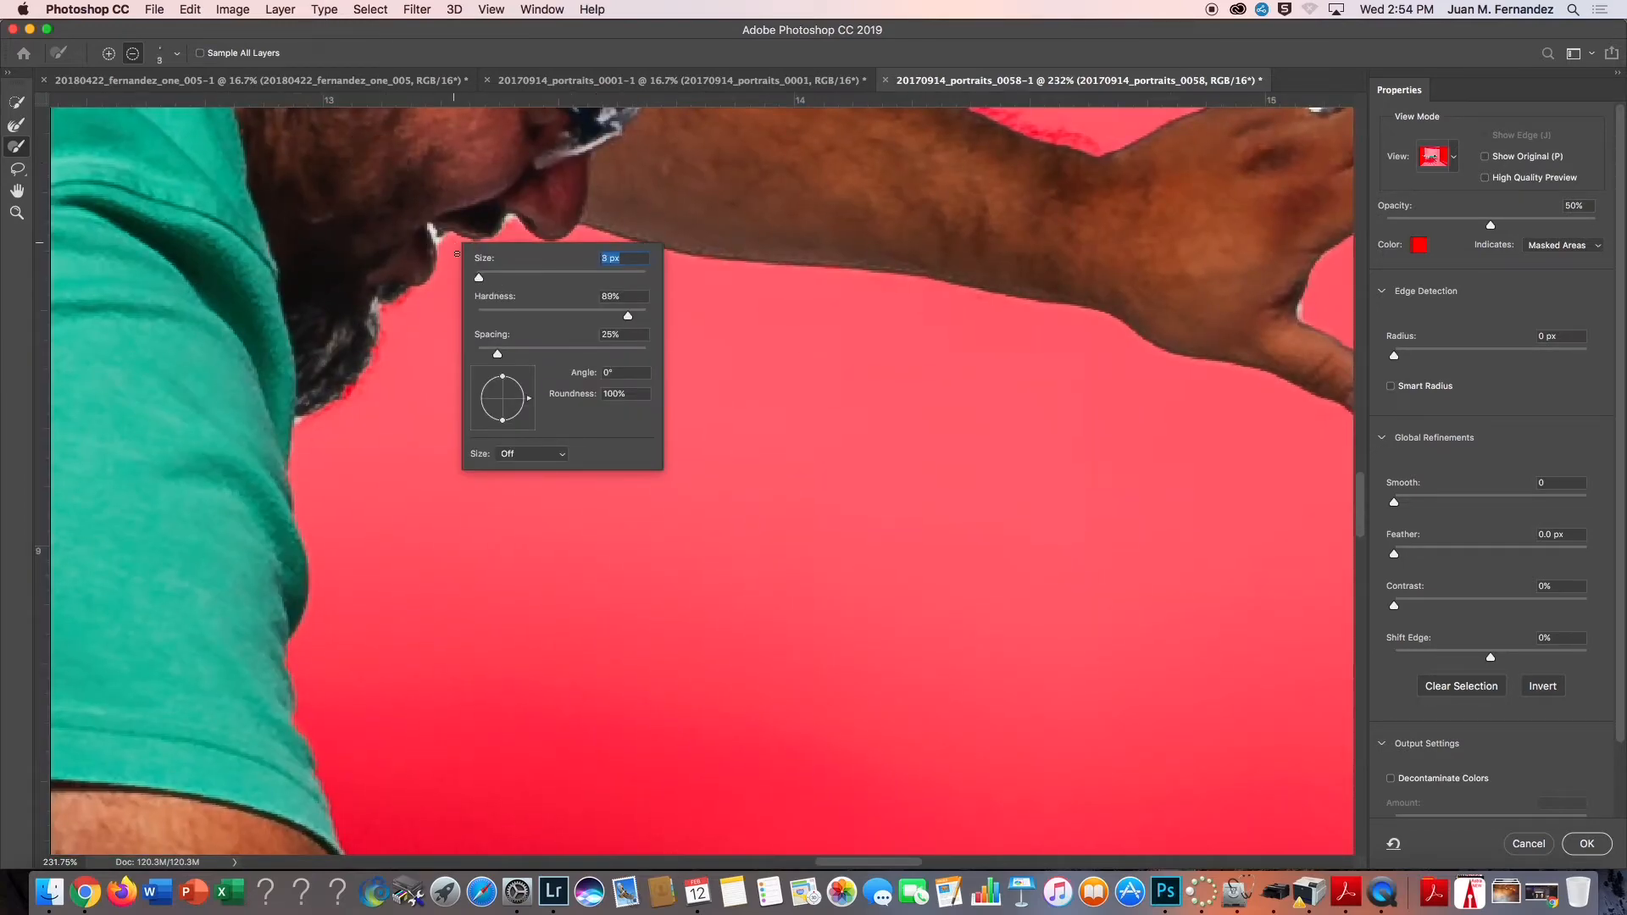
pyautogui.press('Return')
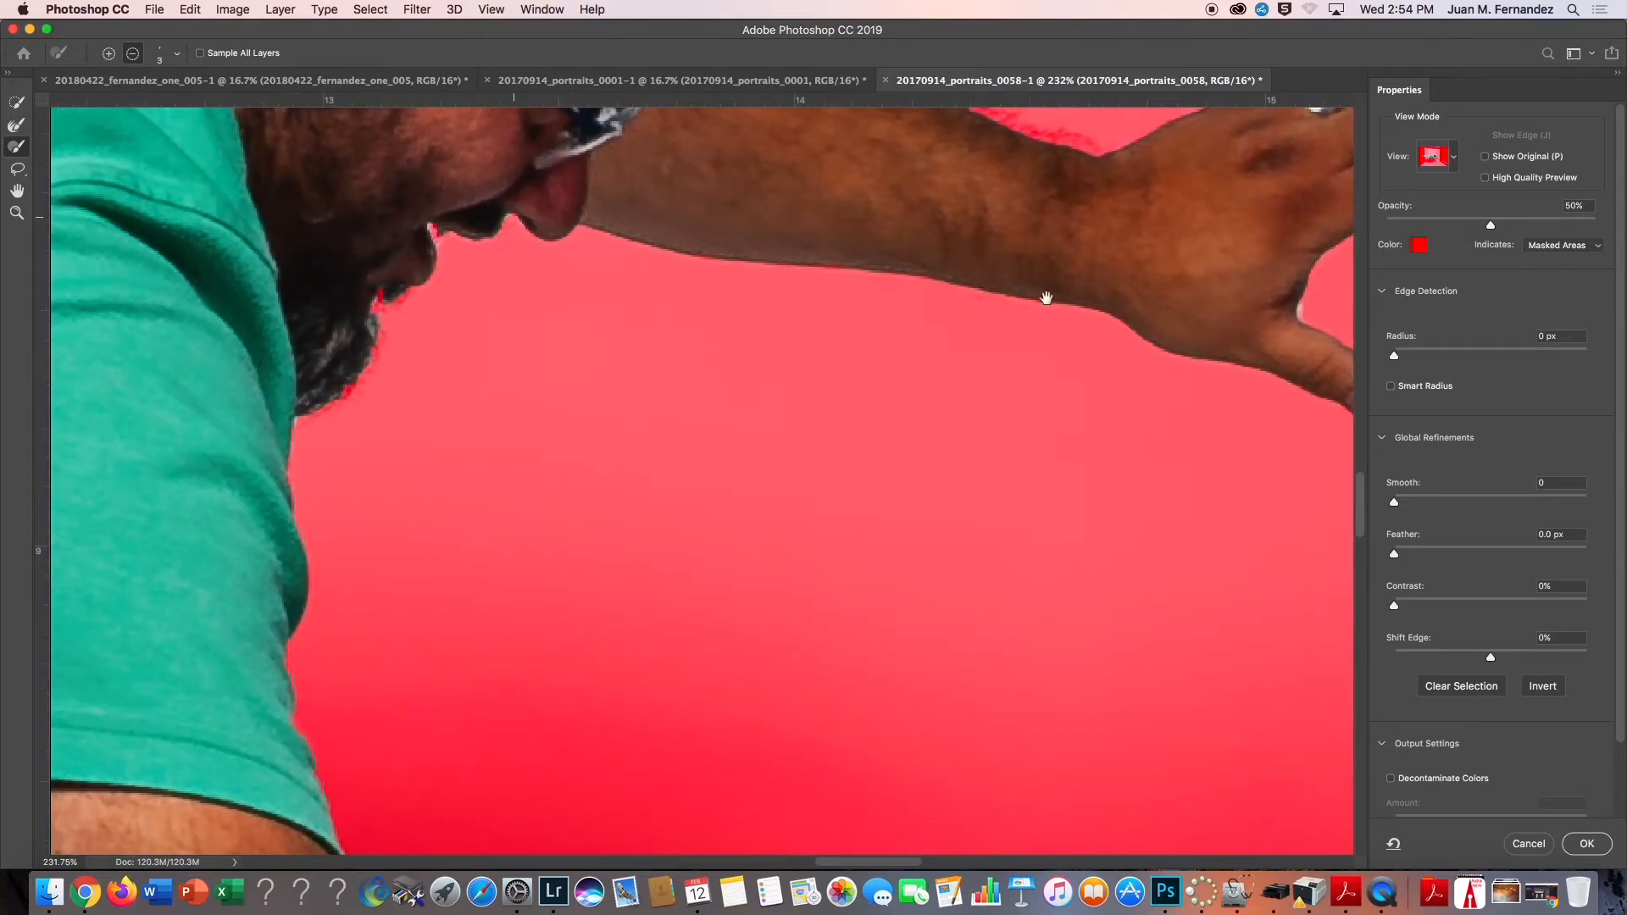
pyautogui.hscroll(6, 841, 295)
pyautogui.scroll(2, 848, 424)
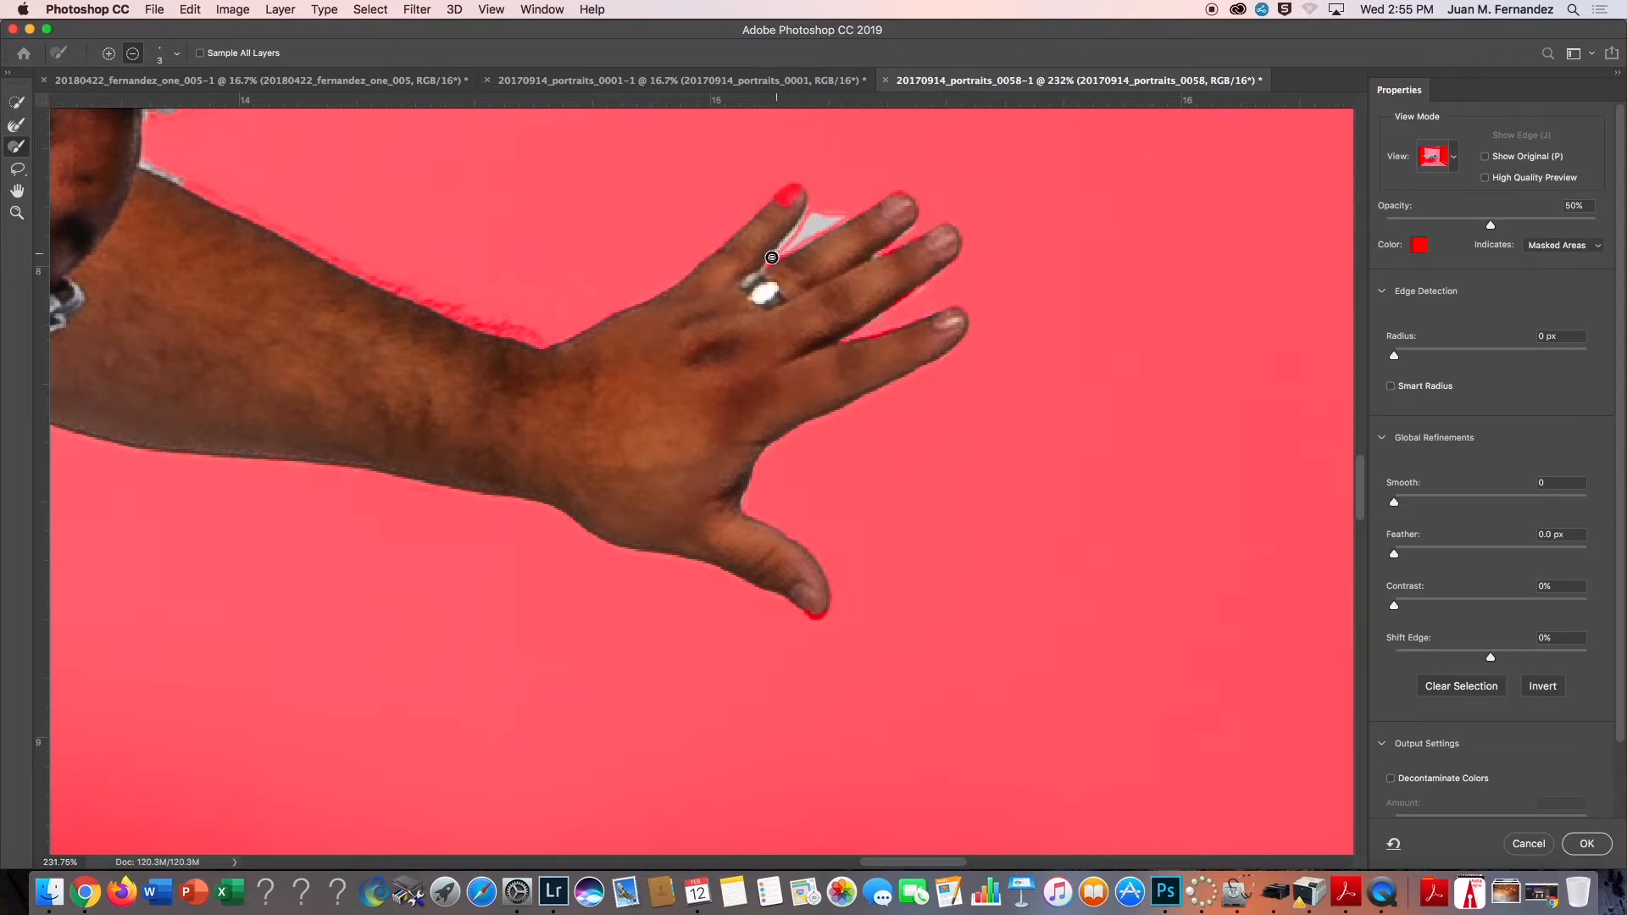
pyautogui.rightClick(782, 210)
pyautogui.write('13')
pyautogui.press('Return')
# Set the brush to 7 px and subtract the light background spot at the top of the hair
pyautogui.hscroll(-5, 698, 301)
pyautogui.scroll(3, 699, 302)
pyautogui.press('alt')
pyautogui.hscroll(-10, 424, 282)
pyautogui.scroll(10, 423, 281)
pyautogui.rightClick(915, 356)
pyautogui.press('Return')
pyautogui.moveTo(832, 326); pyautogui.dragTo(853, 327)
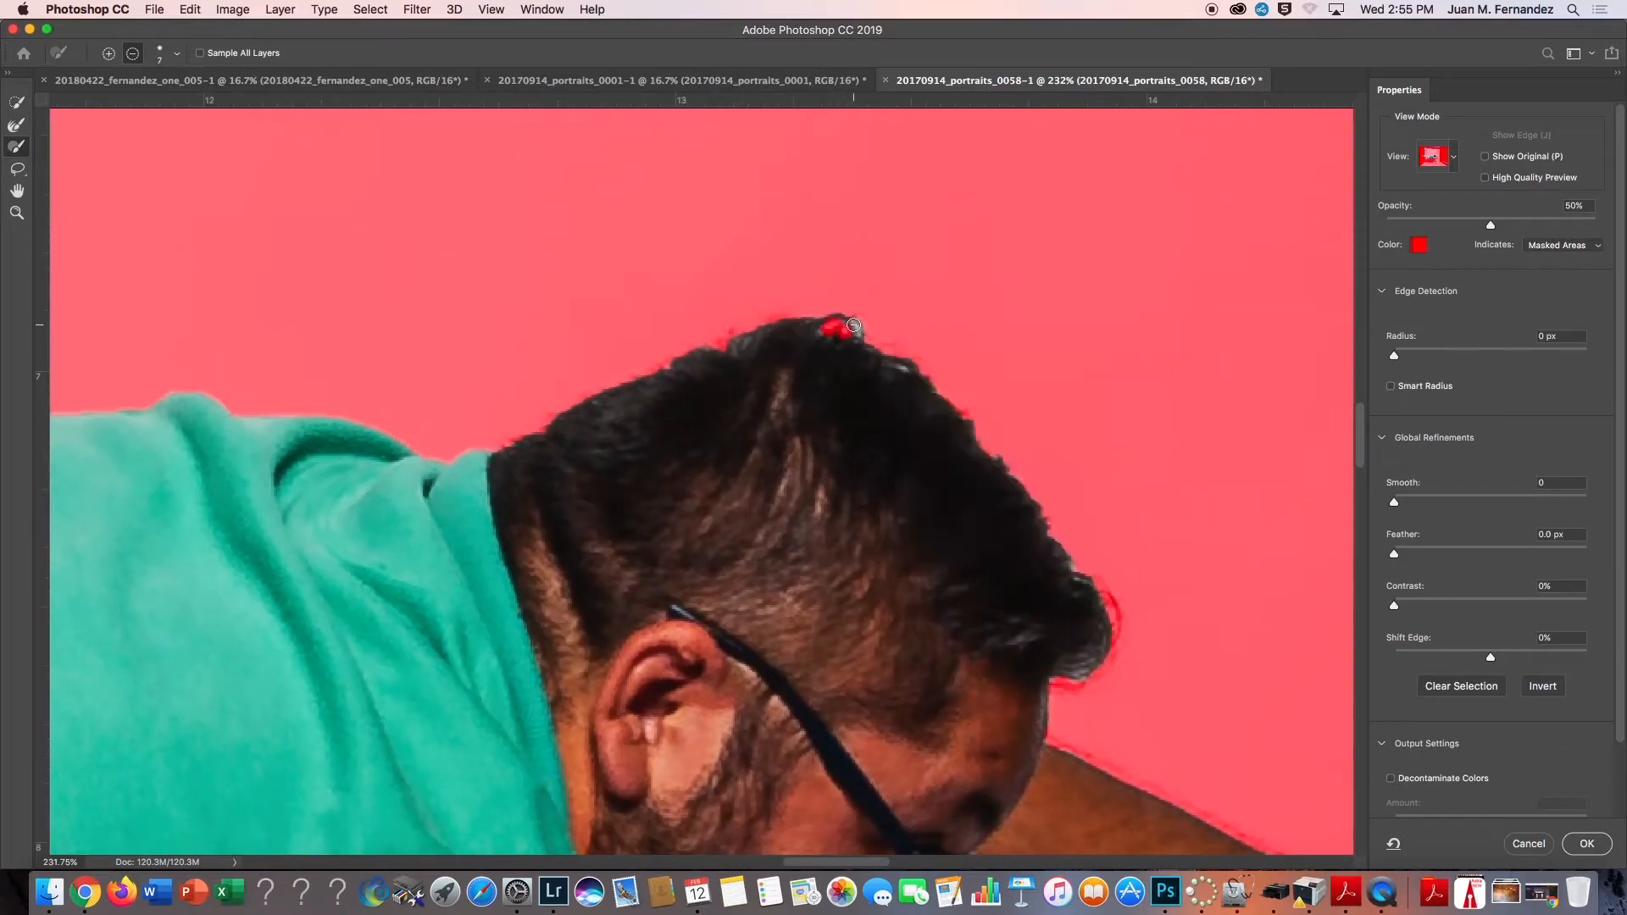
# Reduce the brush to 2 px and subtract the tiny background gaps inside the curl on top of the head
pyautogui.rightClick(847, 332)
pyautogui.write('2')
pyautogui.press('Return')
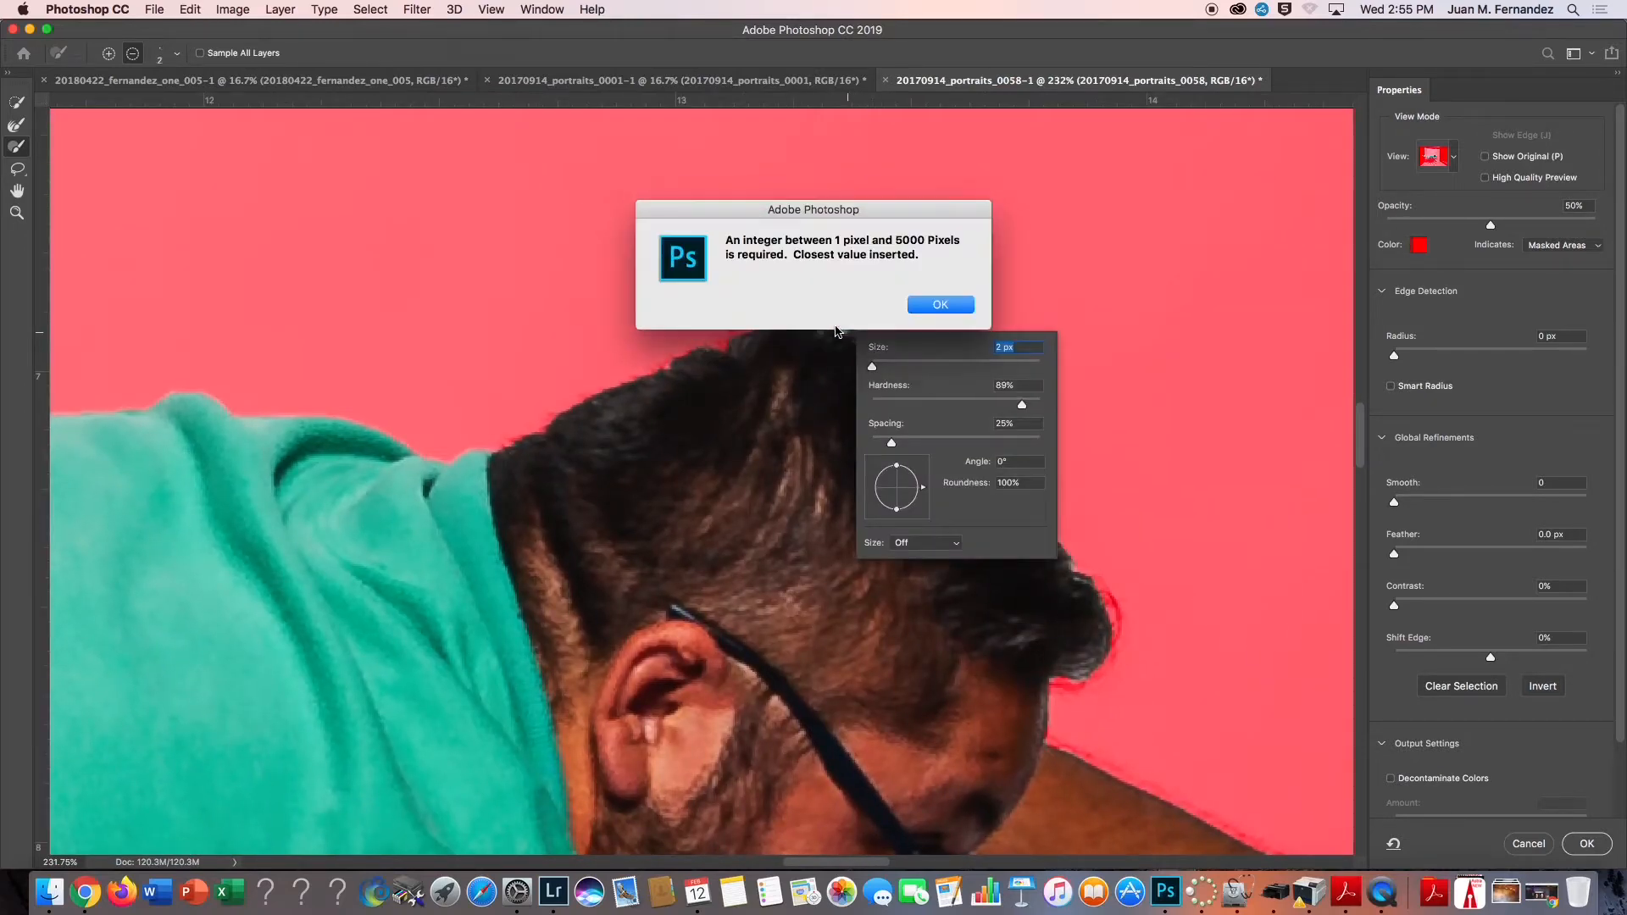
pyautogui.press('Return')
pyautogui.press('Return')
pyautogui.scroll(3, 850, 329)
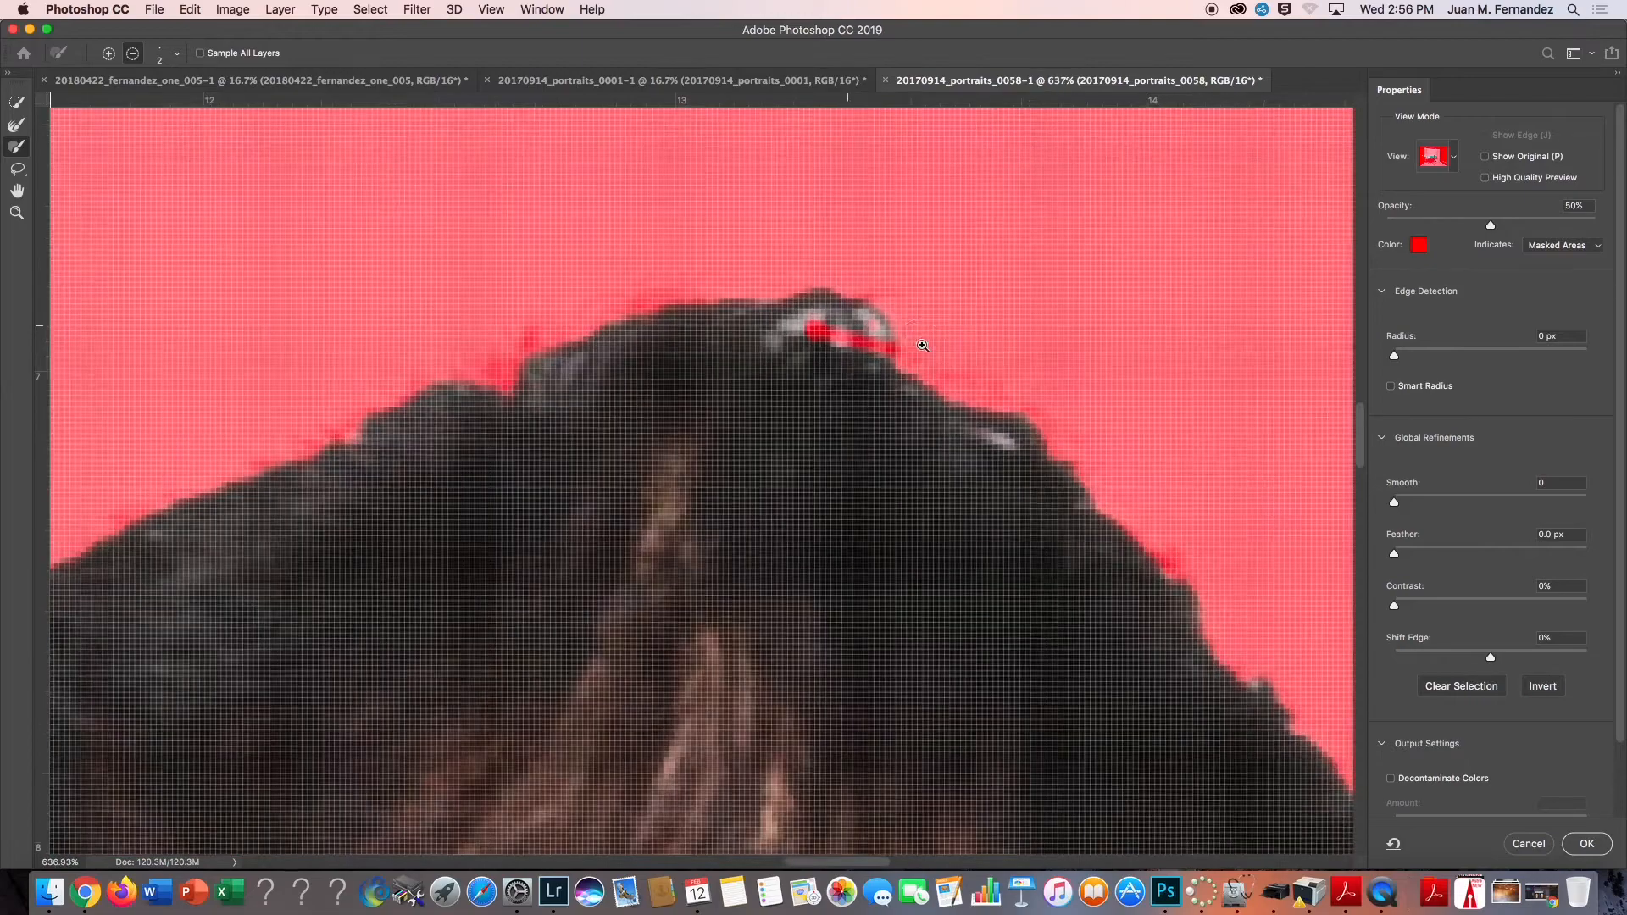
pyautogui.moveTo(802, 324); pyautogui.dragTo(818, 316)
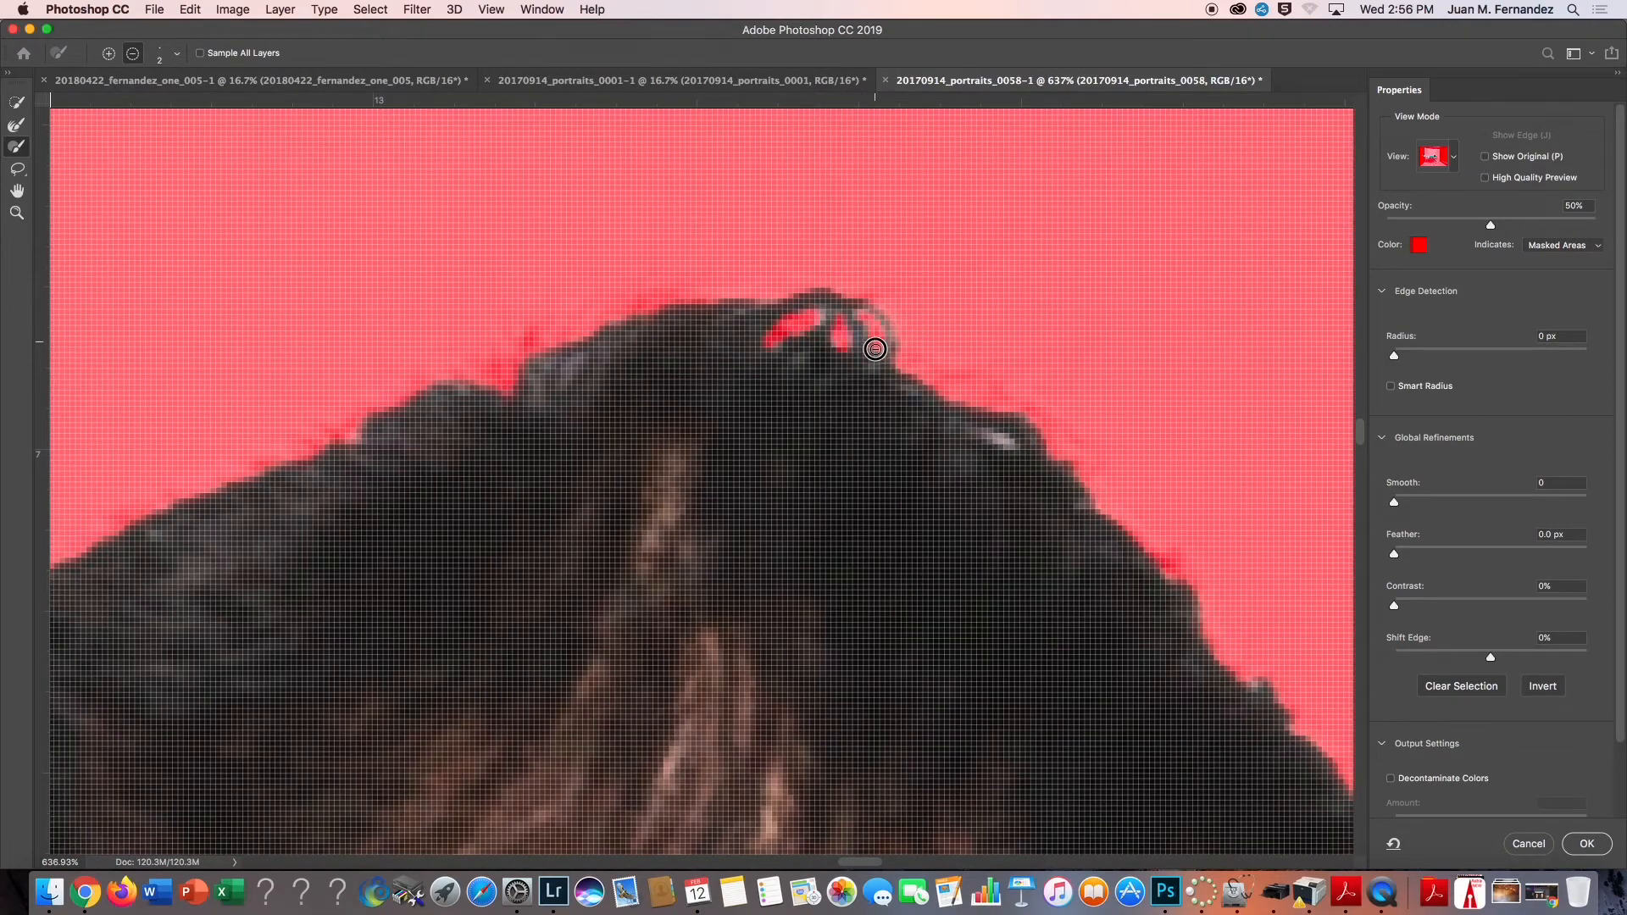
# Set the brush to 15 px and subtract the white background patches above the trouser folds behind the knees
pyautogui.scroll(-5, 701, 410)
pyautogui.moveTo(280, 474); pyautogui.dragTo(782, 473)
pyautogui.hscroll(-10, 675, 443)
pyautogui.scroll(-3, 697, 447)
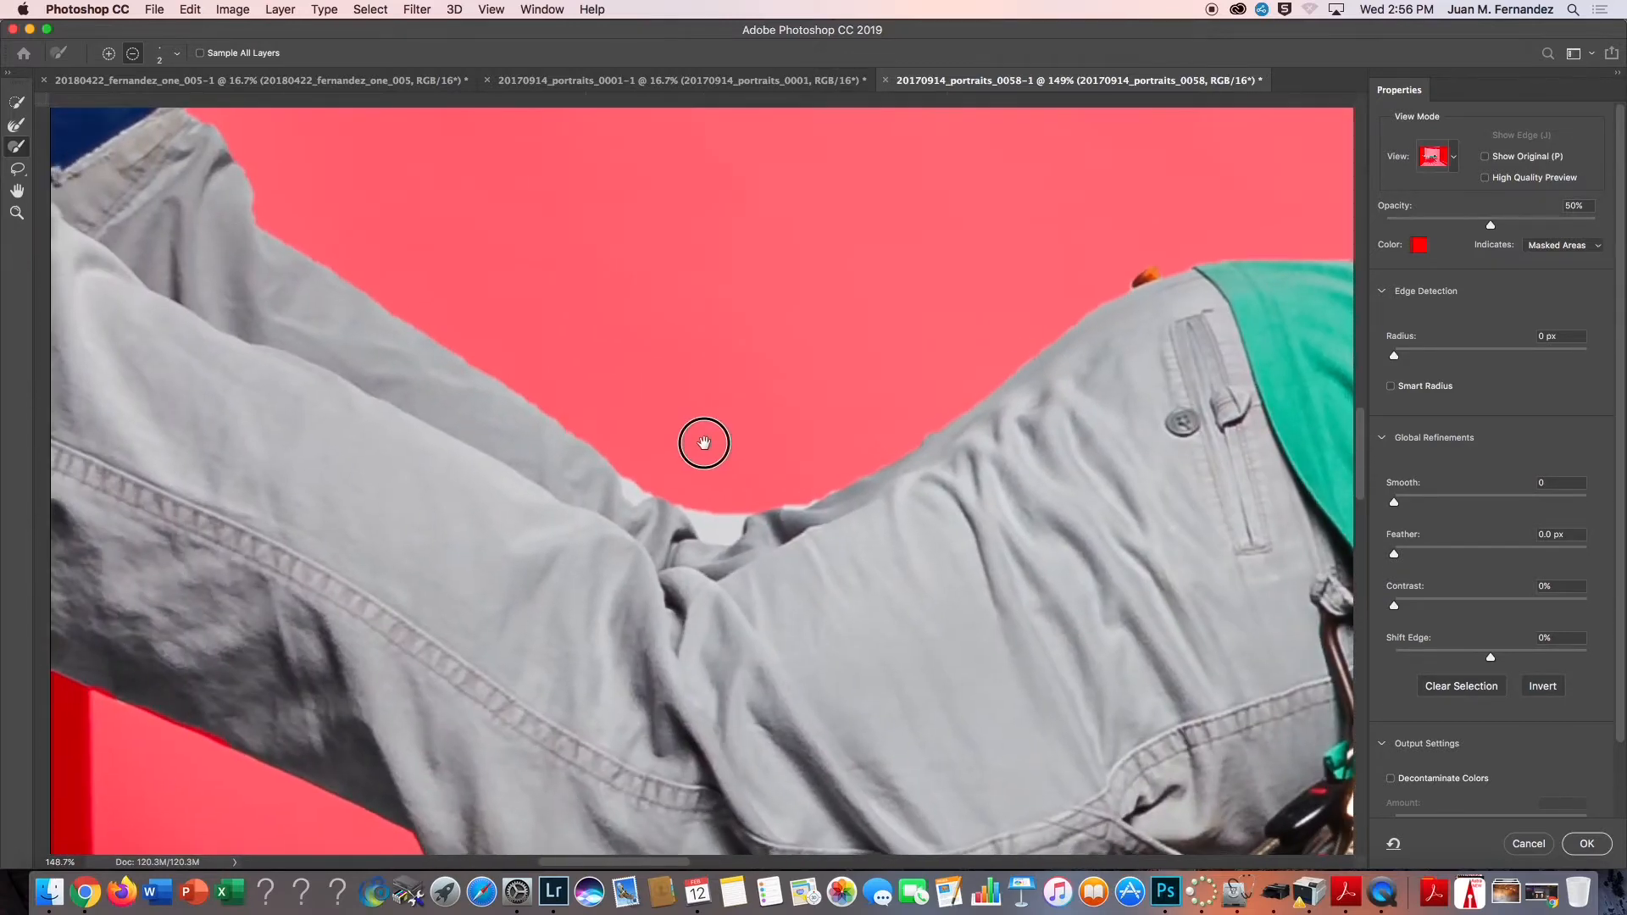
pyautogui.scroll(4, 712, 516)
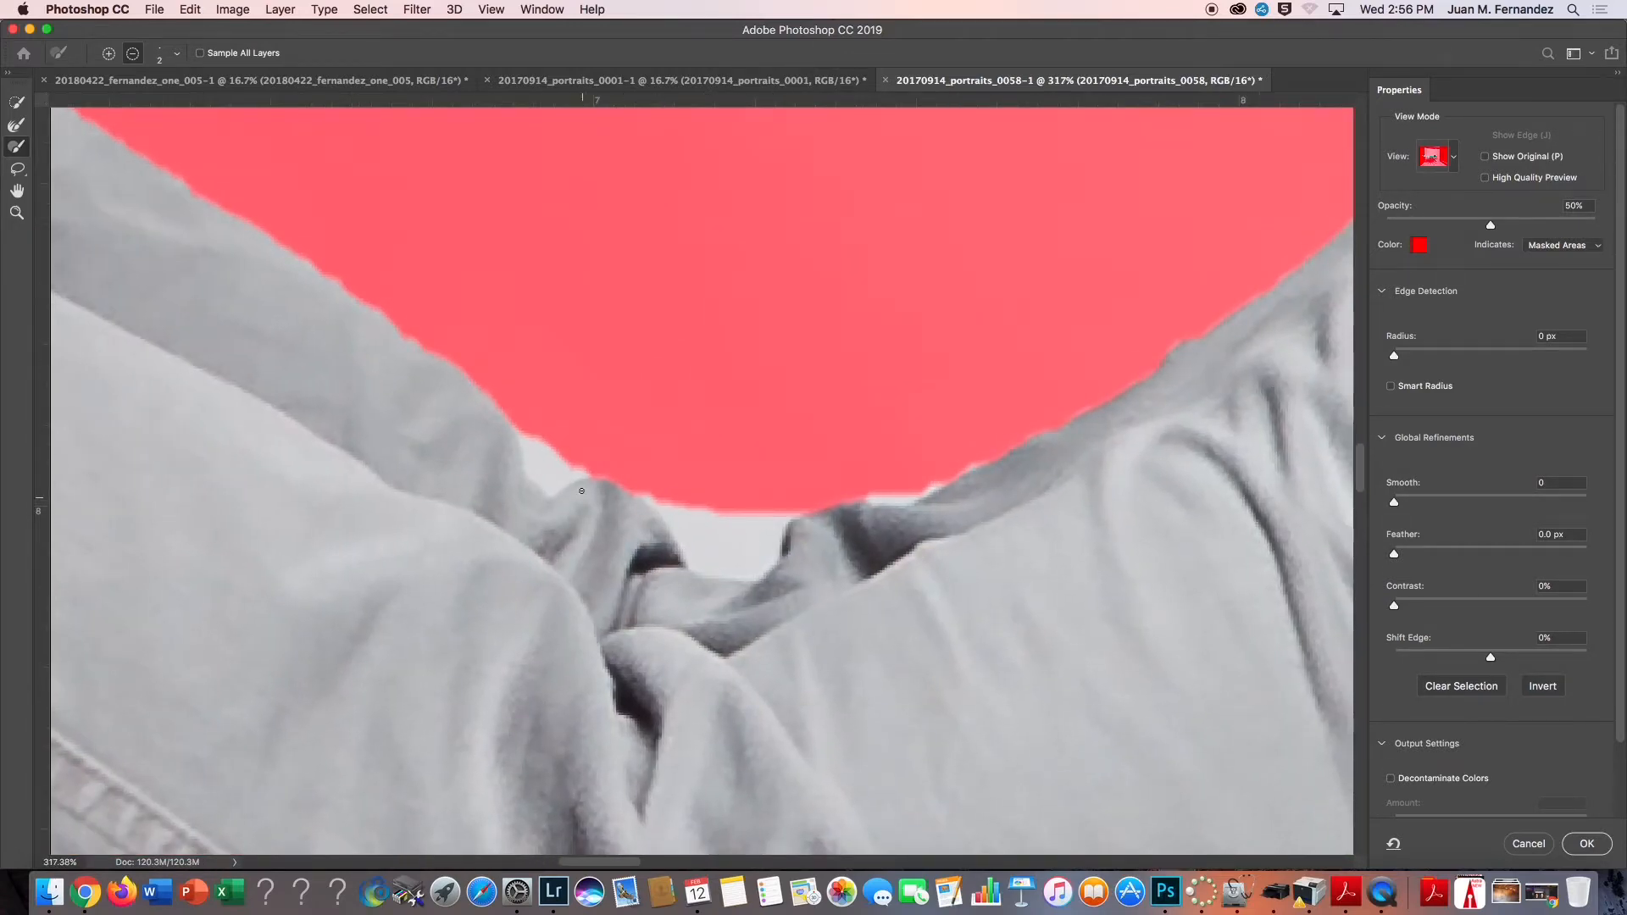
pyautogui.rightClick(645, 438)
pyautogui.click(693, 471)
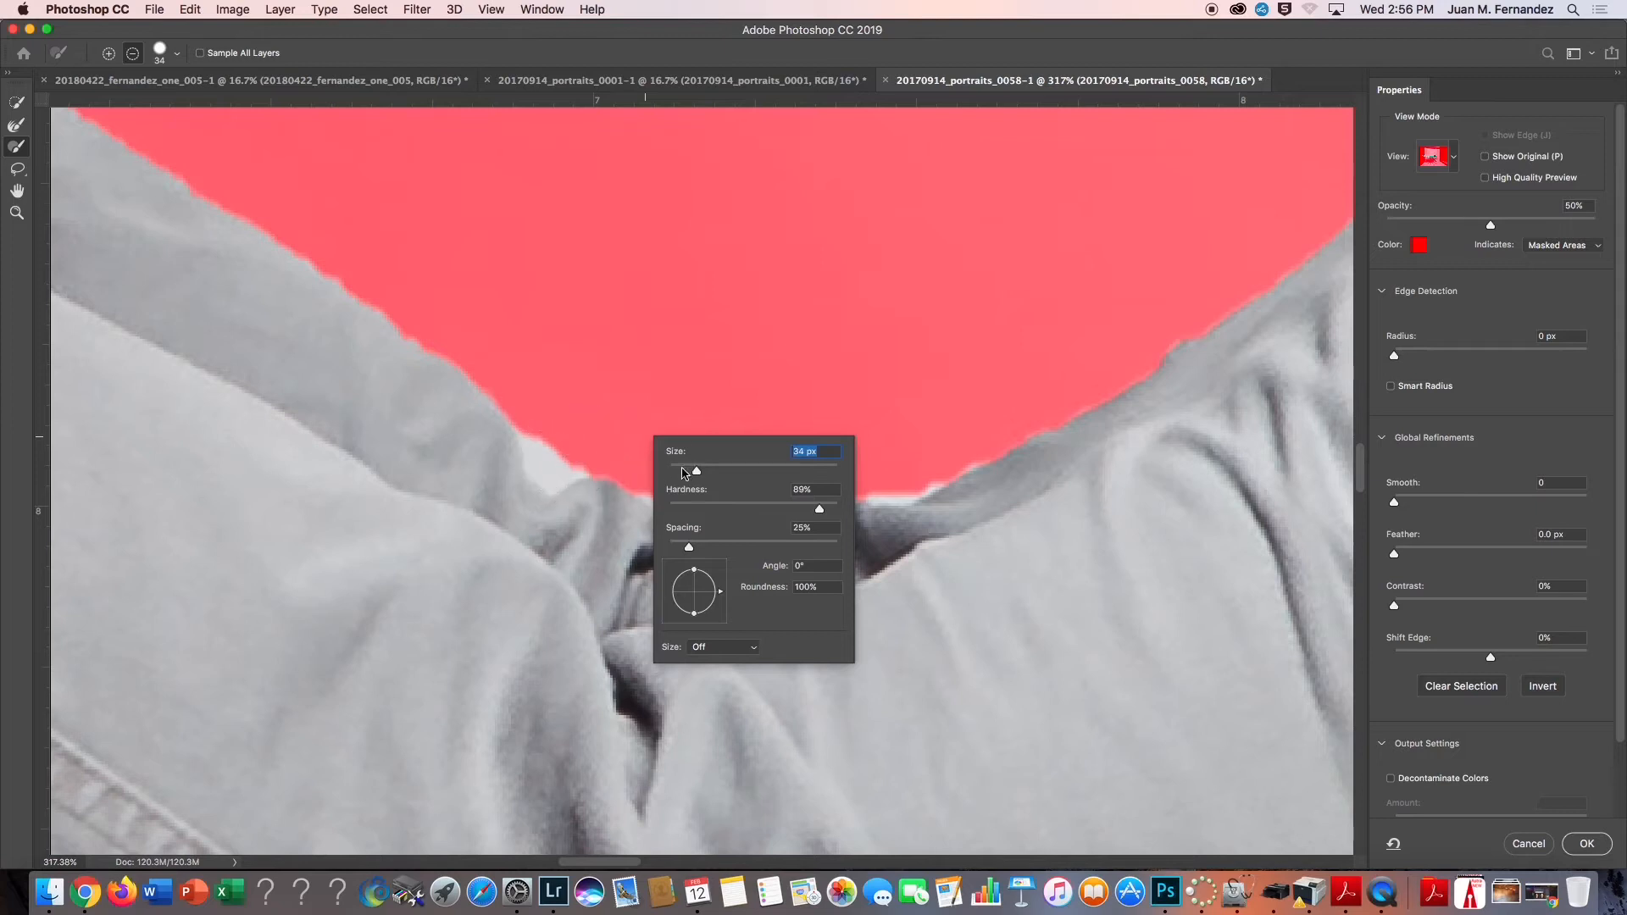
pyautogui.write('30')
pyautogui.press('Return')
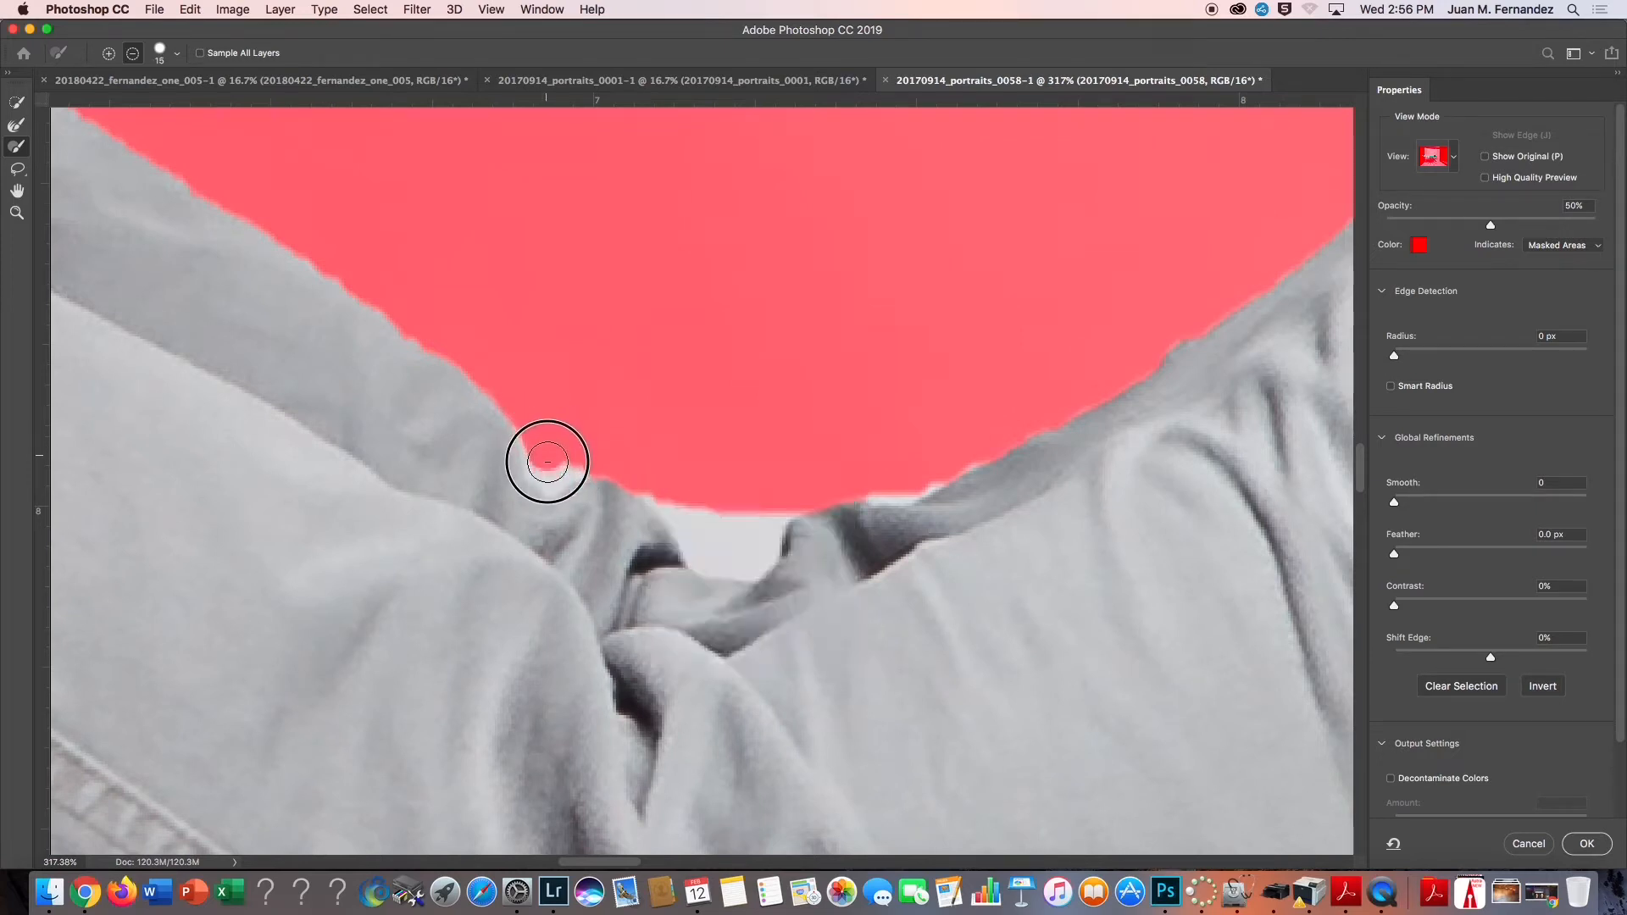
pyautogui.moveTo(570, 463)
pyautogui.mouseDown()
pyautogui.moveTo(608, 455)
pyautogui.moveTo(676, 483)
pyautogui.moveTo(654, 485)
pyautogui.moveTo(705, 557)
pyautogui.moveTo(757, 559)
pyautogui.moveTo(787, 494)
pyautogui.moveTo(719, 534)
pyautogui.moveTo(729, 500)
pyautogui.mouseUp()
pyautogui.moveTo(877, 487); pyautogui.dragTo(979, 438)
pyautogui.press('super+0')
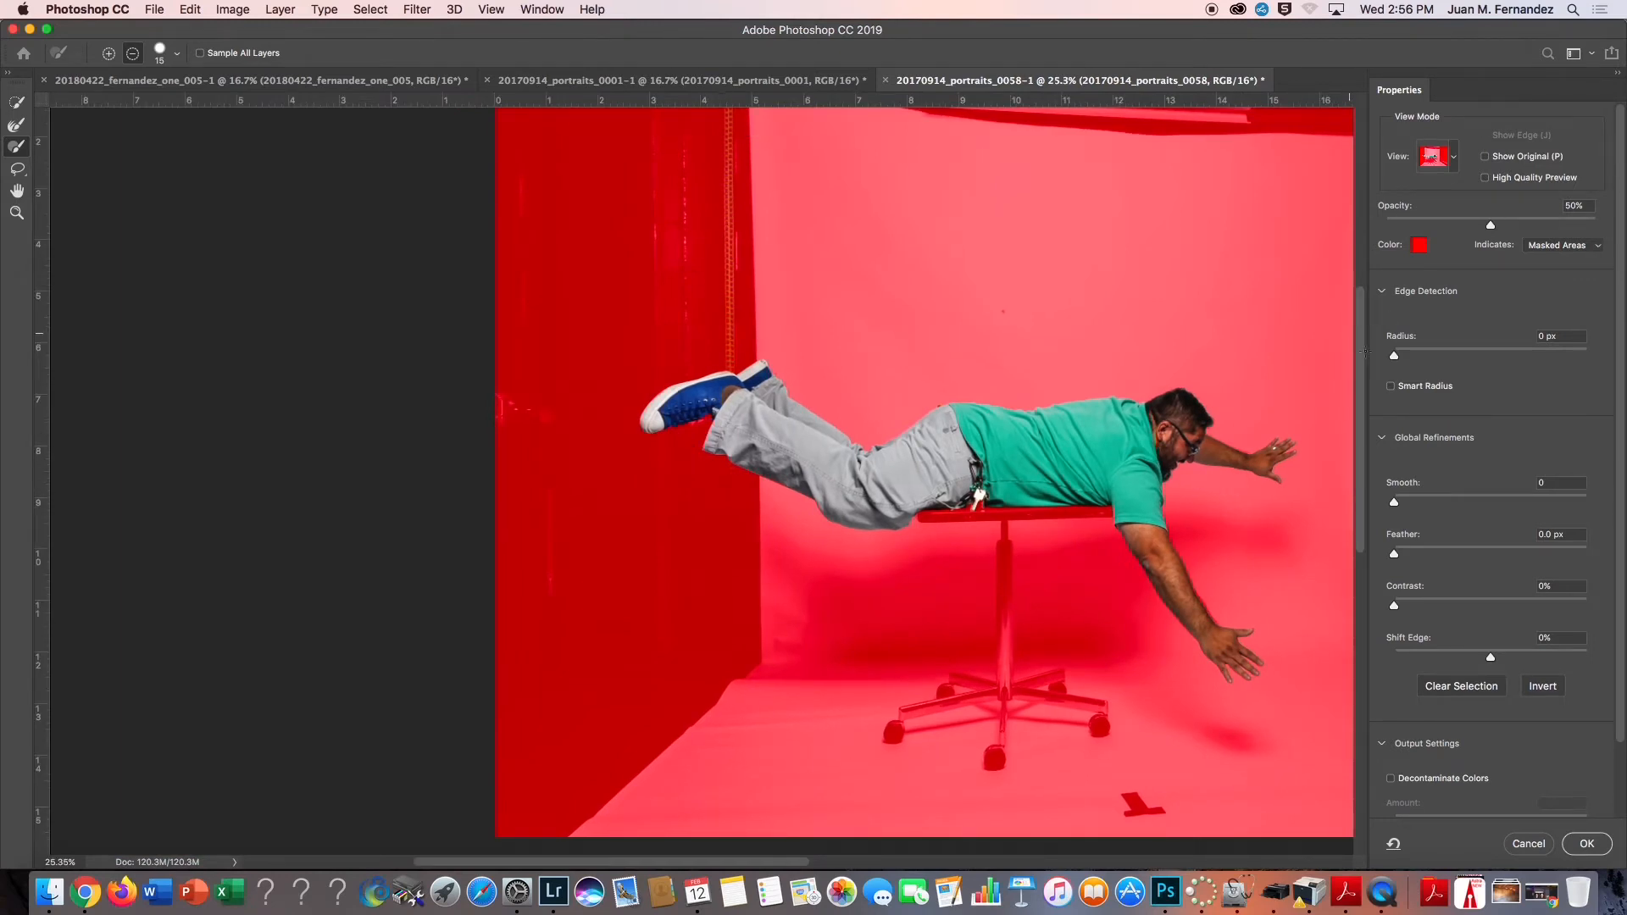
# Turn on Smart Radius and set Smooth to 3 for the selection edge
pyautogui.click(1172, 484)
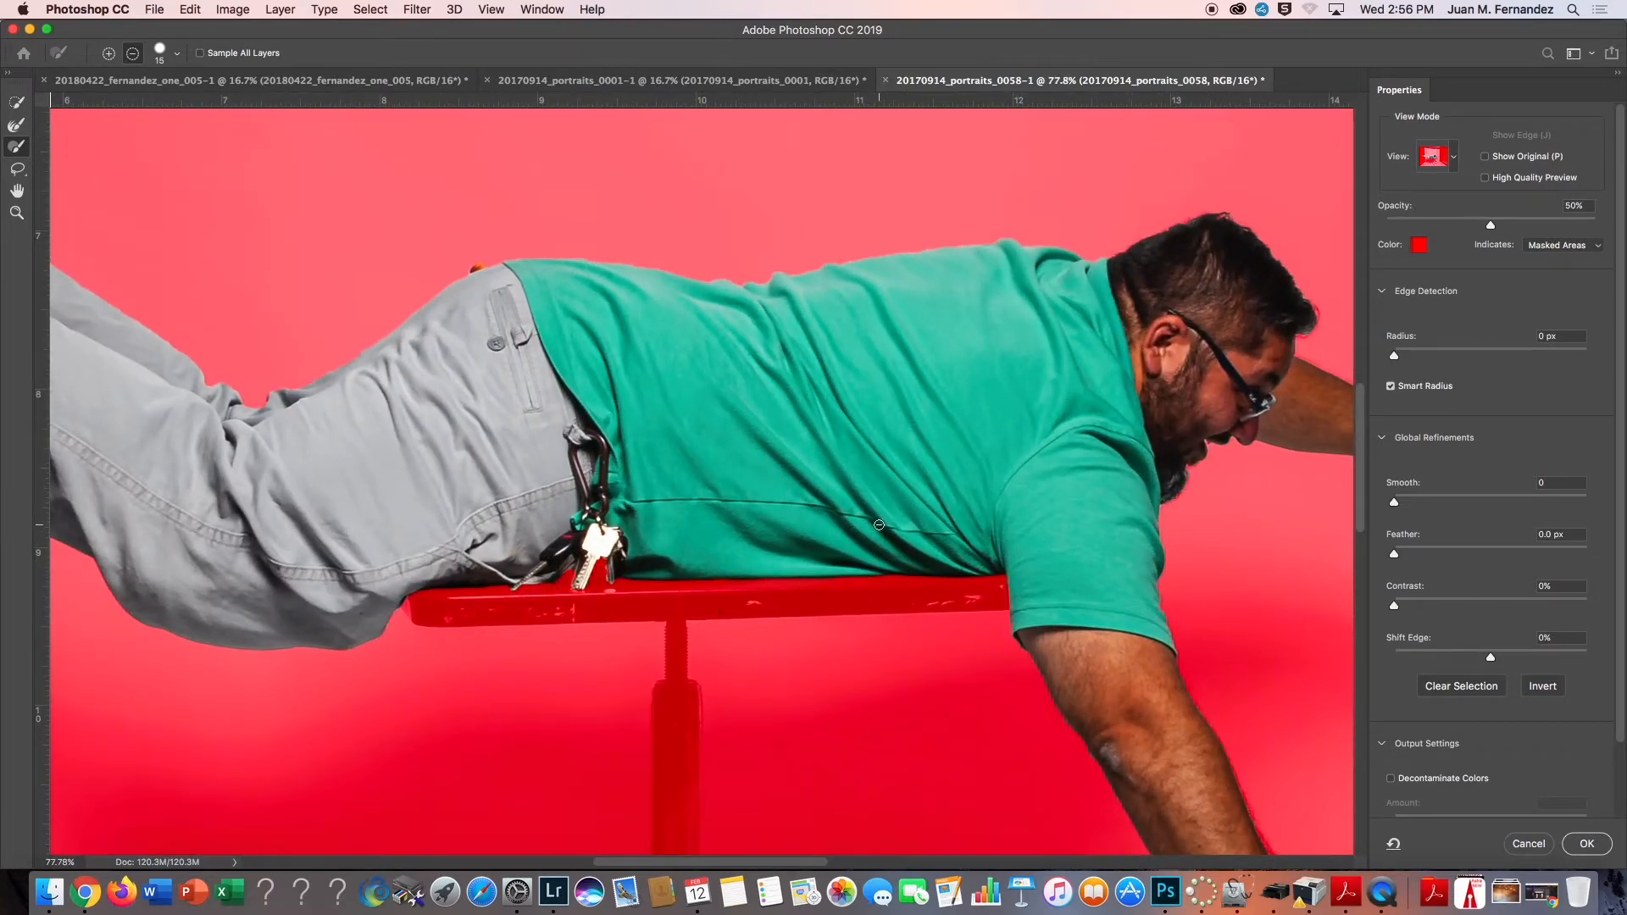
pyautogui.click(1395, 503)
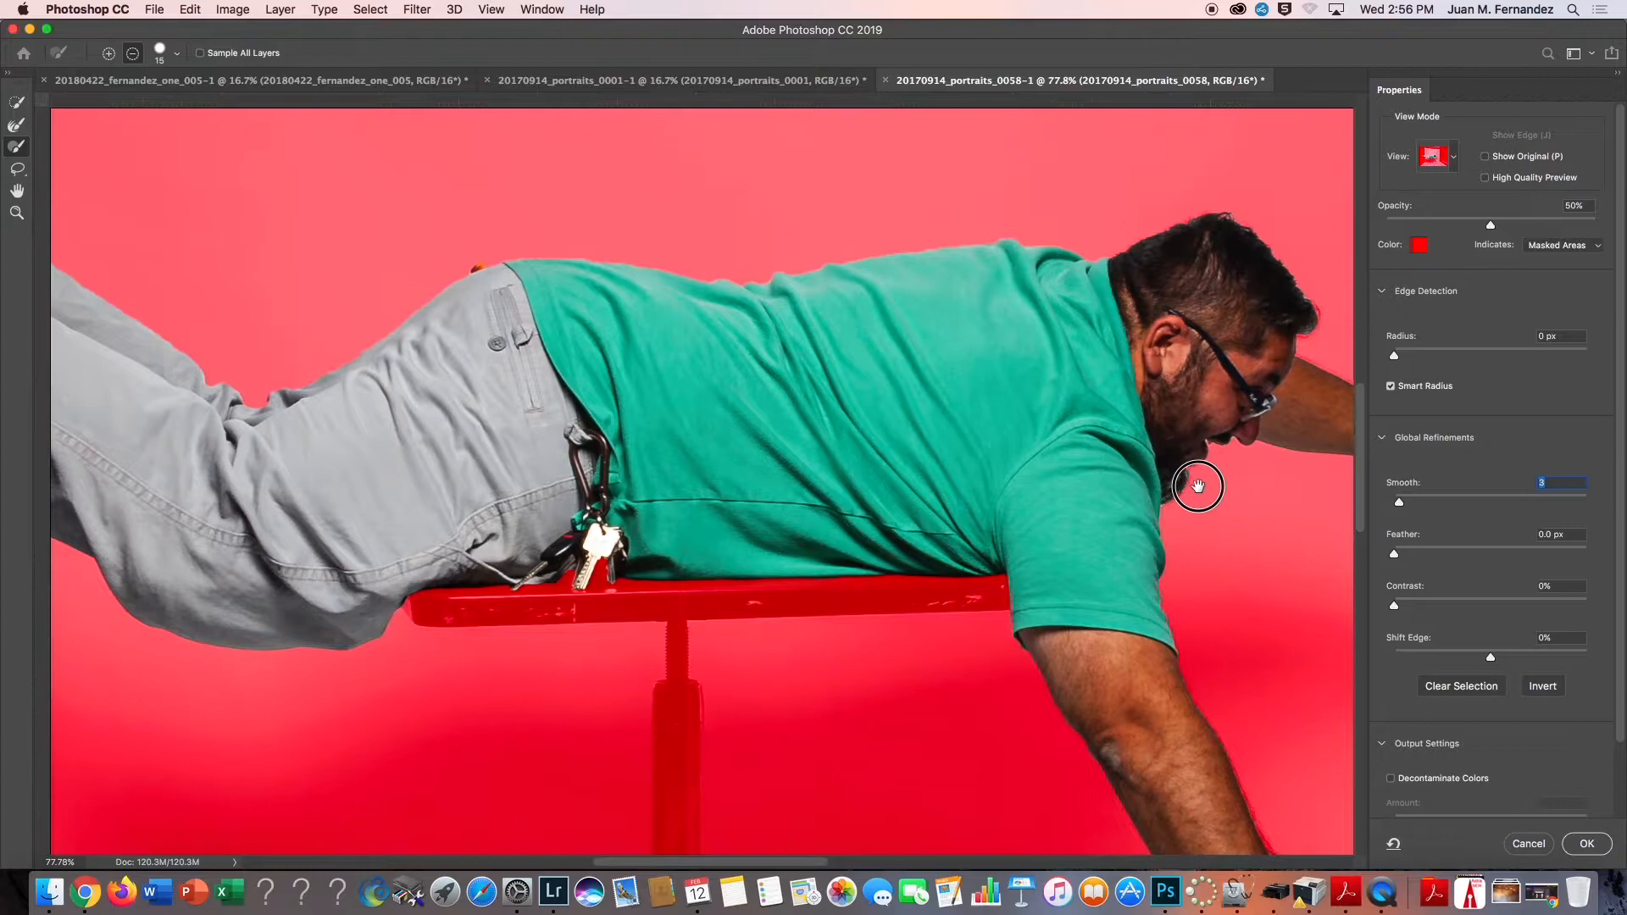
pyautogui.scroll(5, 1198, 485)
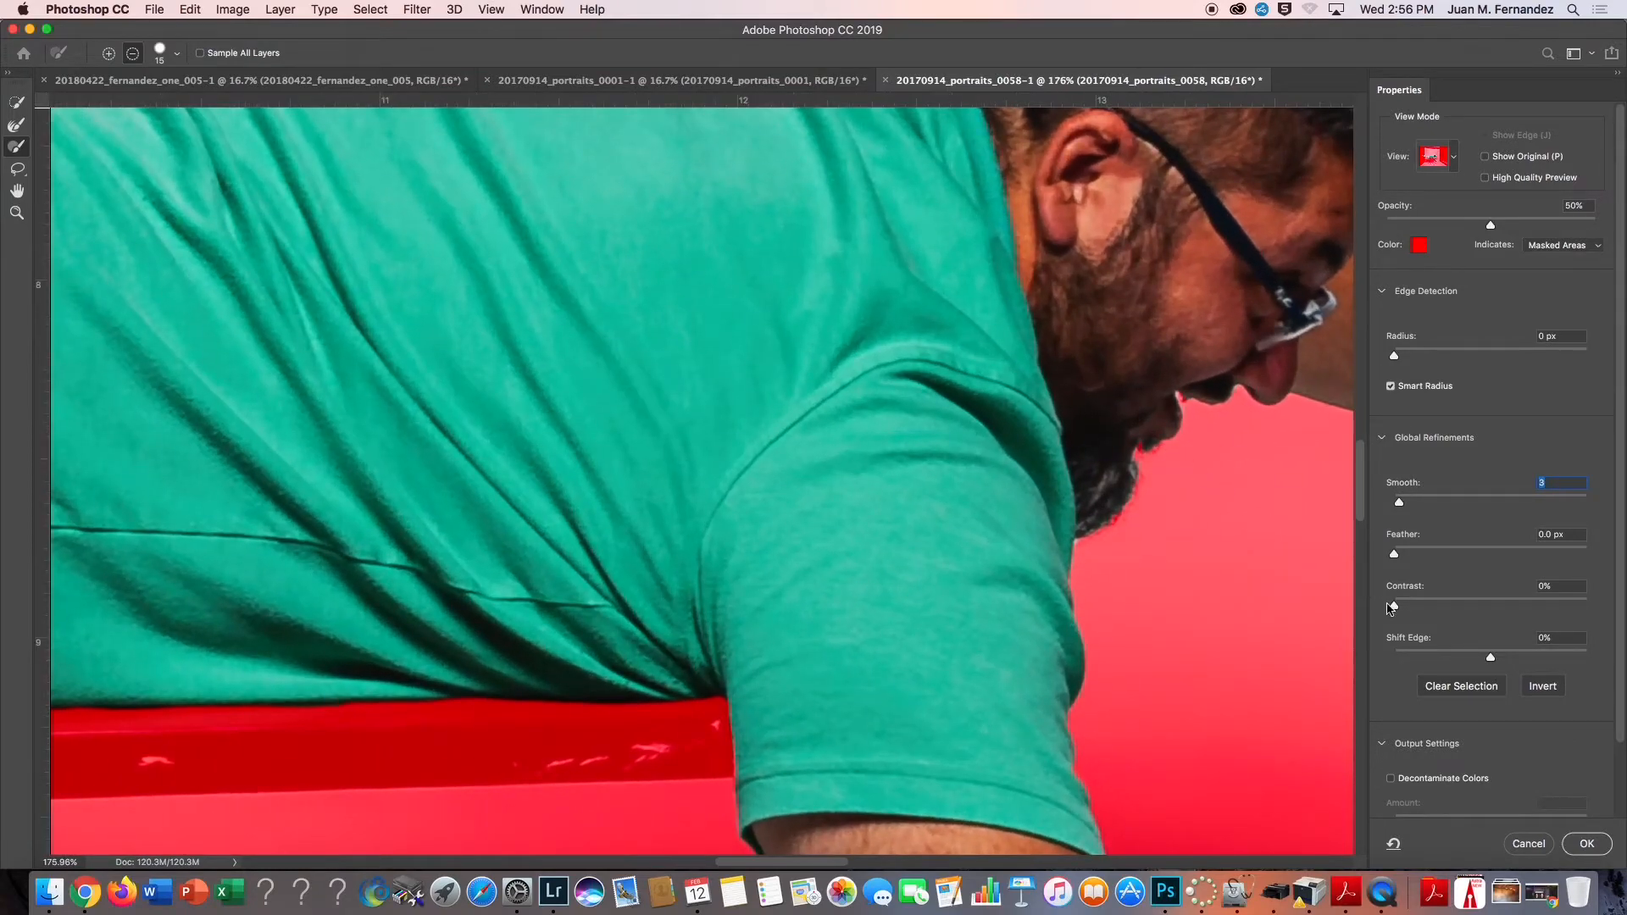
# Try shifting the mask edge inward as far as -100% and return Shift Edge to 0%
pyautogui.moveTo(1493, 662); pyautogui.dragTo(1457, 666)
pyautogui.scroll(6, 1090, 639)
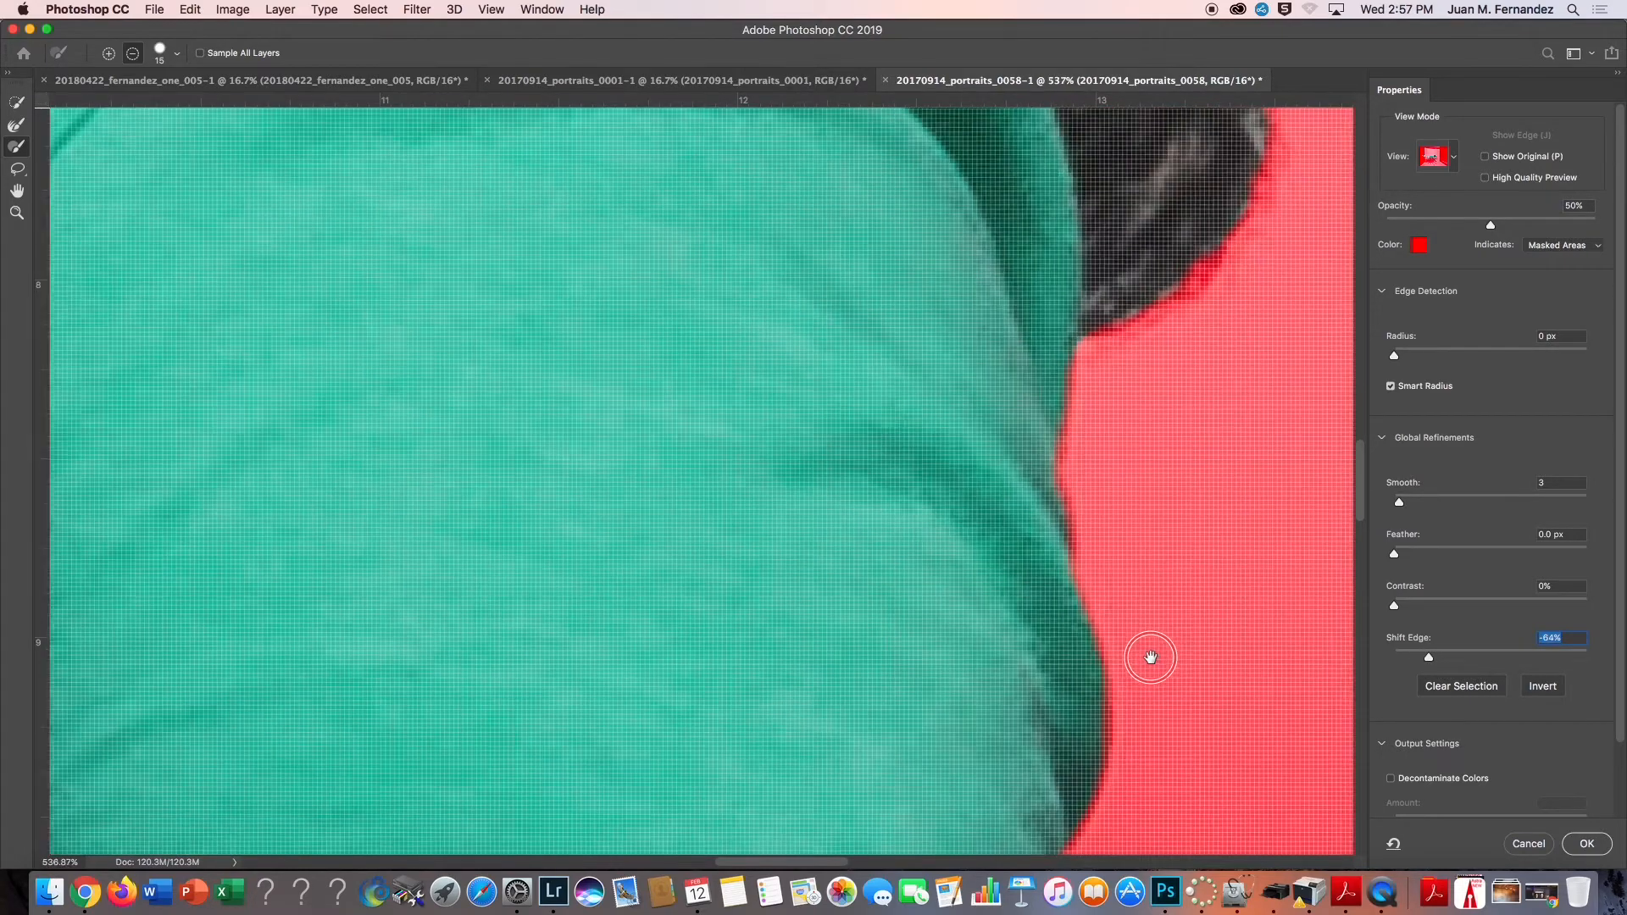
pyautogui.moveTo(1389, 659); pyautogui.dragTo(1199, 676)
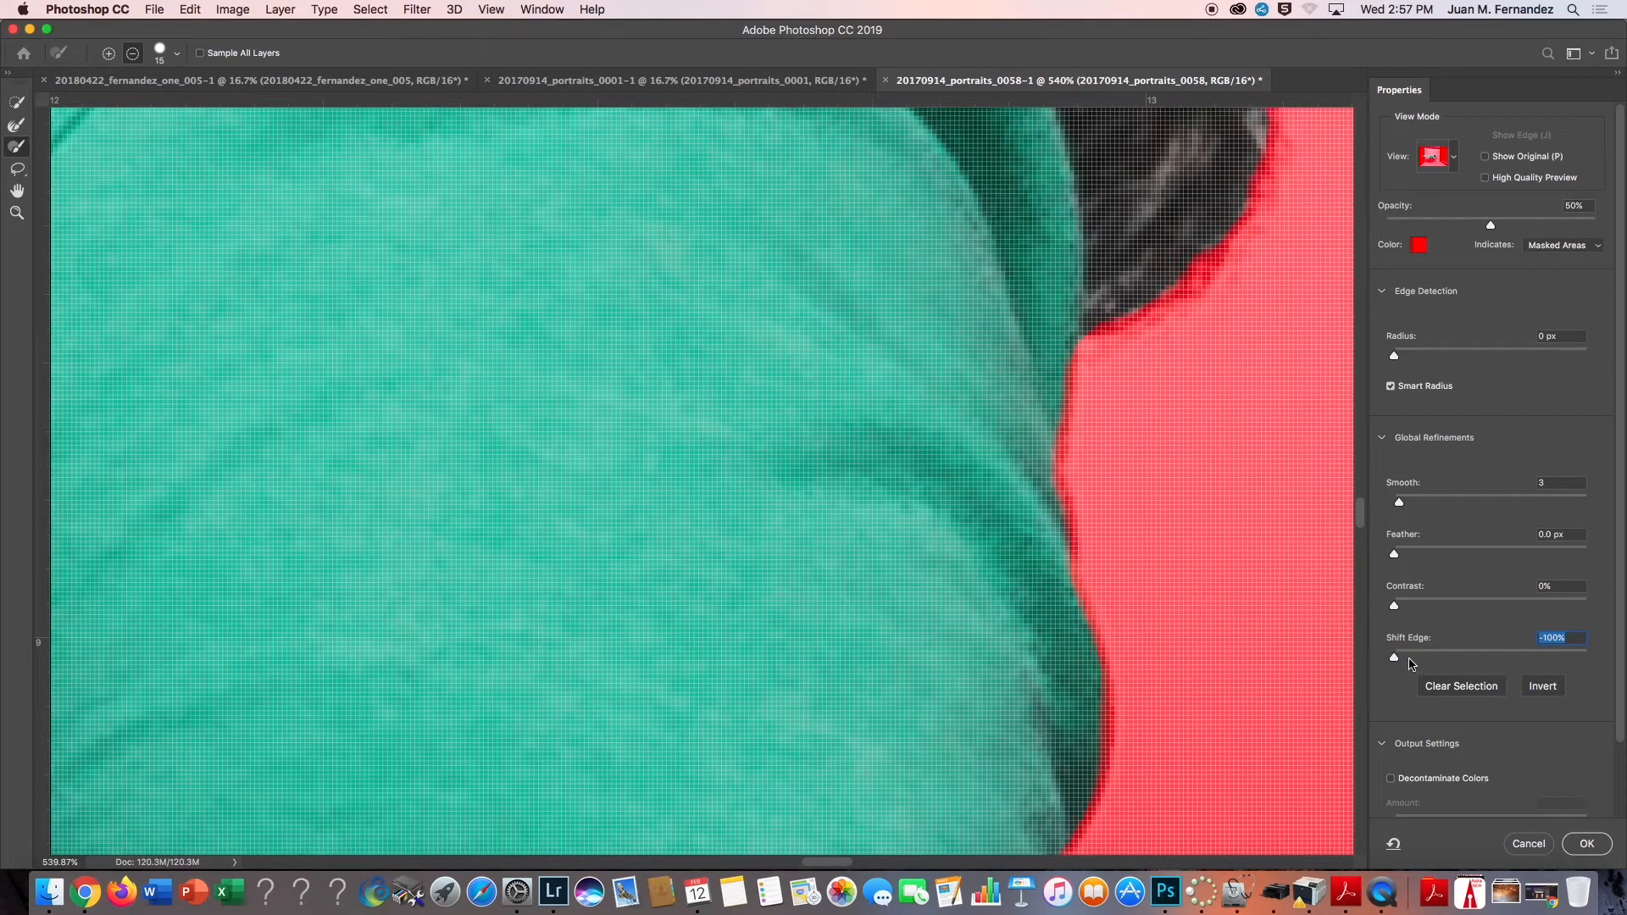
pyautogui.moveTo(1395, 661); pyautogui.dragTo(1495, 659)
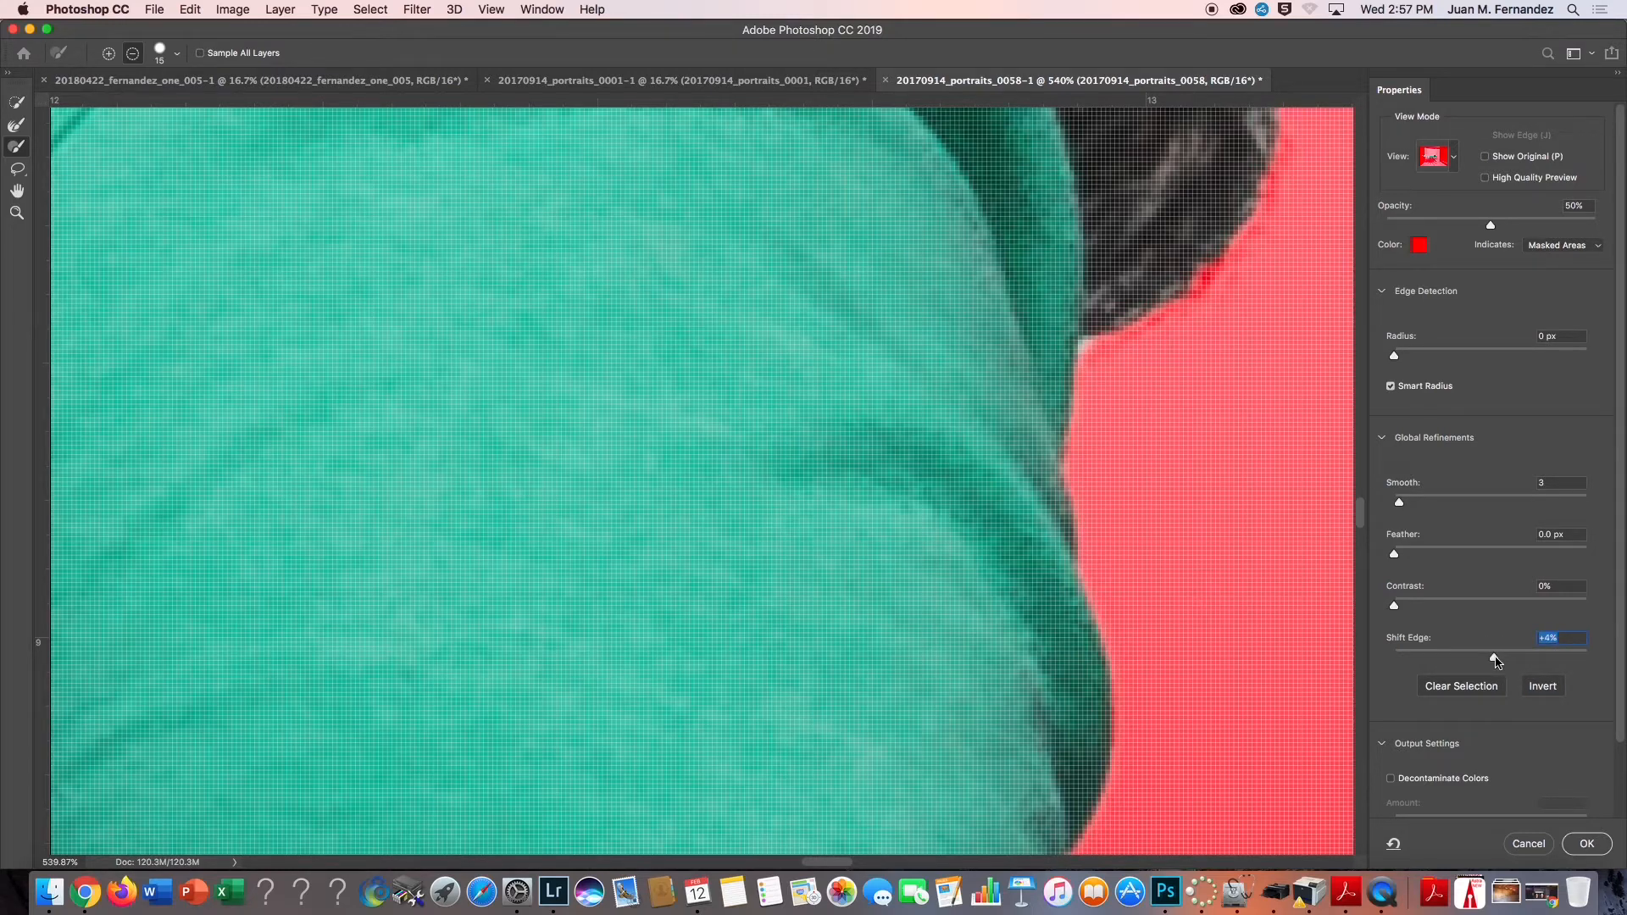
pyautogui.moveTo(1487, 659); pyautogui.dragTo(1491, 660)
# Apply the refined selection as a layer mask on the 20170914_portraits_0058 layer
pyautogui.scroll(-3, 1493, 745)
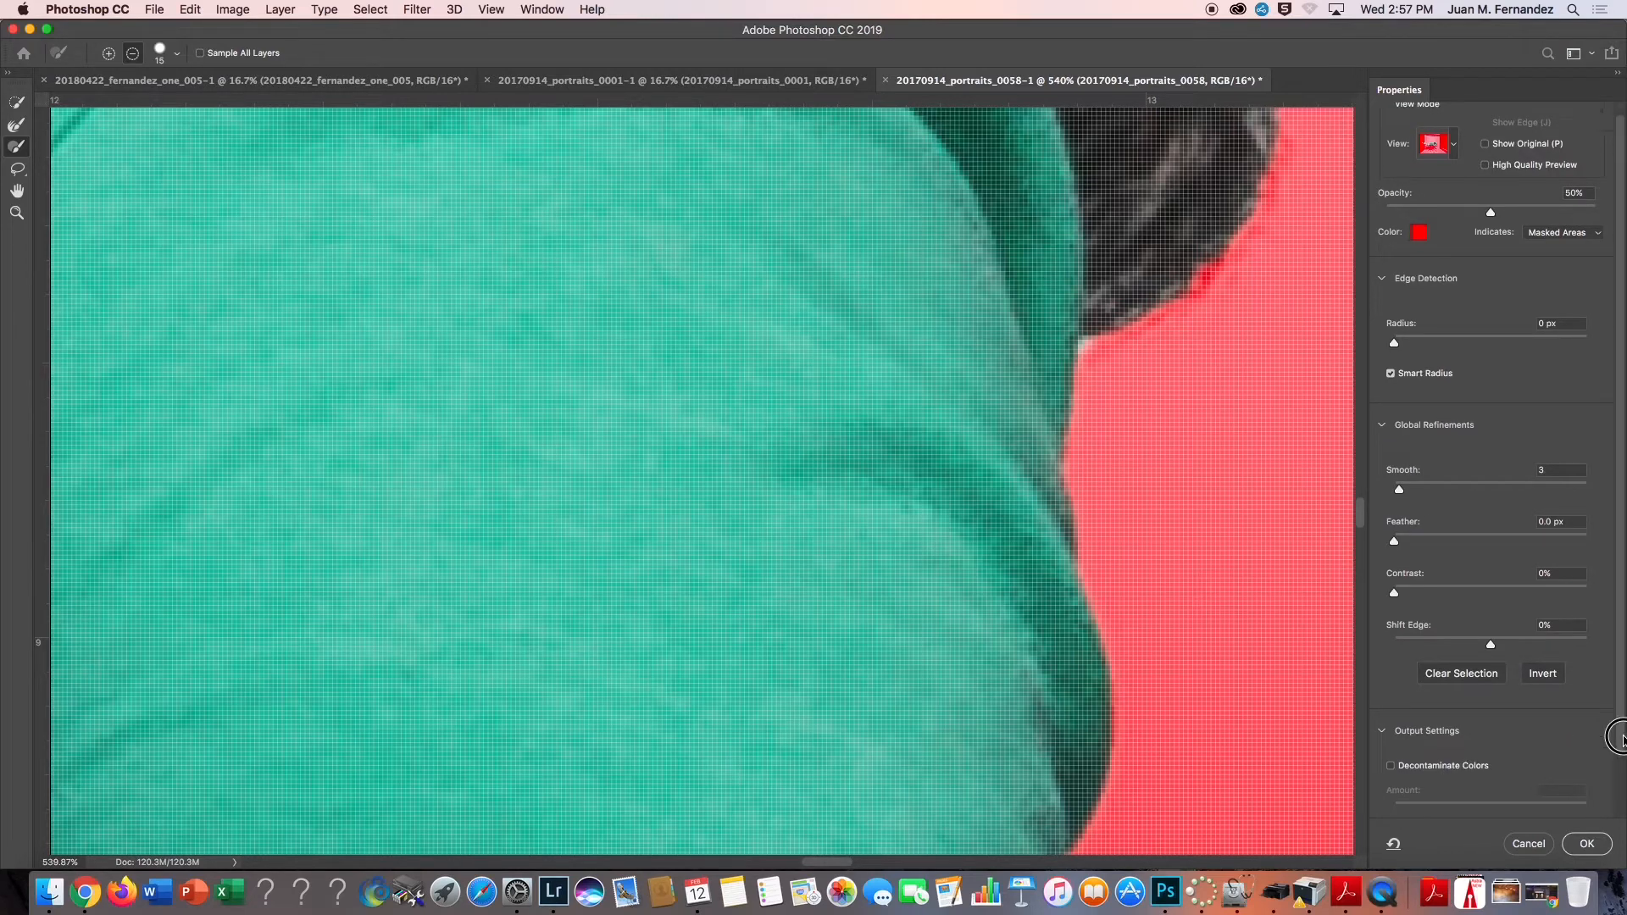
pyautogui.click(1587, 844)
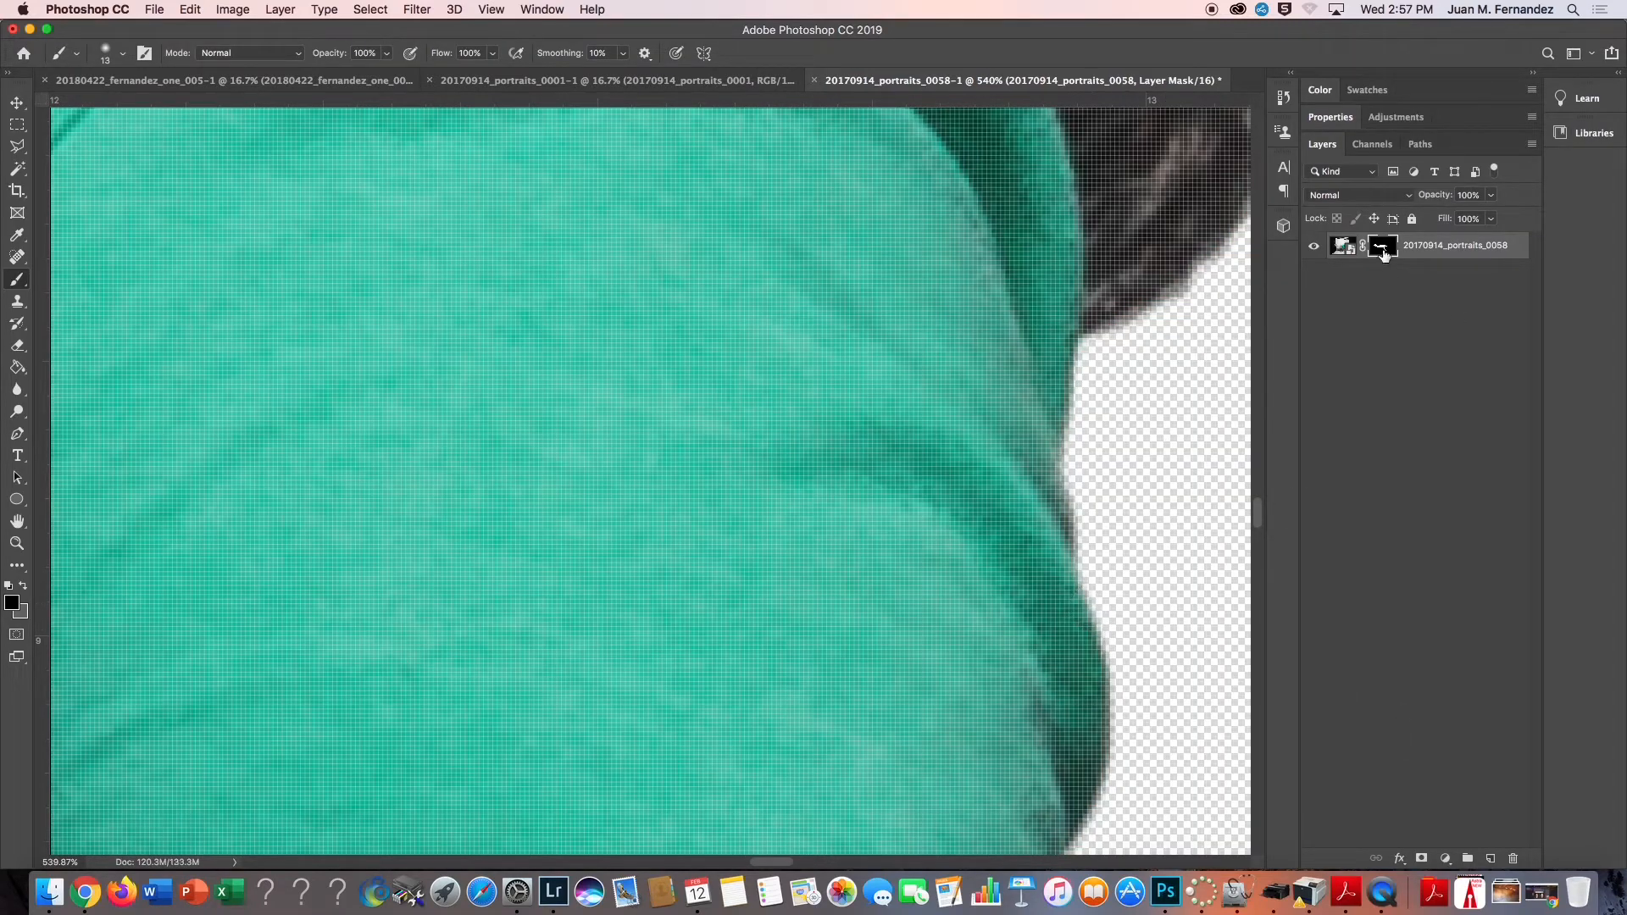
pyautogui.scroll(-10, 1069, 356)
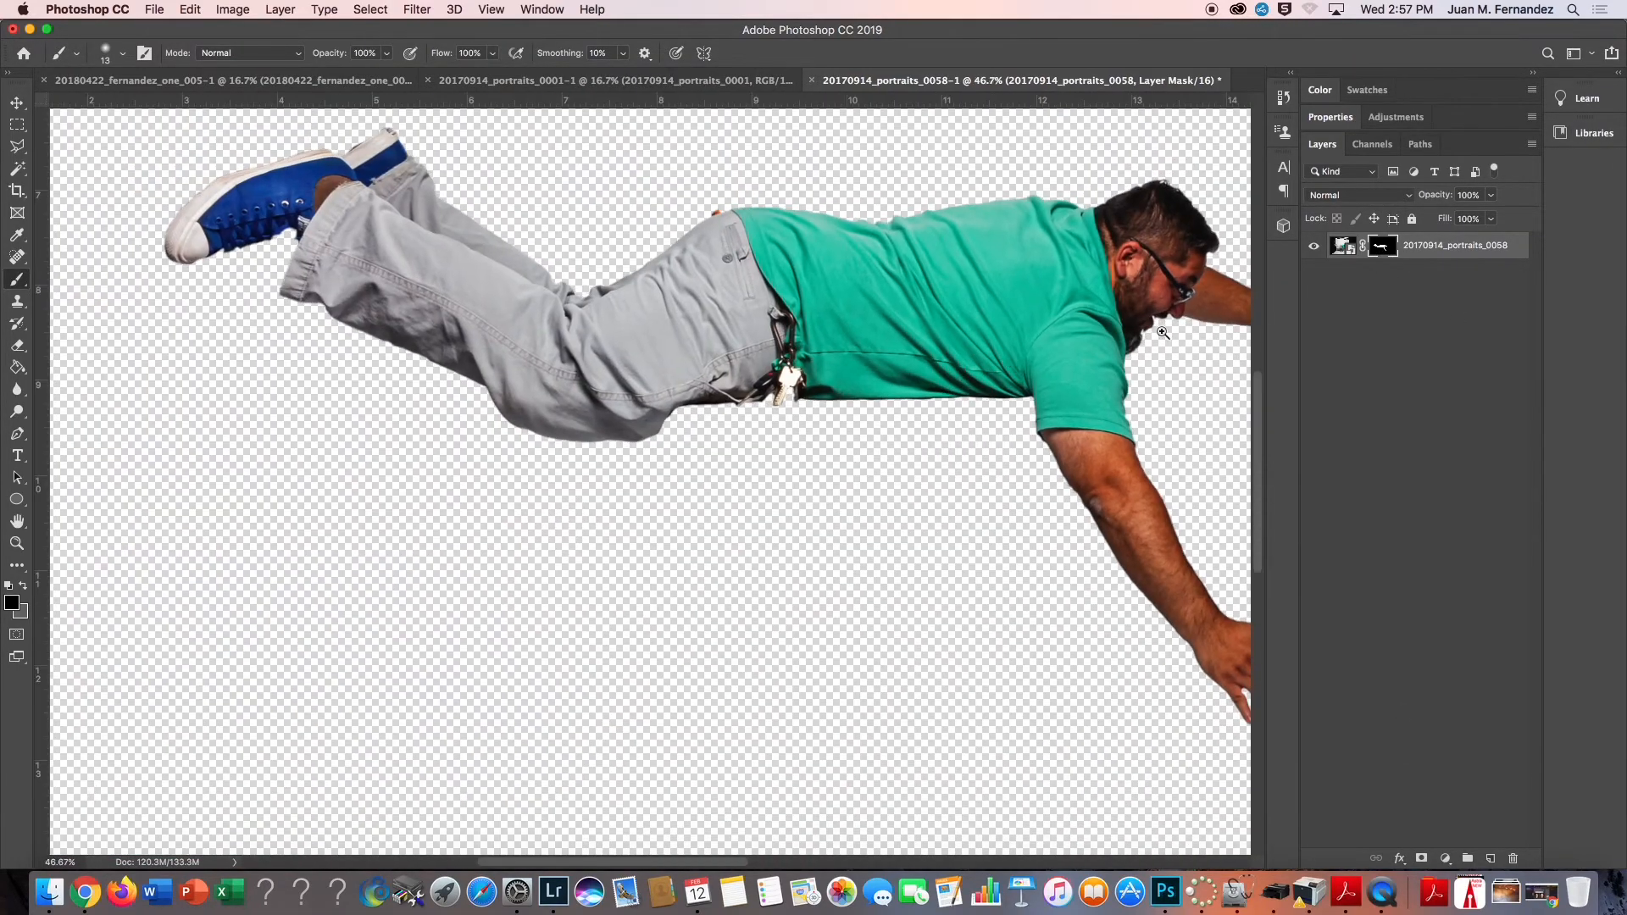
# Display the edit history and the properties of the masked smart object layer
pyautogui.click(1282, 133)
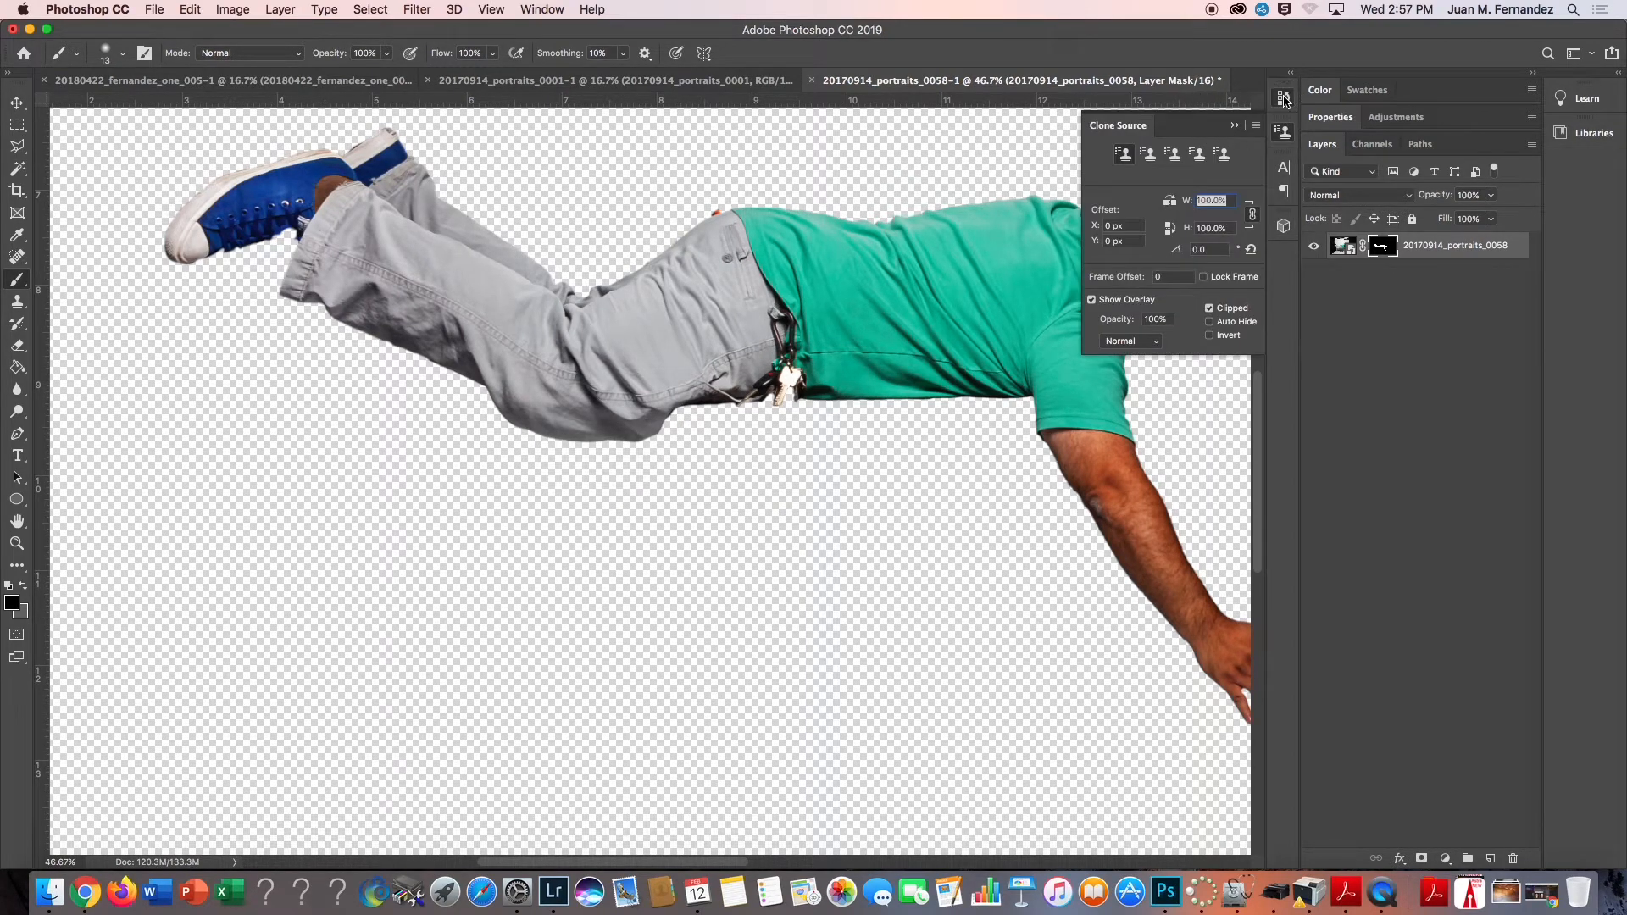
pyautogui.click(1283, 98)
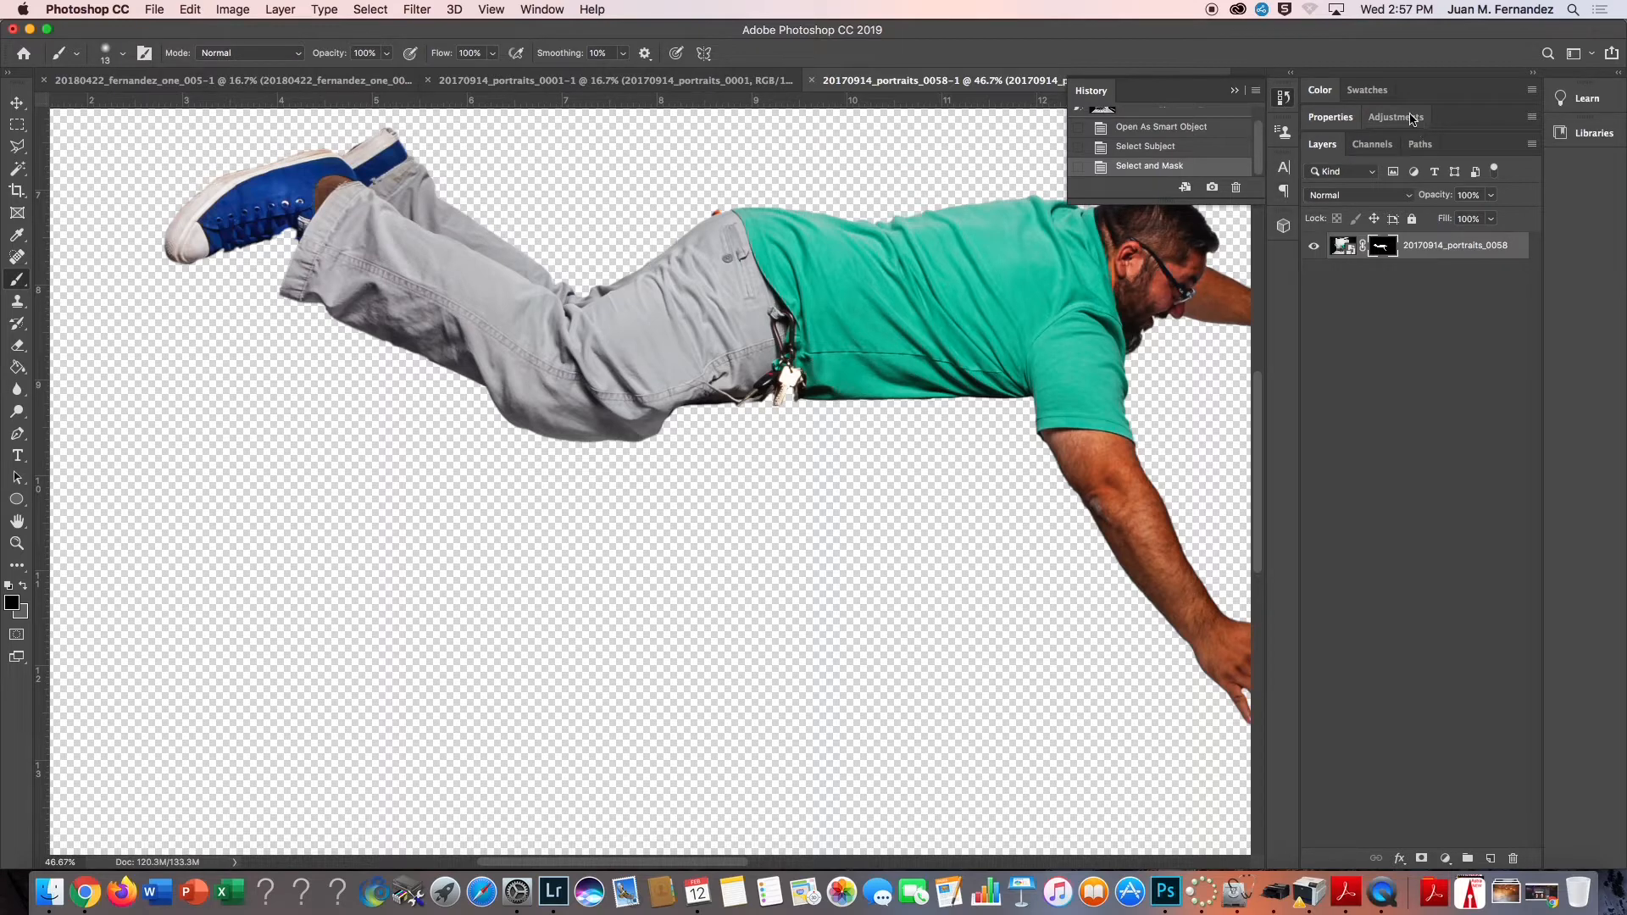
pyautogui.click(534, 9)
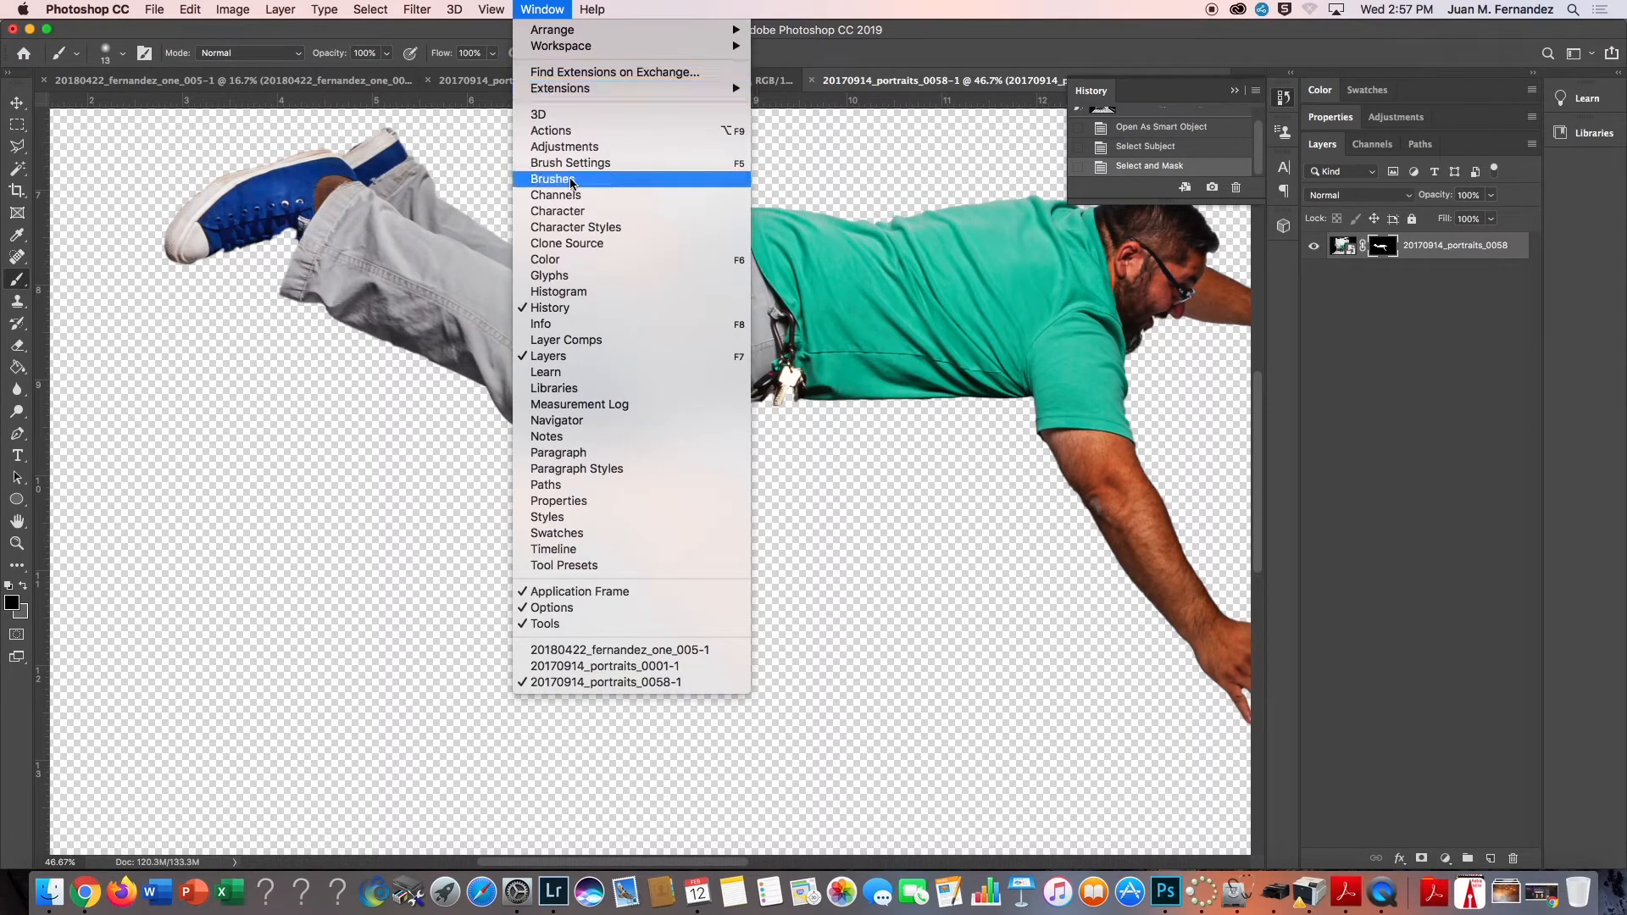
pyautogui.click(566, 502)
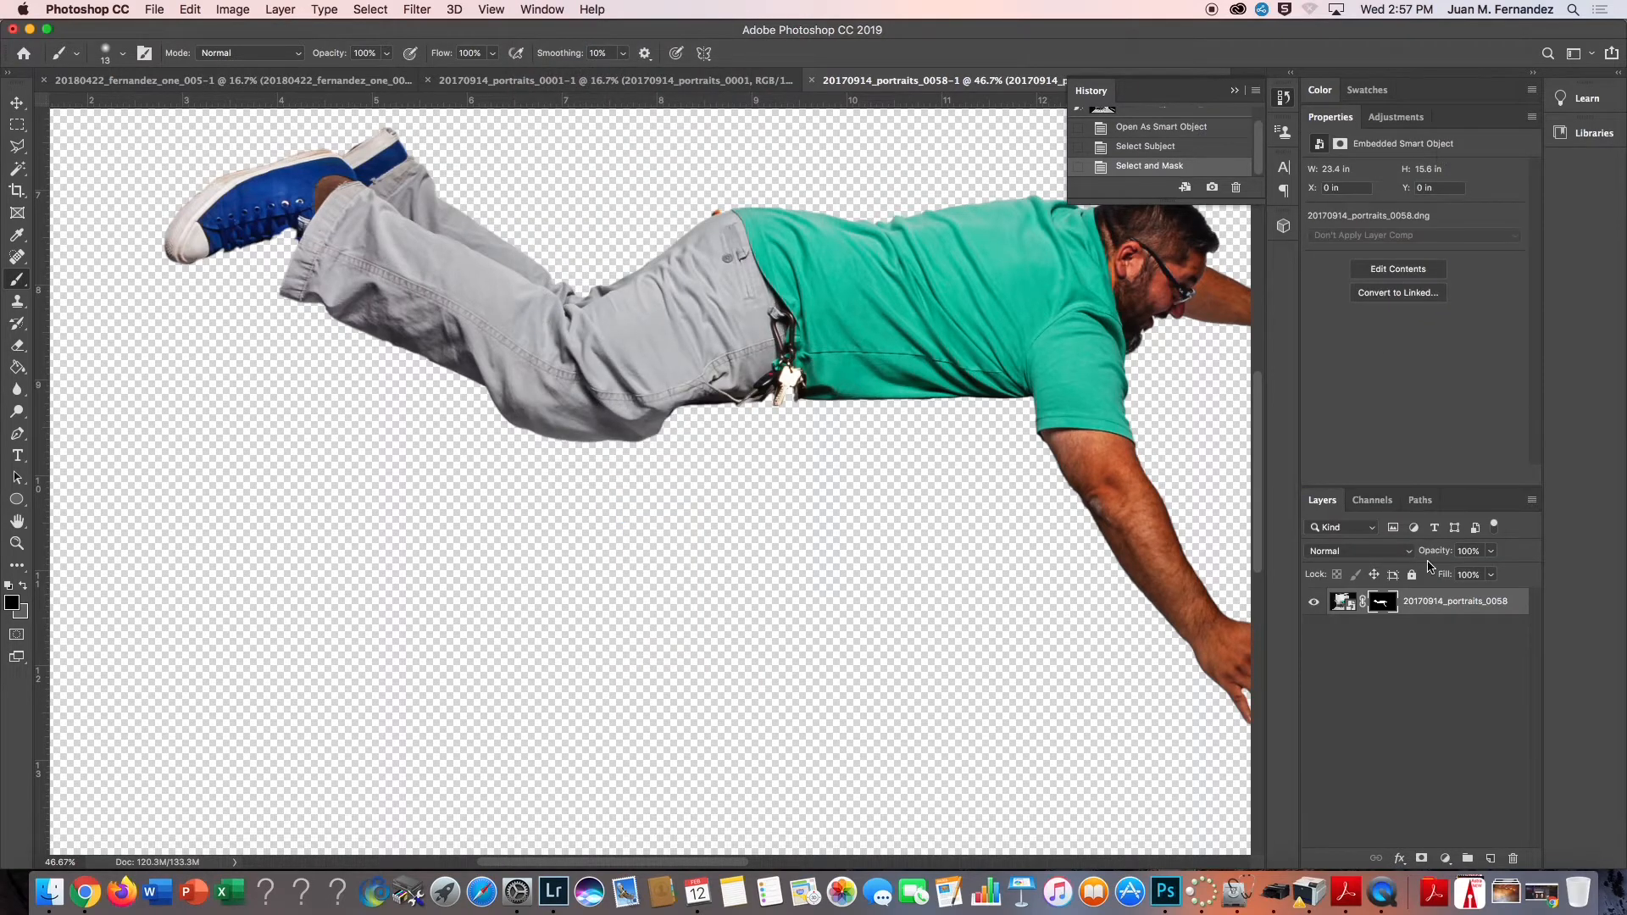
pyautogui.click(1383, 602)
pyautogui.click(1435, 332)
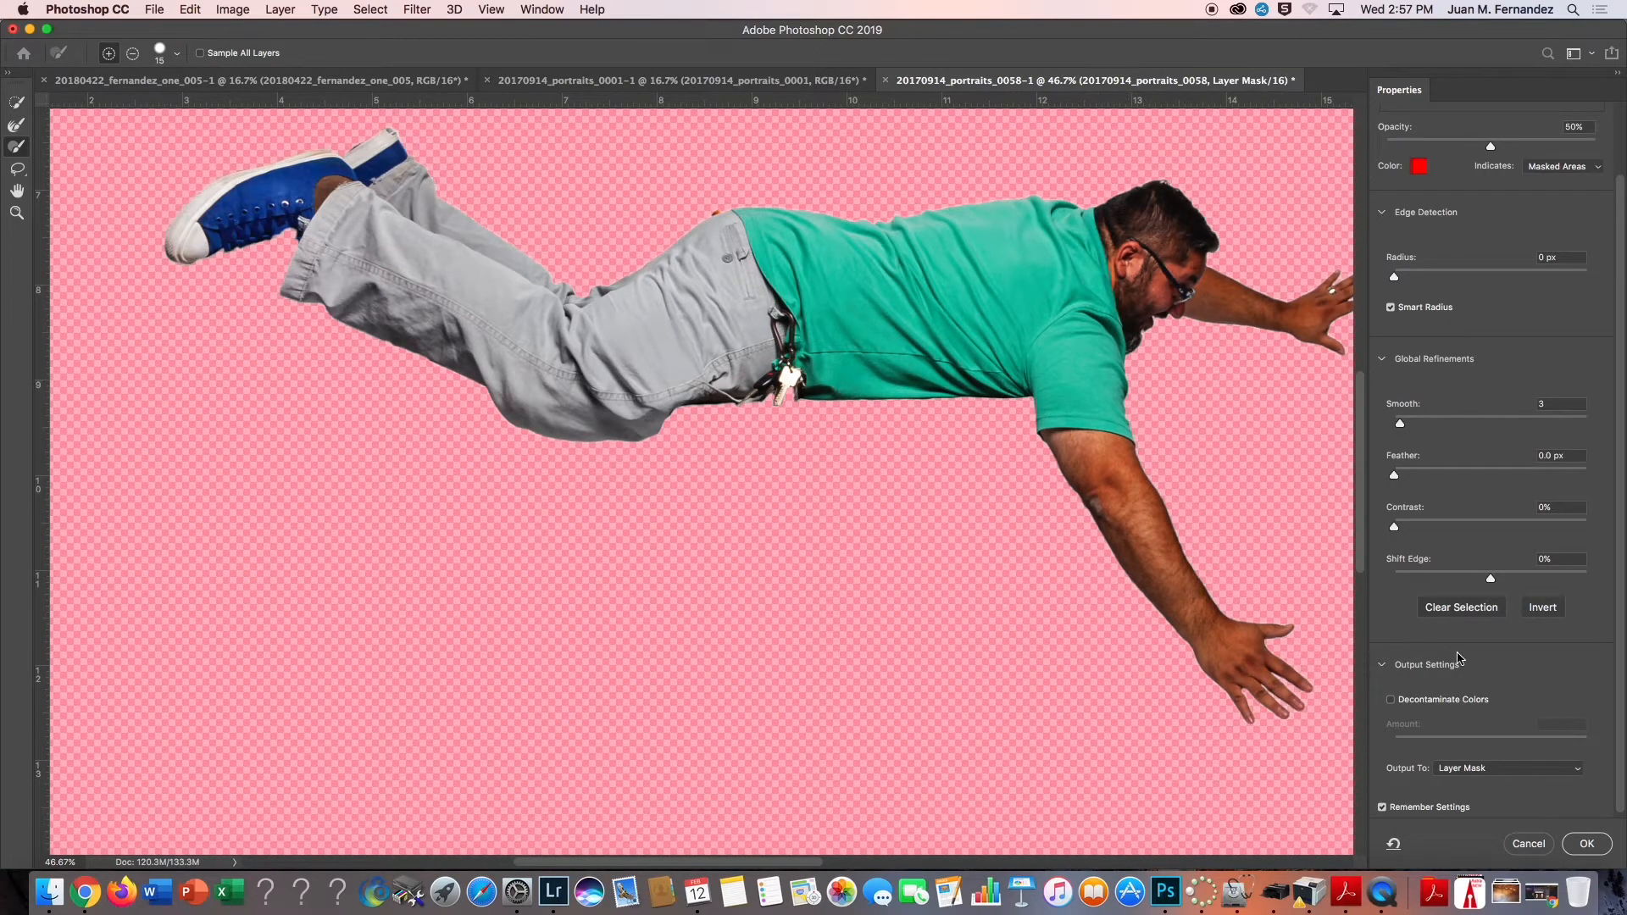
pyautogui.click(1529, 845)
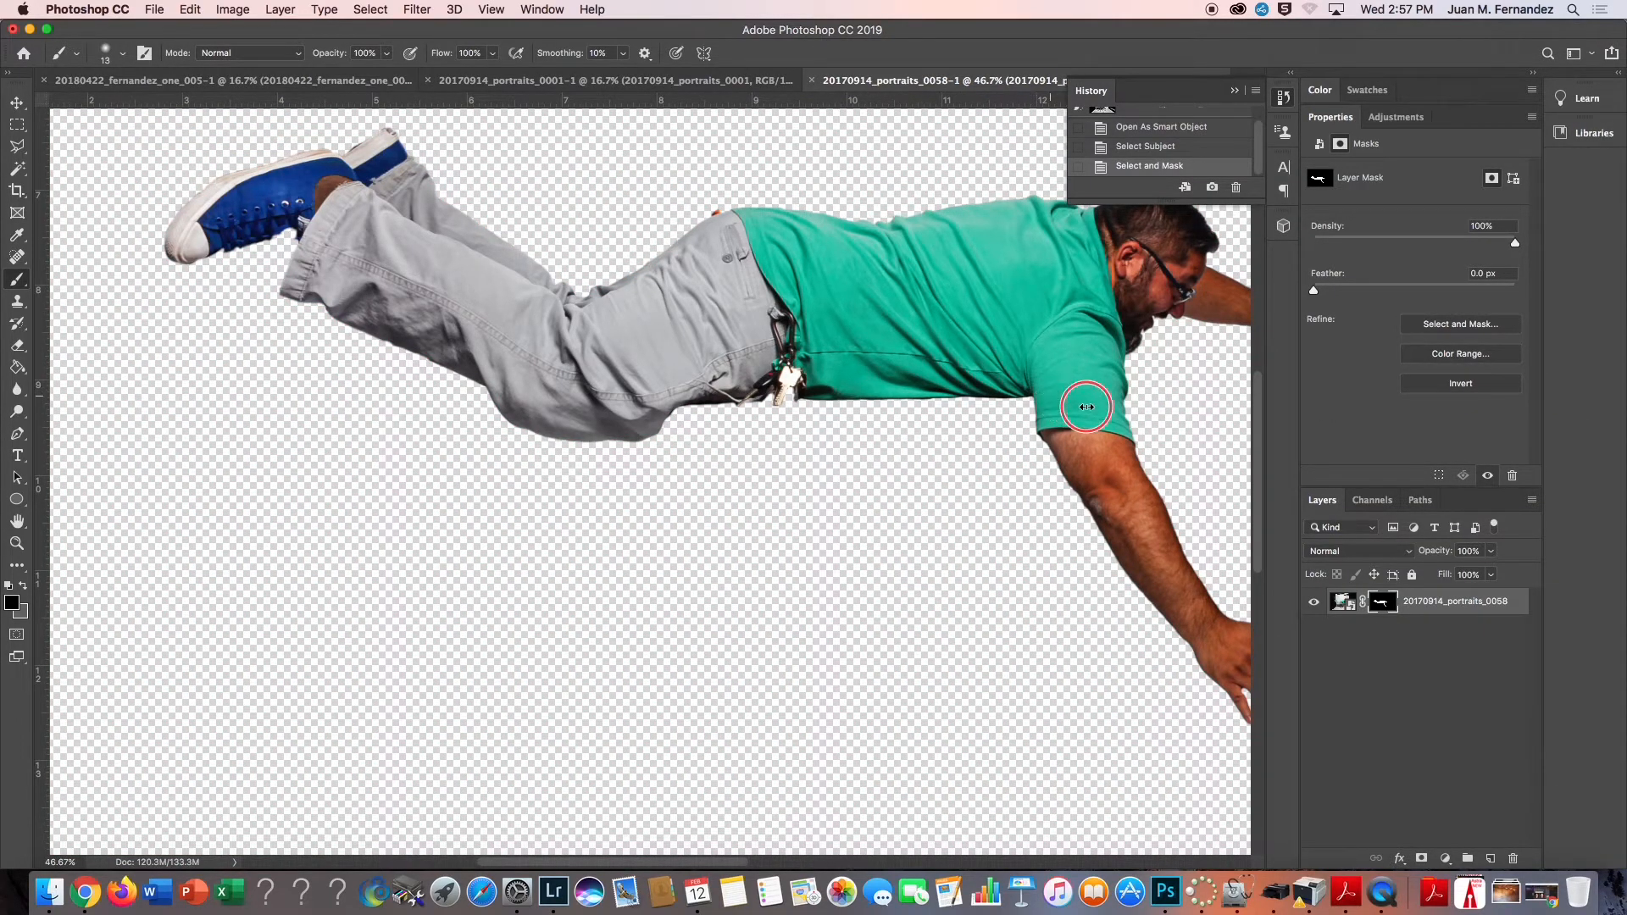
# Move the masked 20170914_portraits_0058 layer into the 20180422_fernandez_one_005-1 garage document
pyautogui.scroll(6, 1072, 400)
pyautogui.moveTo(1168, 423); pyautogui.dragTo(1169, 423)
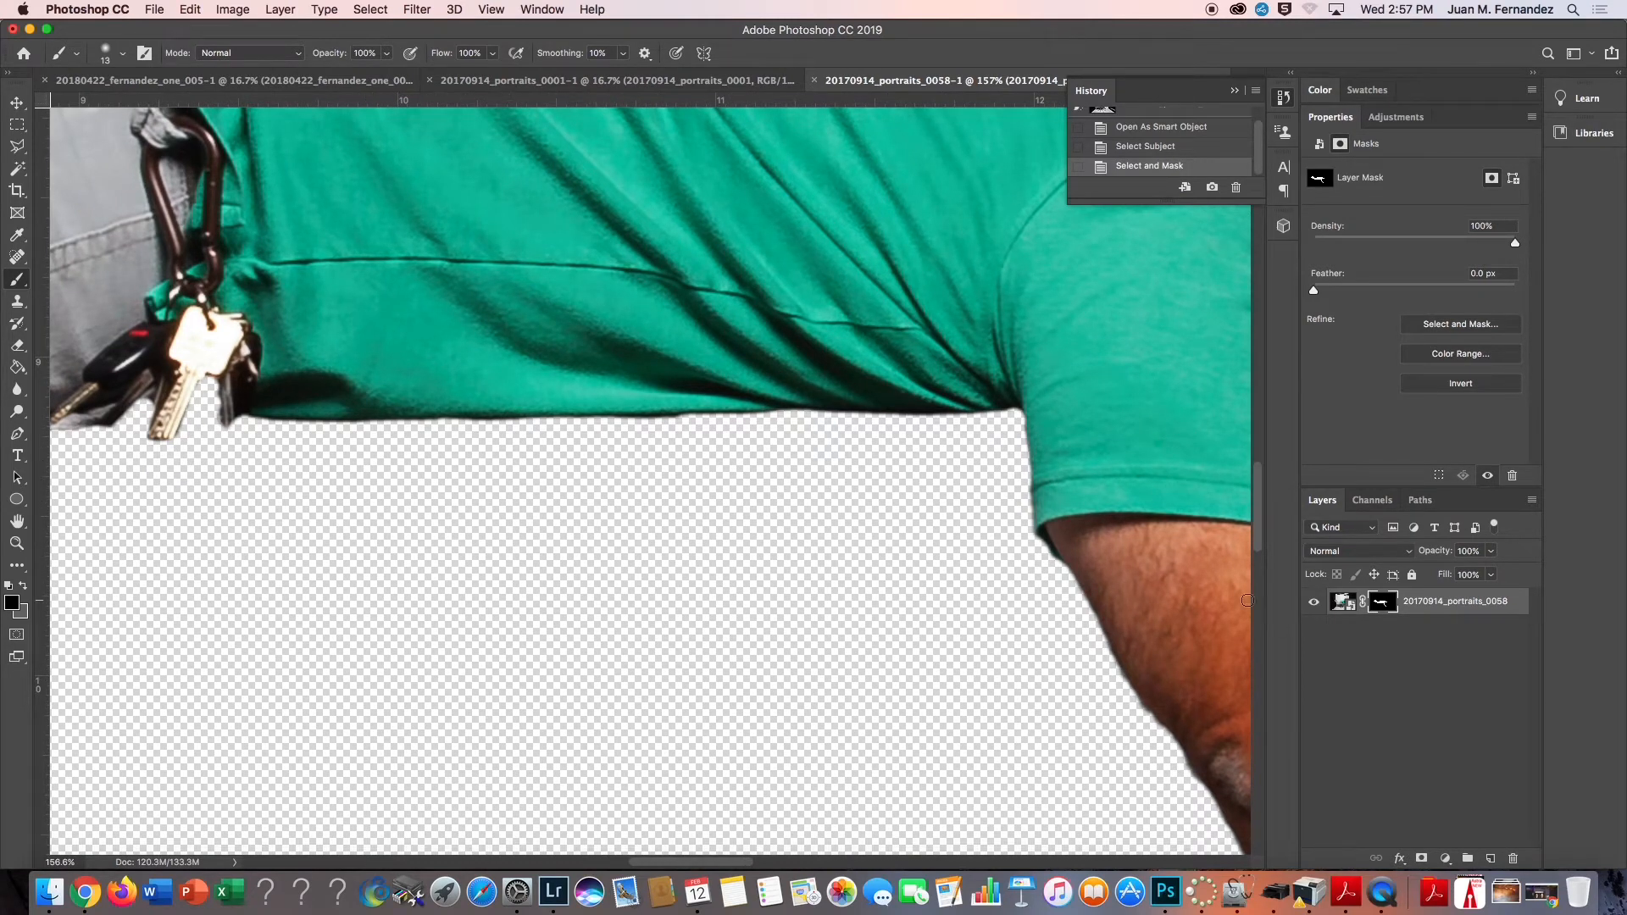
pyautogui.hscroll(10, 813, 519)
pyautogui.scroll(3, 814, 519)
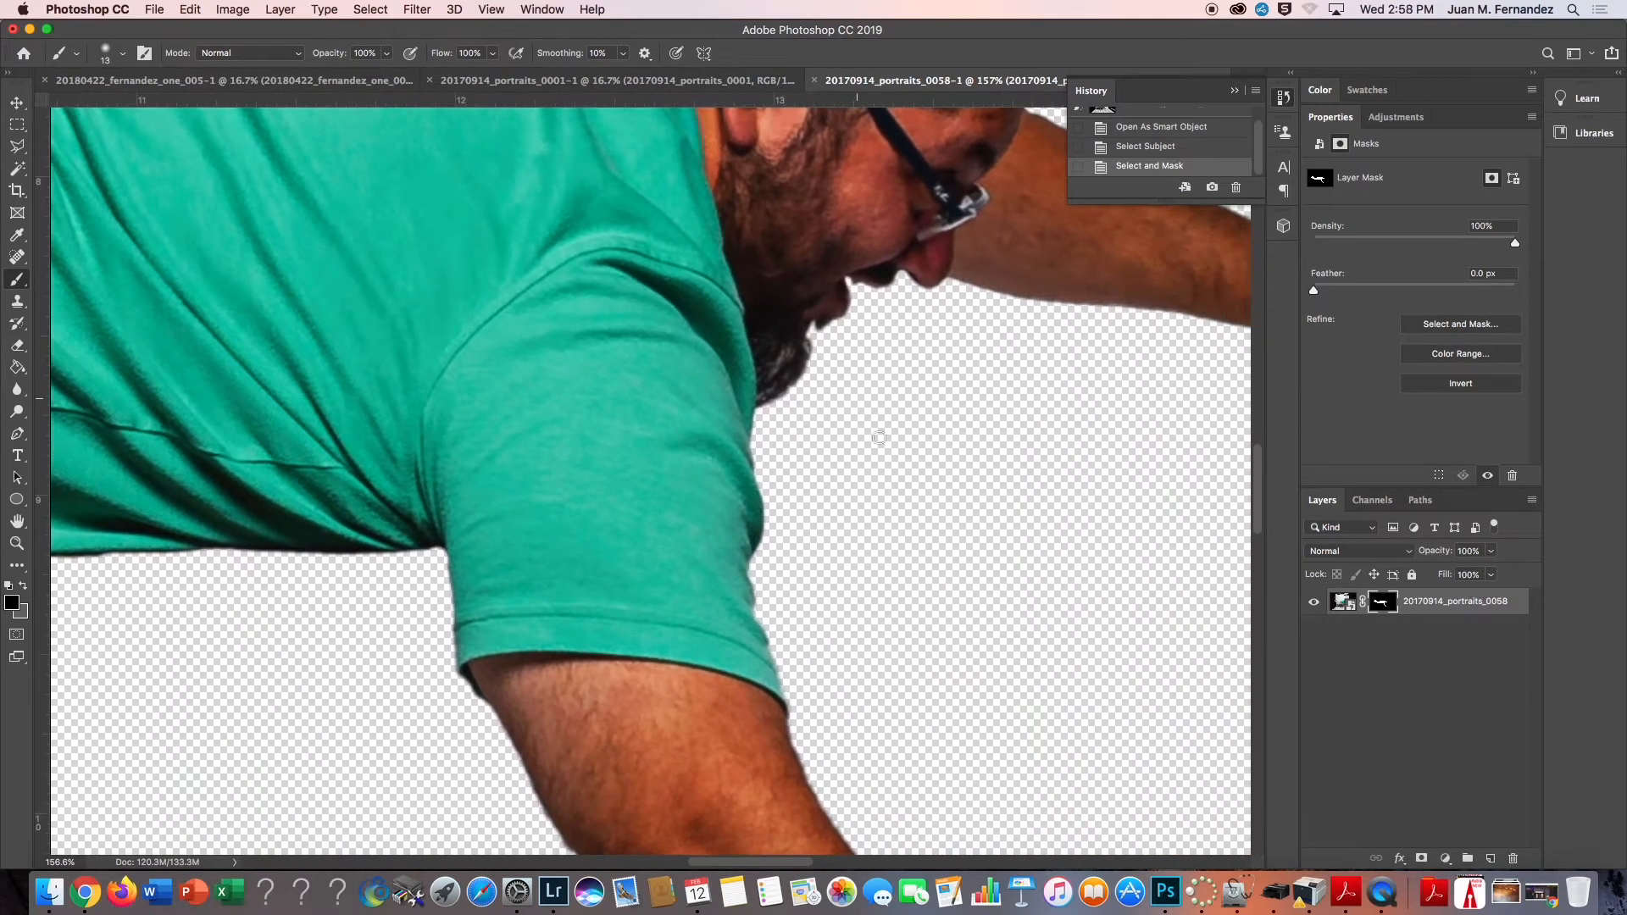
pyautogui.moveTo(977, 287); pyautogui.dragTo(895, 381)
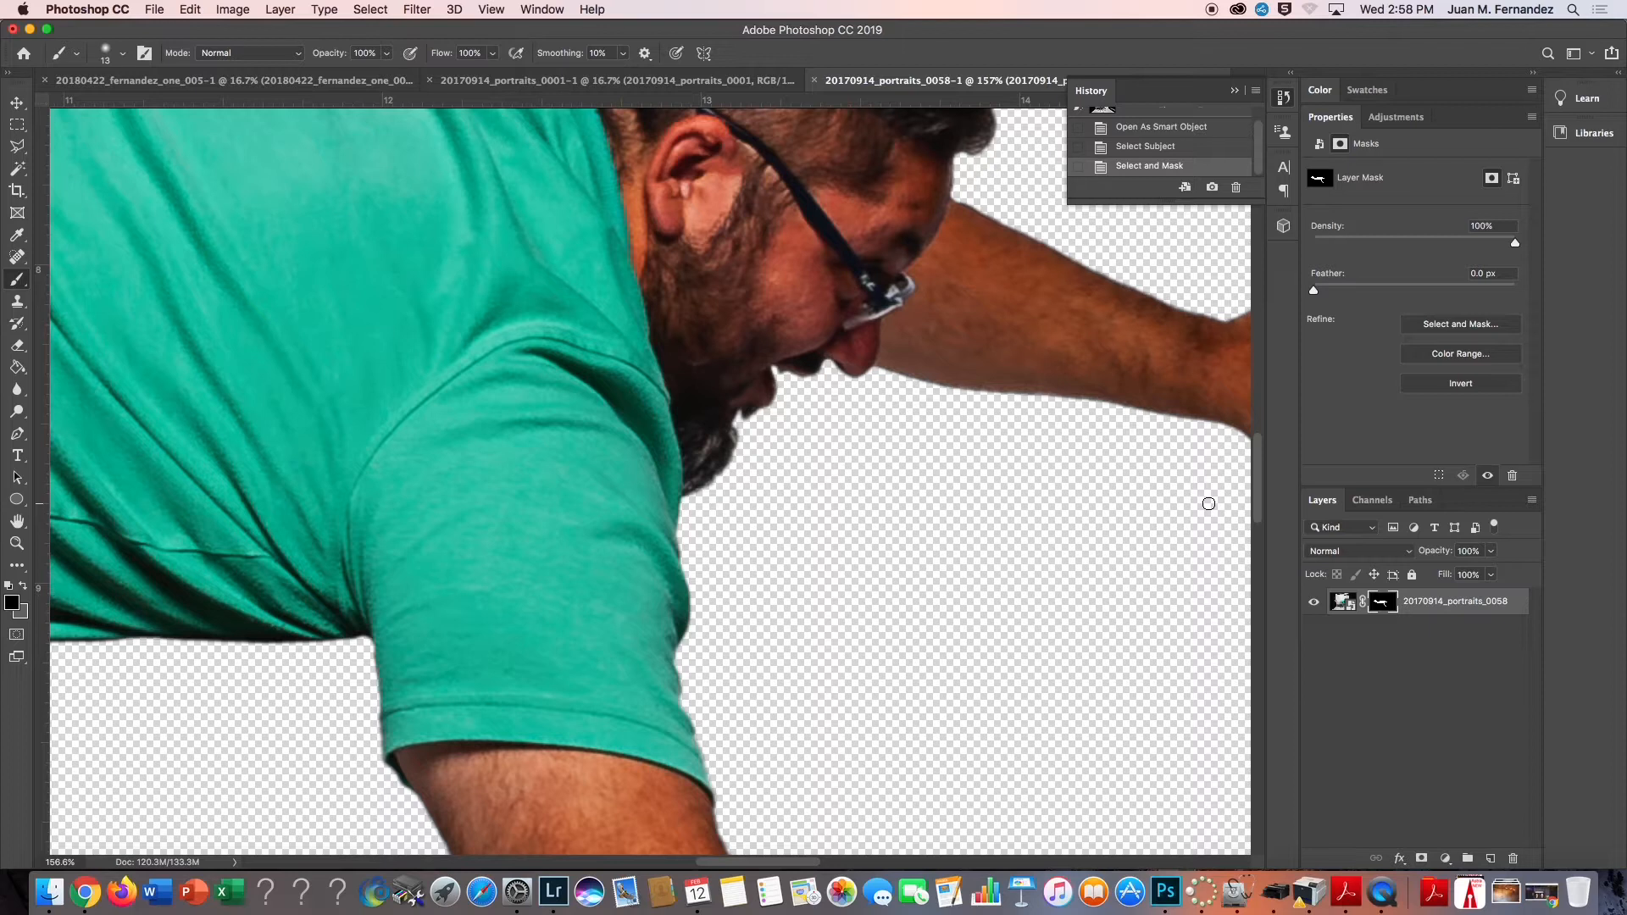
pyautogui.press('v')
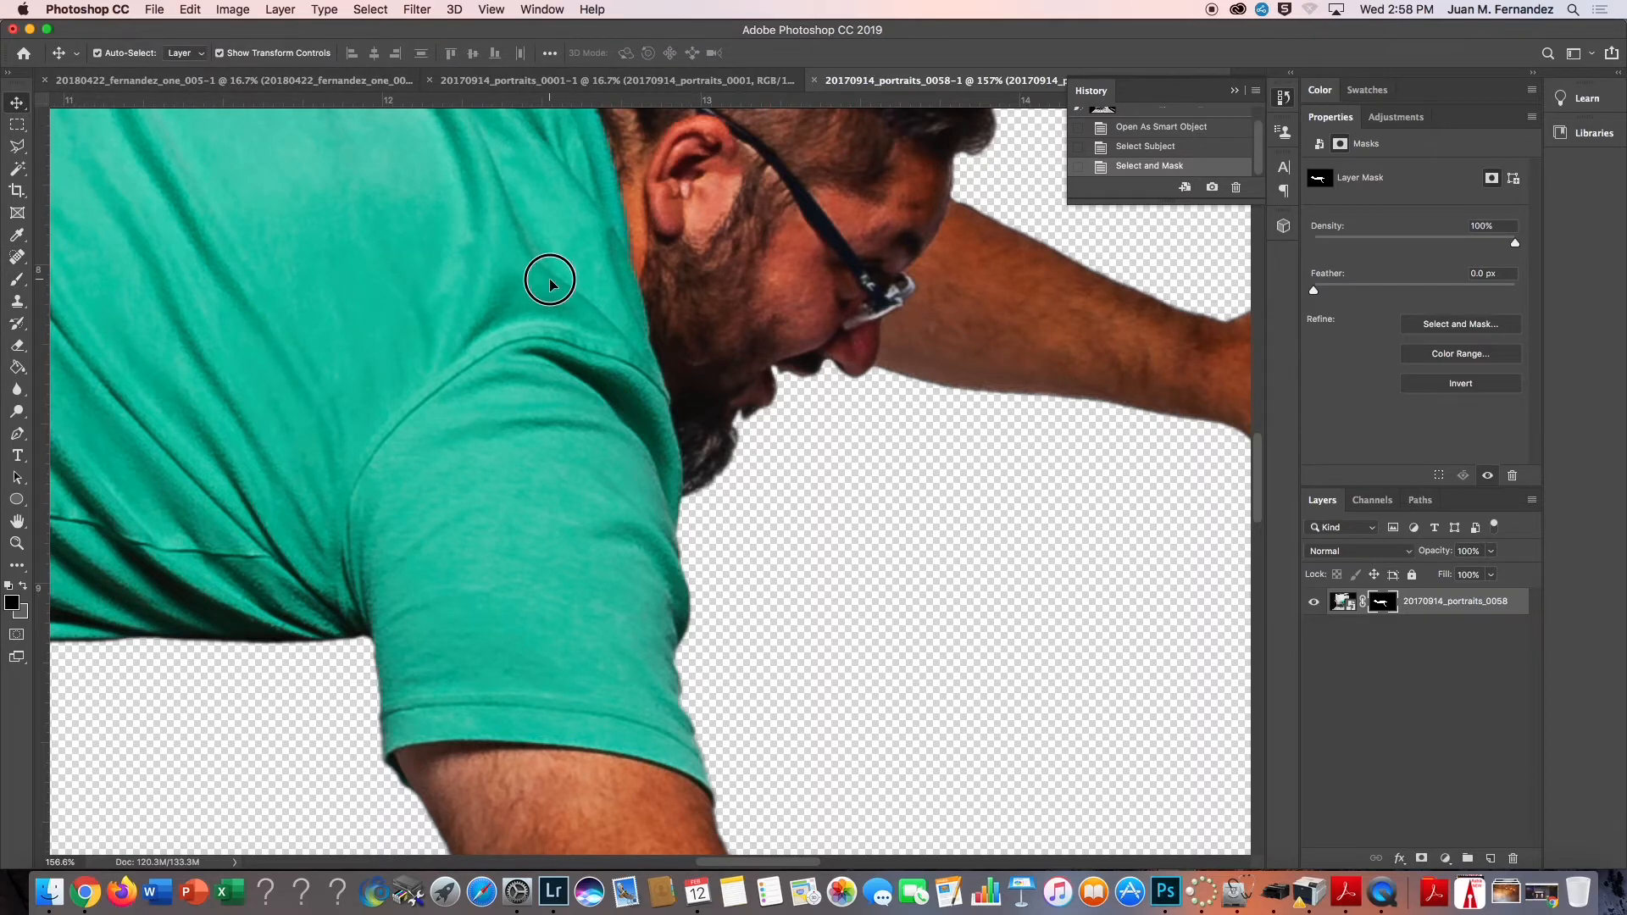
pyautogui.moveTo(549, 281); pyautogui.dragTo(903, 617)
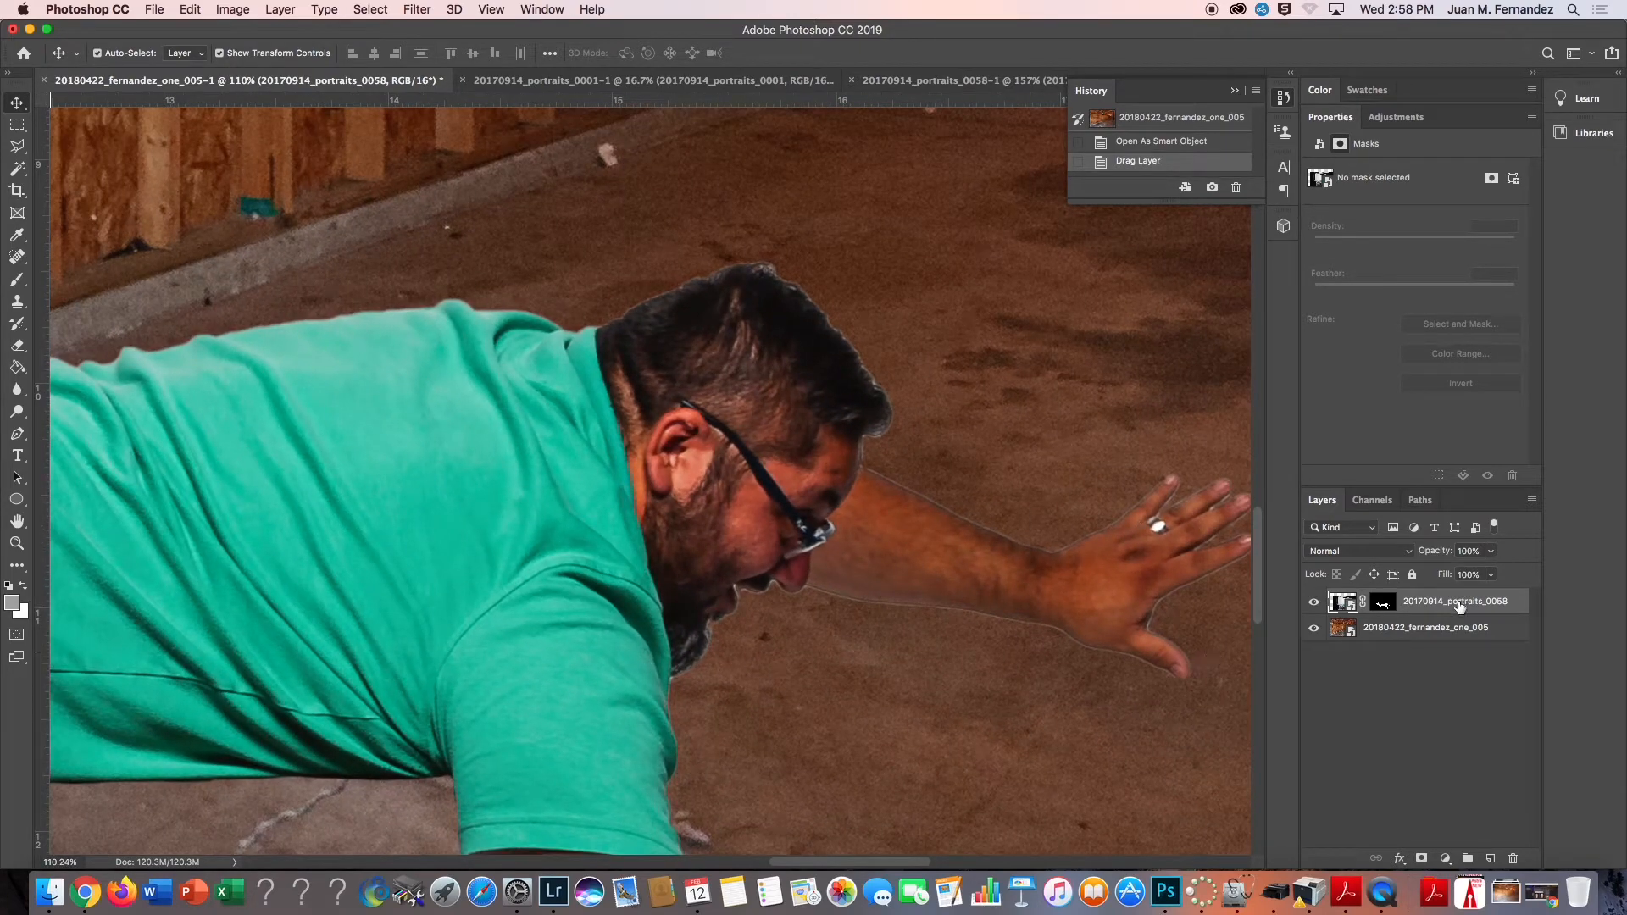
# Rename the garage photo layer as background and the cutout layer as "upside down" followed by the man's first name
pyautogui.doubleClick(1435, 627)
pyautogui.write('background')
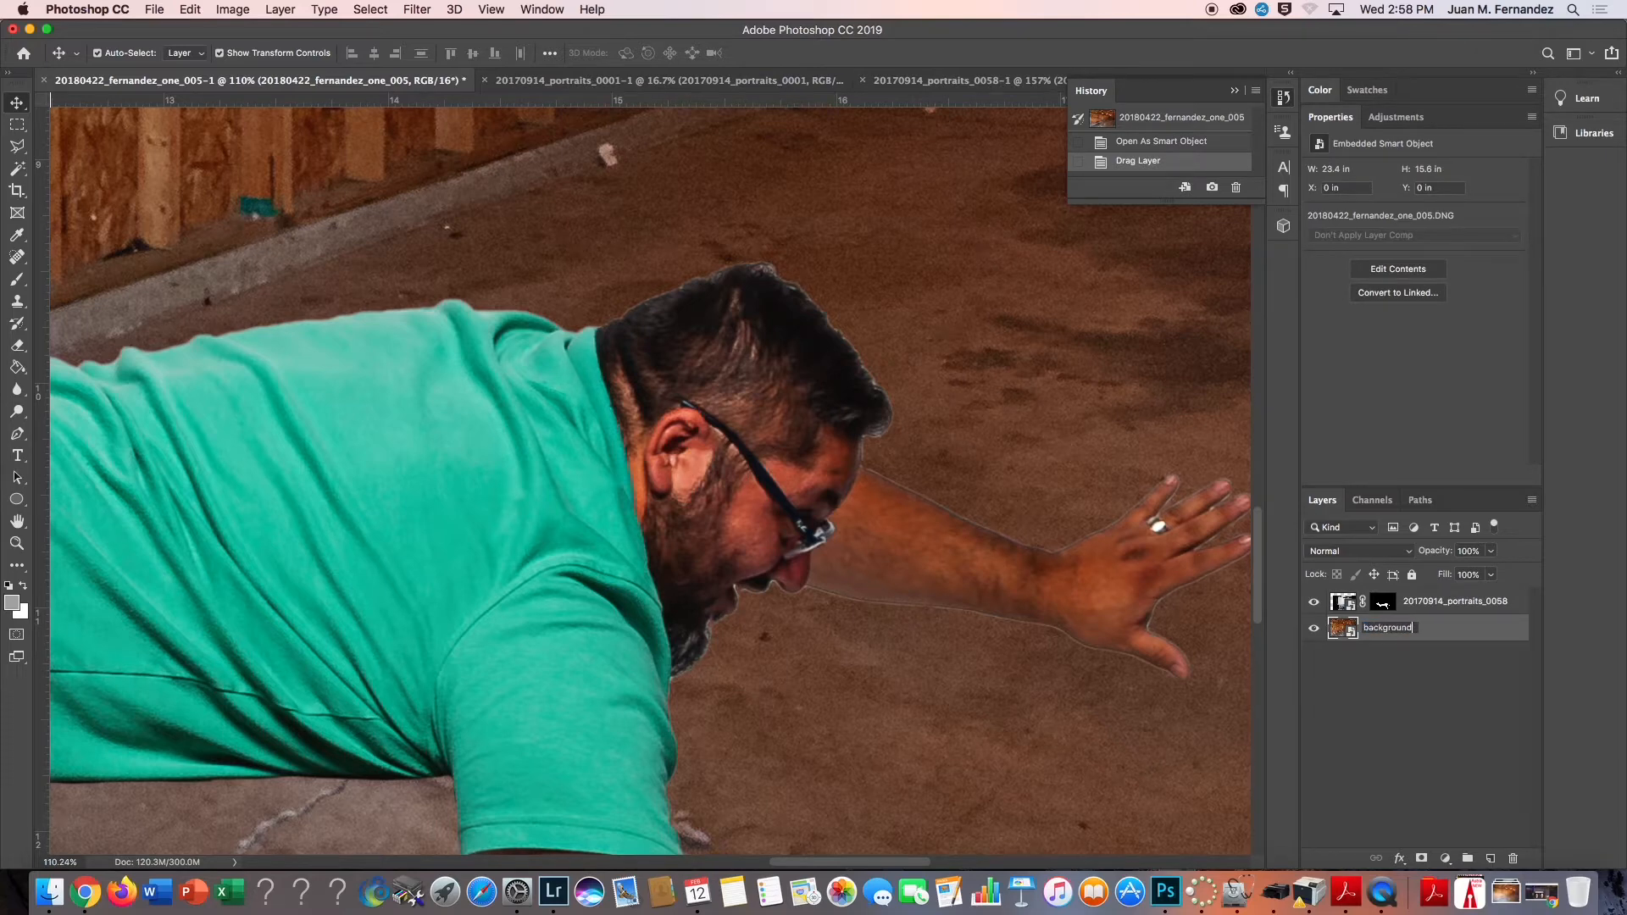
pyautogui.doubleClick(1478, 601)
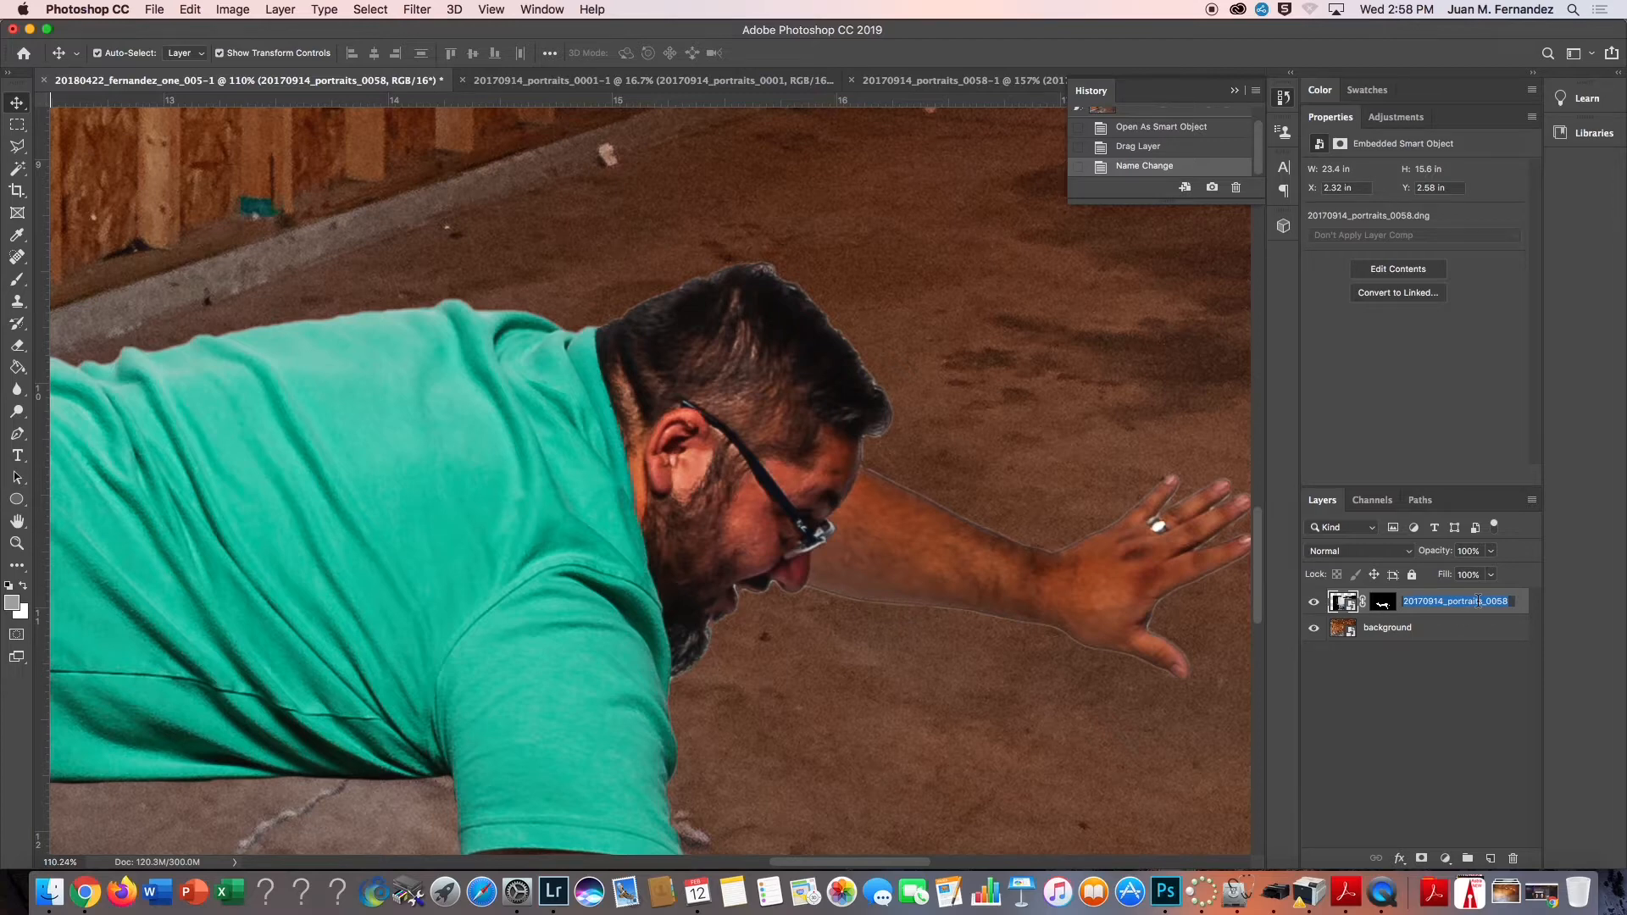
pyautogui.write('f')
pyautogui.press('Return')
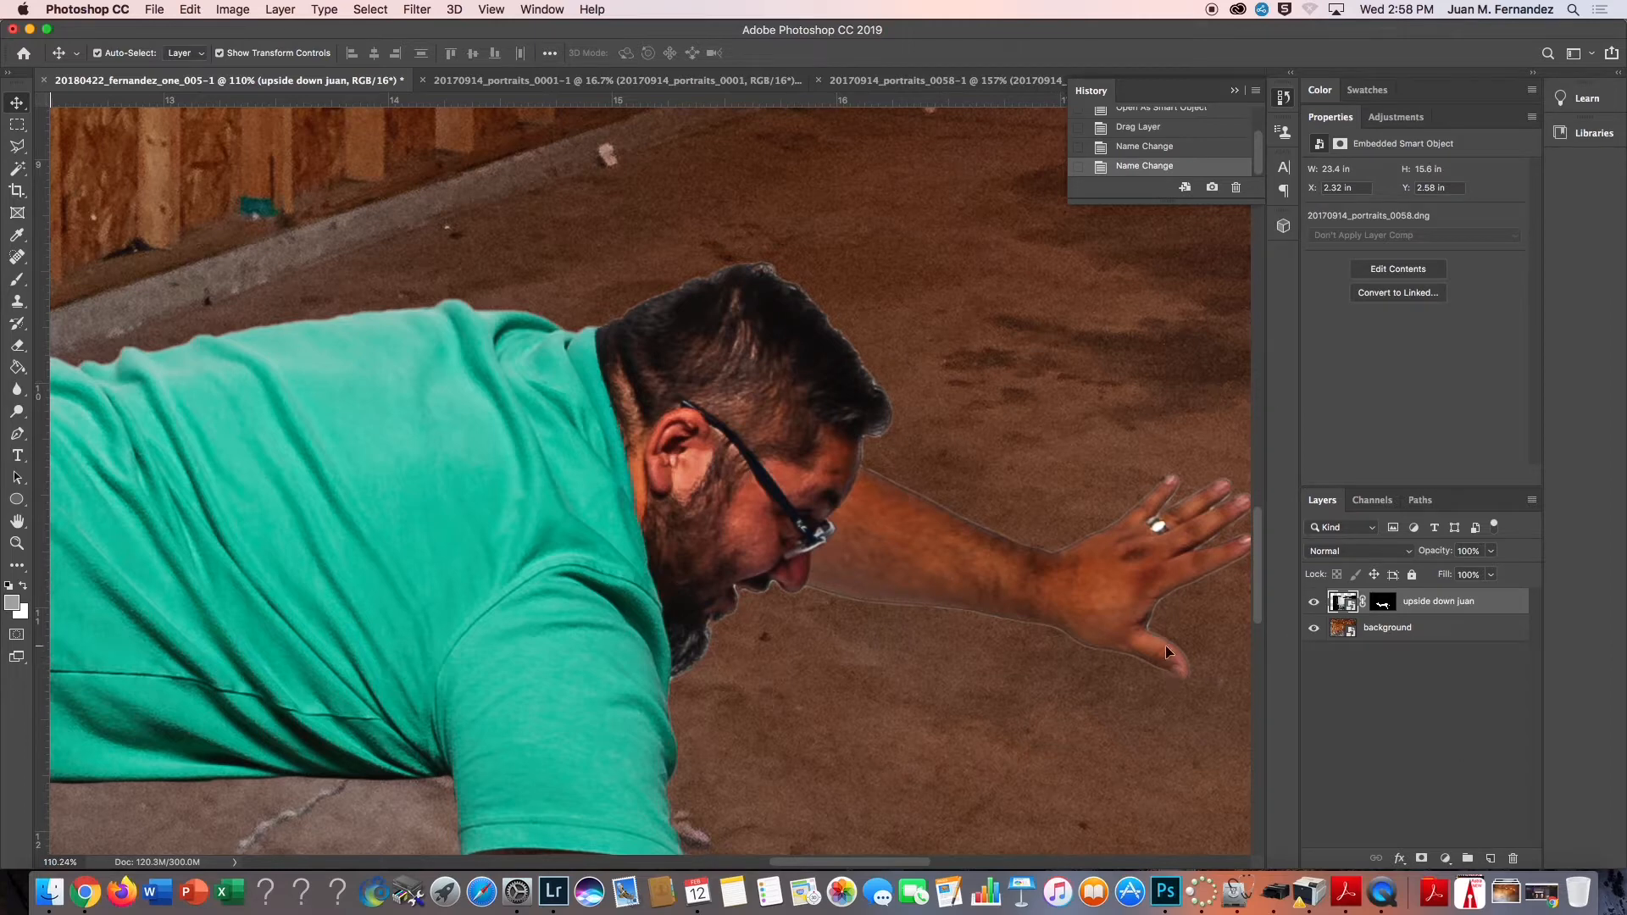
# Load the cutout layer's mask as a selection and contract the selection by 3 pixels
pyautogui.moveTo(1383, 618); pyautogui.dragTo(1390, 614)
pyautogui.keyDown('super'); pyautogui.click(1385, 604); pyautogui.keyUp('super')
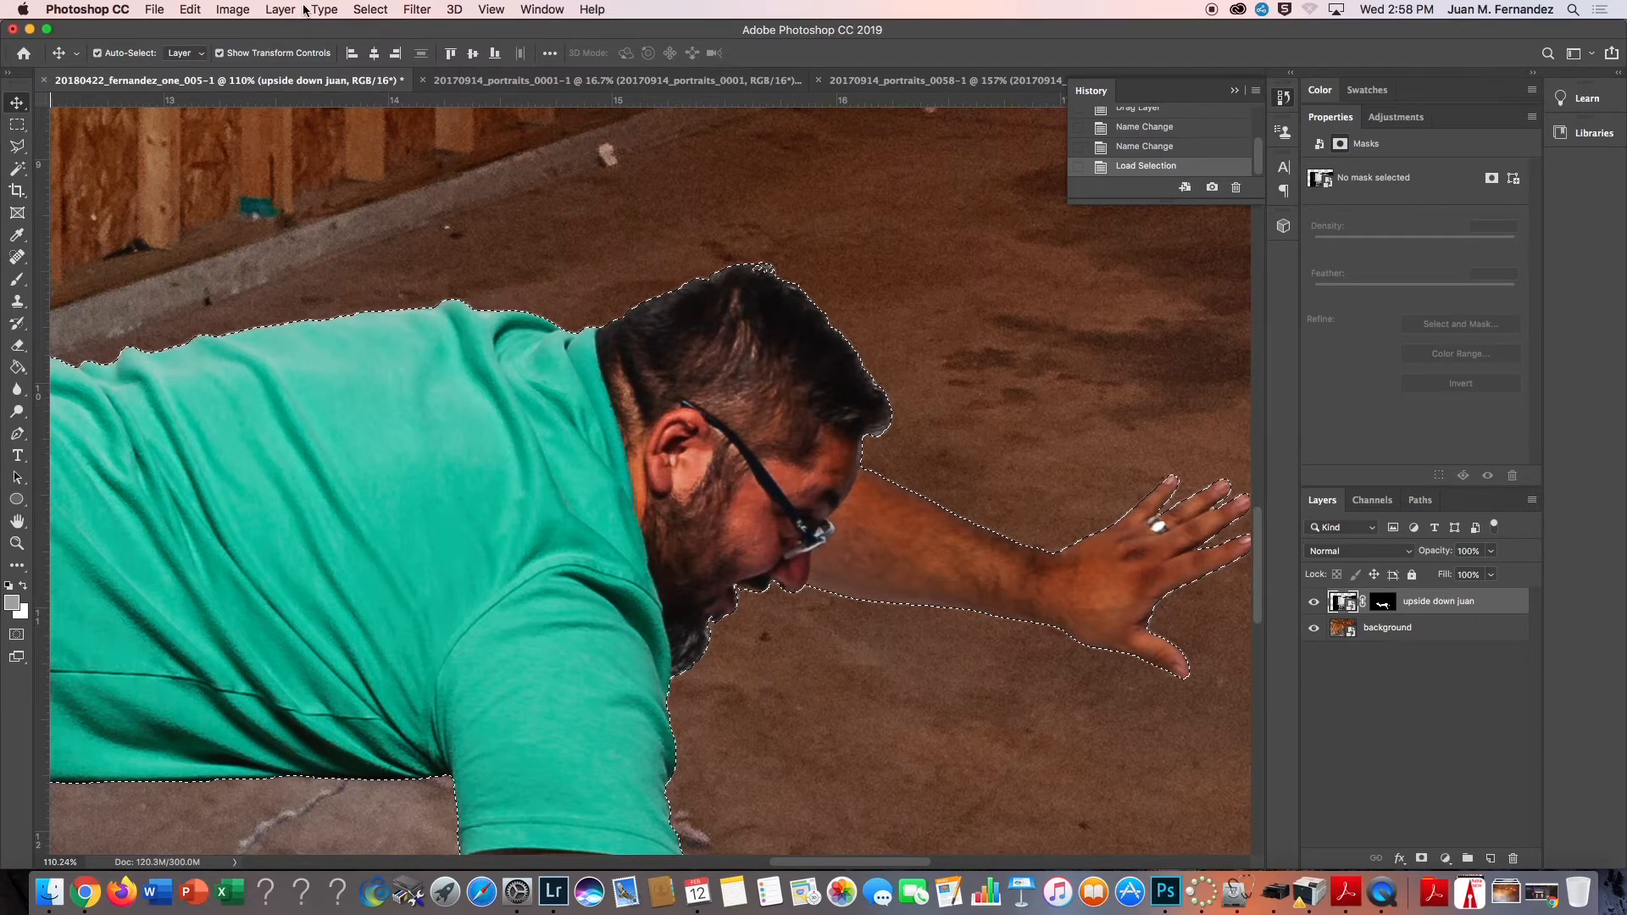
pyautogui.click(381, 10)
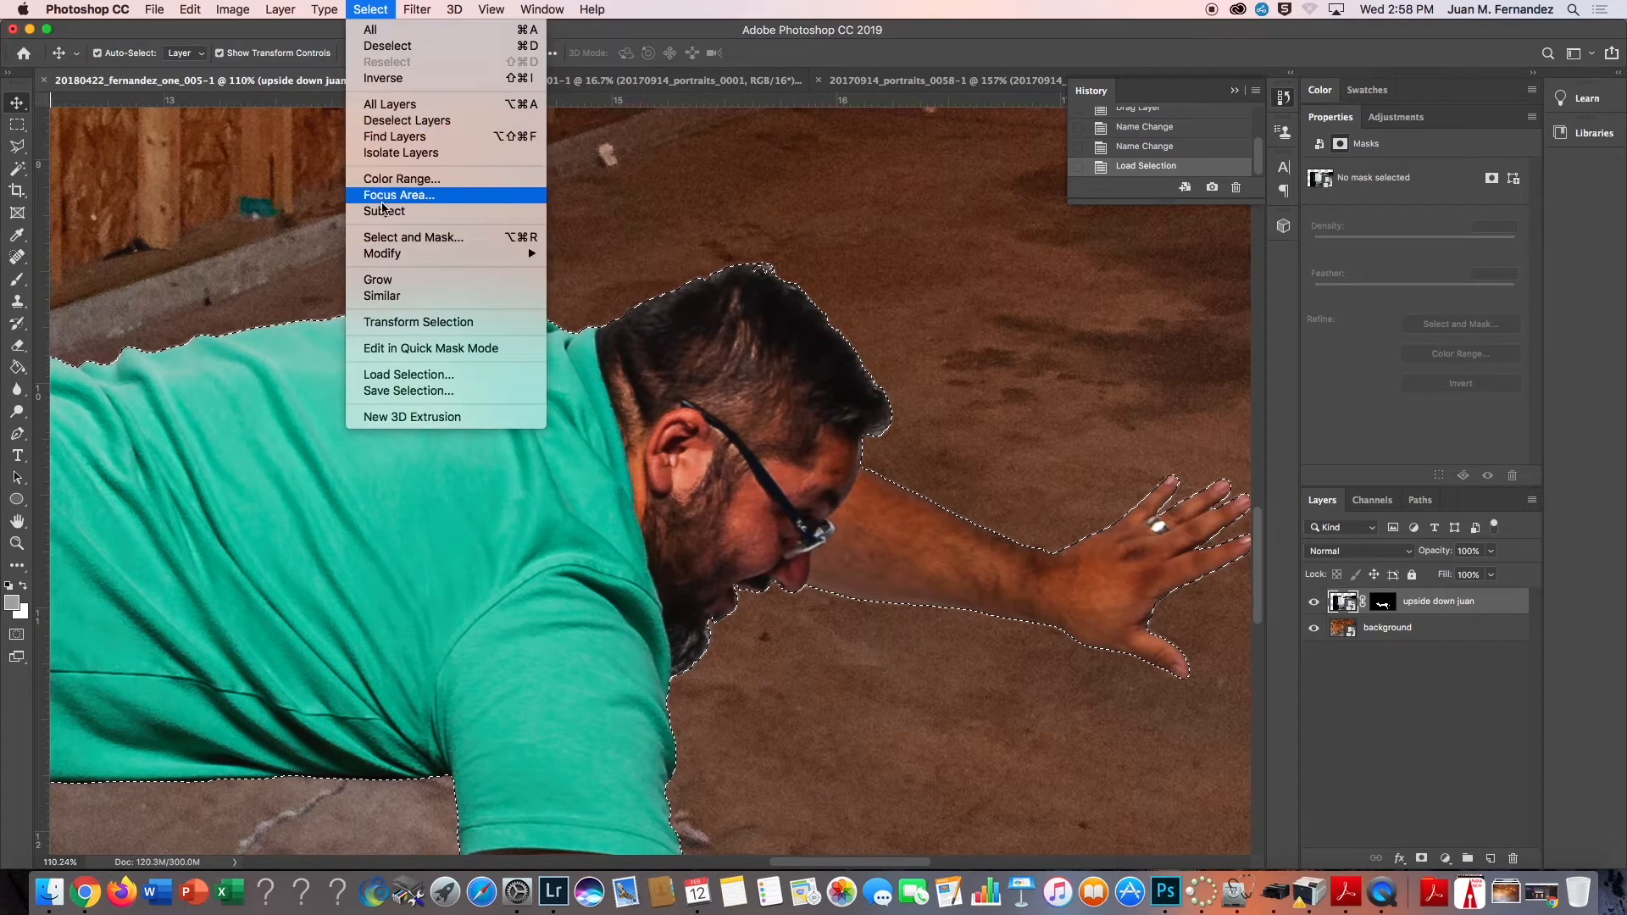
pyautogui.moveTo(410, 254)
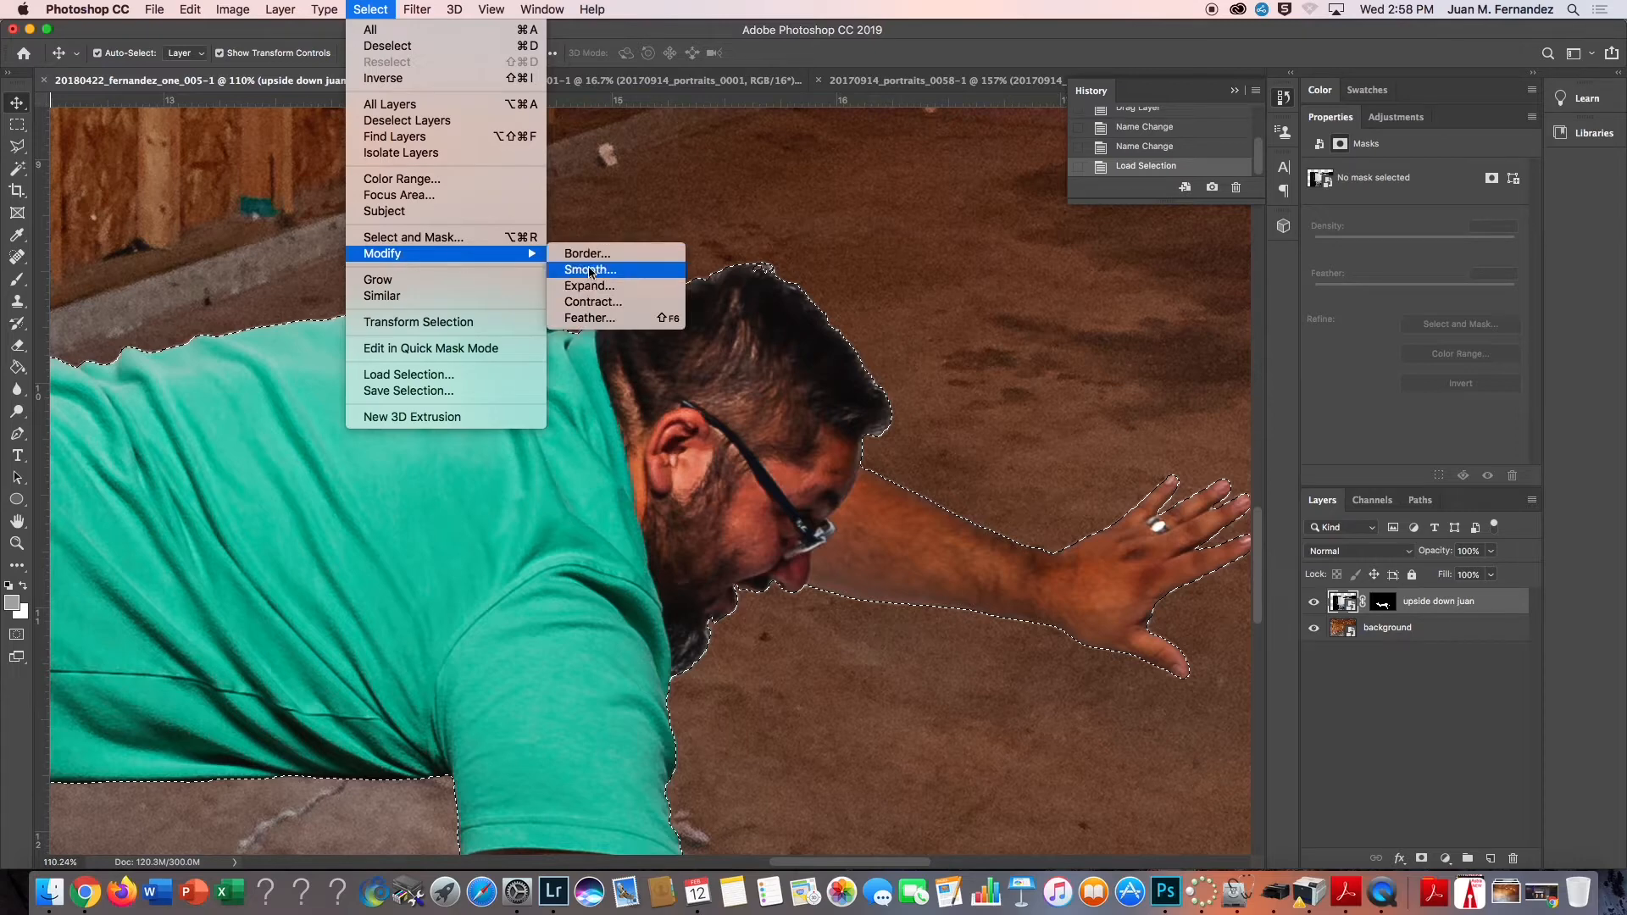
pyautogui.click(585, 302)
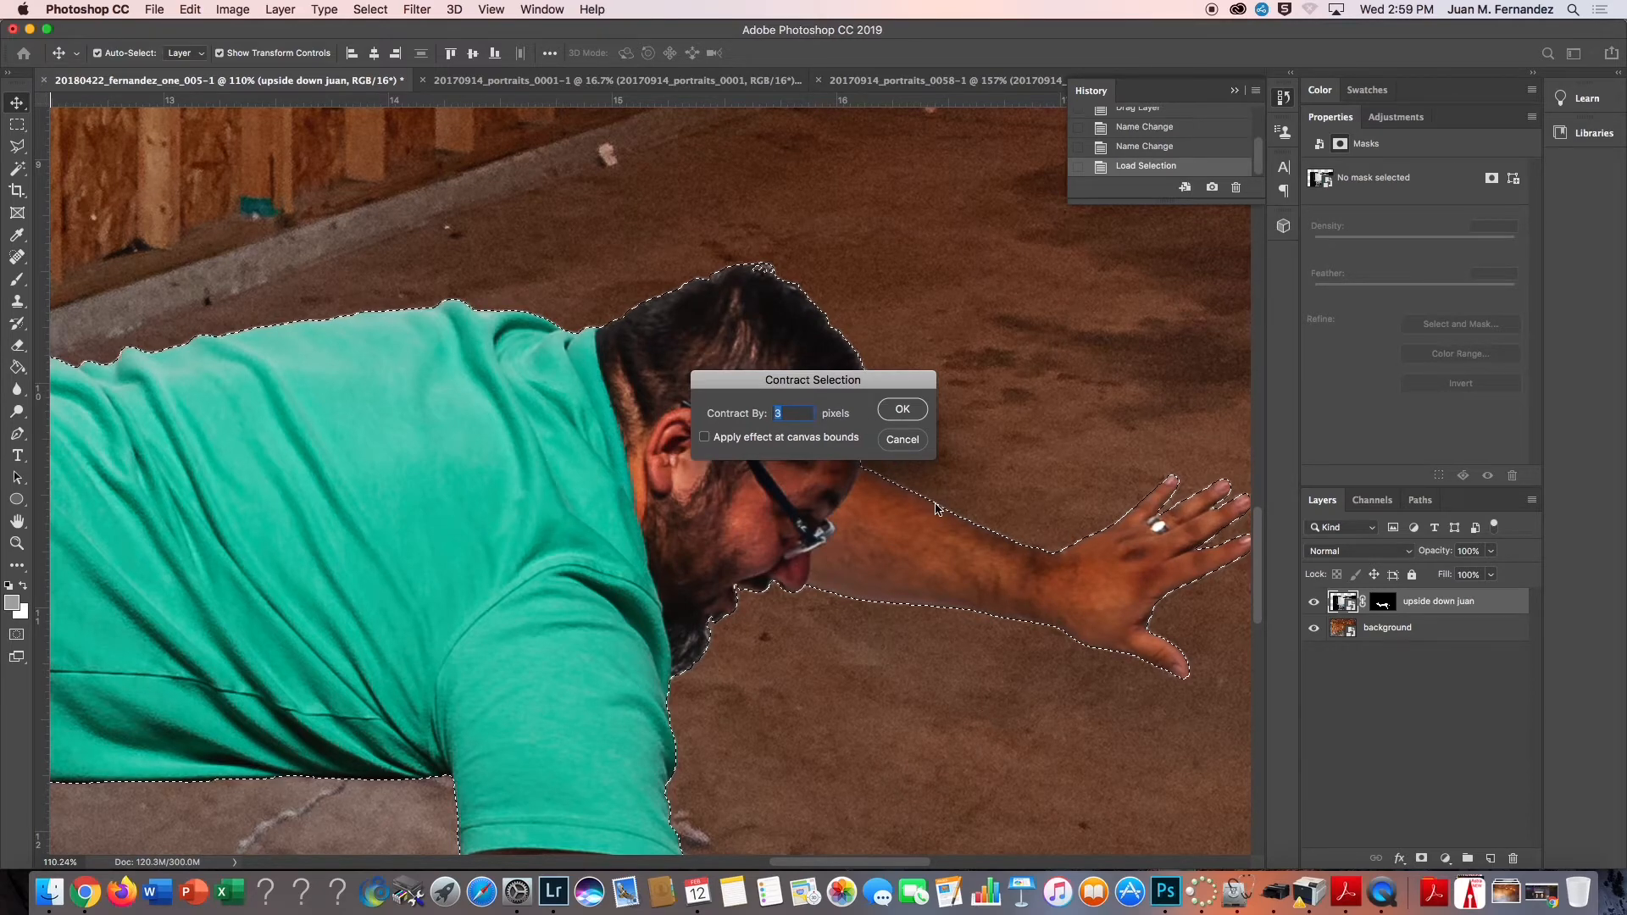
pyautogui.keyDown('super'); pyautogui.click(968, 522); pyautogui.keyUp('super')
pyautogui.press('Return')
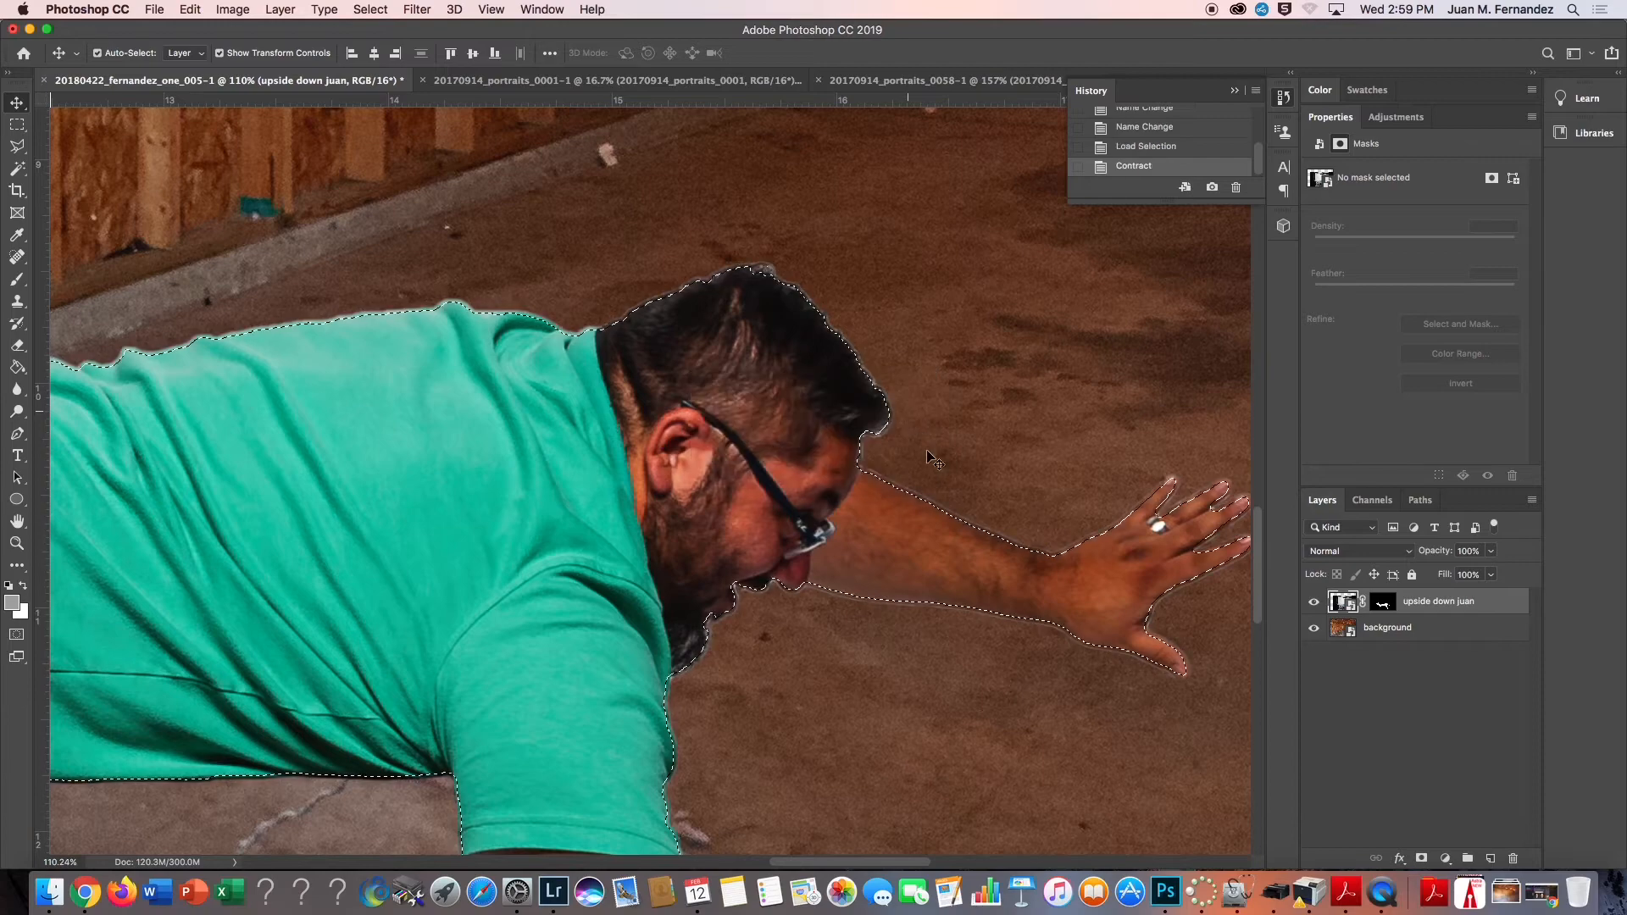
# Invert the contracted selection so that it covers everything outside the man
pyautogui.moveTo(932, 512)
pyautogui.mouseDown()
pyautogui.moveTo(1042, 545)
pyautogui.moveTo(958, 513)
pyautogui.mouseUp()
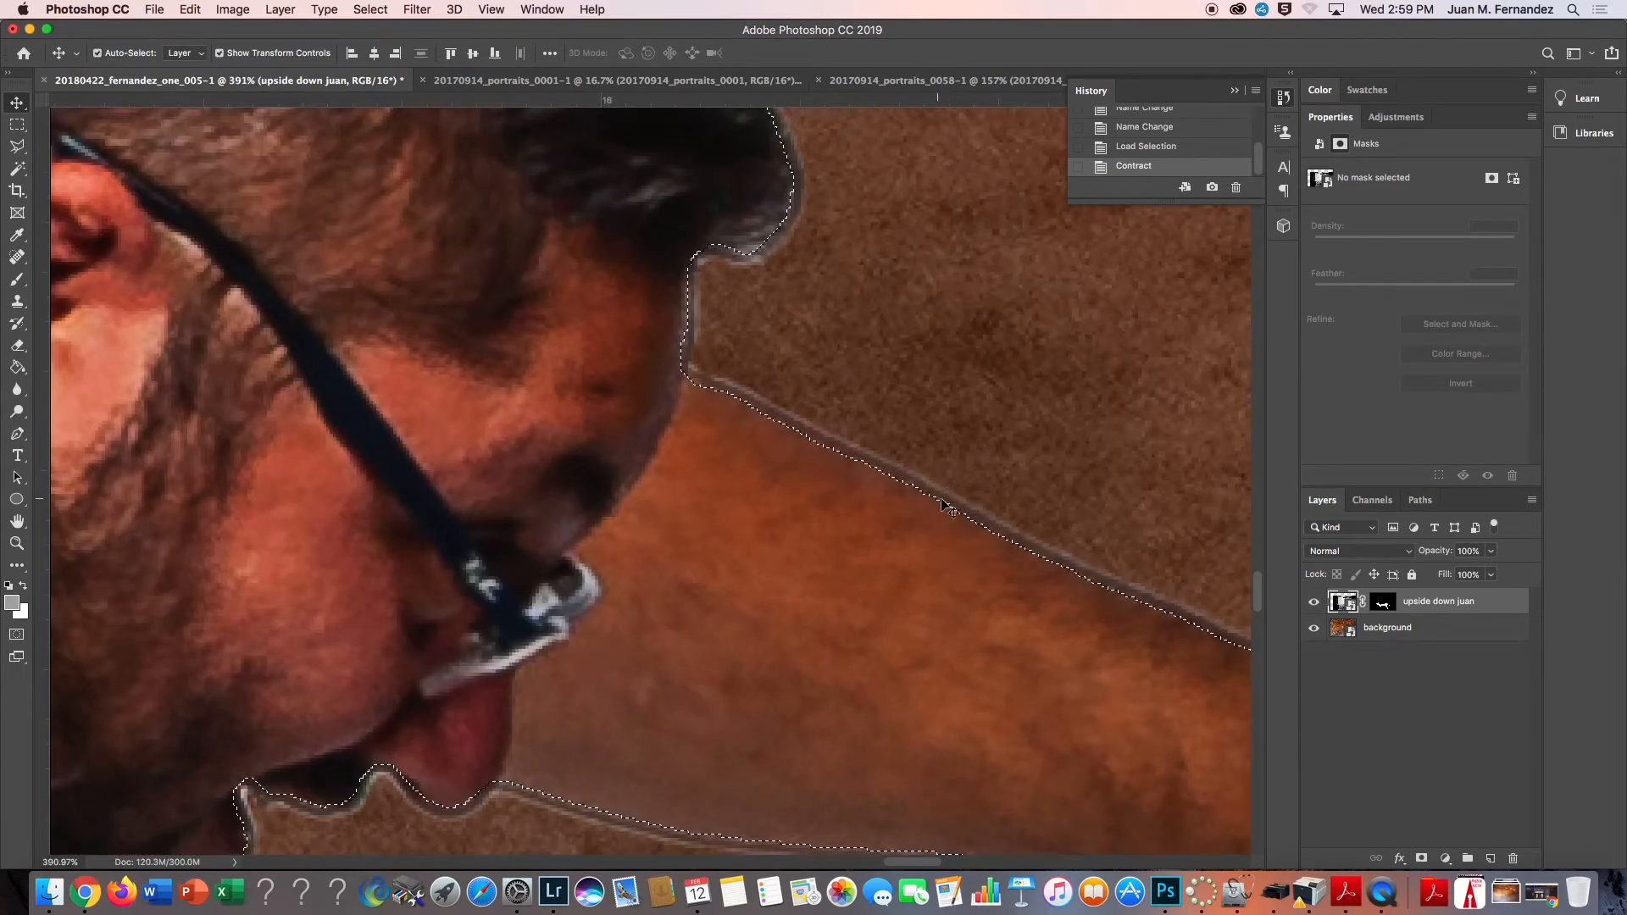
pyautogui.click(369, 10)
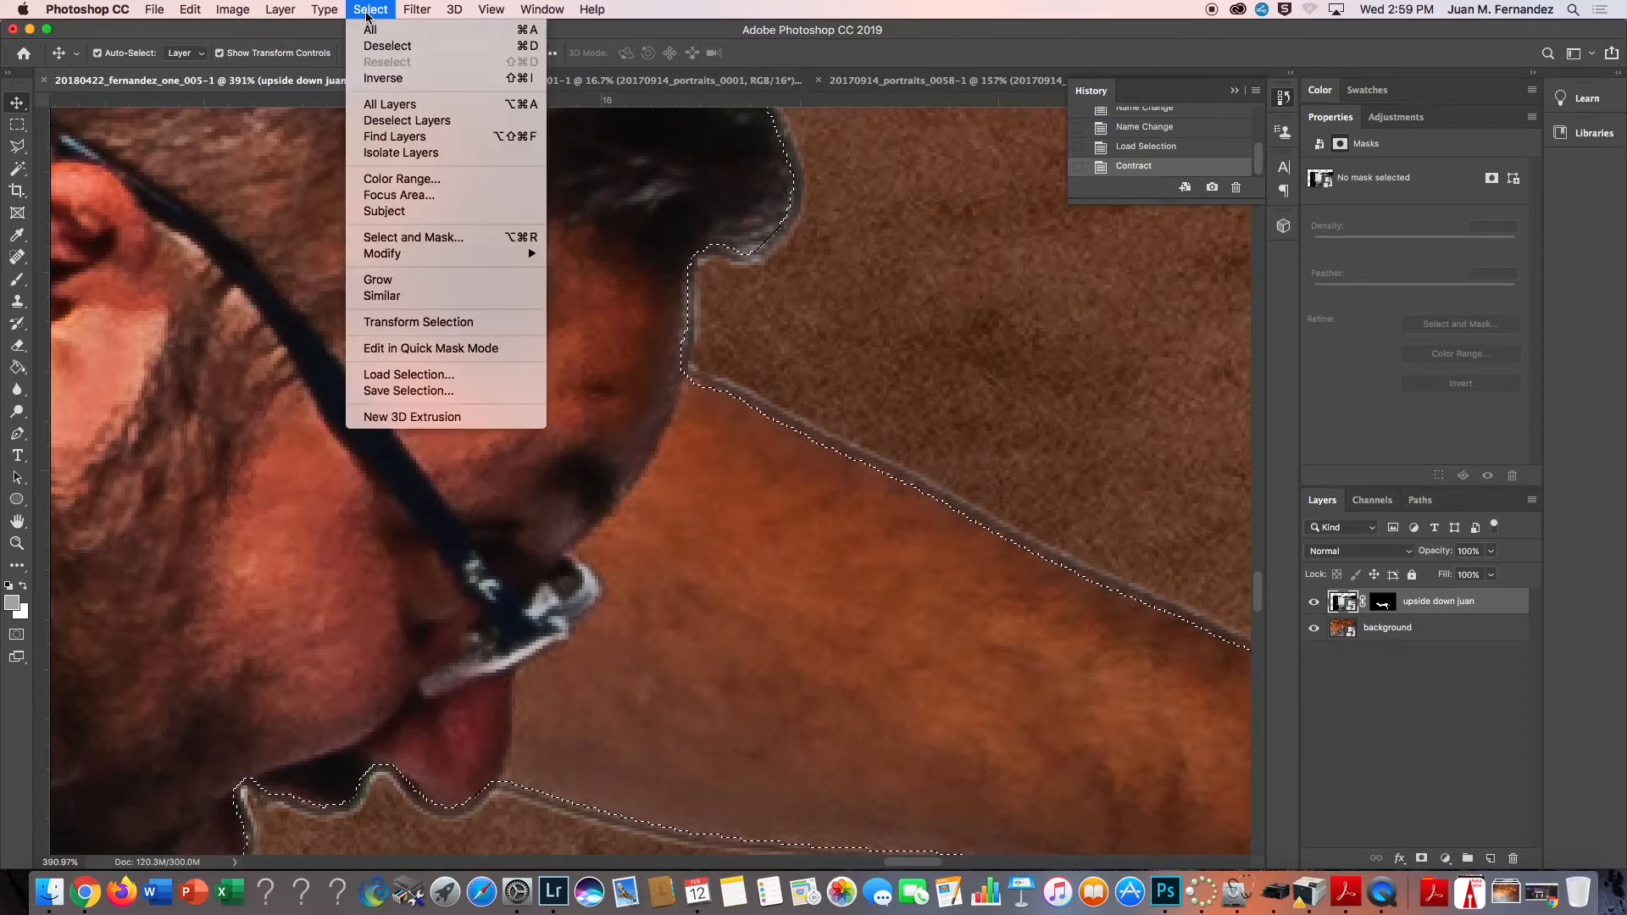
pyautogui.click(398, 78)
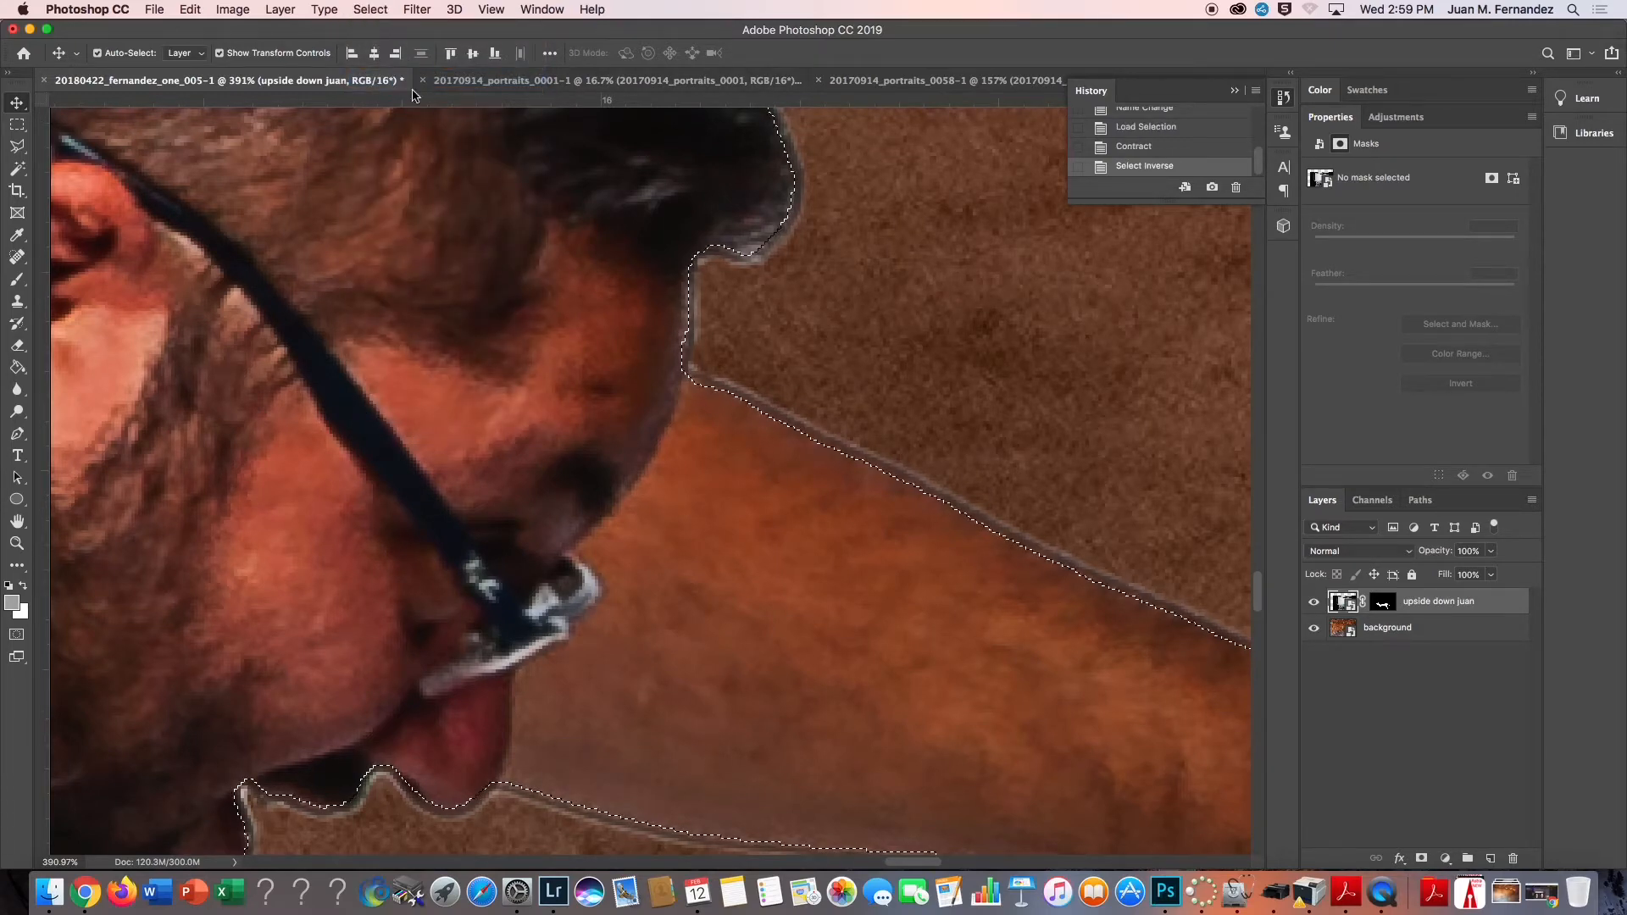
# Fill the selected area of the cutout's layer mask repeatedly with black using the Paint Bucket, and deselect to trim the light fringe
pyautogui.keyDown('alt'); pyautogui.click(1383, 607); pyautogui.keyUp('alt')
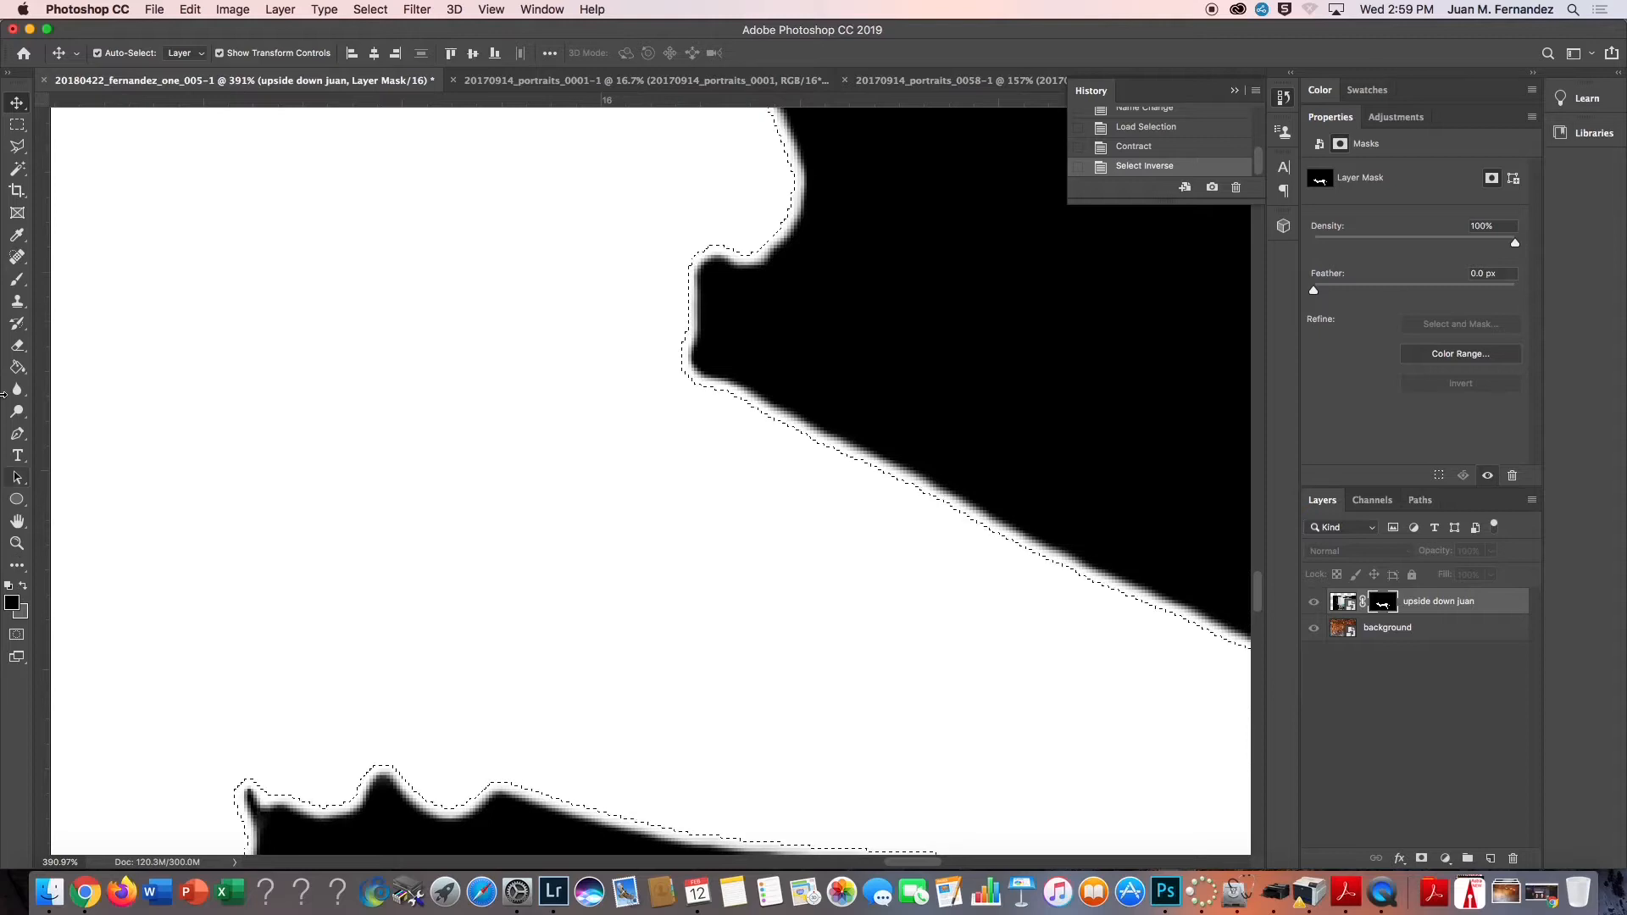
pyautogui.click(17, 369)
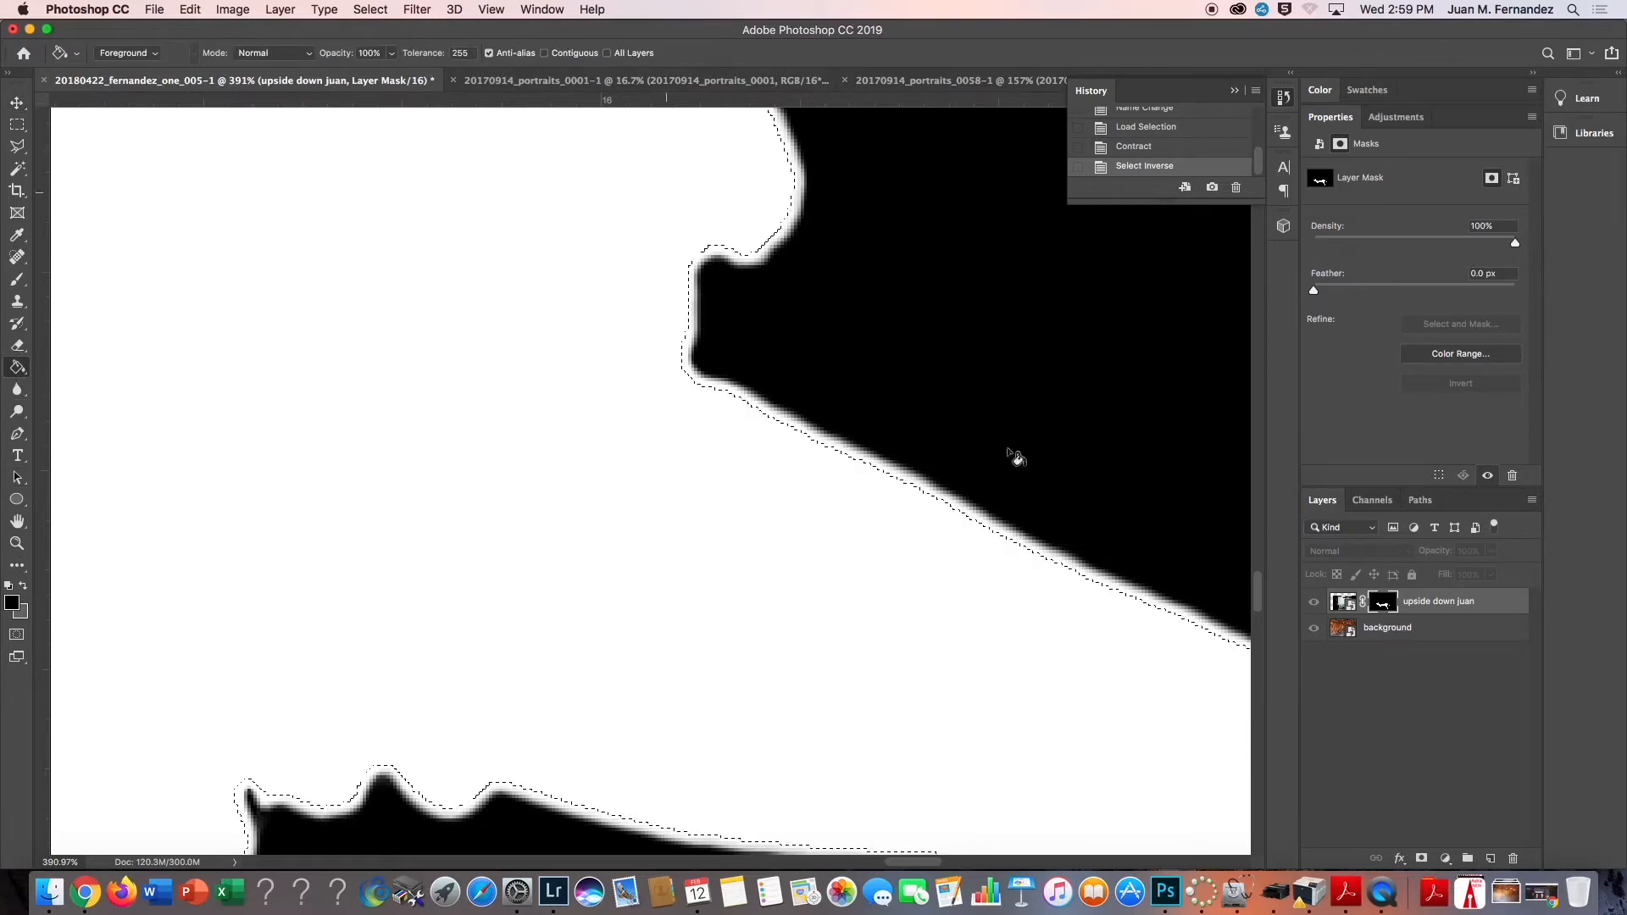
pyautogui.click(1040, 430)
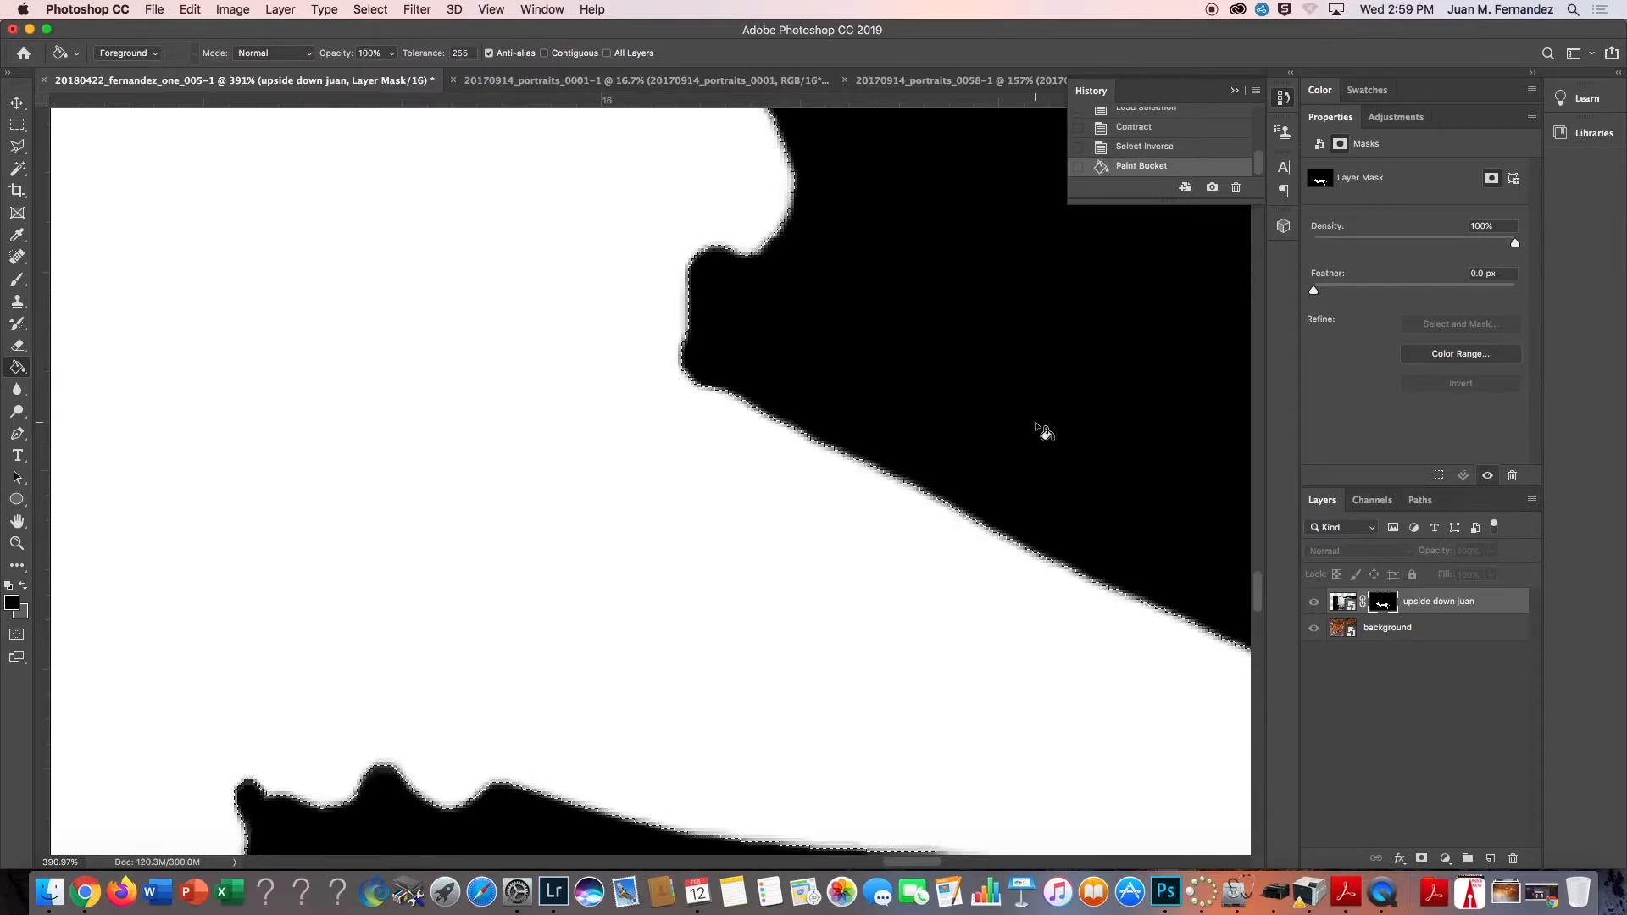
pyautogui.click(1037, 428)
pyautogui.click(1037, 428)
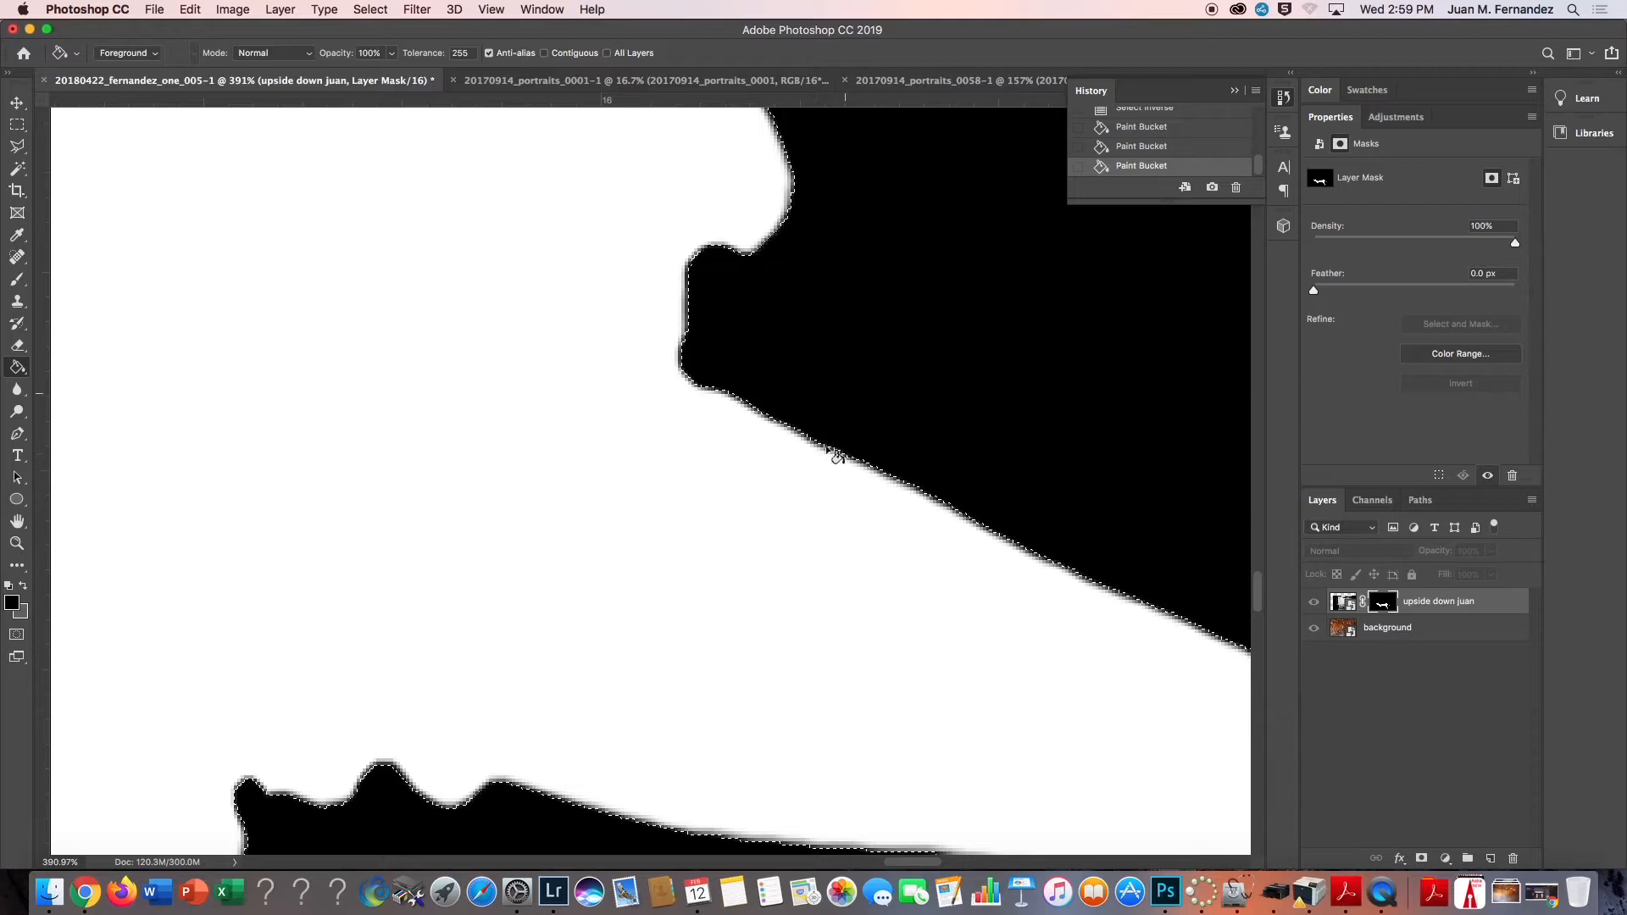
pyautogui.click(891, 374)
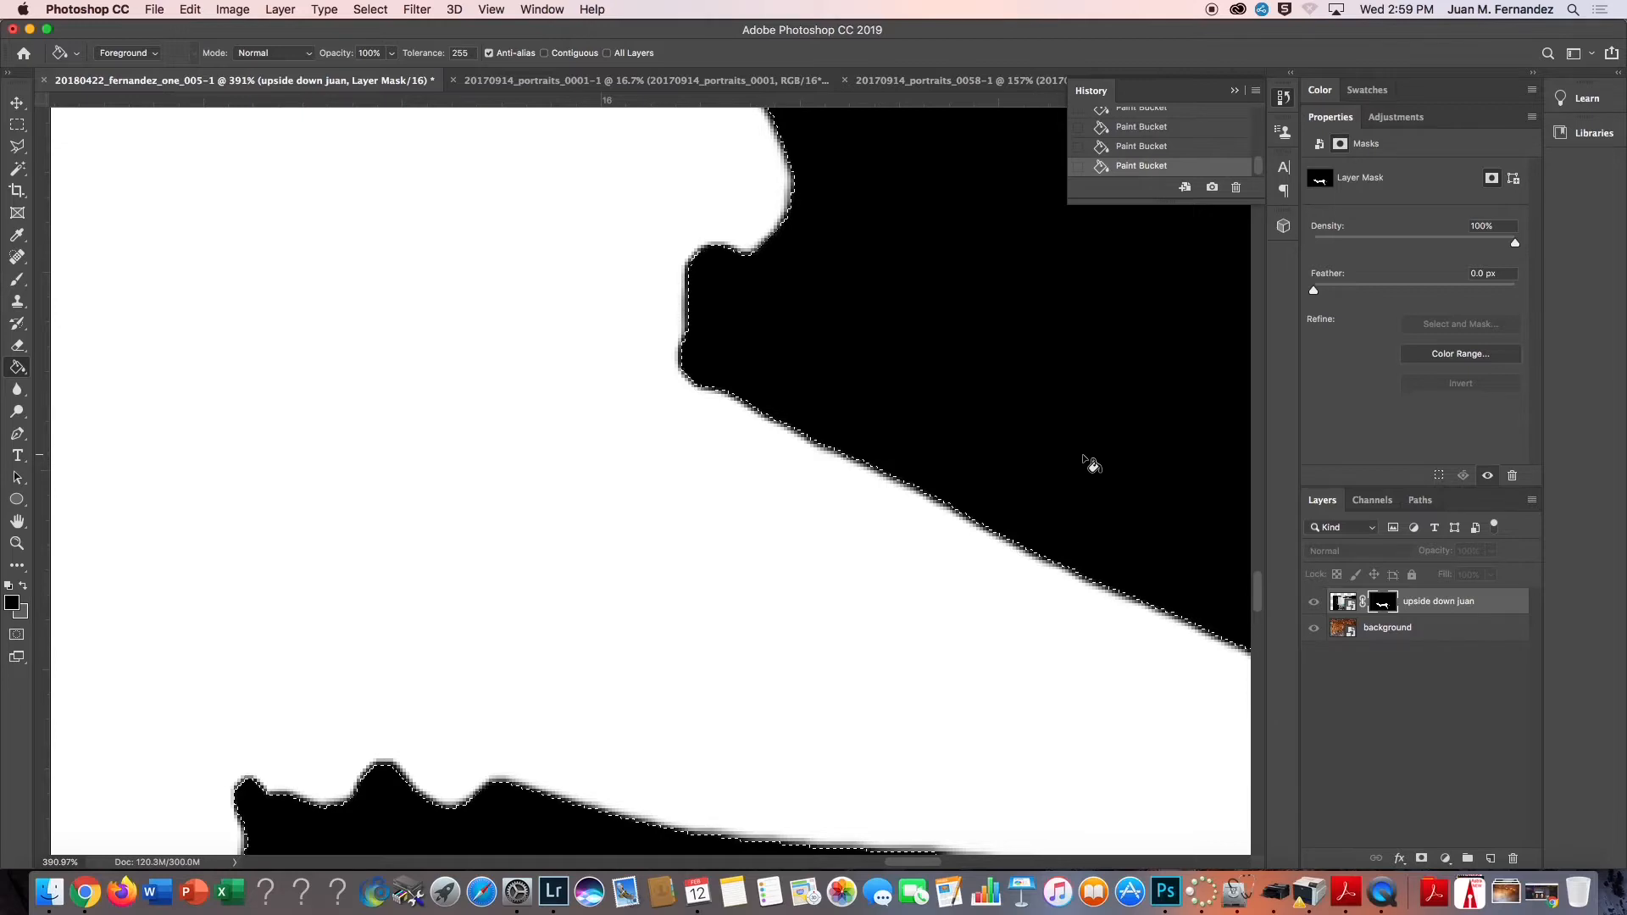
pyautogui.press('super+d')
pyautogui.keyDown('alt'); pyautogui.click(1382, 604); pyautogui.keyUp('alt')
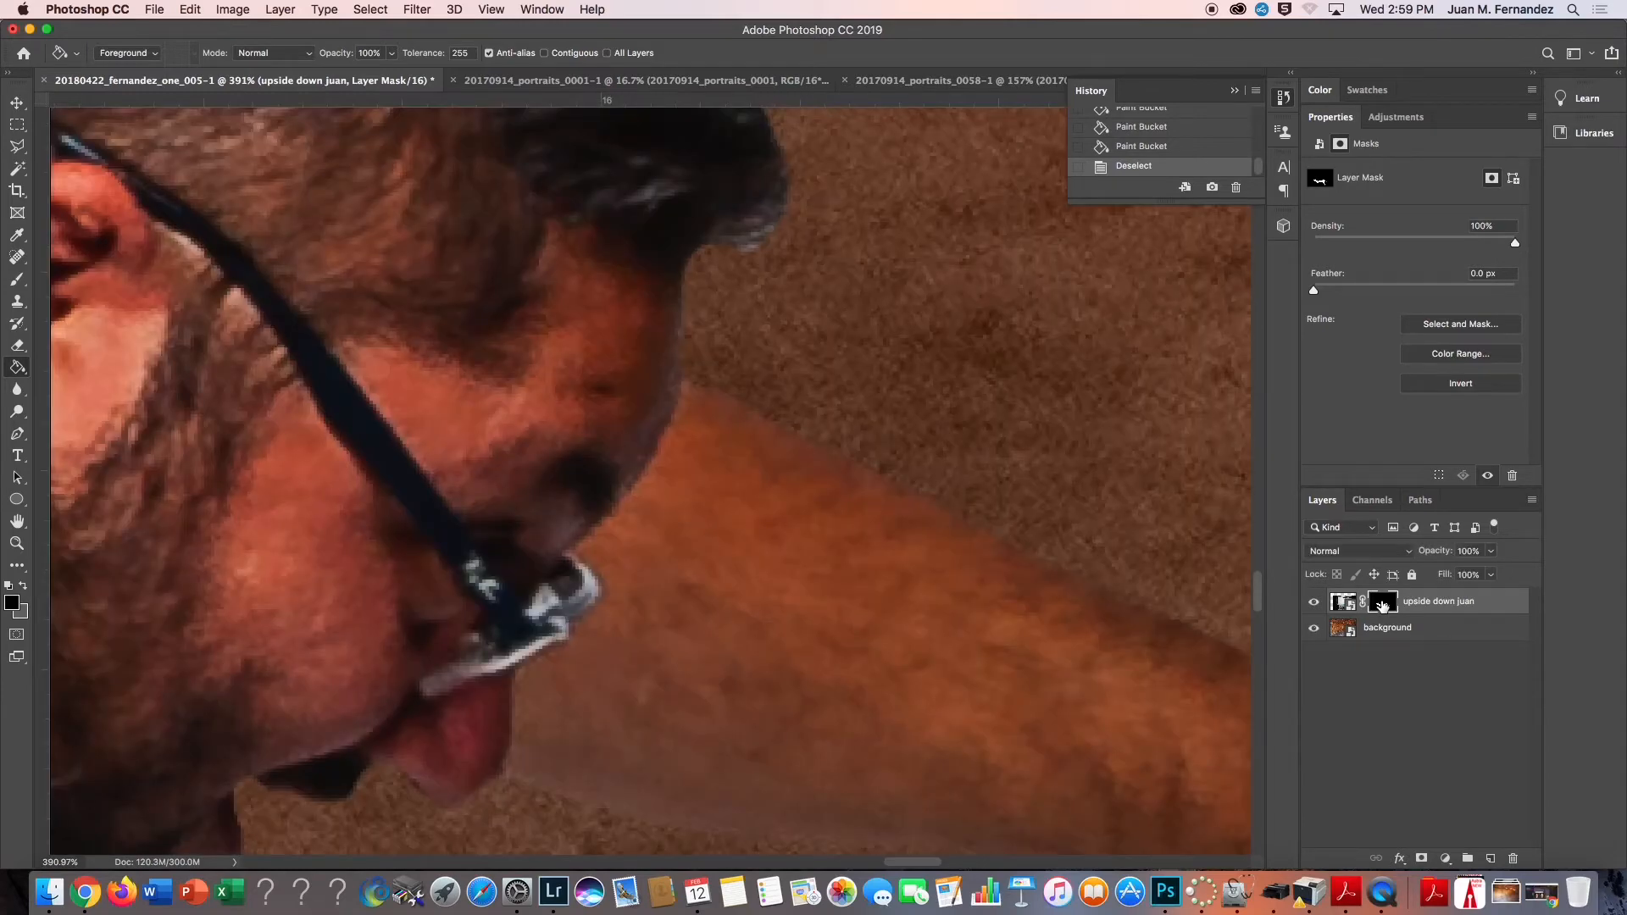
# Rotate the cutout man by 79.89° into a handstand and move him to the left side of the garage
pyautogui.scroll(-10, 720, 407)
pyautogui.hscroll(-5, 720, 407)
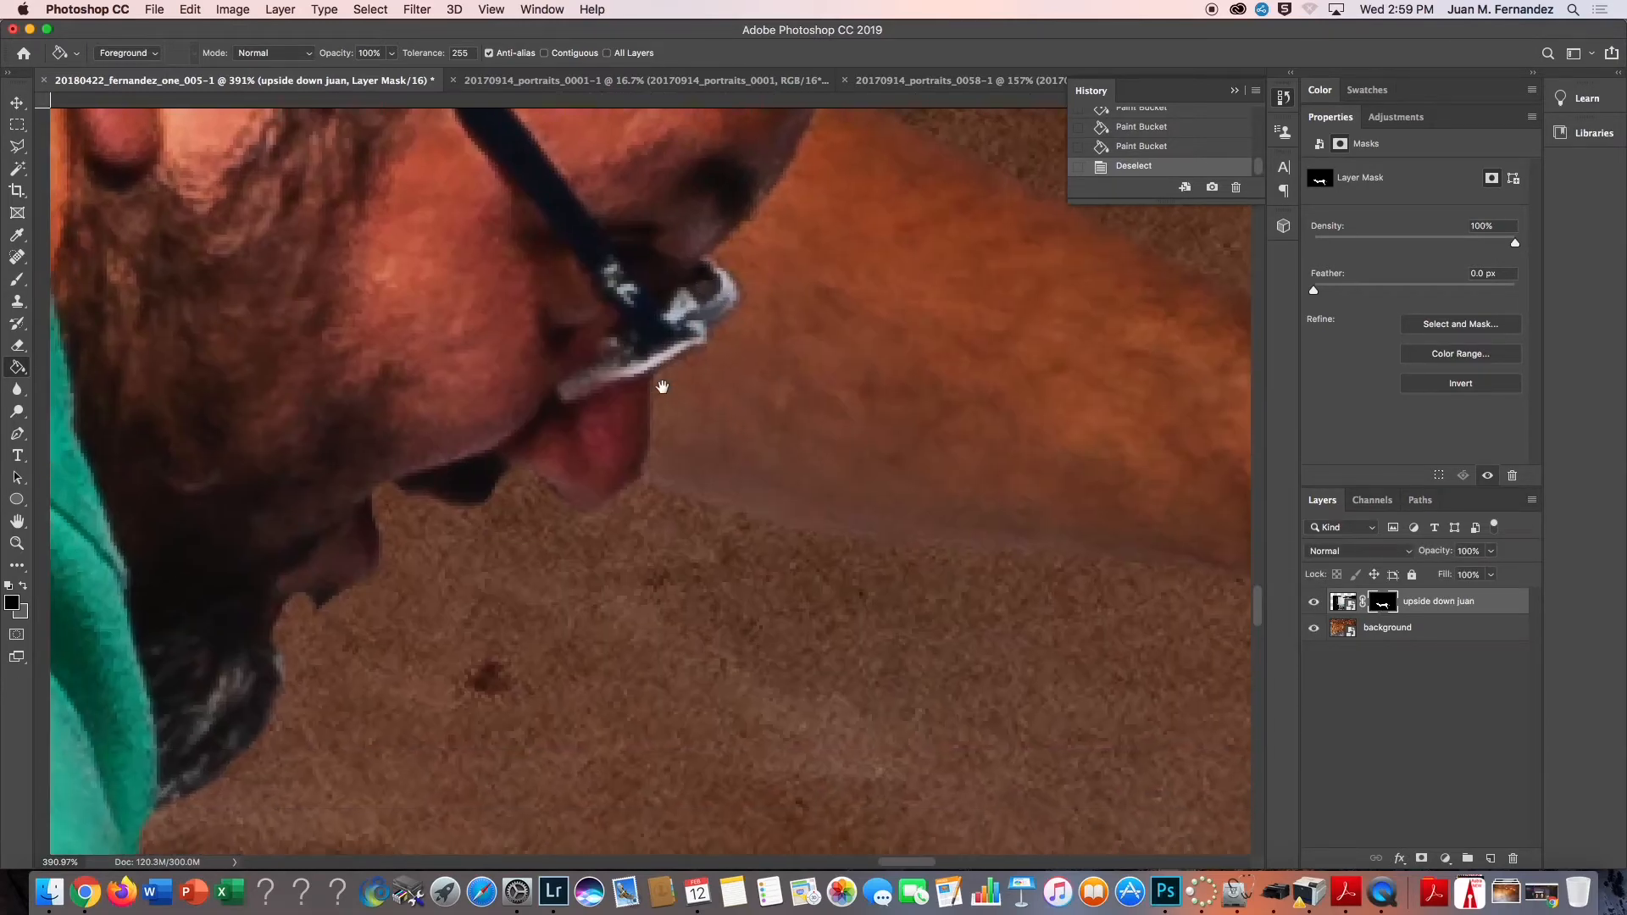
pyautogui.scroll(-10, 542, 567)
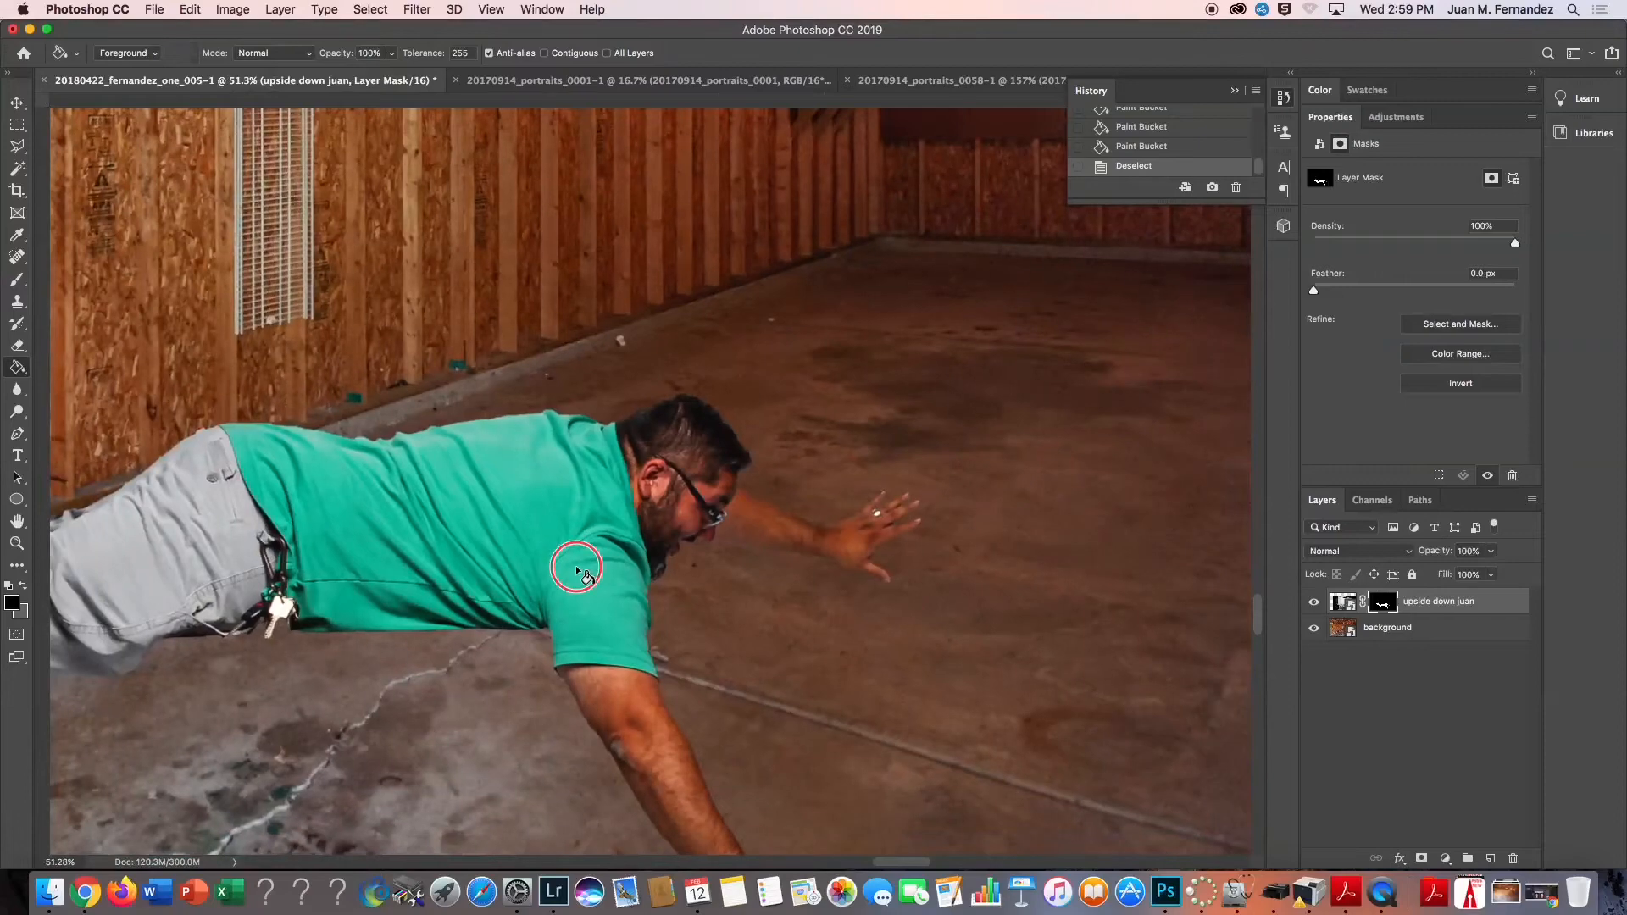
pyautogui.scroll(-5, 820, 612)
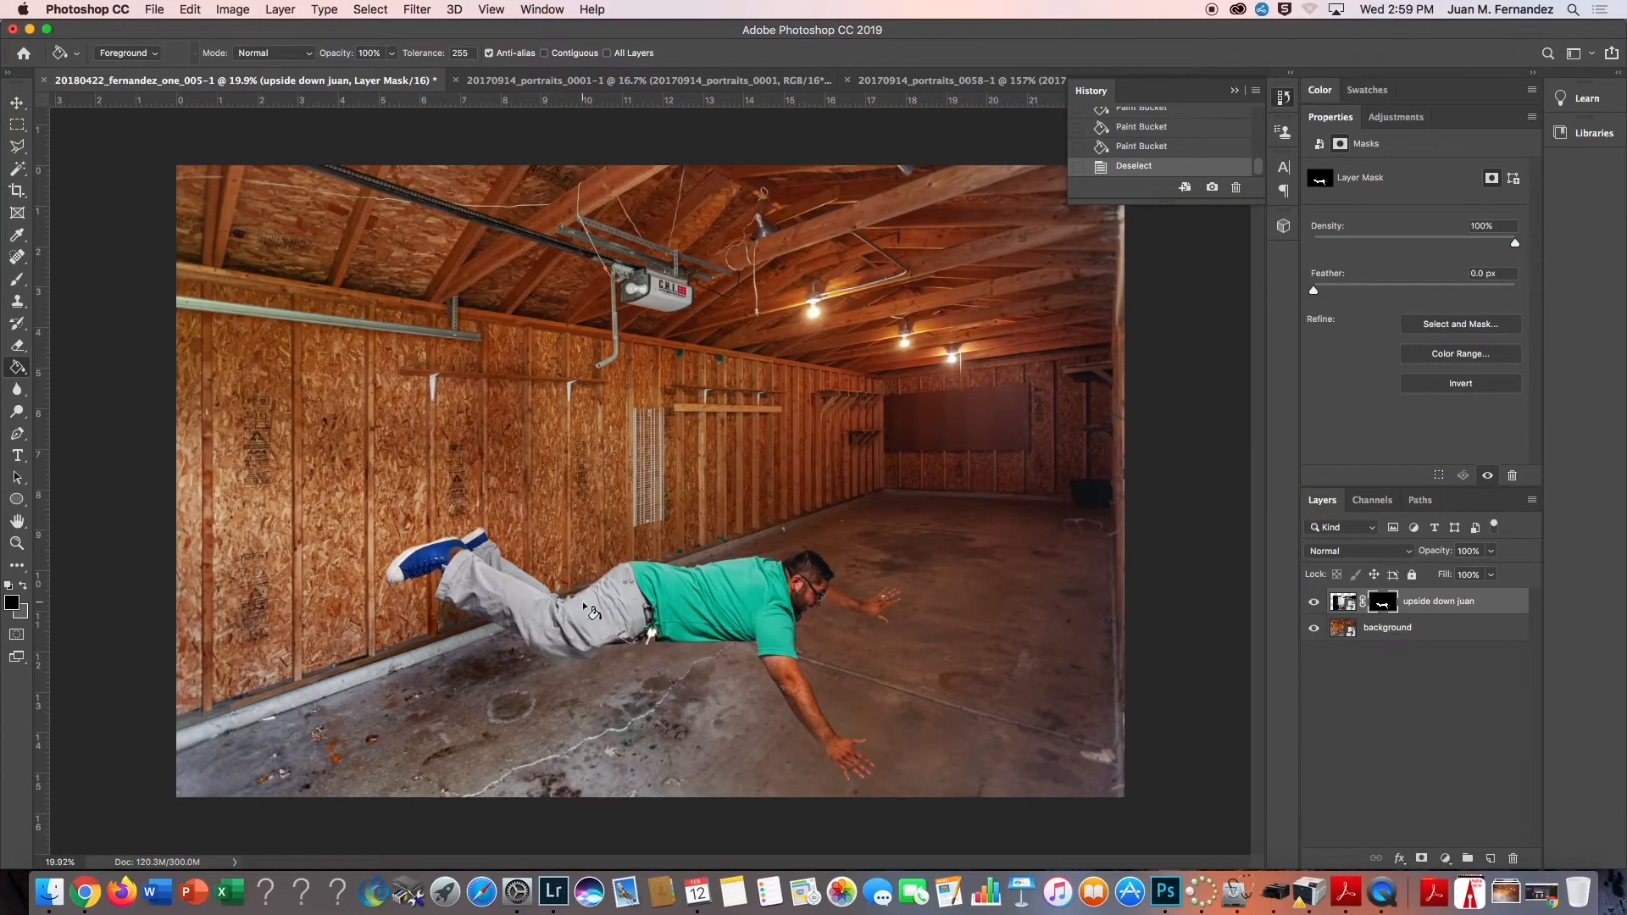
pyautogui.click(15, 107)
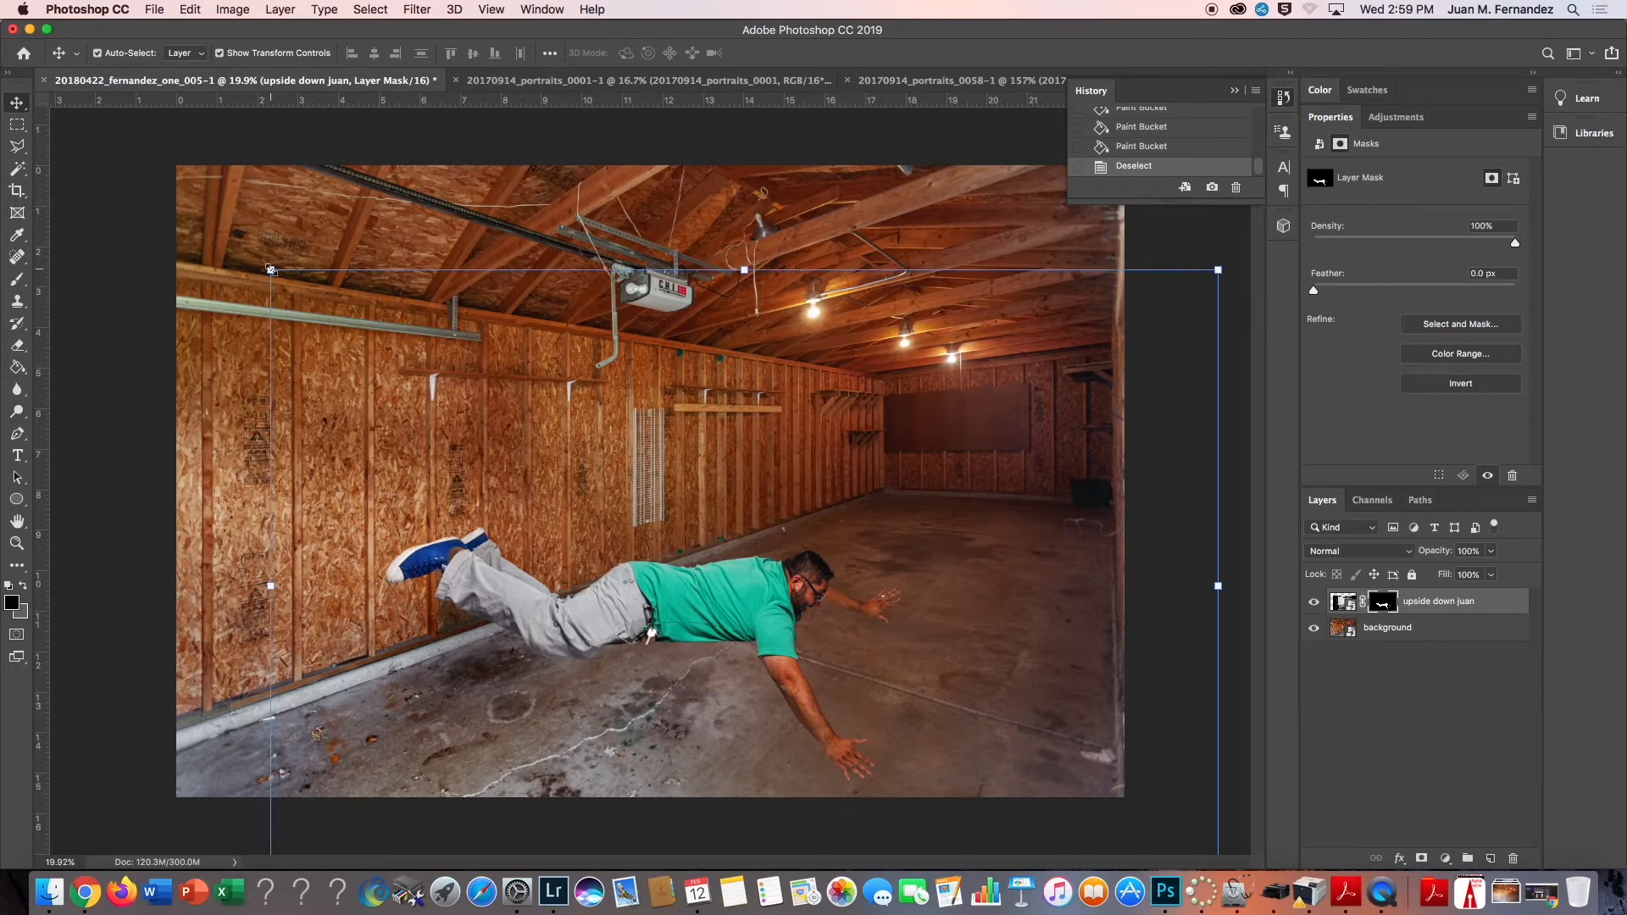
pyautogui.moveTo(258, 260); pyautogui.dragTo(853, 353)
pyautogui.moveTo(730, 560); pyautogui.dragTo(398, 584)
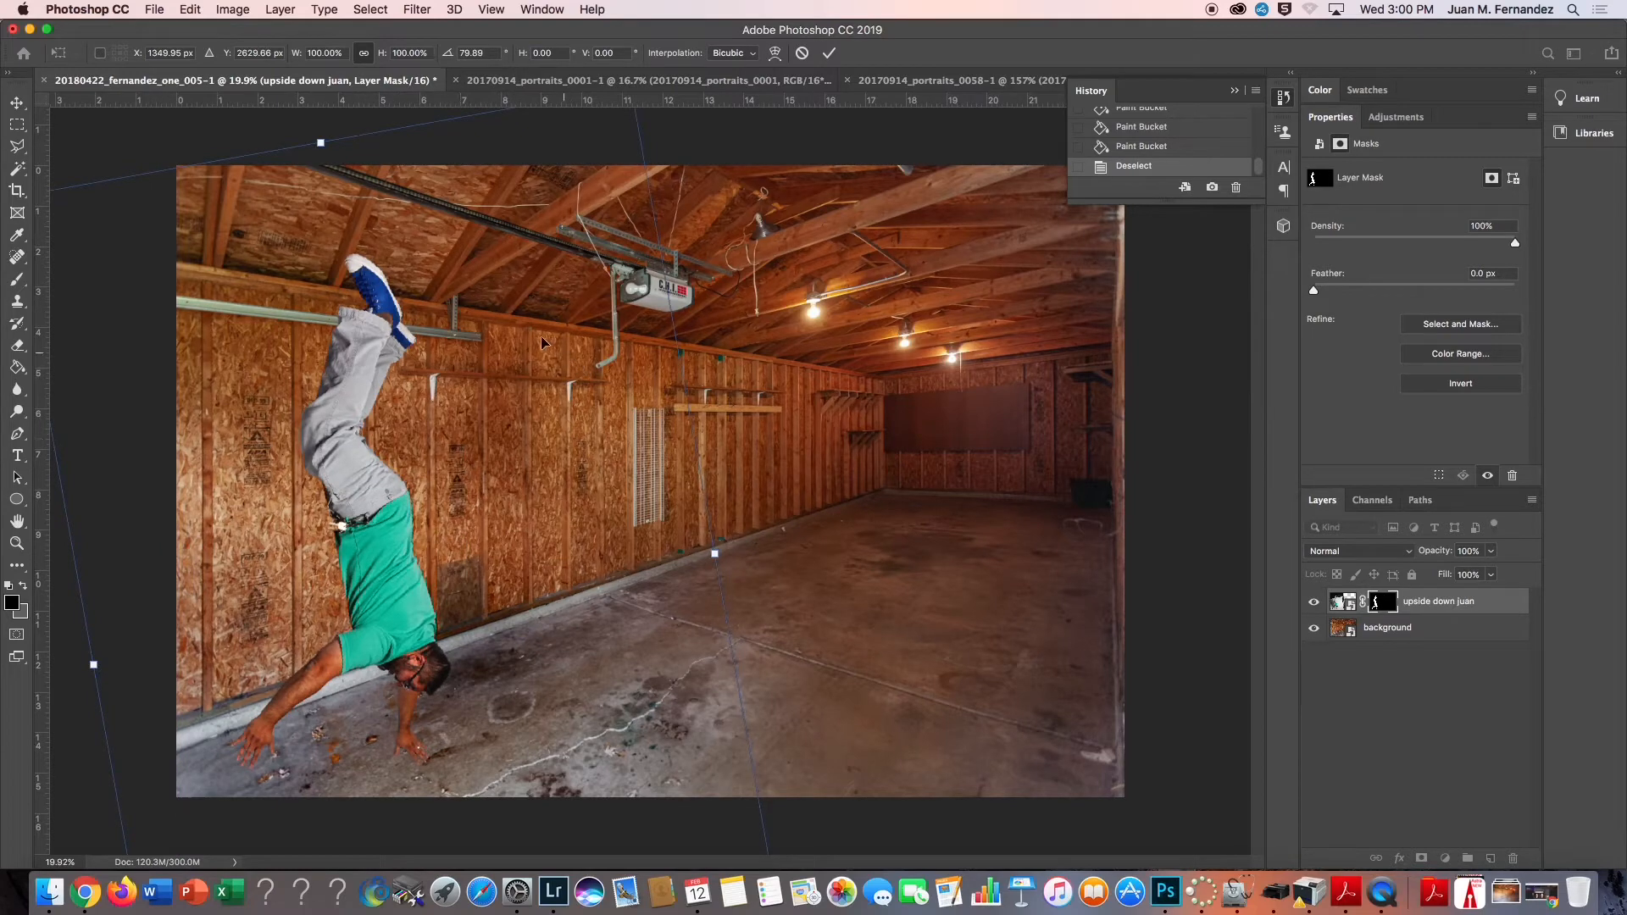
# Scale the handstand figure down proportionally, place his hands on the floor beside the left wall, and apply the transform
pyautogui.scroll(-3, 567, 449)
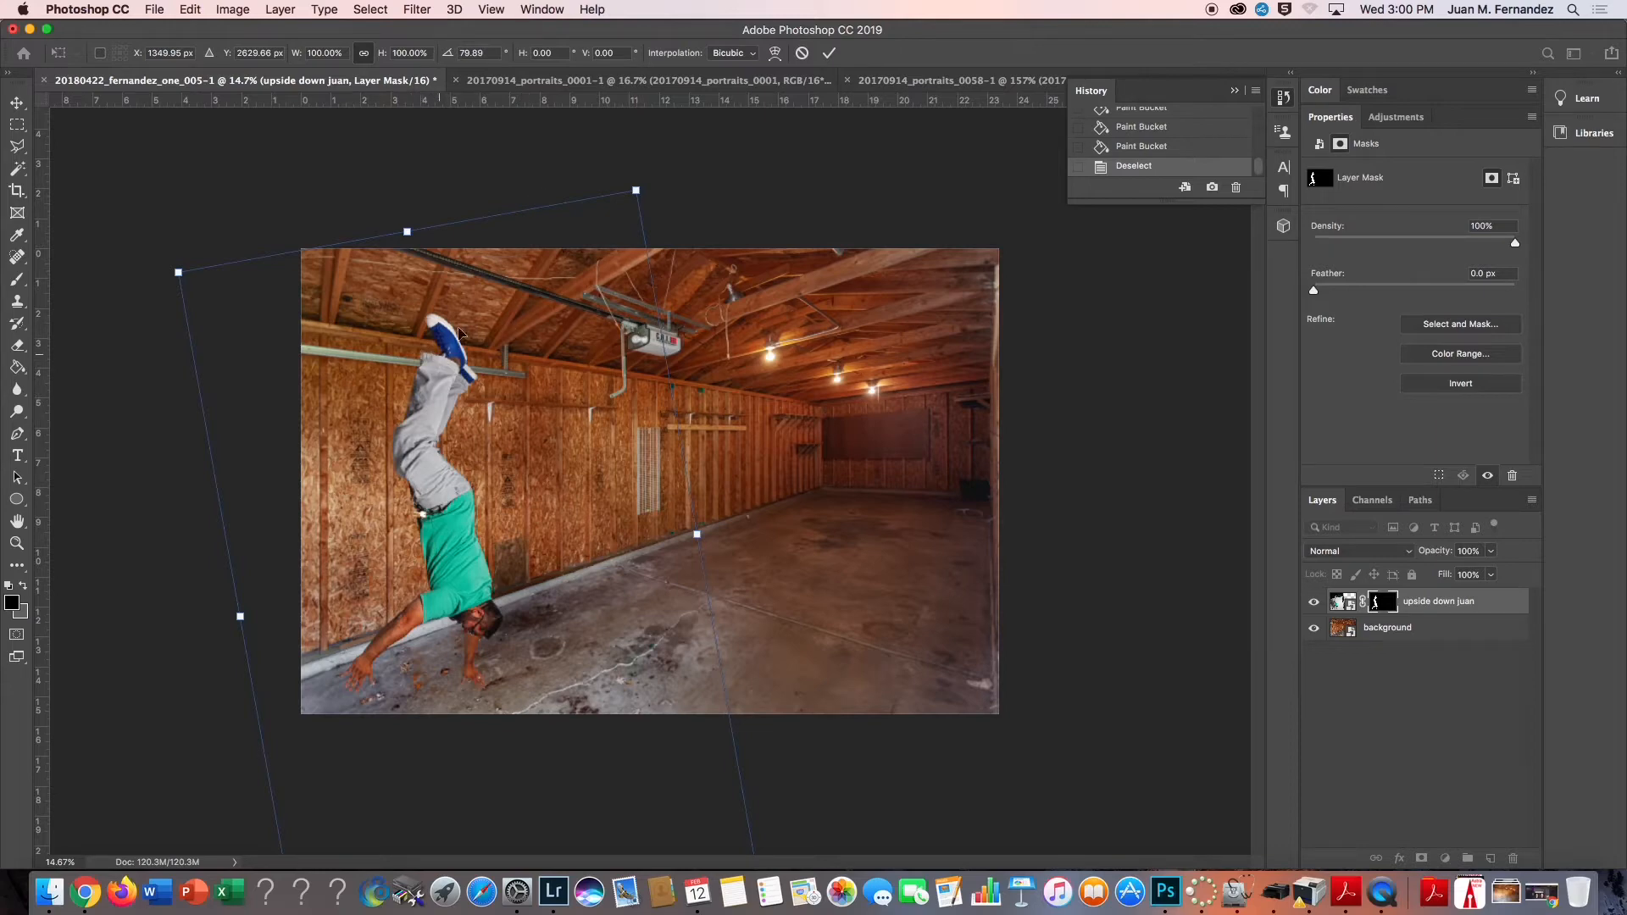
pyautogui.click(636, 190)
pyautogui.moveTo(636, 191); pyautogui.dragTo(486, 445)
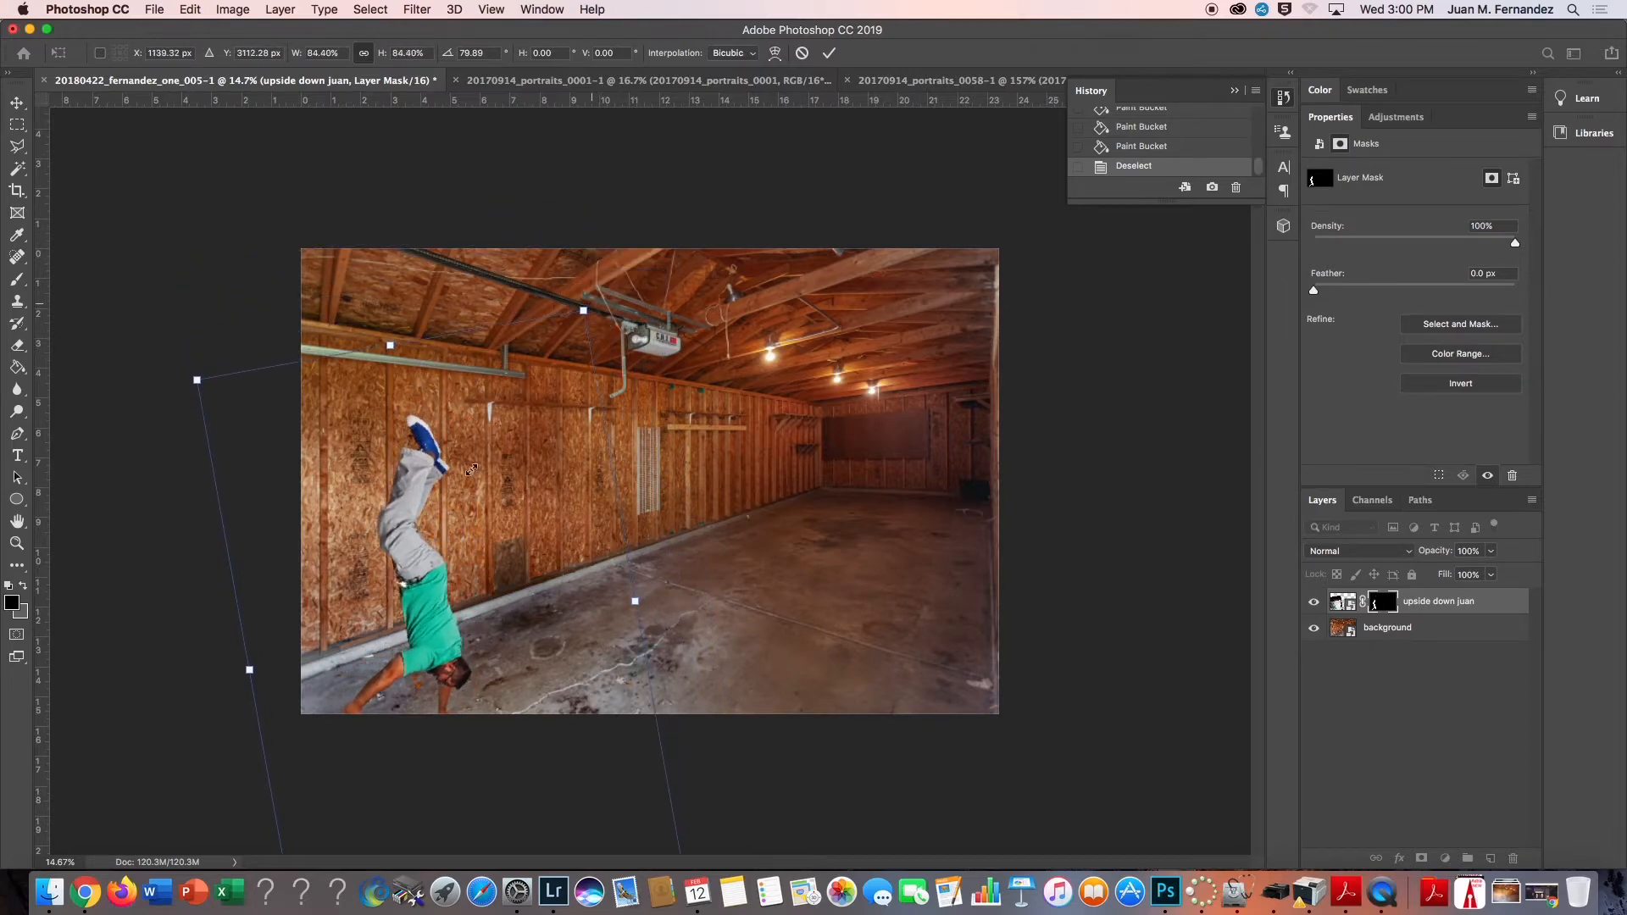
pyautogui.moveTo(392, 536); pyautogui.dragTo(372, 493)
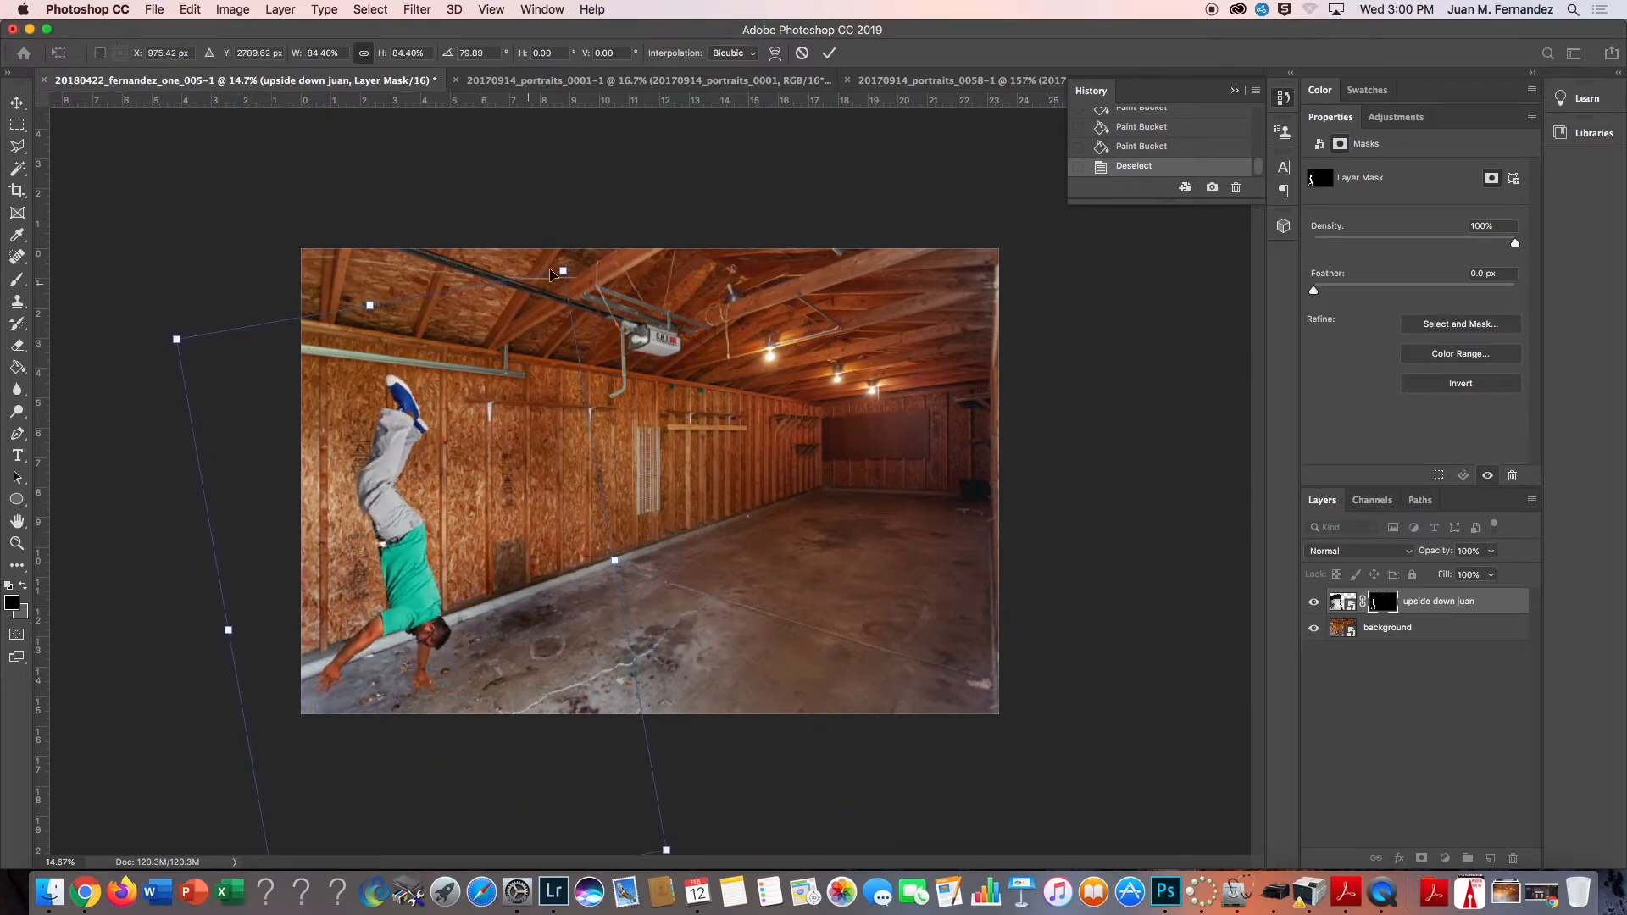
pyautogui.moveTo(565, 272); pyautogui.dragTo(579, 233)
pyautogui.doubleClick(416, 479)
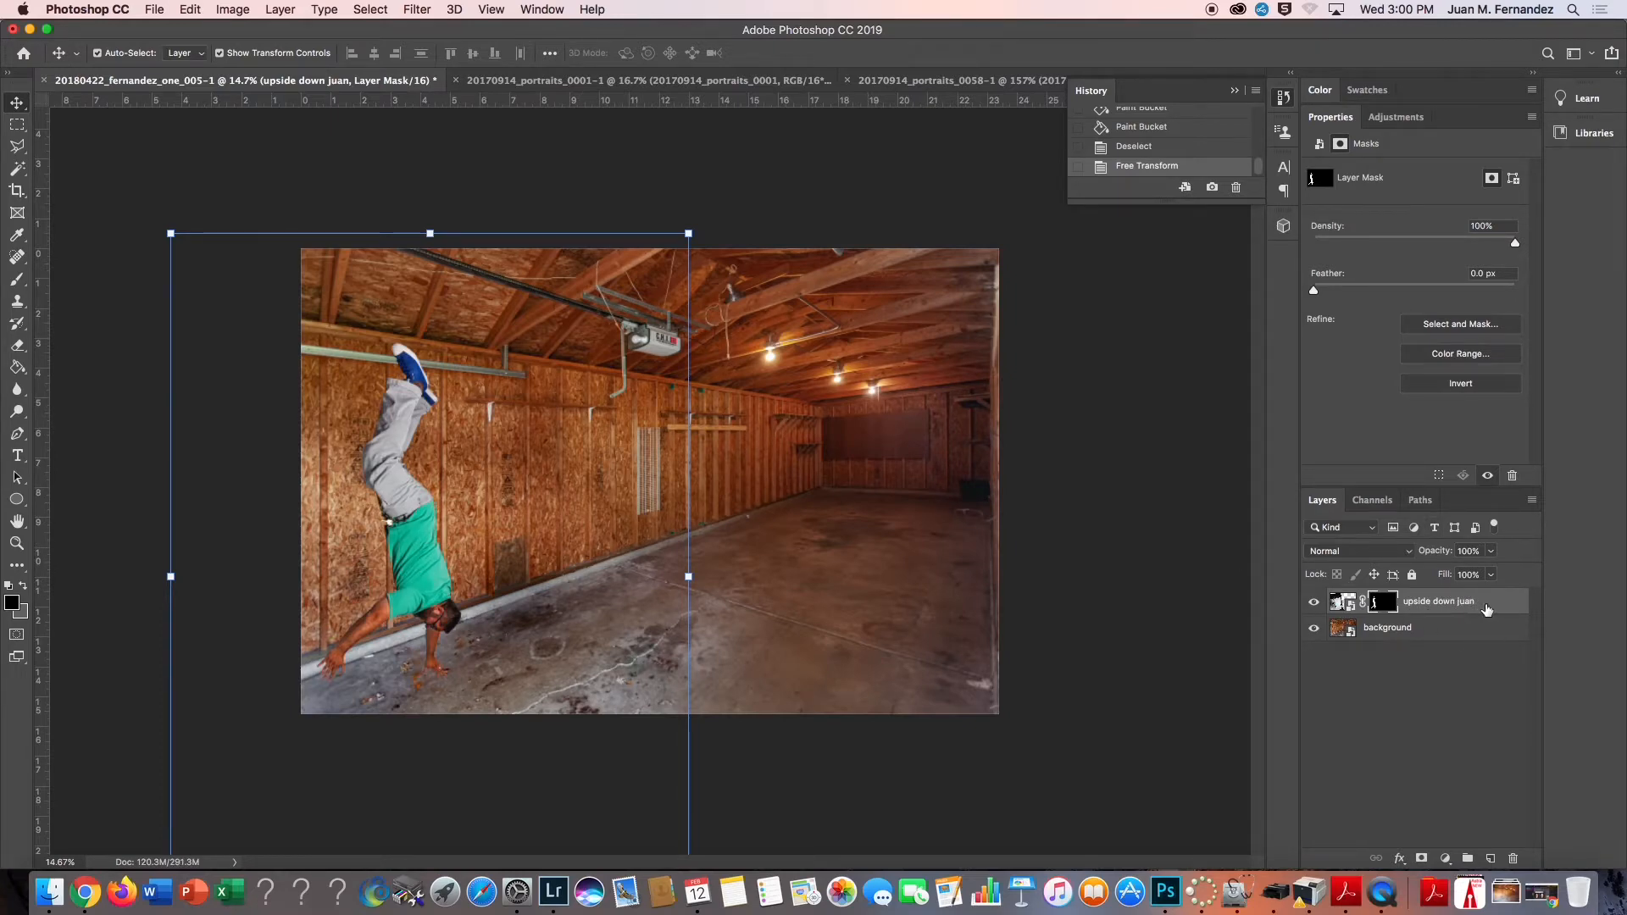
# Duplicate the upside-down man's layer as an independent copy with New Smart Object via Copy
pyautogui.rightClick(1486, 608)
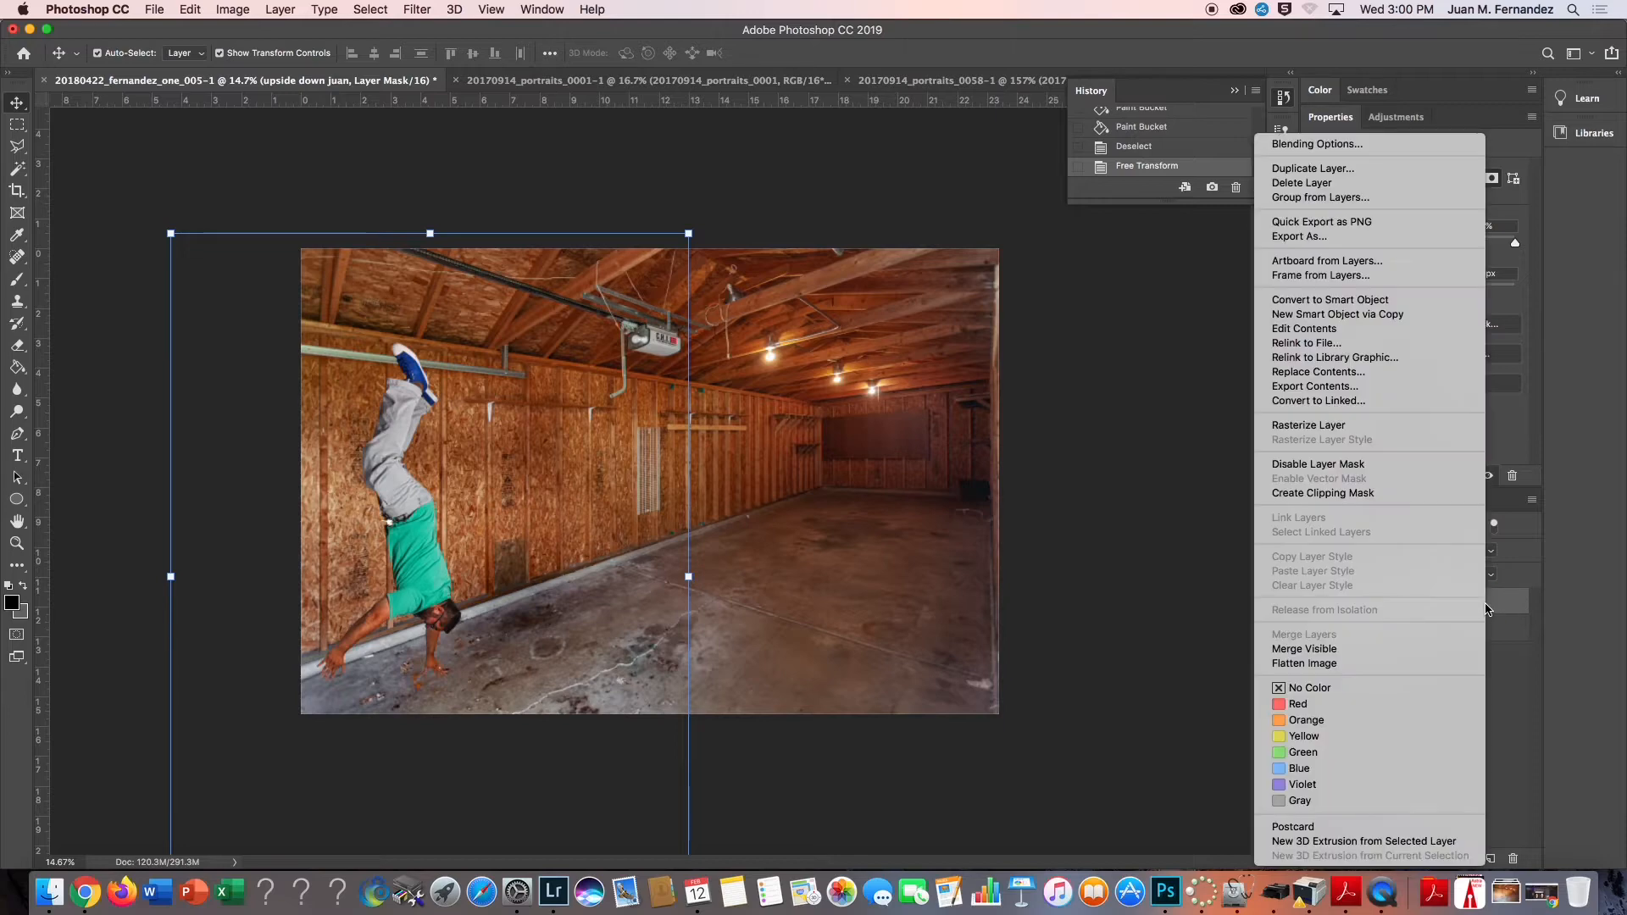
pyautogui.click(1319, 314)
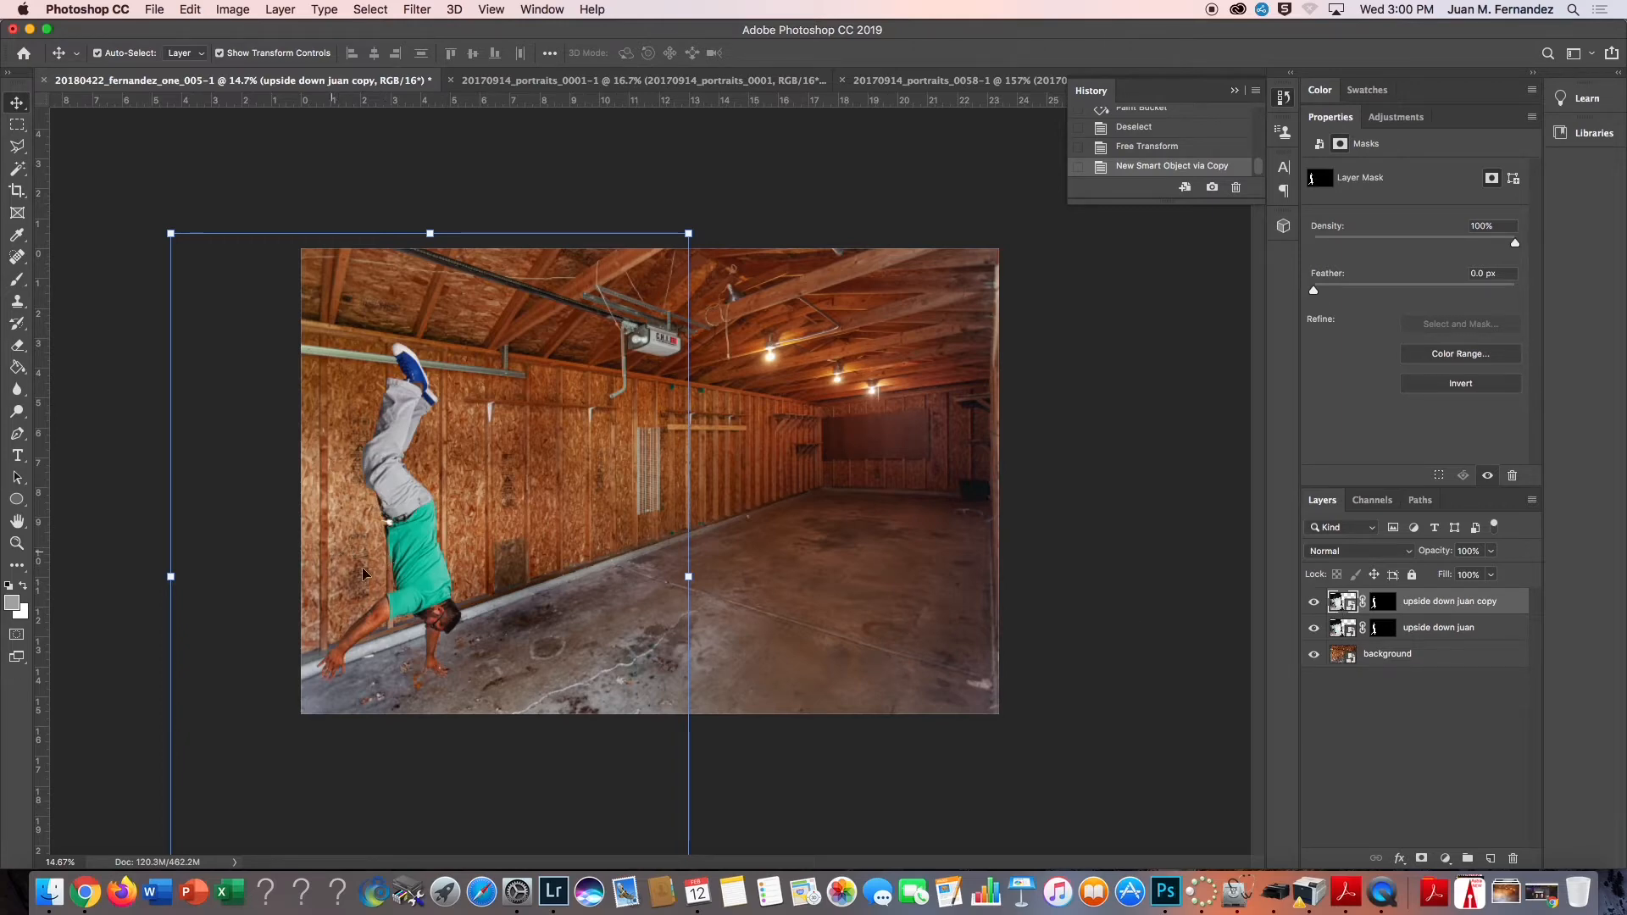
# Move the duplicated figure to the middle of the garage, rotate him upright as if flying toward the ceiling, and apply the transform
pyautogui.moveTo(424, 550); pyautogui.dragTo(683, 506)
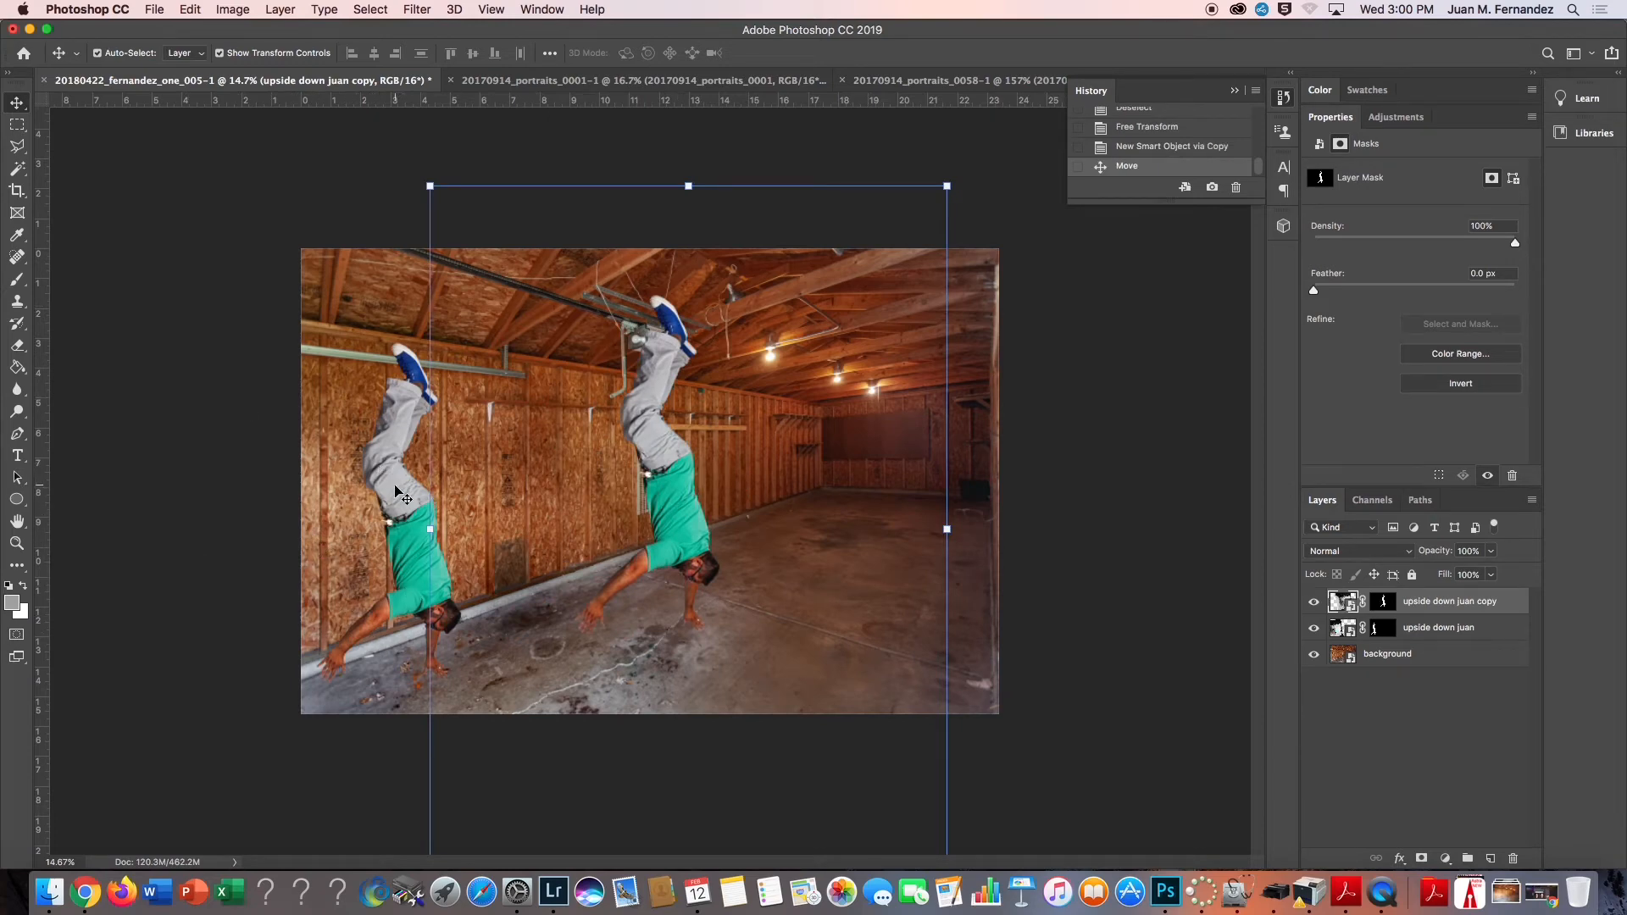
pyautogui.click(423, 174)
pyautogui.moveTo(421, 173); pyautogui.dragTo(355, 388)
pyautogui.moveTo(599, 753); pyautogui.dragTo(715, 763)
pyautogui.moveTo(718, 480); pyautogui.dragTo(754, 337)
pyautogui.press('Return')
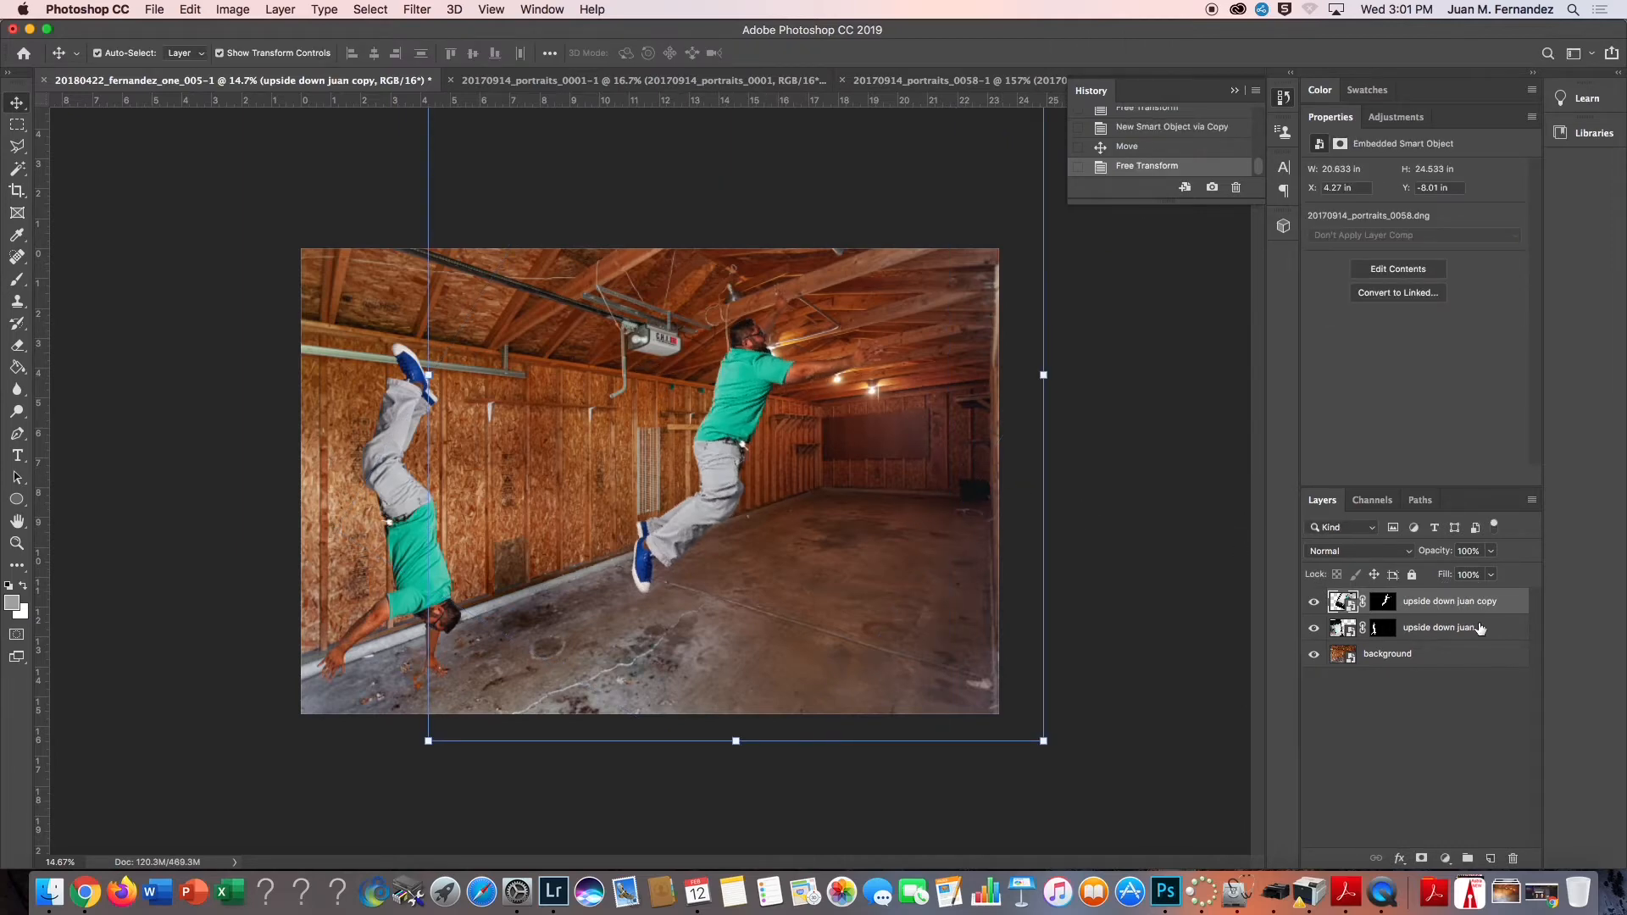
# Rename the duplicated figure's layer with "flying" followed by the man's first name
pyautogui.doubleClick(1435, 602)
pyautogui.write('flyingjuan')
pyautogui.press('Return')
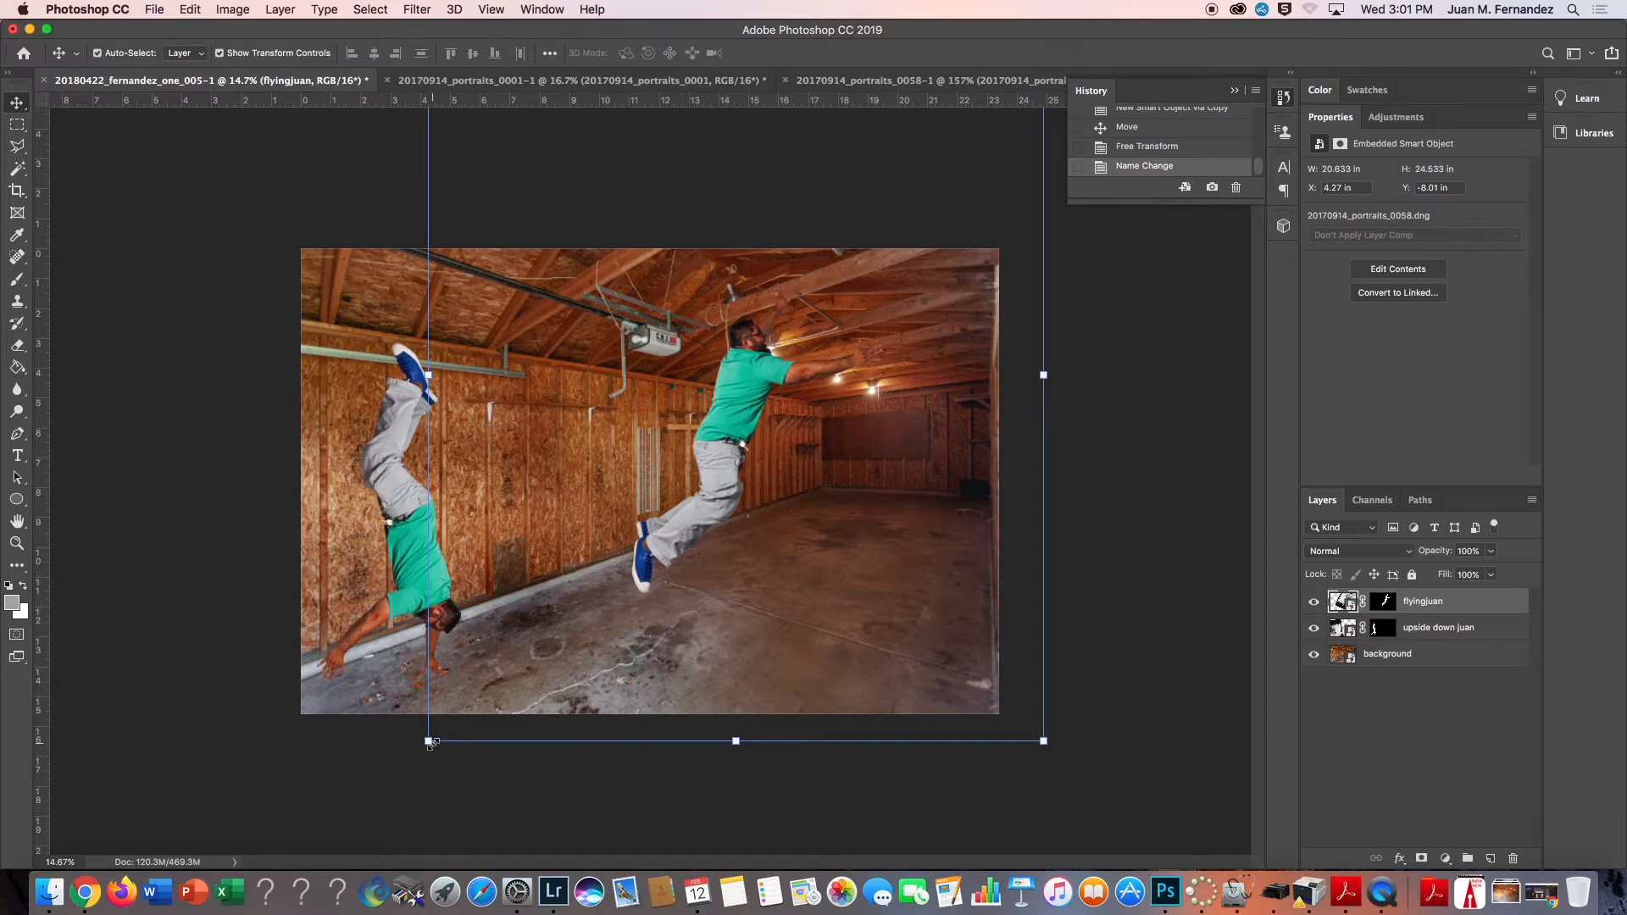
# Scale the flying figure to 83.65% proportionally, place his raised far hand against the ceiling beam, and apply the transform
pyautogui.moveTo(429, 742); pyautogui.dragTo(546, 598)
pyautogui.moveTo(790, 351); pyautogui.dragTo(760, 405)
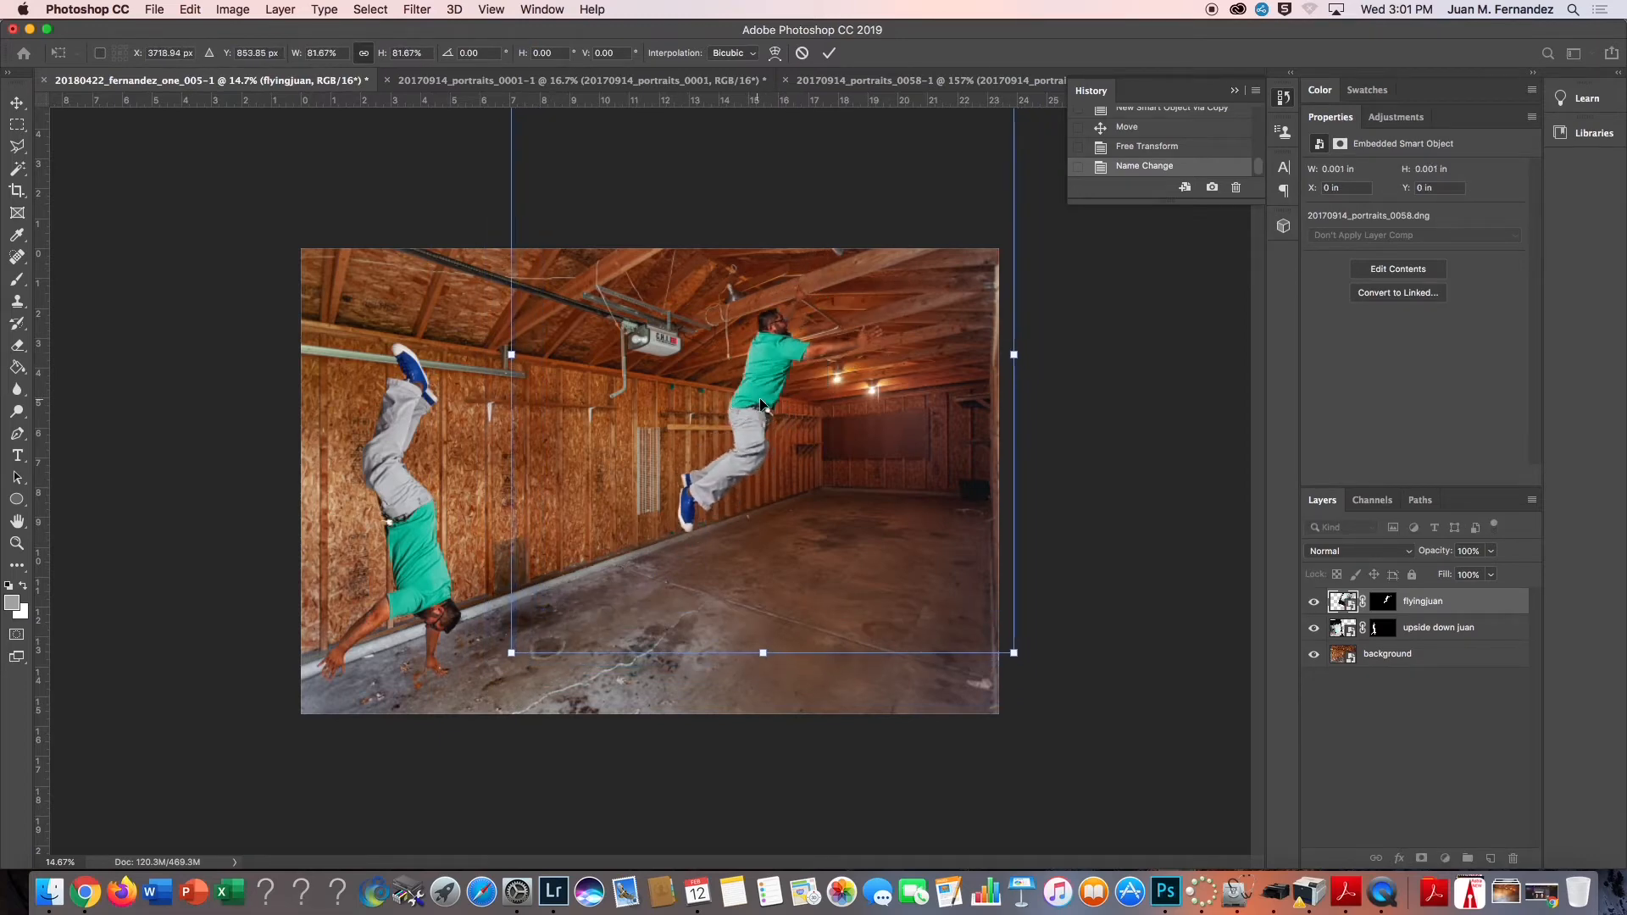
pyautogui.click(791, 294)
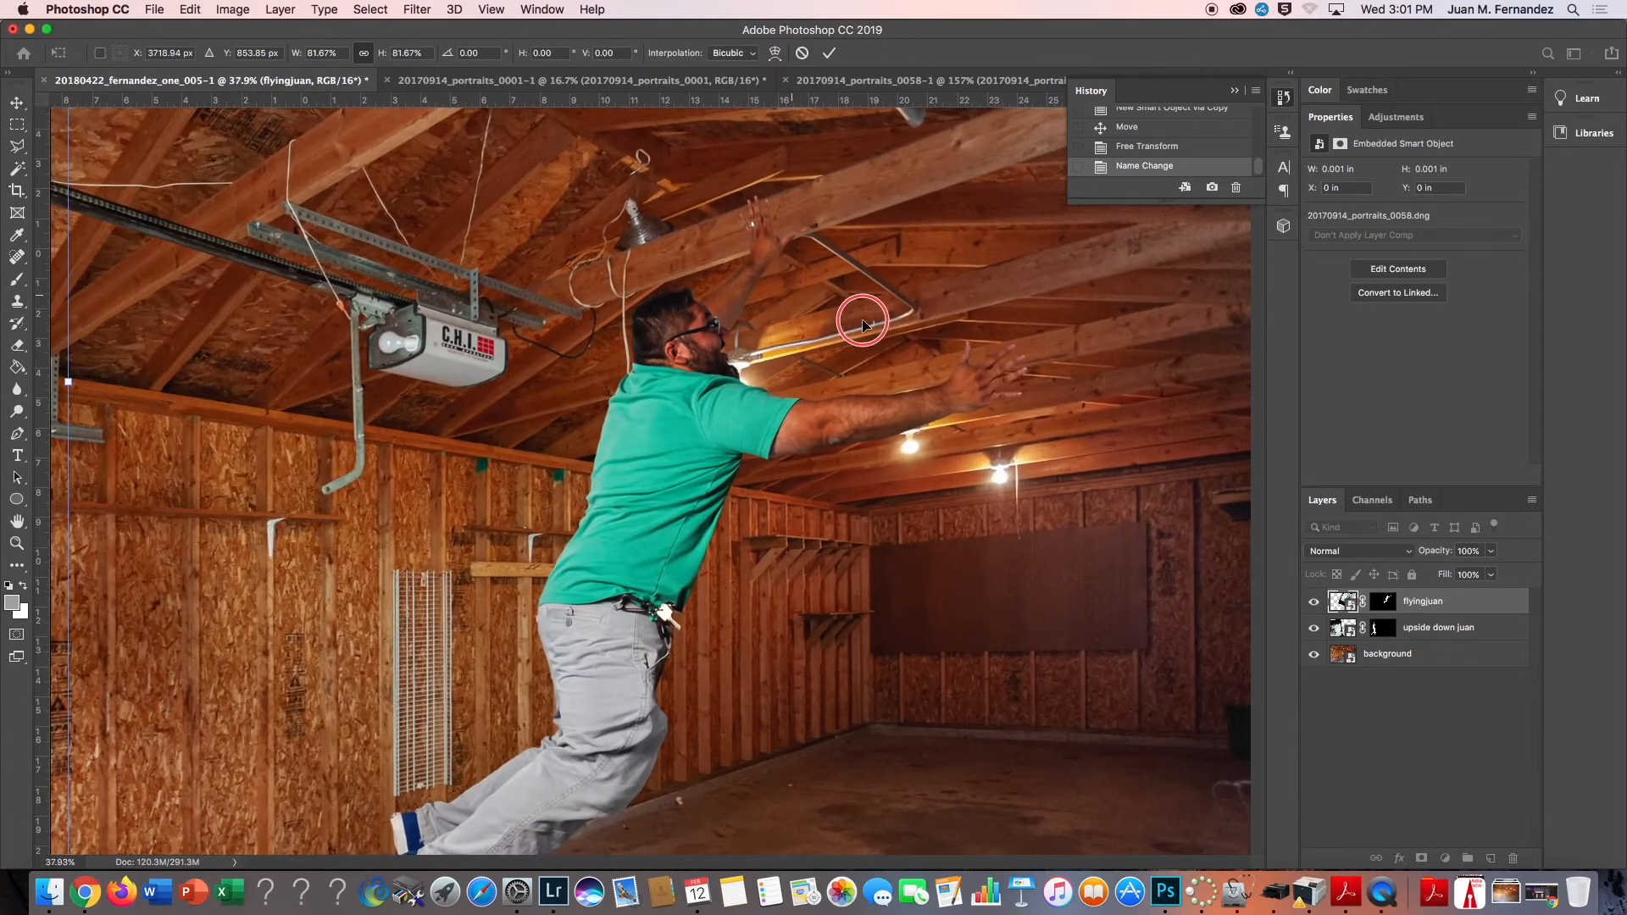
pyautogui.moveTo(685, 381); pyautogui.dragTo(645, 363)
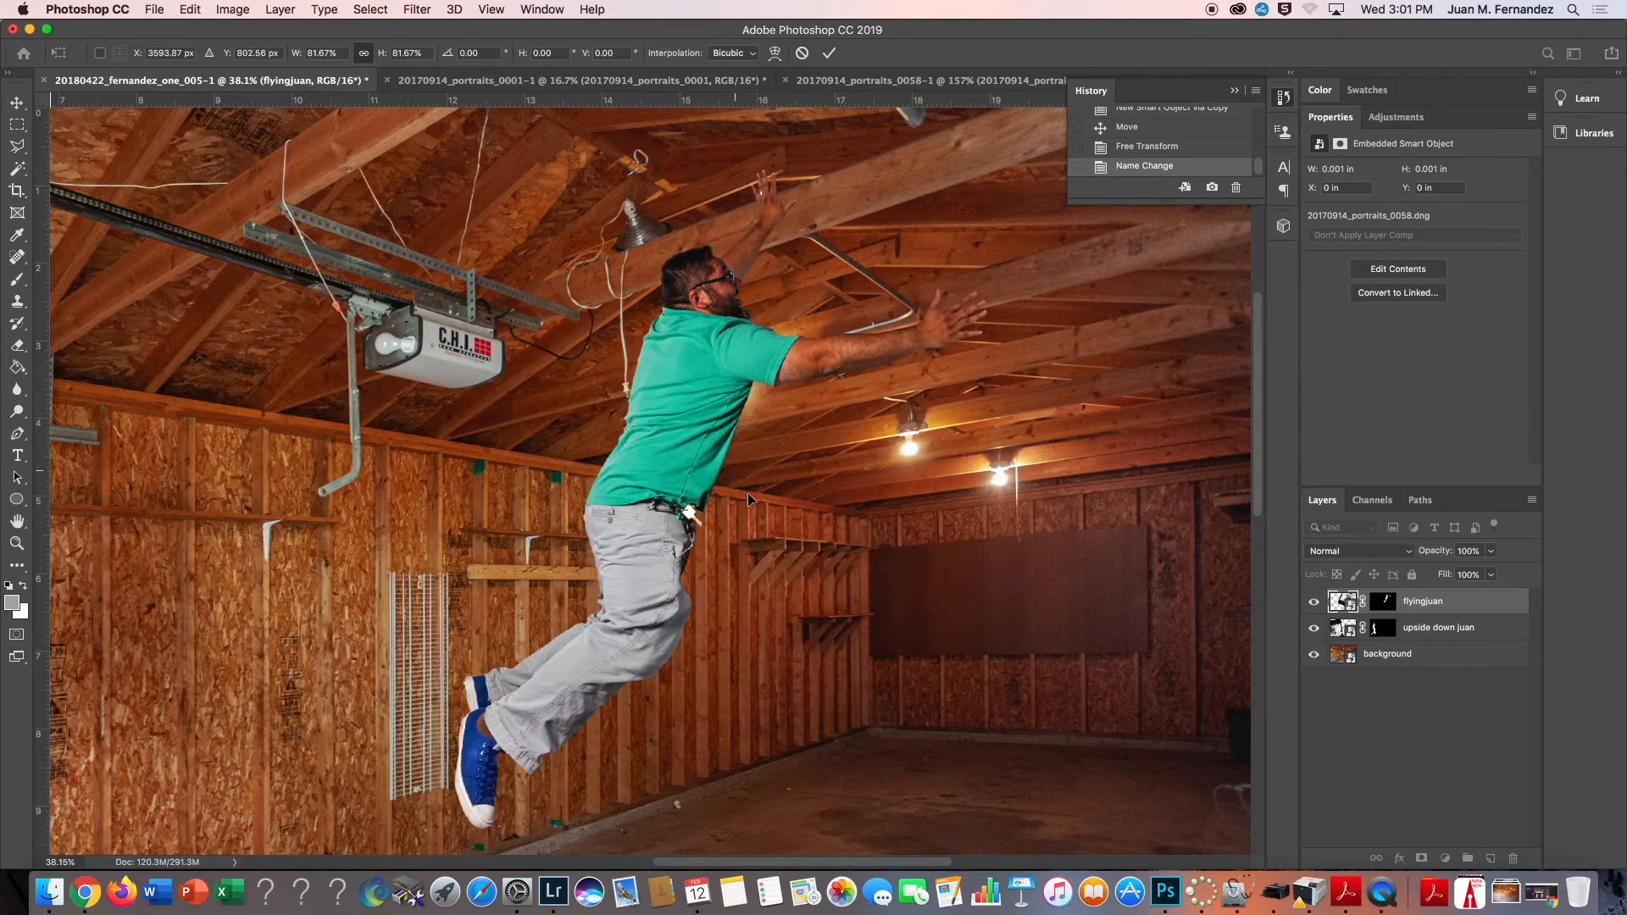
pyautogui.moveTo(757, 522); pyautogui.dragTo(683, 532)
pyautogui.moveTo(502, 642); pyautogui.dragTo(490, 656)
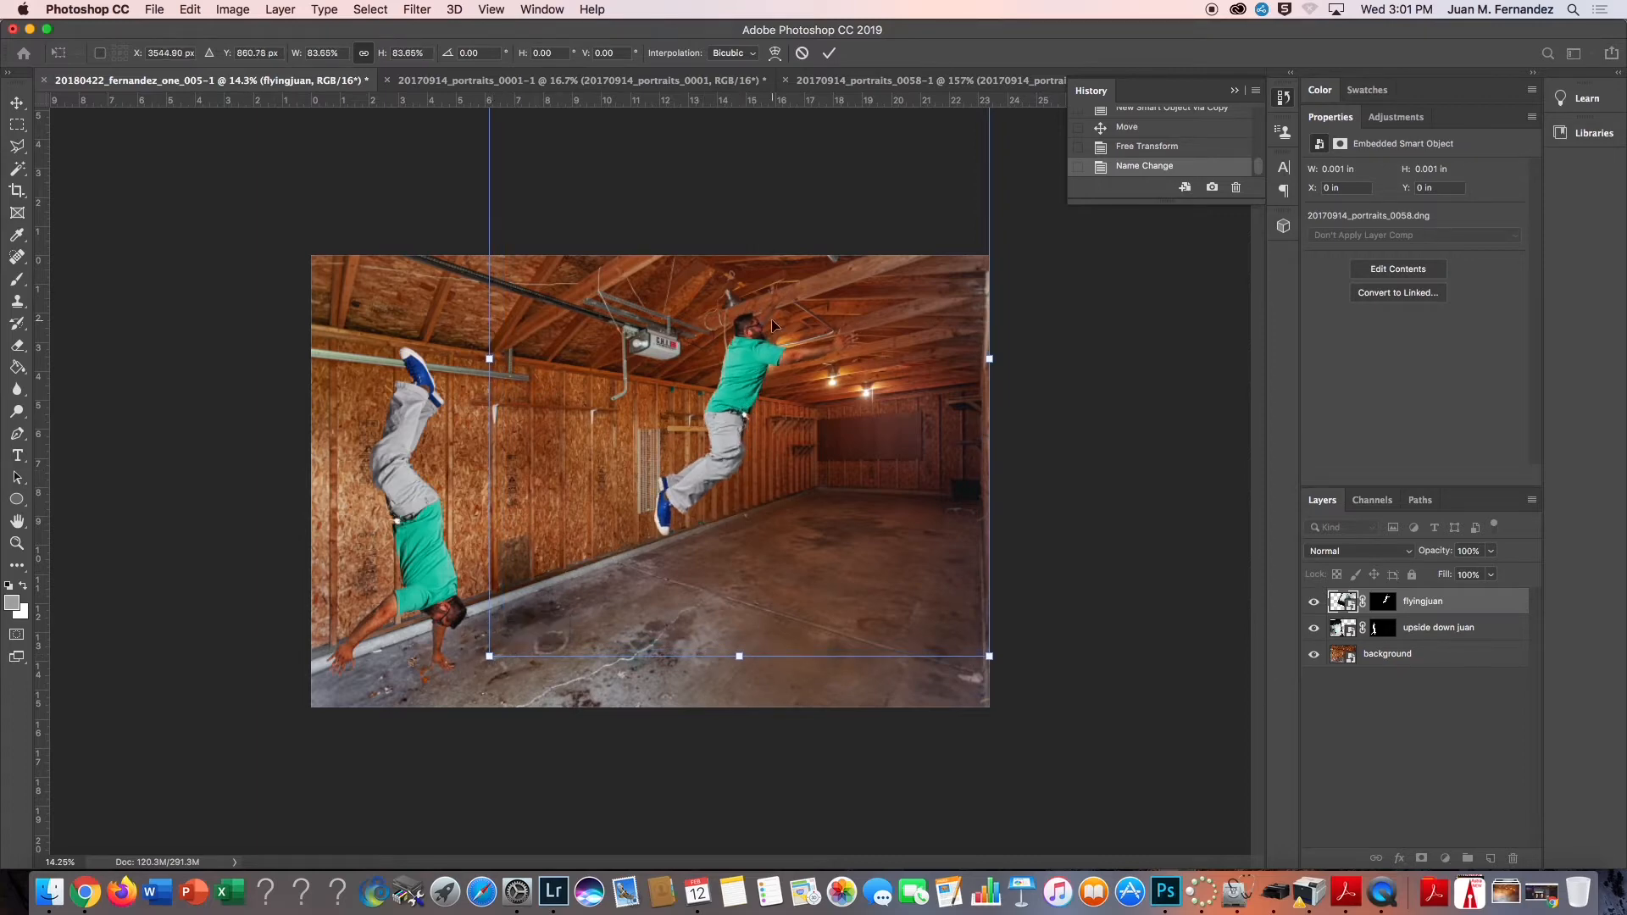
pyautogui.moveTo(806, 320); pyautogui.dragTo(848, 353)
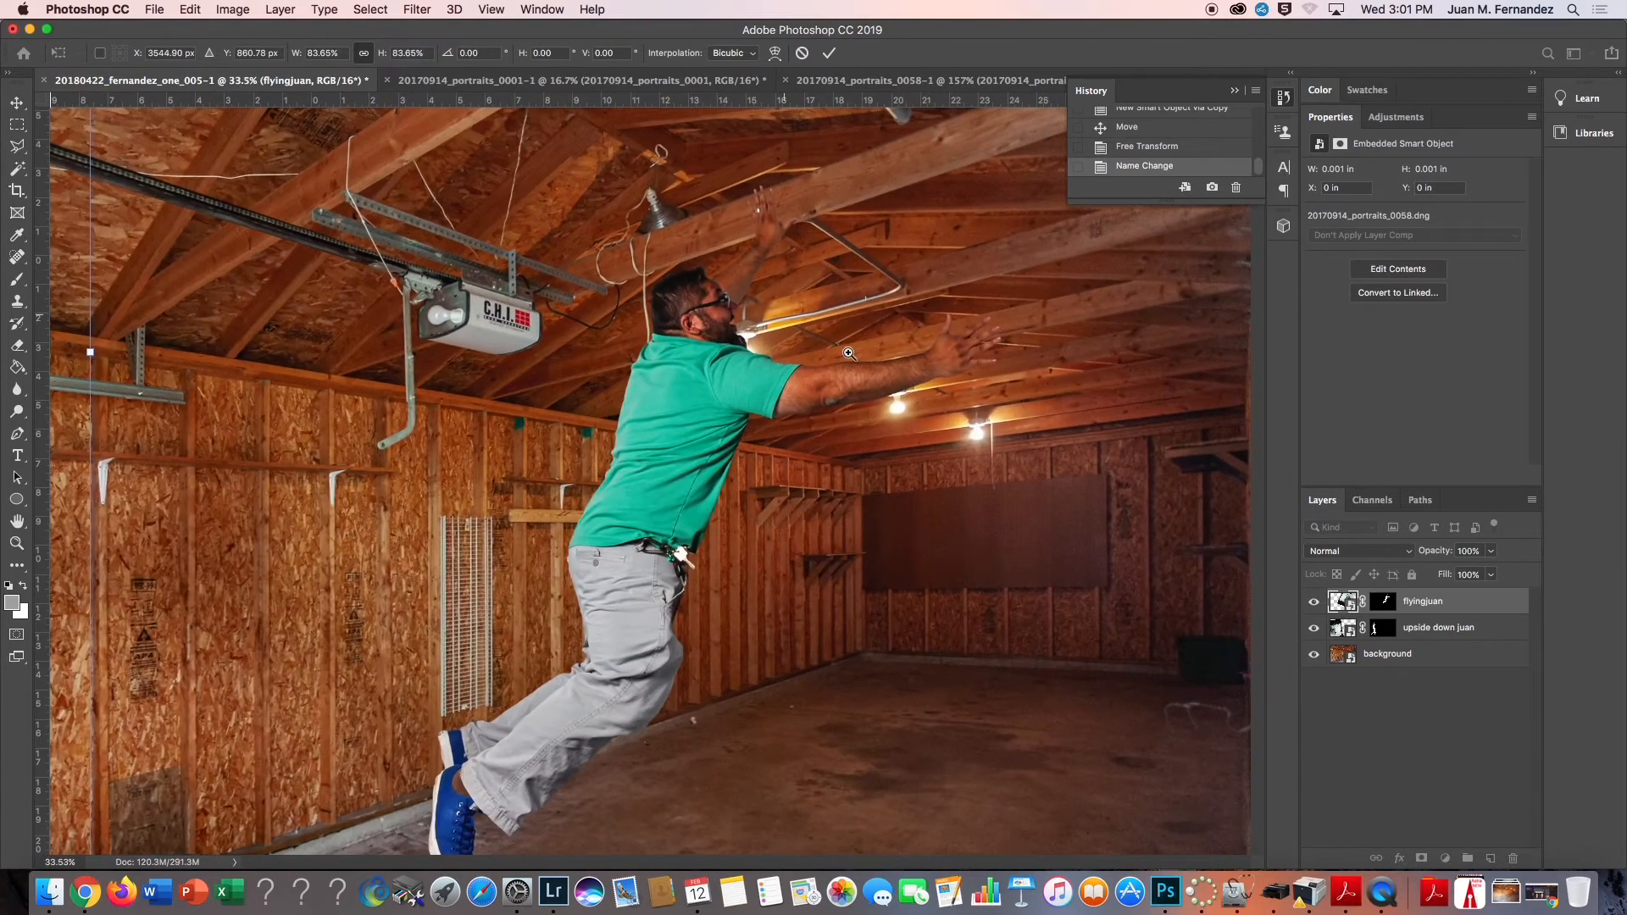
pyautogui.moveTo(700, 356); pyautogui.dragTo(693, 356)
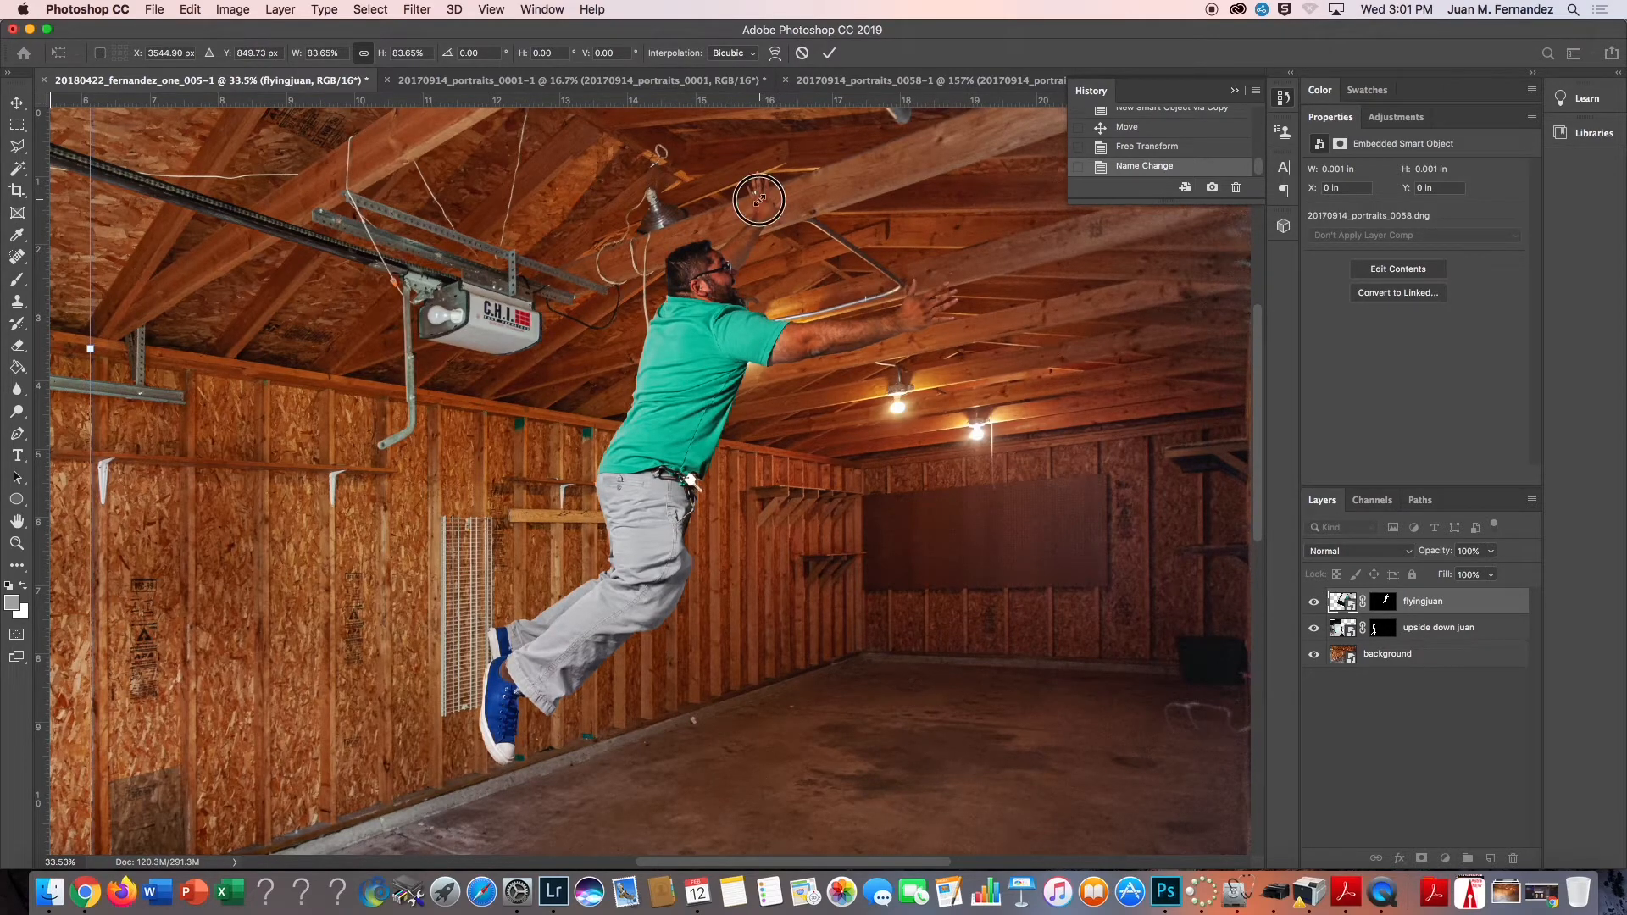
pyautogui.moveTo(758, 221); pyautogui.dragTo(766, 210)
pyautogui.press('Return')
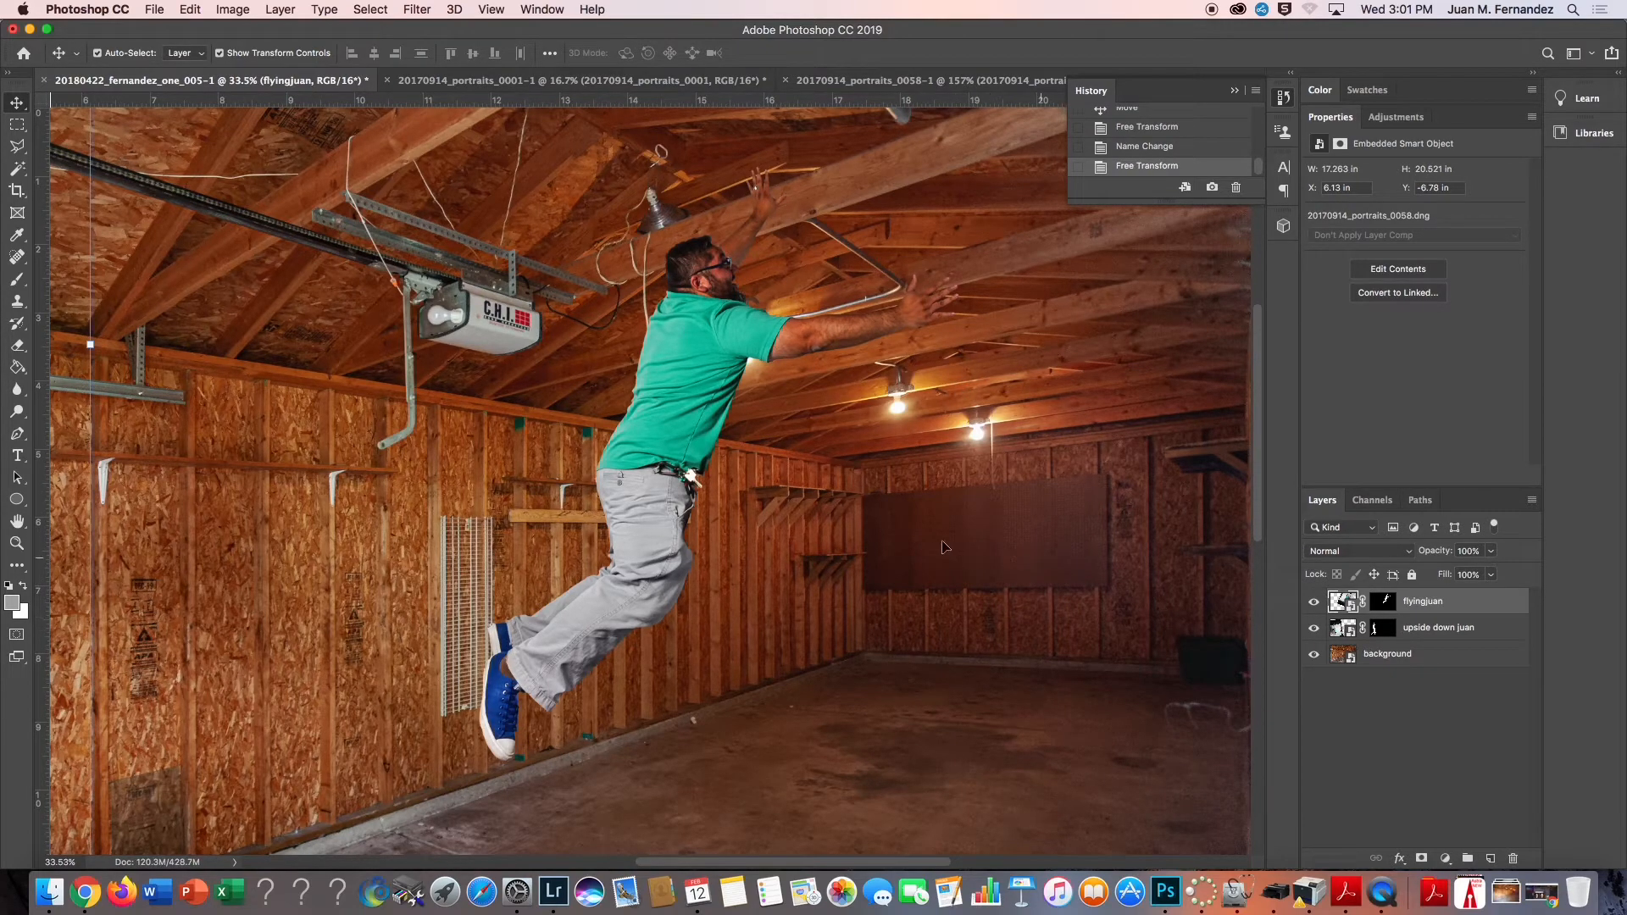
# Paint black with the Brush on the flying figure's layer mask to hide the raised hand's fingertips behind the ceiling beam
pyautogui.click(1383, 602)
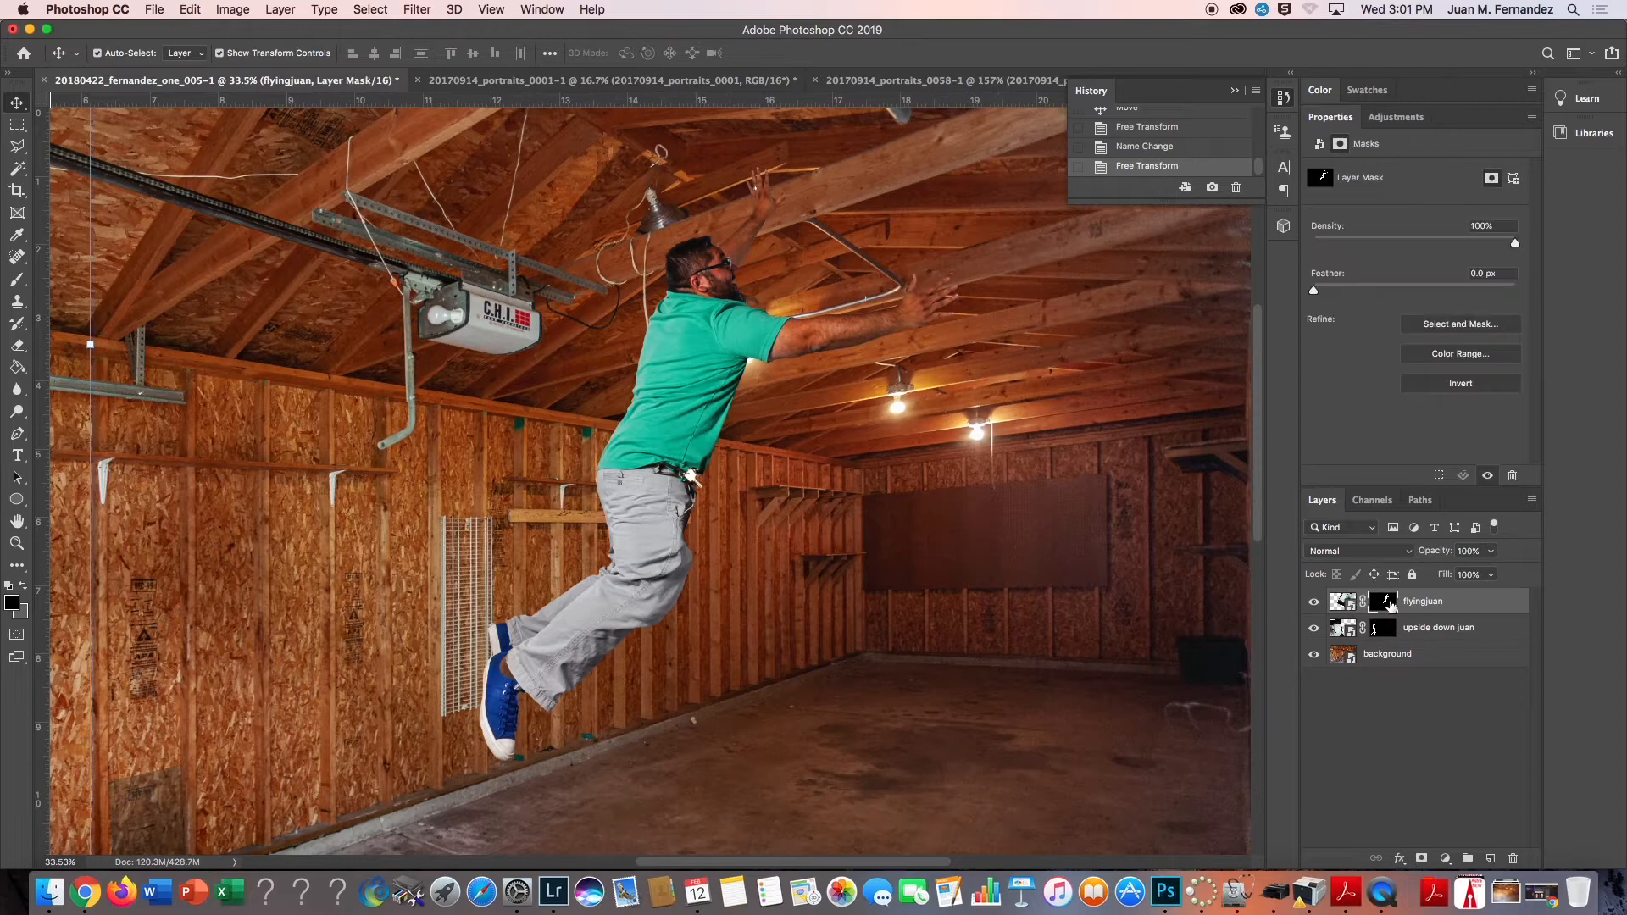
pyautogui.scroll(5, 807, 207)
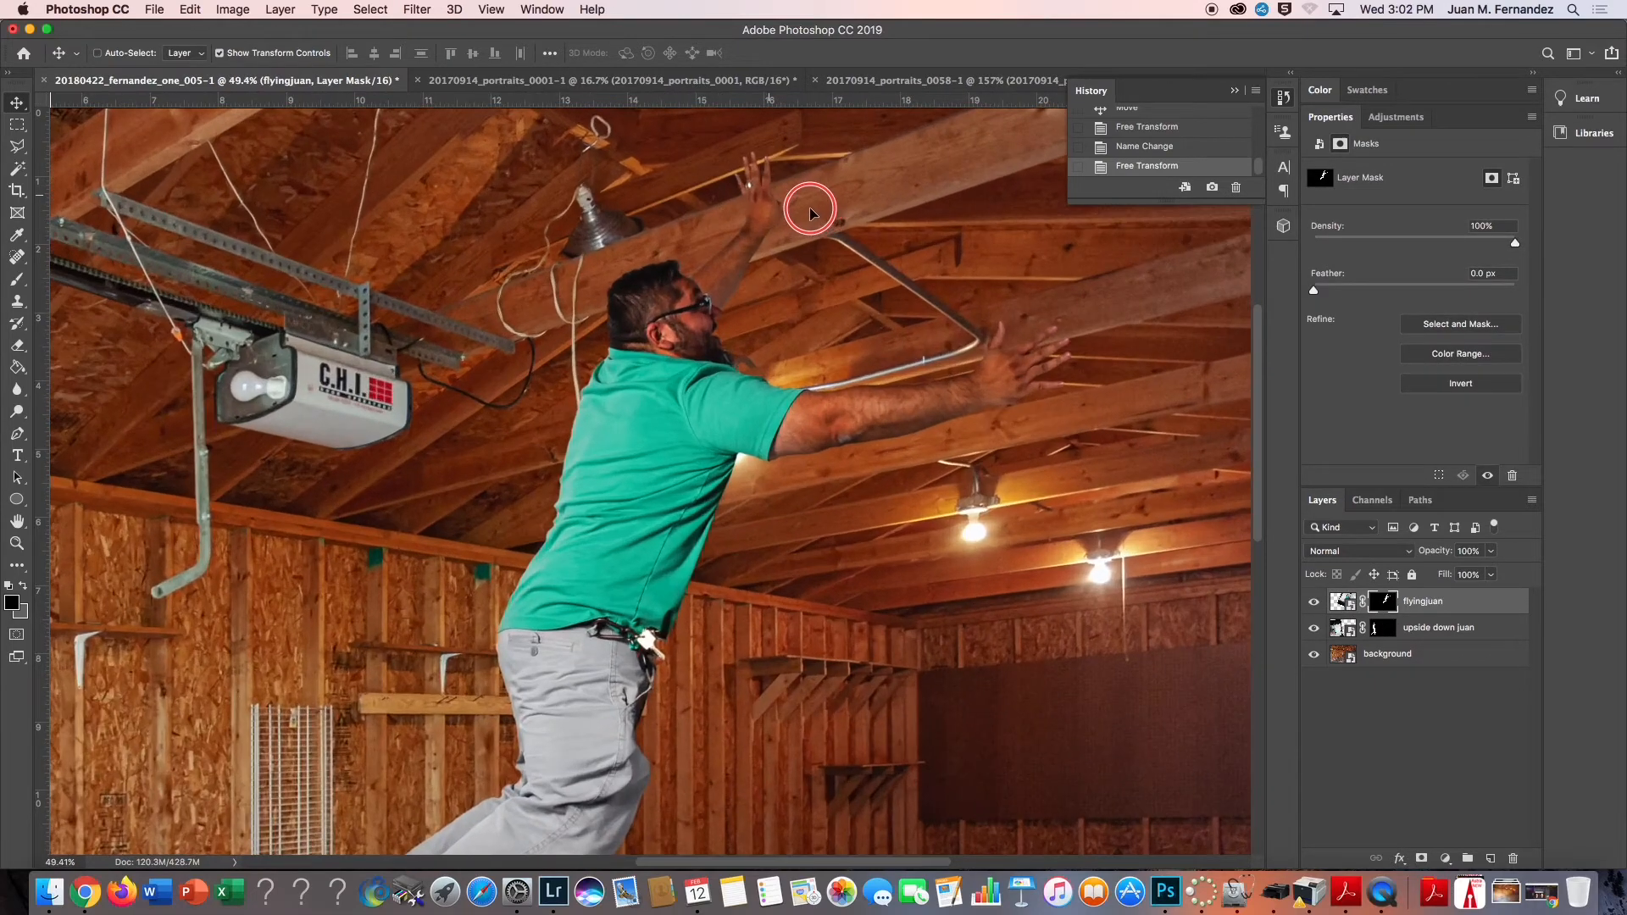
pyautogui.press('b')
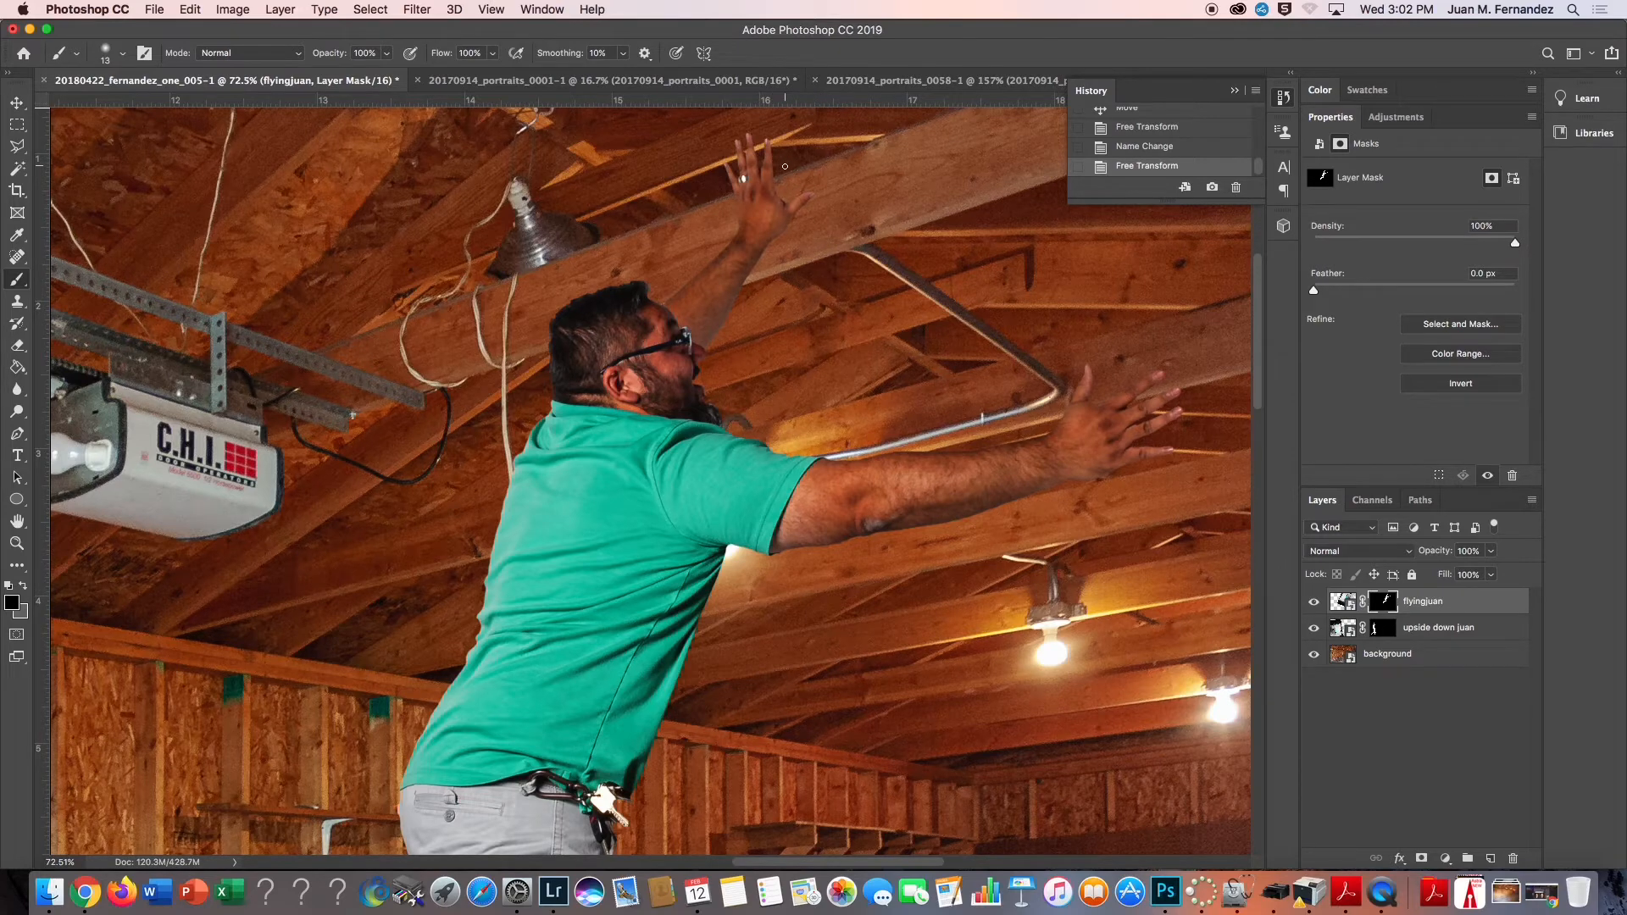
pyautogui.moveTo(785, 166)
pyautogui.mouseDown()
pyautogui.moveTo(739, 144)
pyautogui.moveTo(724, 170)
pyautogui.moveTo(748, 156)
pyautogui.moveTo(718, 166)
pyautogui.moveTo(784, 156)
pyautogui.moveTo(779, 194)
pyautogui.mouseUp()
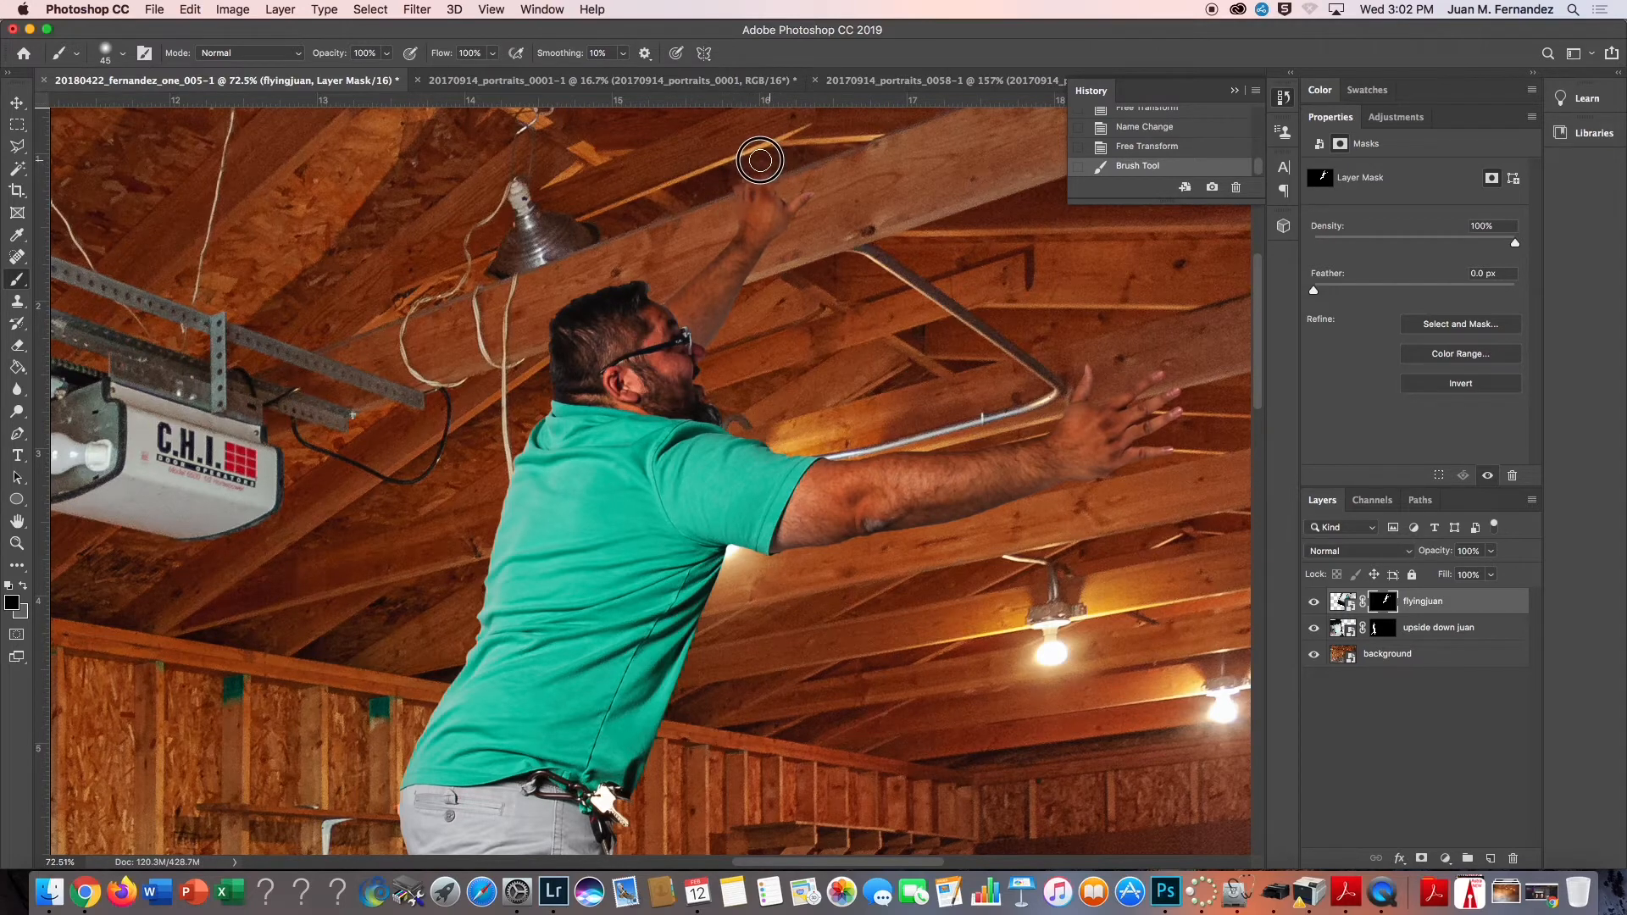
pyautogui.moveTo(750, 164)
pyautogui.mouseDown()
pyautogui.moveTo(720, 178)
pyautogui.moveTo(775, 182)
pyautogui.moveTo(763, 127)
pyautogui.moveTo(773, 248)
pyautogui.mouseUp()
pyautogui.scroll(3, 794, 200)
pyautogui.scroll(2, 794, 200)
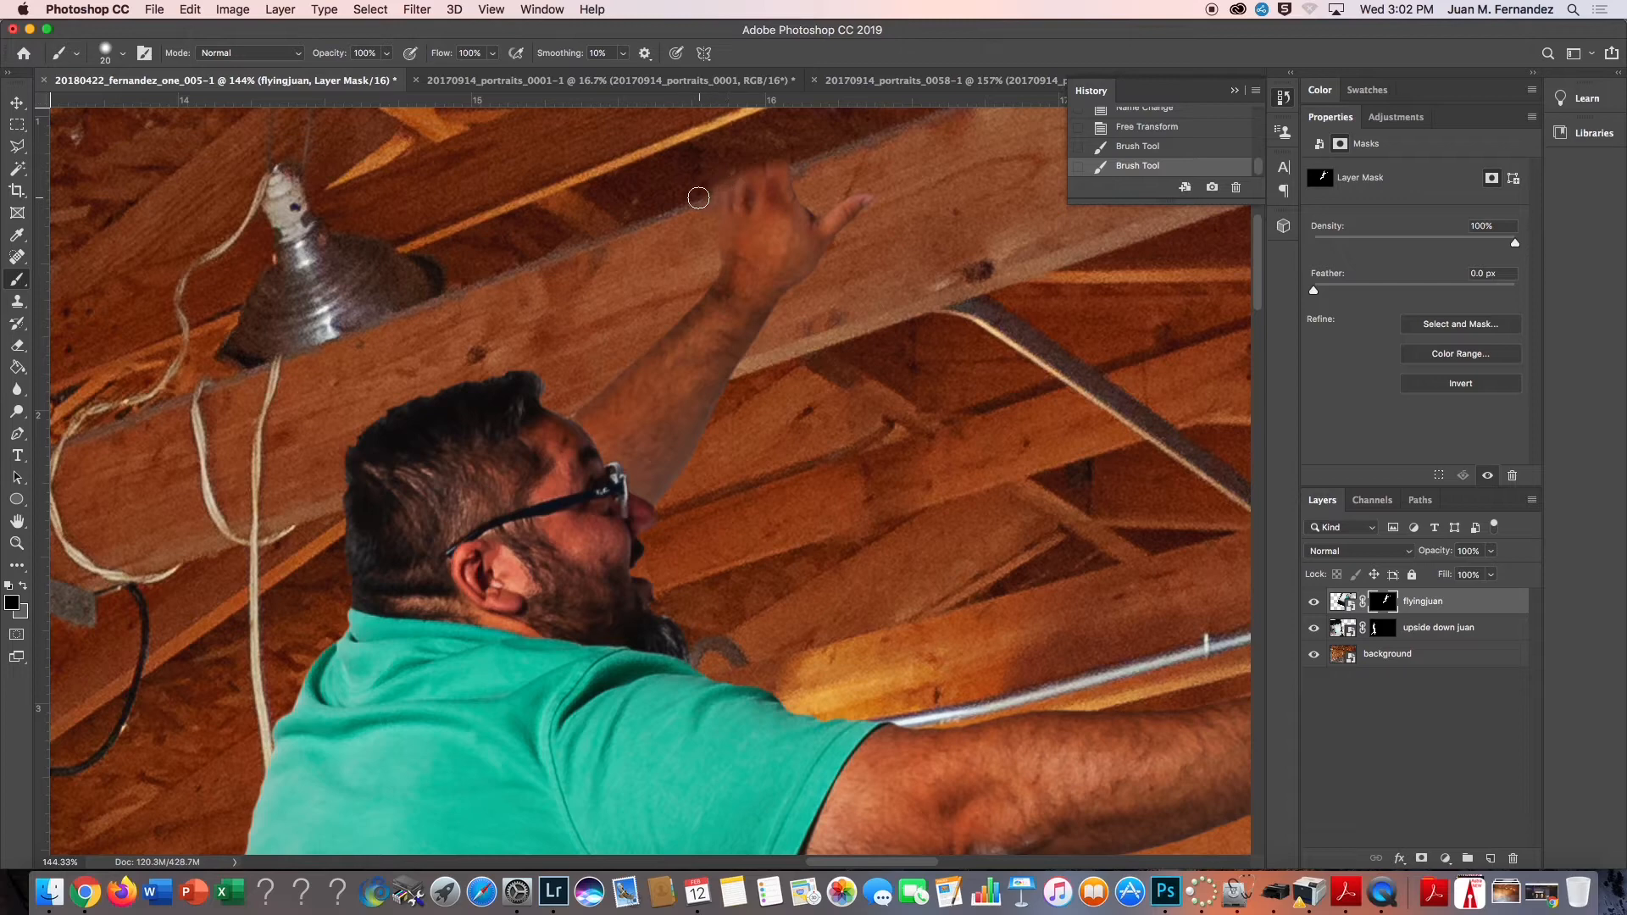
pyautogui.moveTo(715, 169); pyautogui.dragTo(809, 151)
pyautogui.press('x')
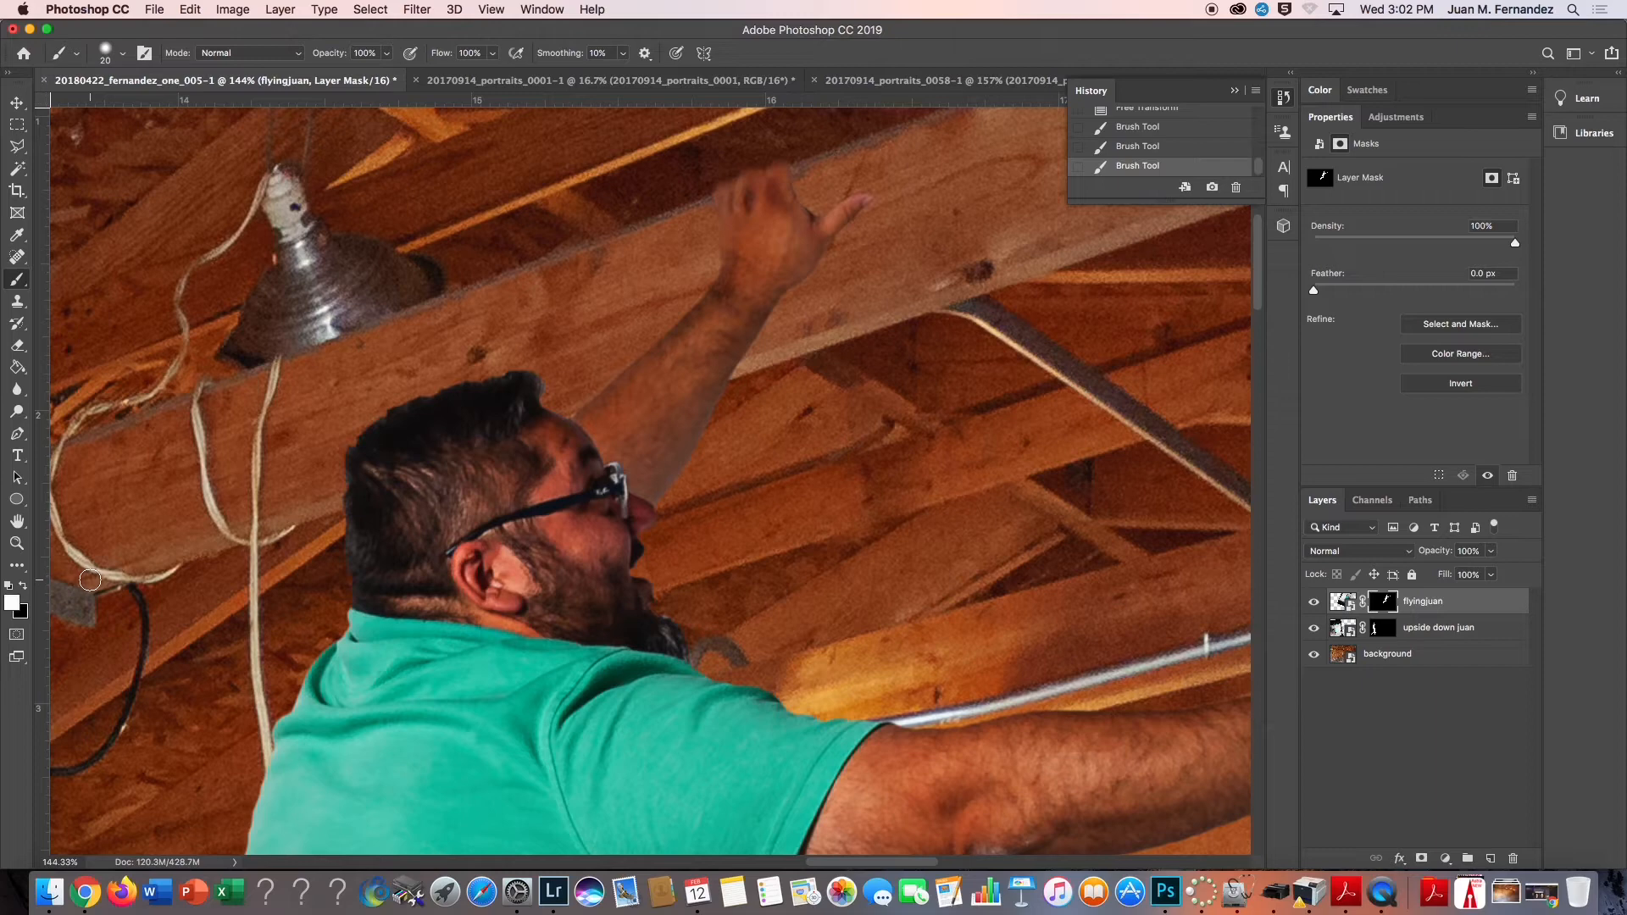
pyautogui.click(750, 180)
# Create a new layer directly below the flying figure's layer and name it as that figure's shadow
pyautogui.click(1491, 859)
pyautogui.click(1422, 601)
pyautogui.moveTo(1422, 601); pyautogui.dragTo(1427, 637)
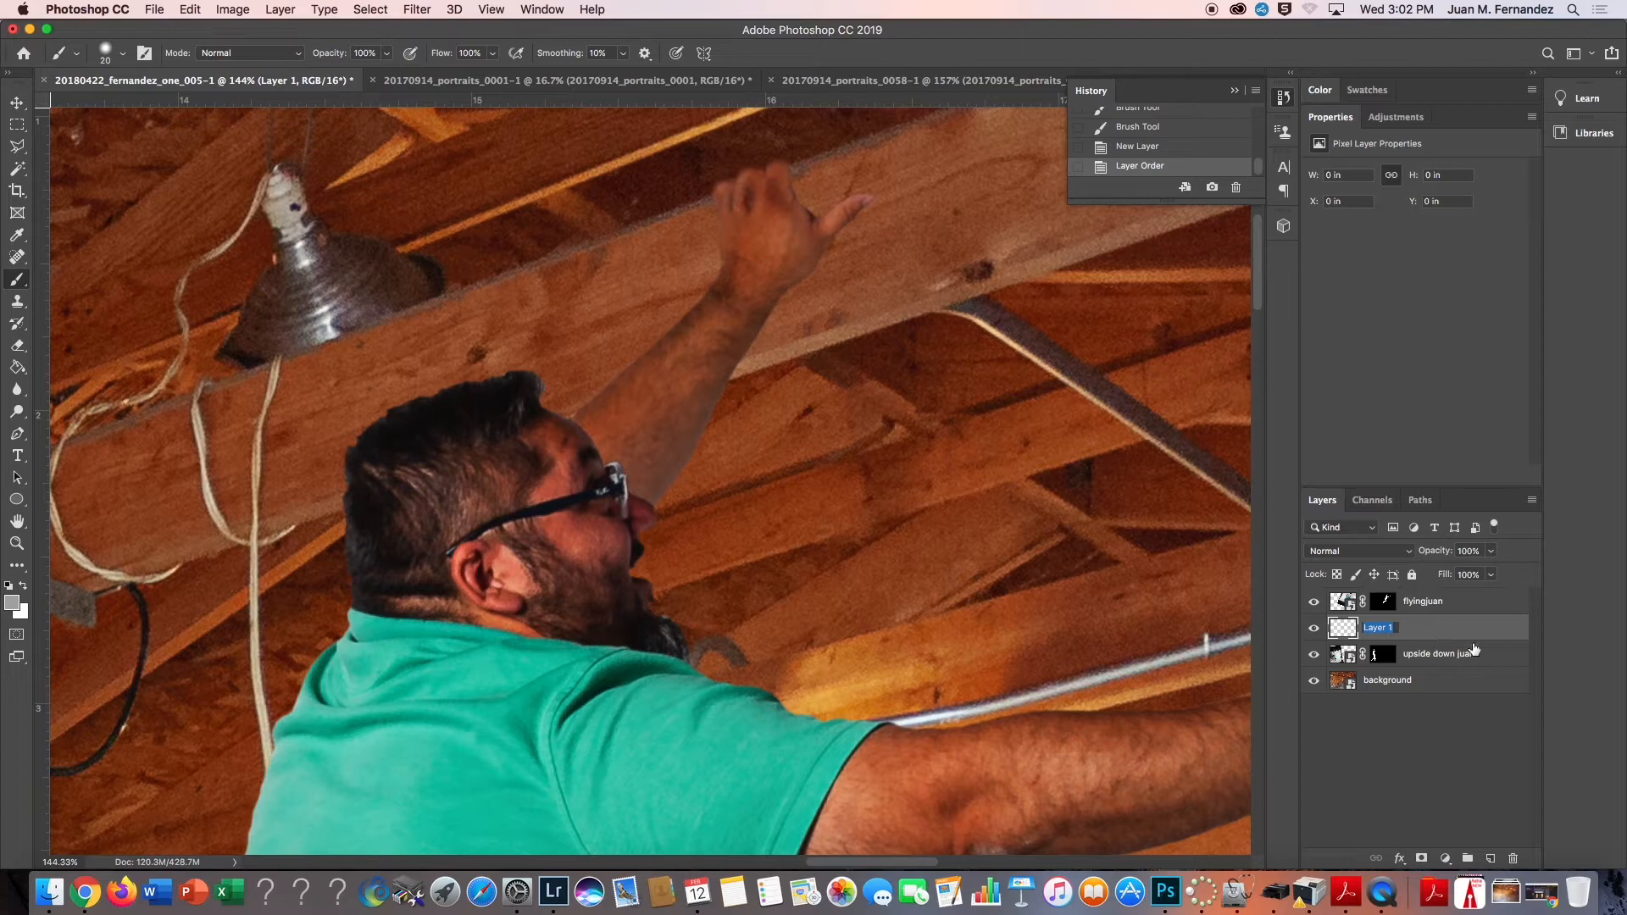
pyautogui.write('flying juan shadow')
pyautogui.press('Return')
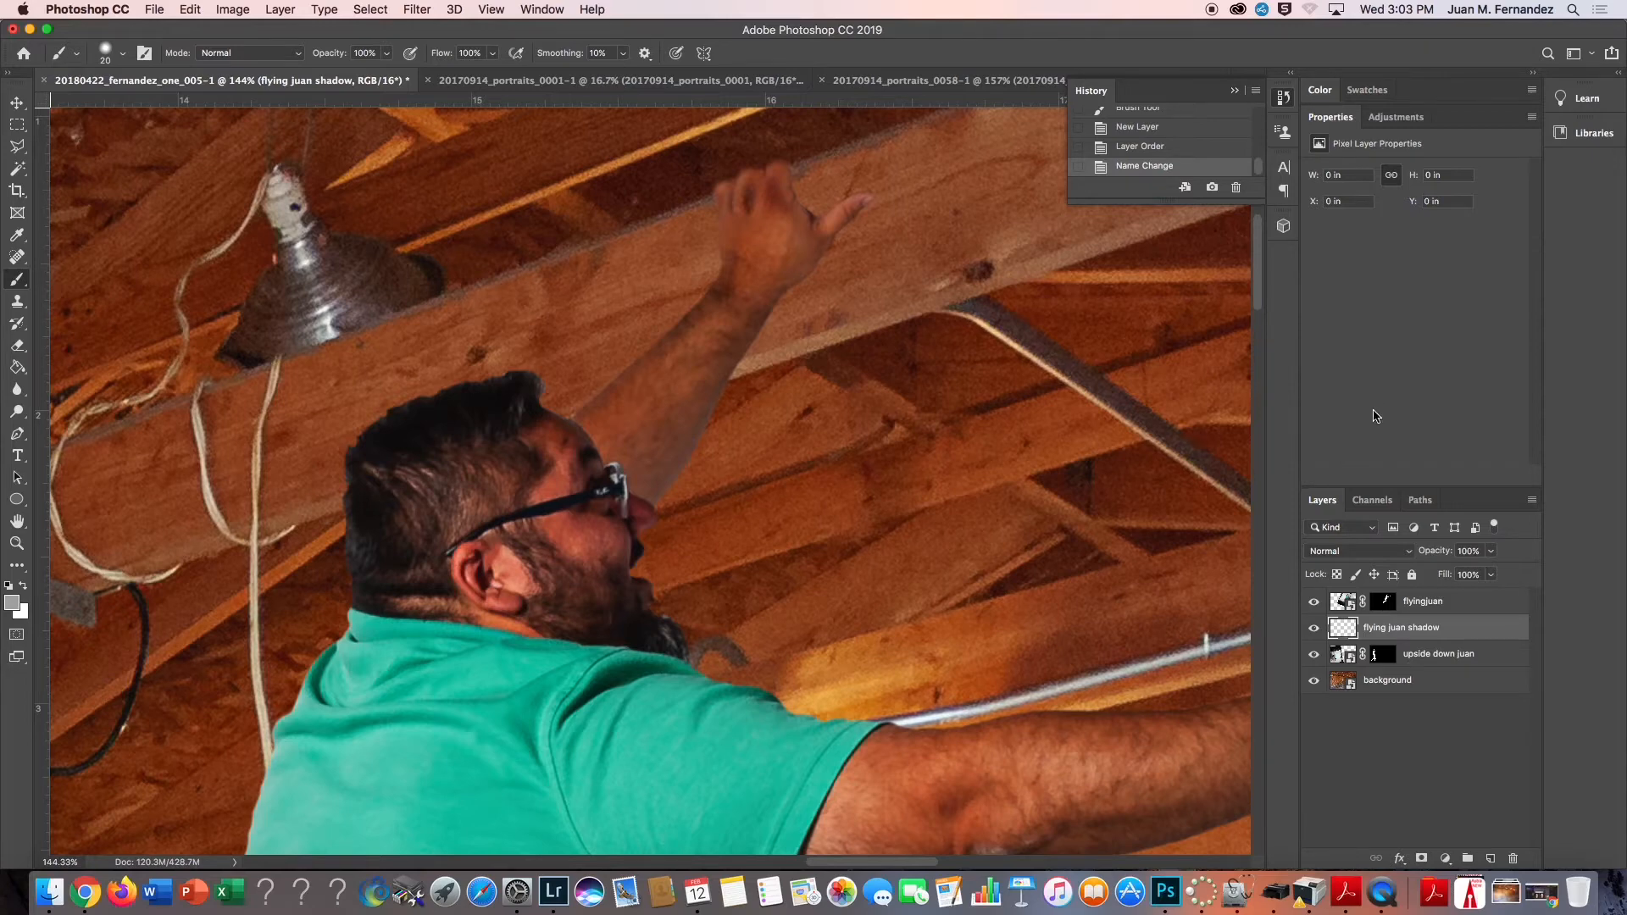
# Paint a soft black shadow with the Brush around the raised hand's thumb and along the forearm on the beam
pyautogui.click(10, 587)
pyautogui.moveTo(822, 231); pyautogui.dragTo(870, 231)
pyautogui.click(793, 188)
pyautogui.moveTo(812, 232)
pyautogui.mouseDown()
pyautogui.moveTo(830, 222)
pyautogui.moveTo(737, 365)
pyautogui.mouseUp()
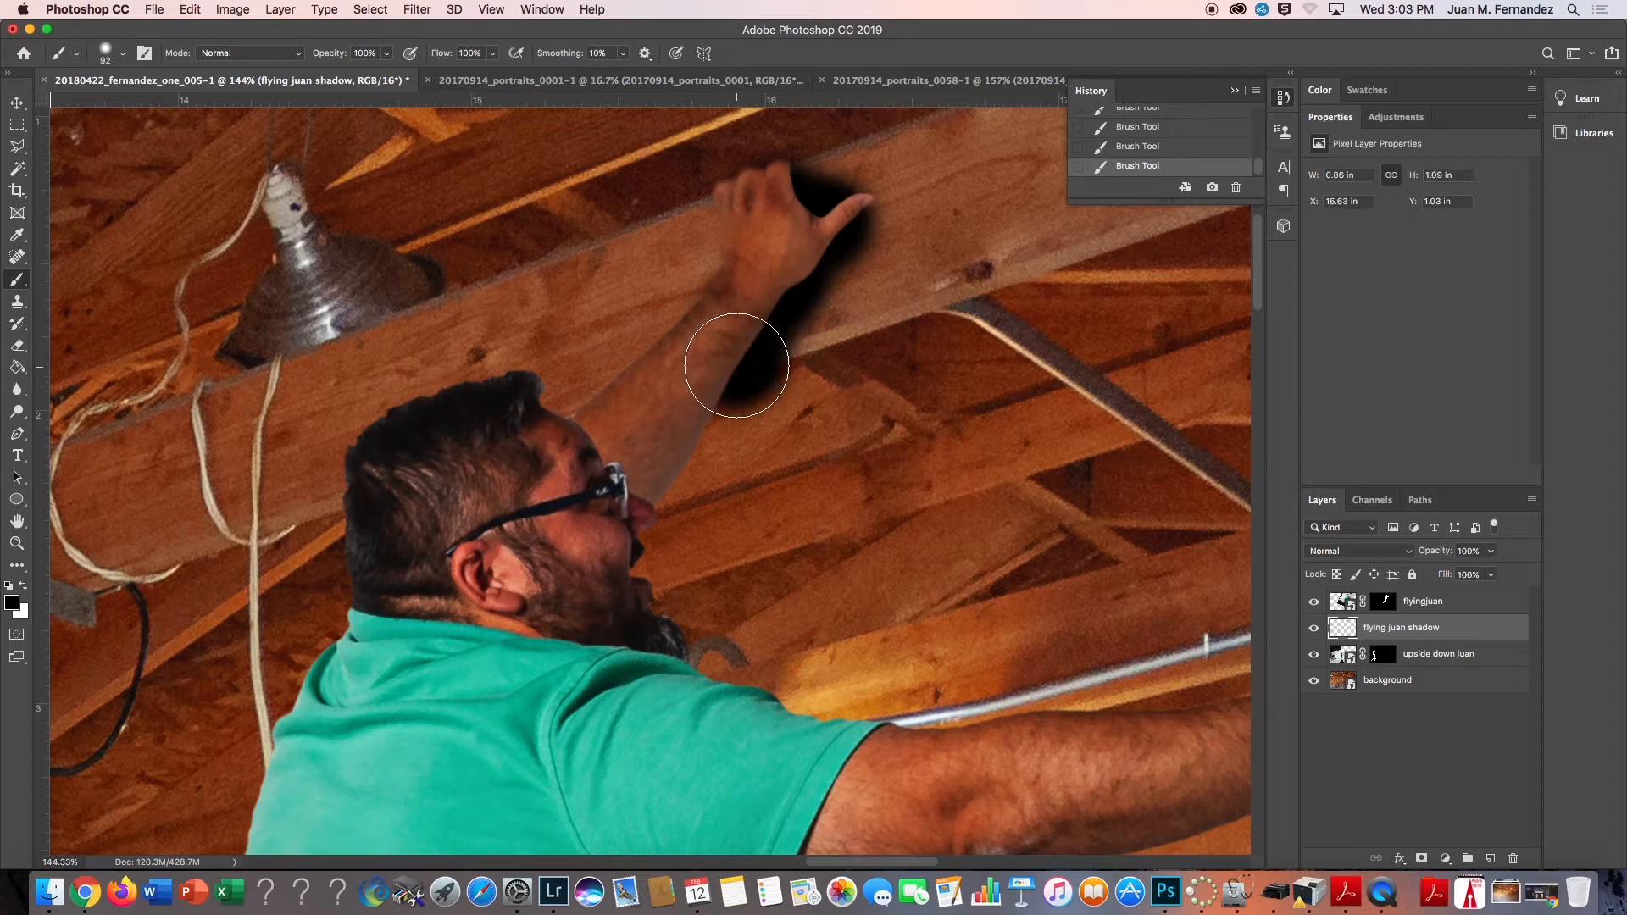
pyautogui.click(811, 198)
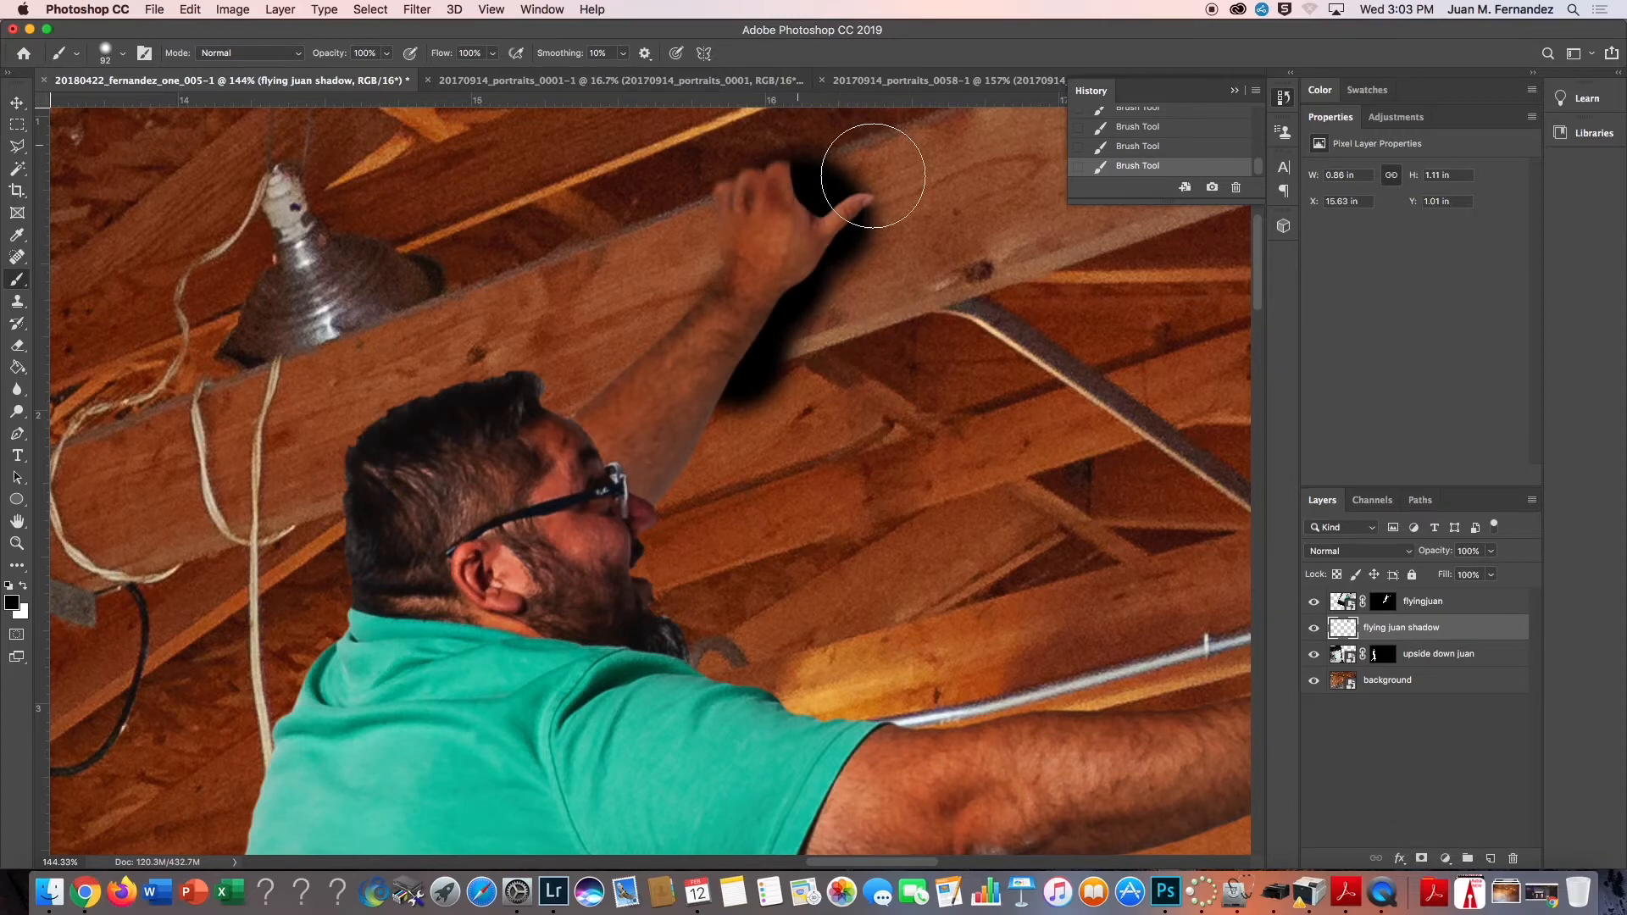
pyautogui.click(845, 211)
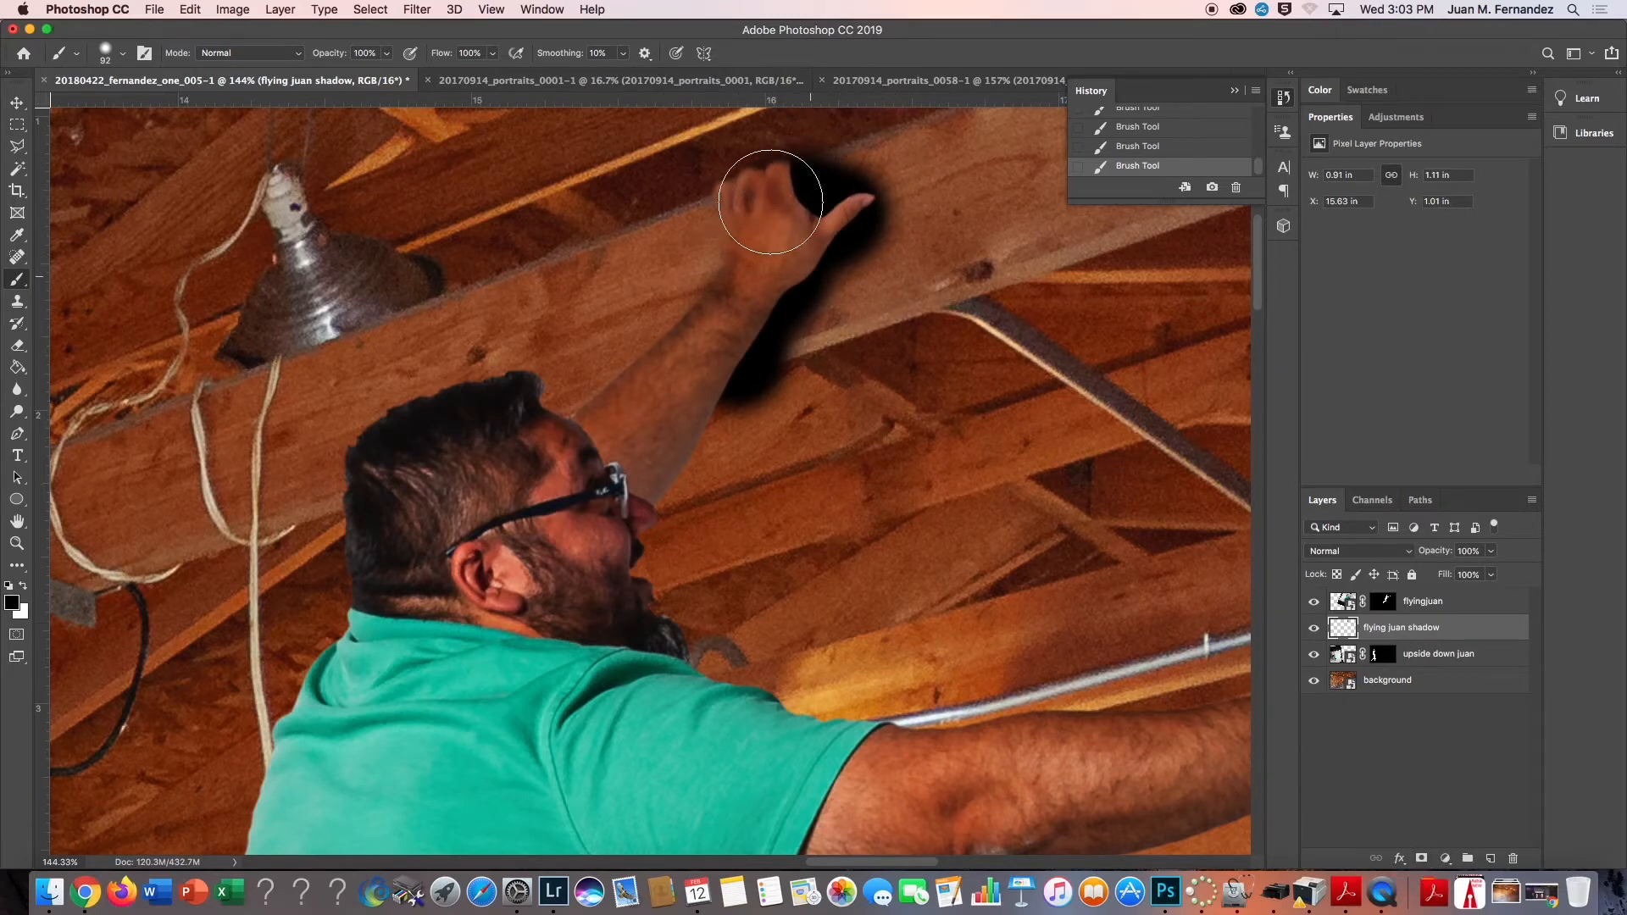
# Add a layer mask to the shadow layer and paint it black to thin the shadow beside the raised hand and forearm
pyautogui.click(1424, 860)
pyautogui.press('x')
pyautogui.moveTo(716, 315)
pyautogui.mouseDown()
pyautogui.moveTo(737, 314)
pyautogui.moveTo(685, 324)
pyautogui.mouseUp()
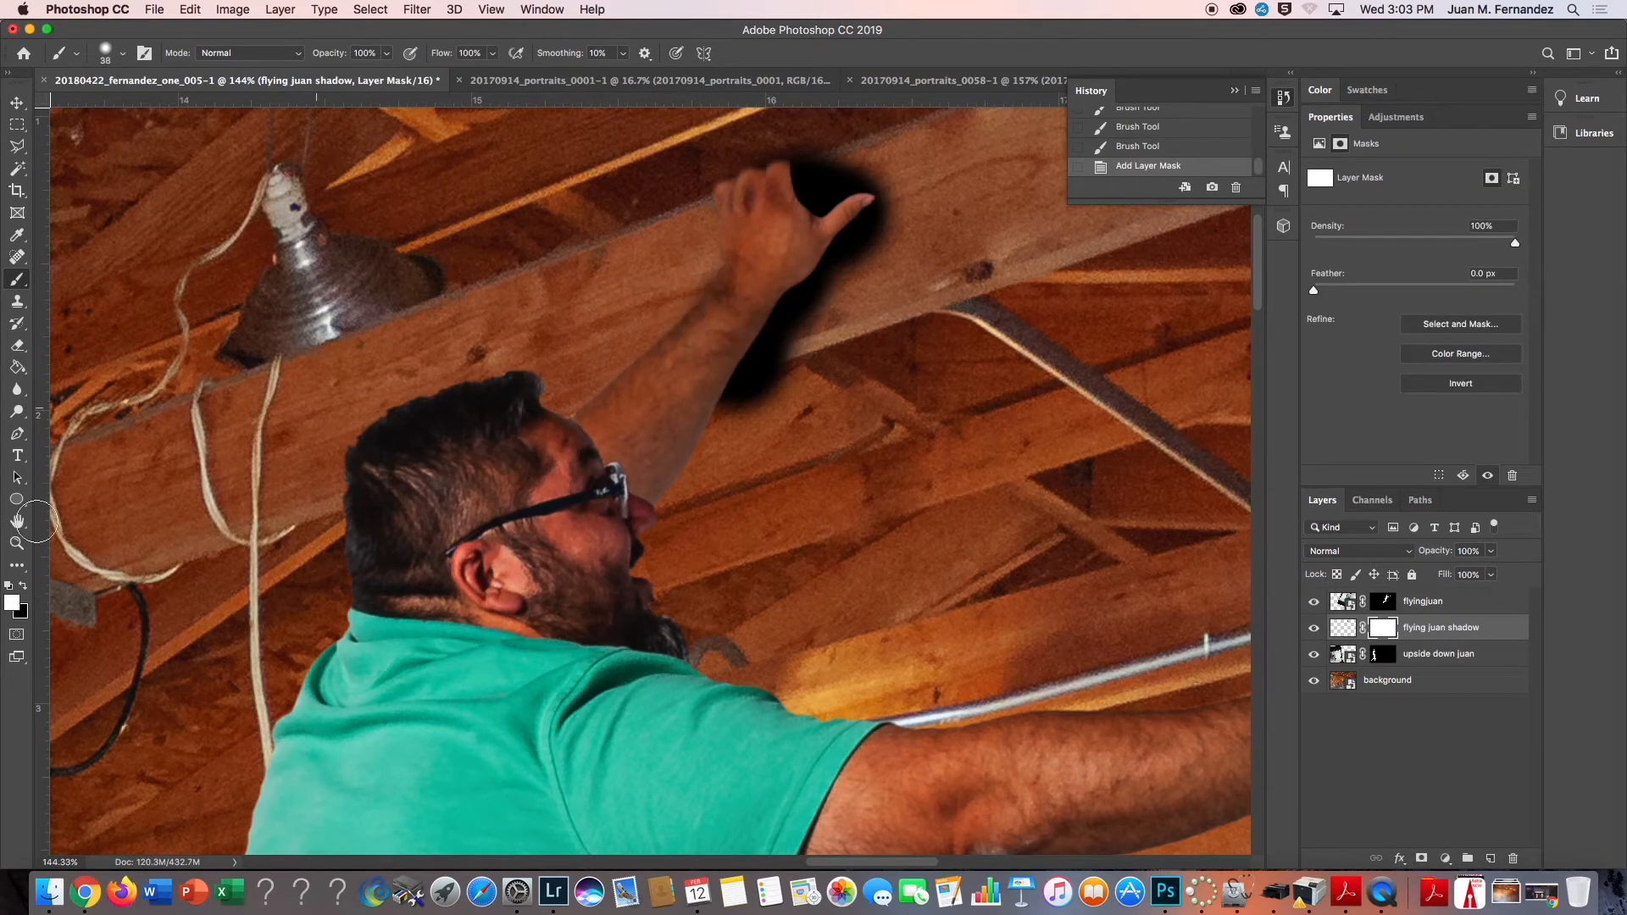
pyautogui.click(24, 588)
pyautogui.moveTo(743, 416)
pyautogui.mouseDown()
pyautogui.moveTo(796, 420)
pyautogui.moveTo(750, 439)
pyautogui.moveTo(752, 418)
pyautogui.moveTo(719, 414)
pyautogui.moveTo(791, 363)
pyautogui.moveTo(810, 373)
pyautogui.mouseUp()
pyautogui.moveTo(829, 527); pyautogui.dragTo(723, 522)
pyautogui.moveTo(819, 635); pyautogui.dragTo(786, 632)
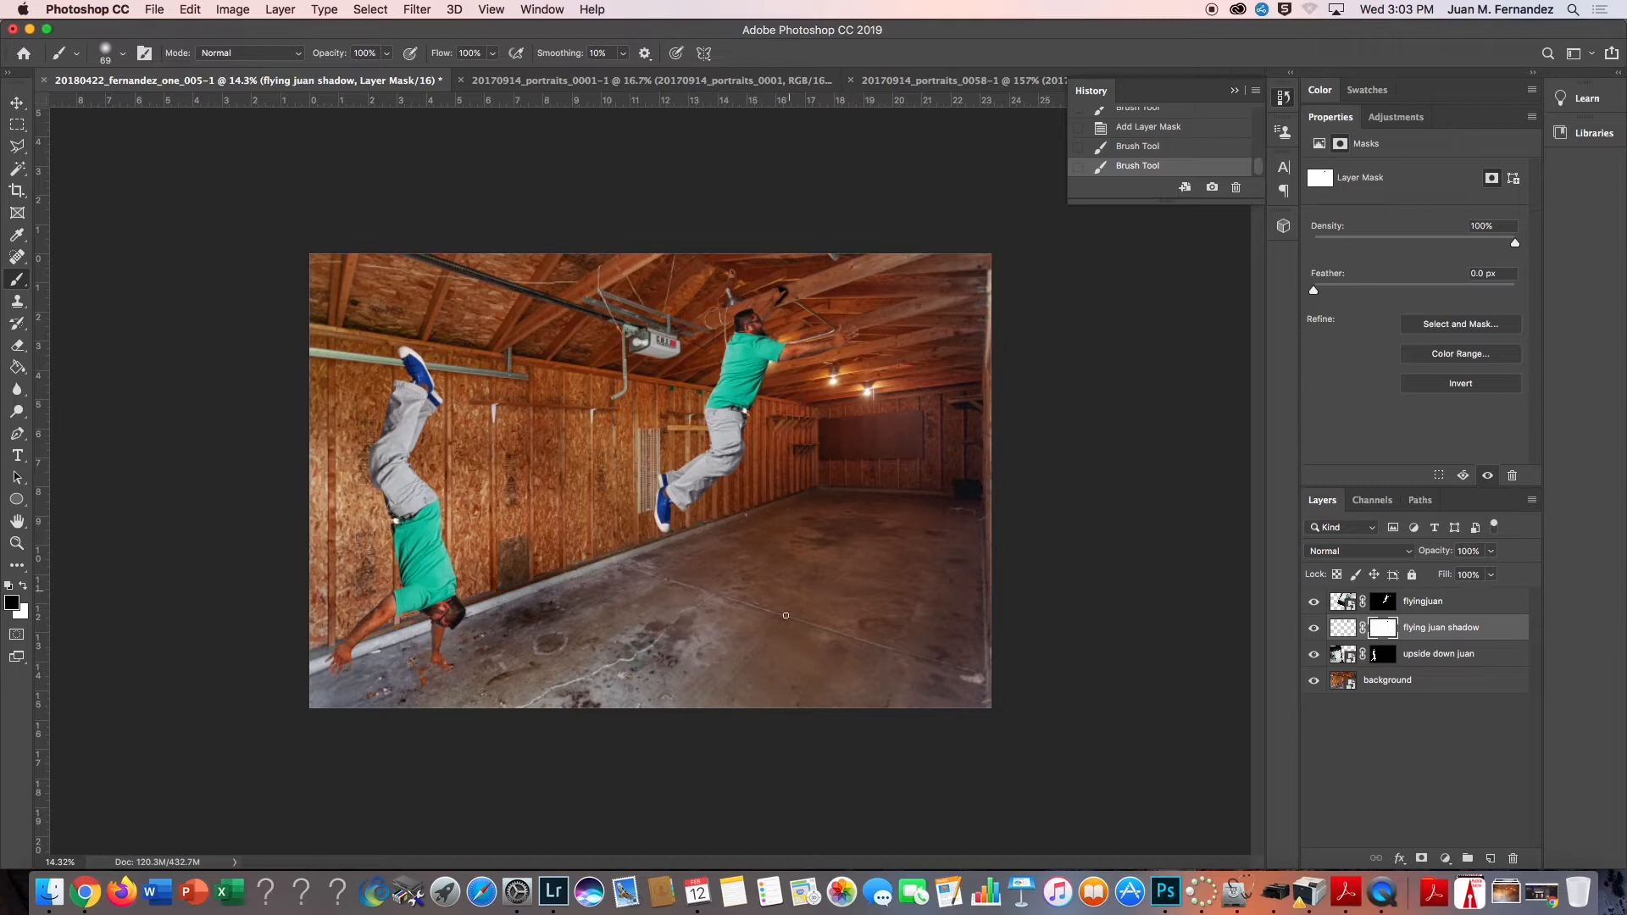
pyautogui.moveTo(783, 300); pyautogui.dragTo(915, 327)
pyautogui.moveTo(828, 269)
pyautogui.mouseDown()
pyautogui.moveTo(788, 290)
pyautogui.moveTo(801, 298)
pyautogui.moveTo(773, 319)
pyautogui.moveTo(774, 351)
pyautogui.mouseUp()
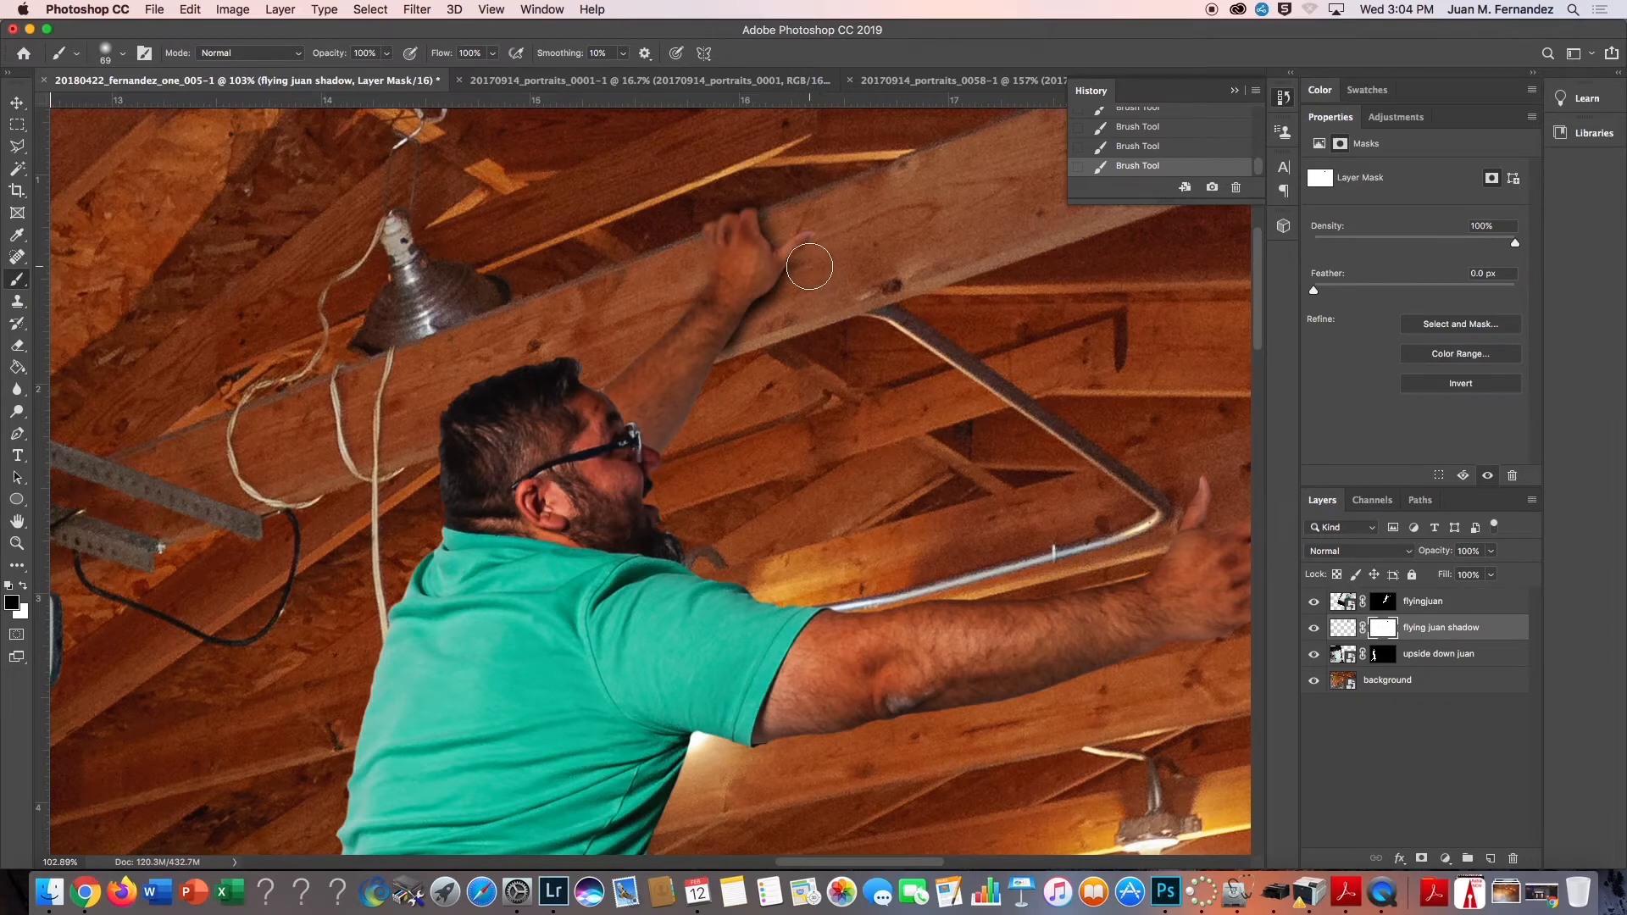
# Refine the shadow around the thumb and fingers by alternating white and black Brush strokes on the shadow layer's mask
pyautogui.press('x')
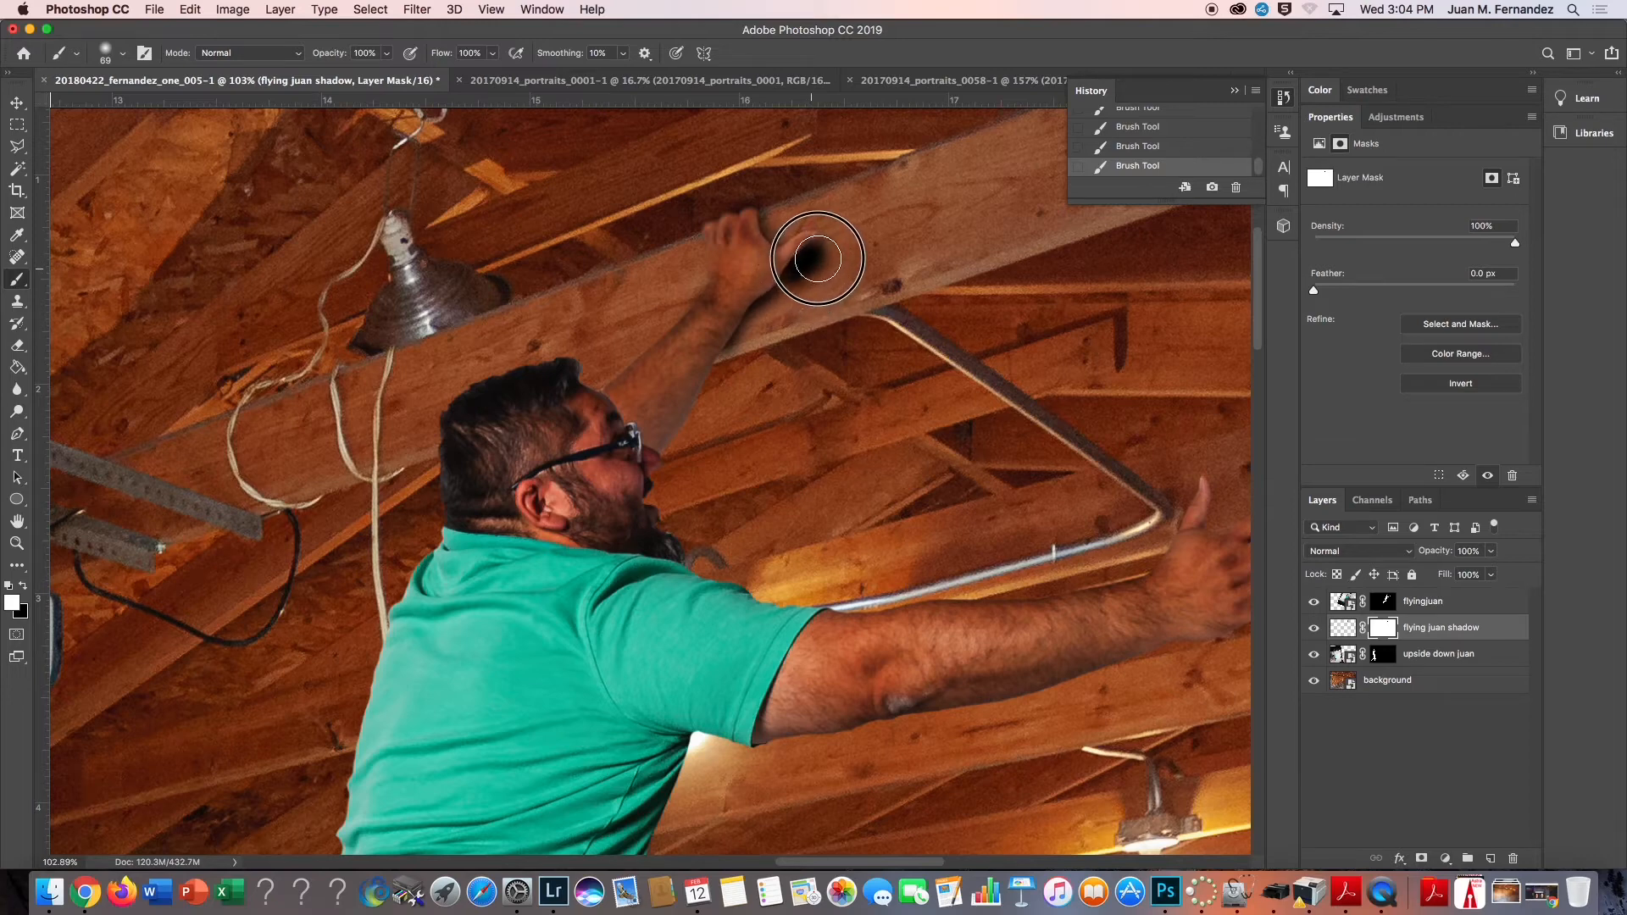
pyautogui.press('x')
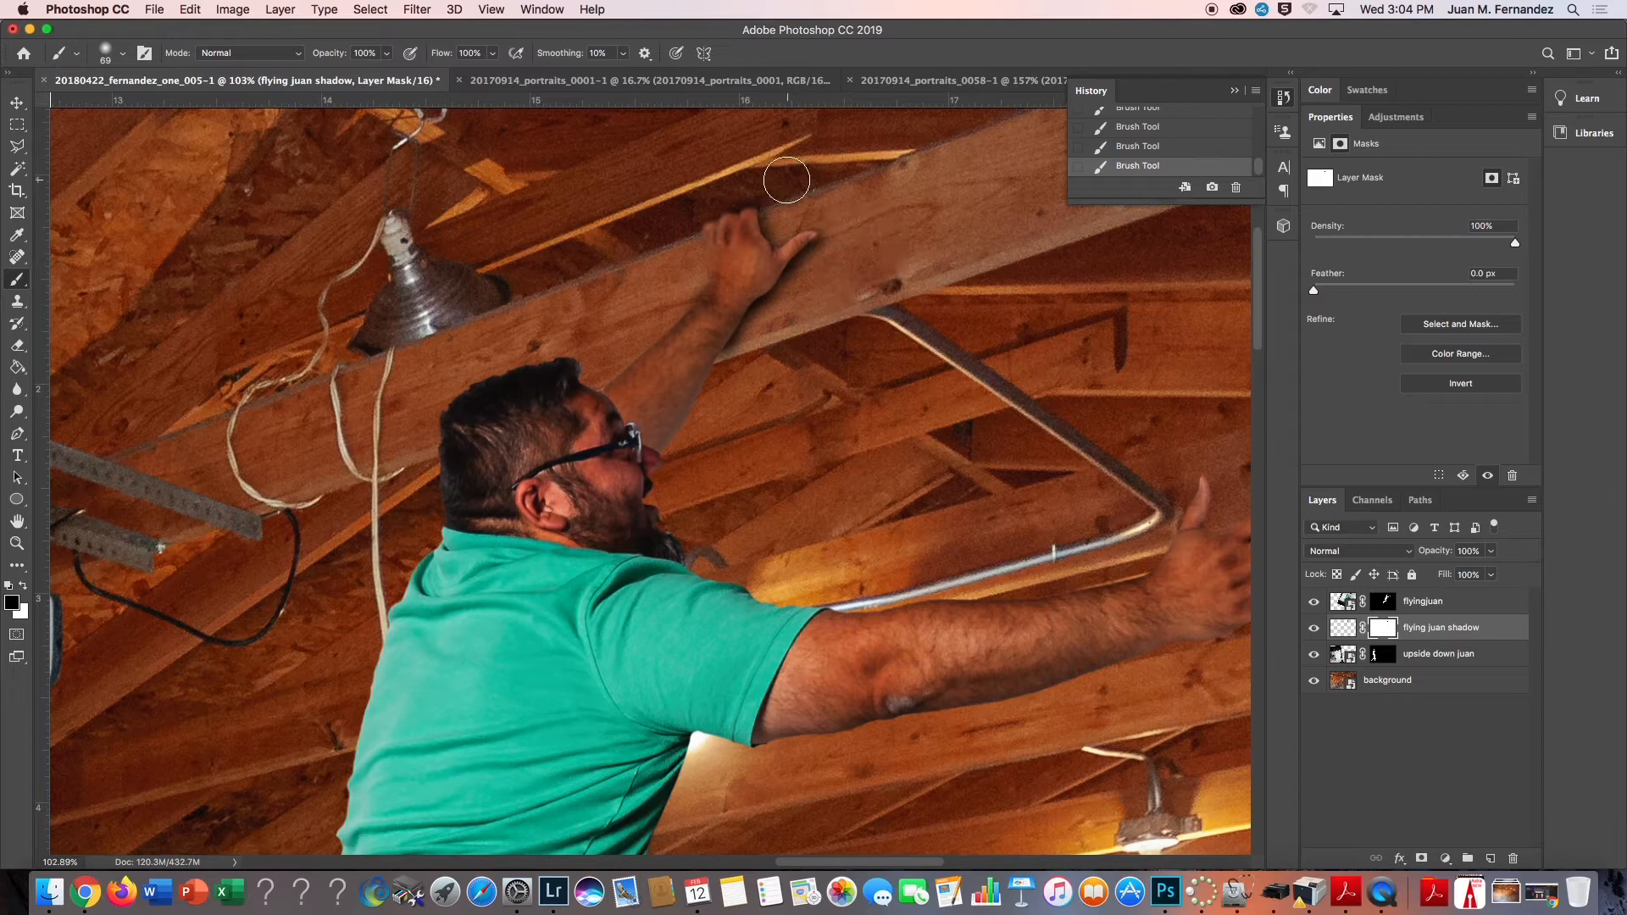
pyautogui.moveTo(771, 218)
pyautogui.mouseDown()
pyautogui.moveTo(862, 249)
pyautogui.moveTo(756, 243)
pyautogui.moveTo(734, 207)
pyautogui.mouseUp()
pyautogui.press('x')
pyautogui.moveTo(734, 197)
pyautogui.mouseDown()
pyautogui.moveTo(768, 306)
pyautogui.moveTo(727, 207)
pyautogui.mouseUp()
pyautogui.moveTo(871, 216)
pyautogui.mouseDown()
pyautogui.moveTo(855, 216)
pyautogui.moveTo(882, 214)
pyautogui.mouseUp()
pyautogui.click(781, 206)
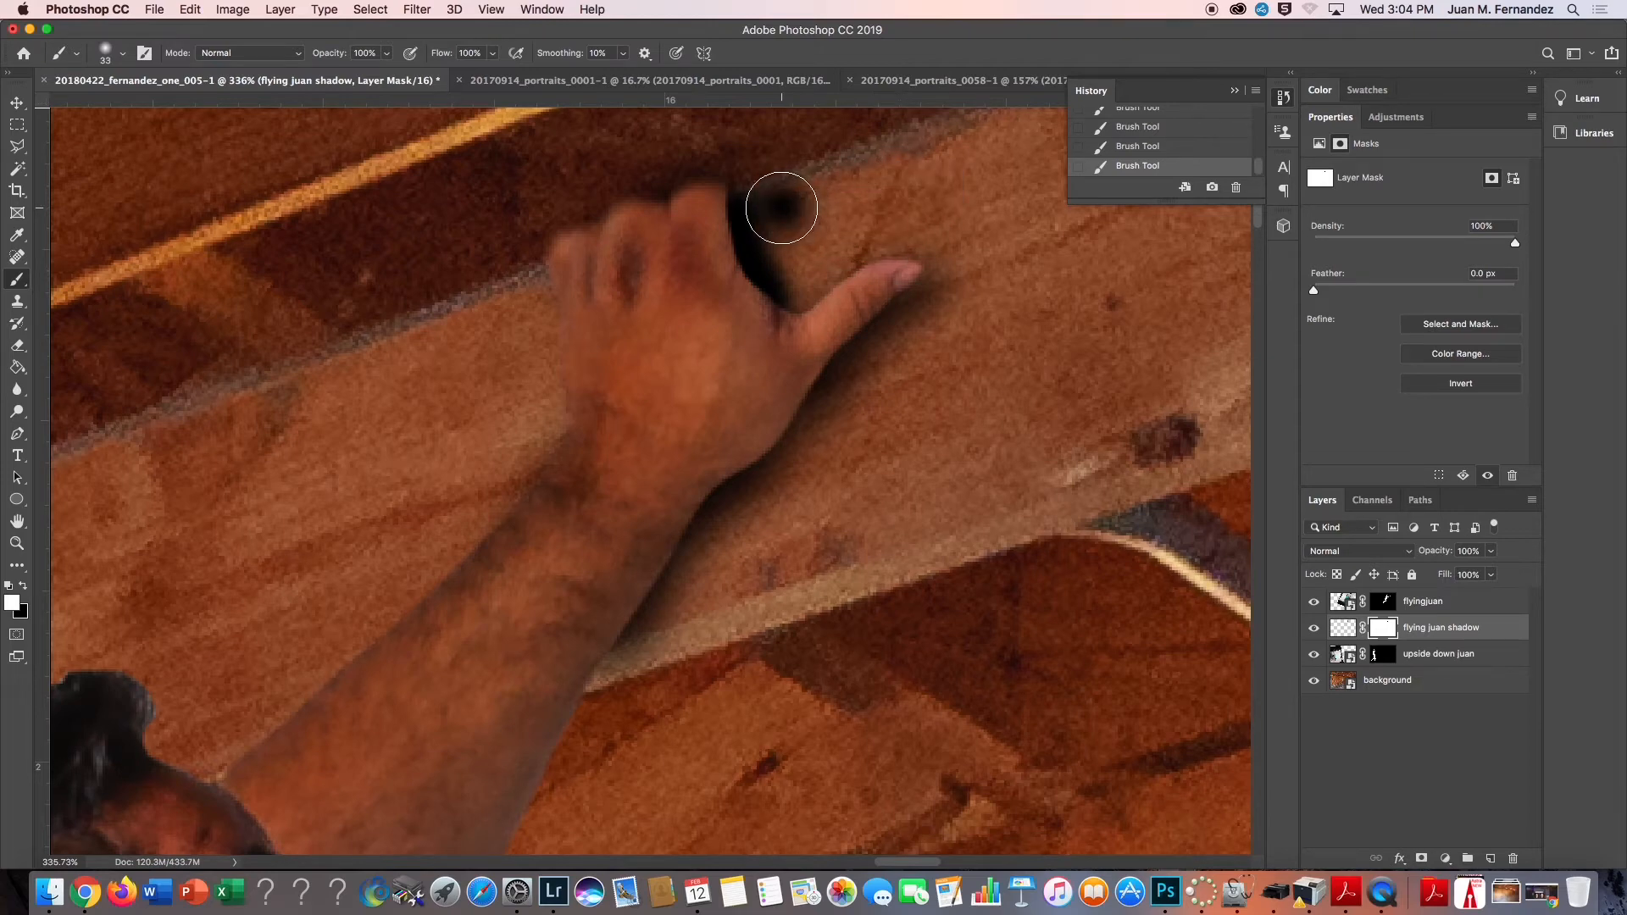
pyautogui.moveTo(781, 207)
pyautogui.mouseDown()
pyautogui.moveTo(796, 250)
pyautogui.moveTo(864, 193)
pyautogui.moveTo(794, 259)
pyautogui.moveTo(922, 227)
pyautogui.mouseUp()
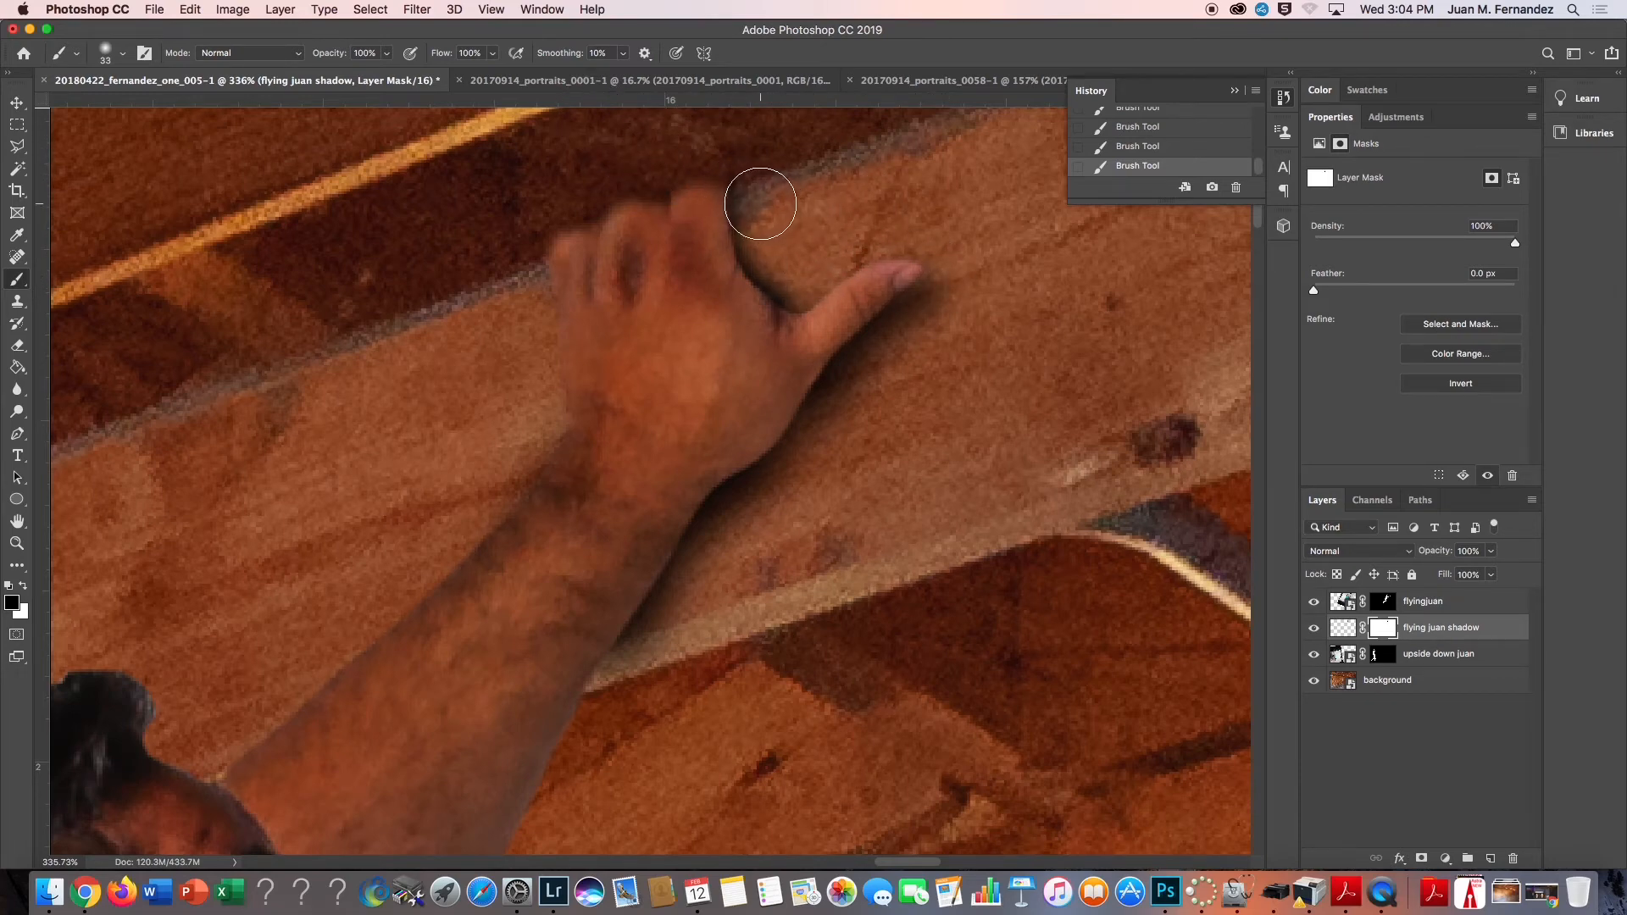
pyautogui.moveTo(772, 201); pyautogui.dragTo(746, 208)
pyautogui.press('x')
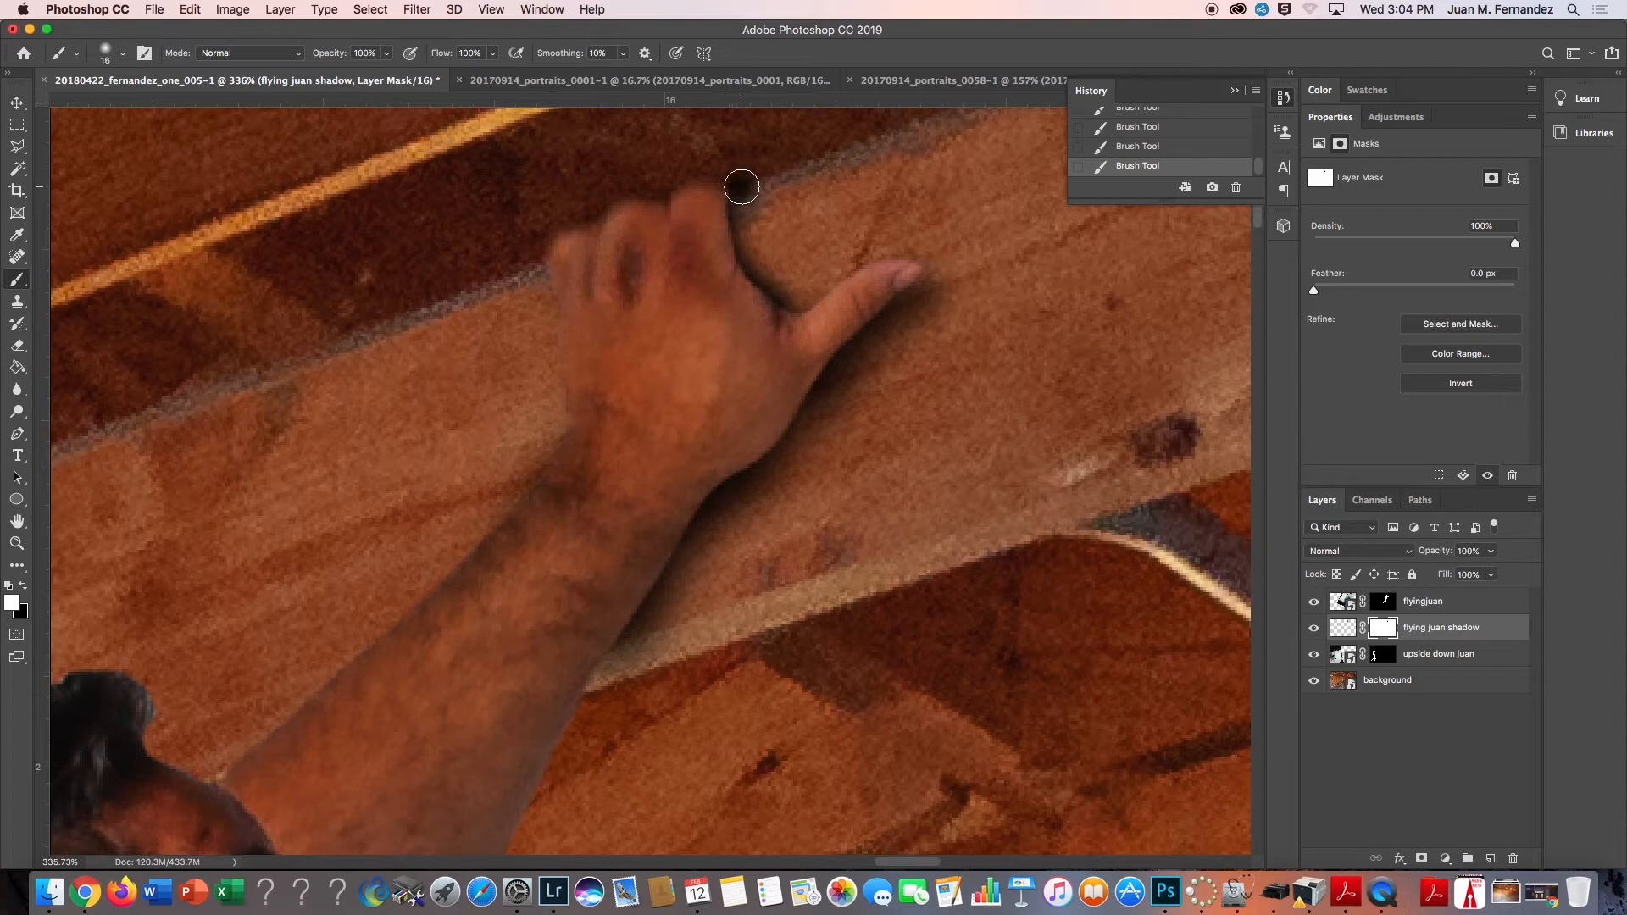
pyautogui.moveTo(753, 190)
pyautogui.mouseDown()
pyautogui.moveTo(778, 227)
pyautogui.moveTo(751, 200)
pyautogui.mouseUp()
pyautogui.press('x')
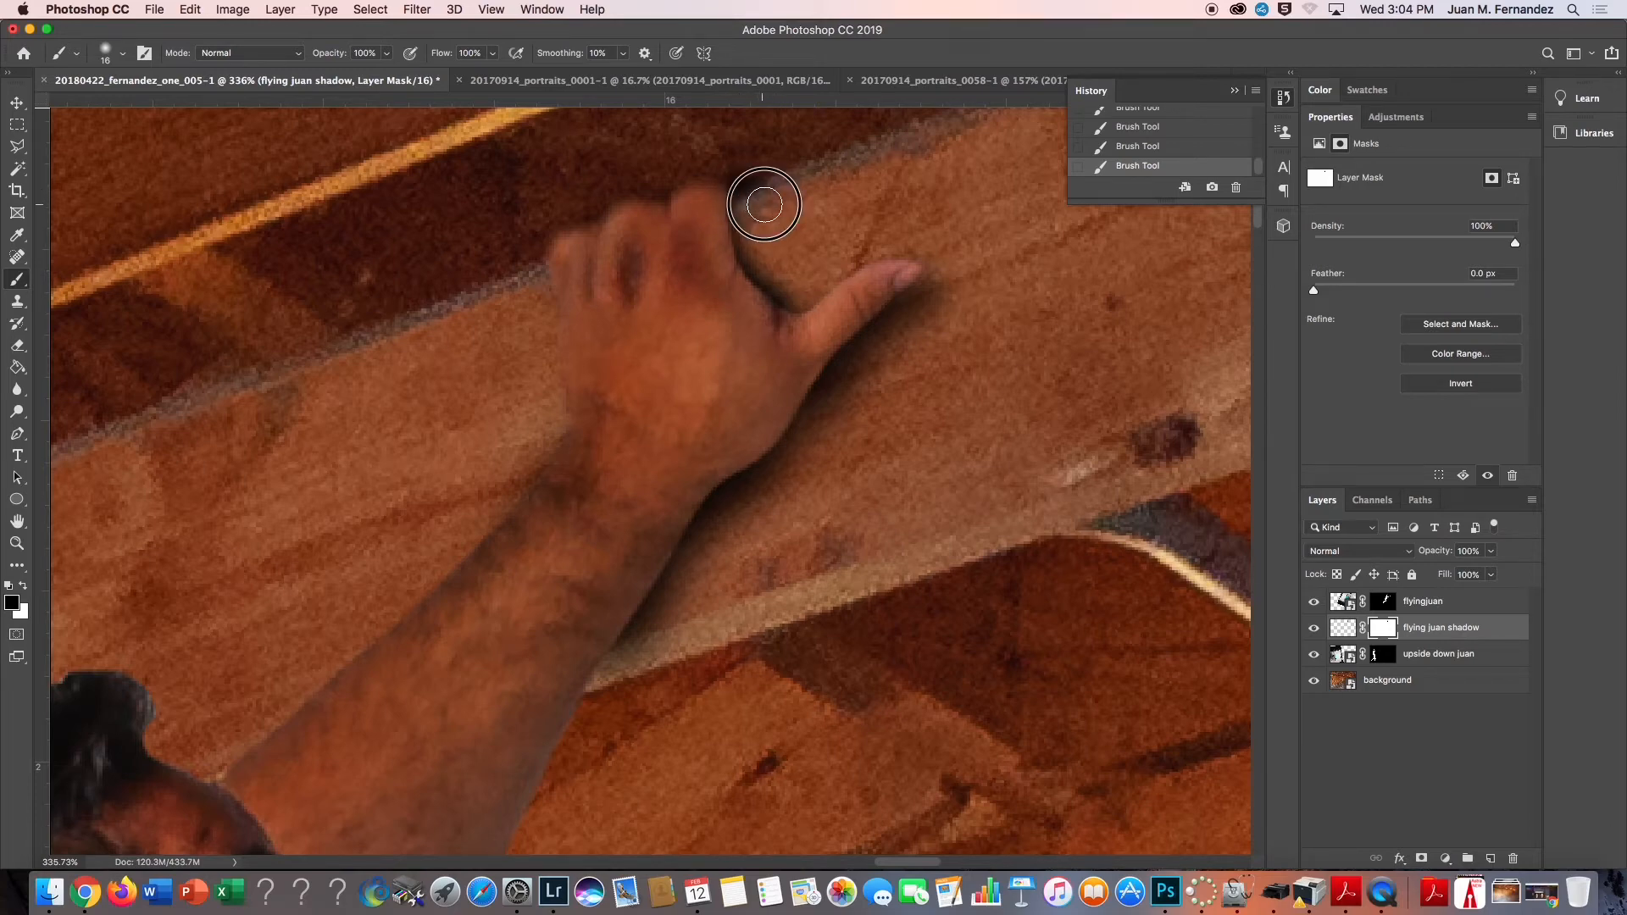
# Set the shadow layer's blending mode to Soft Light and check the shadow around the raised hand
pyautogui.press('super+0')
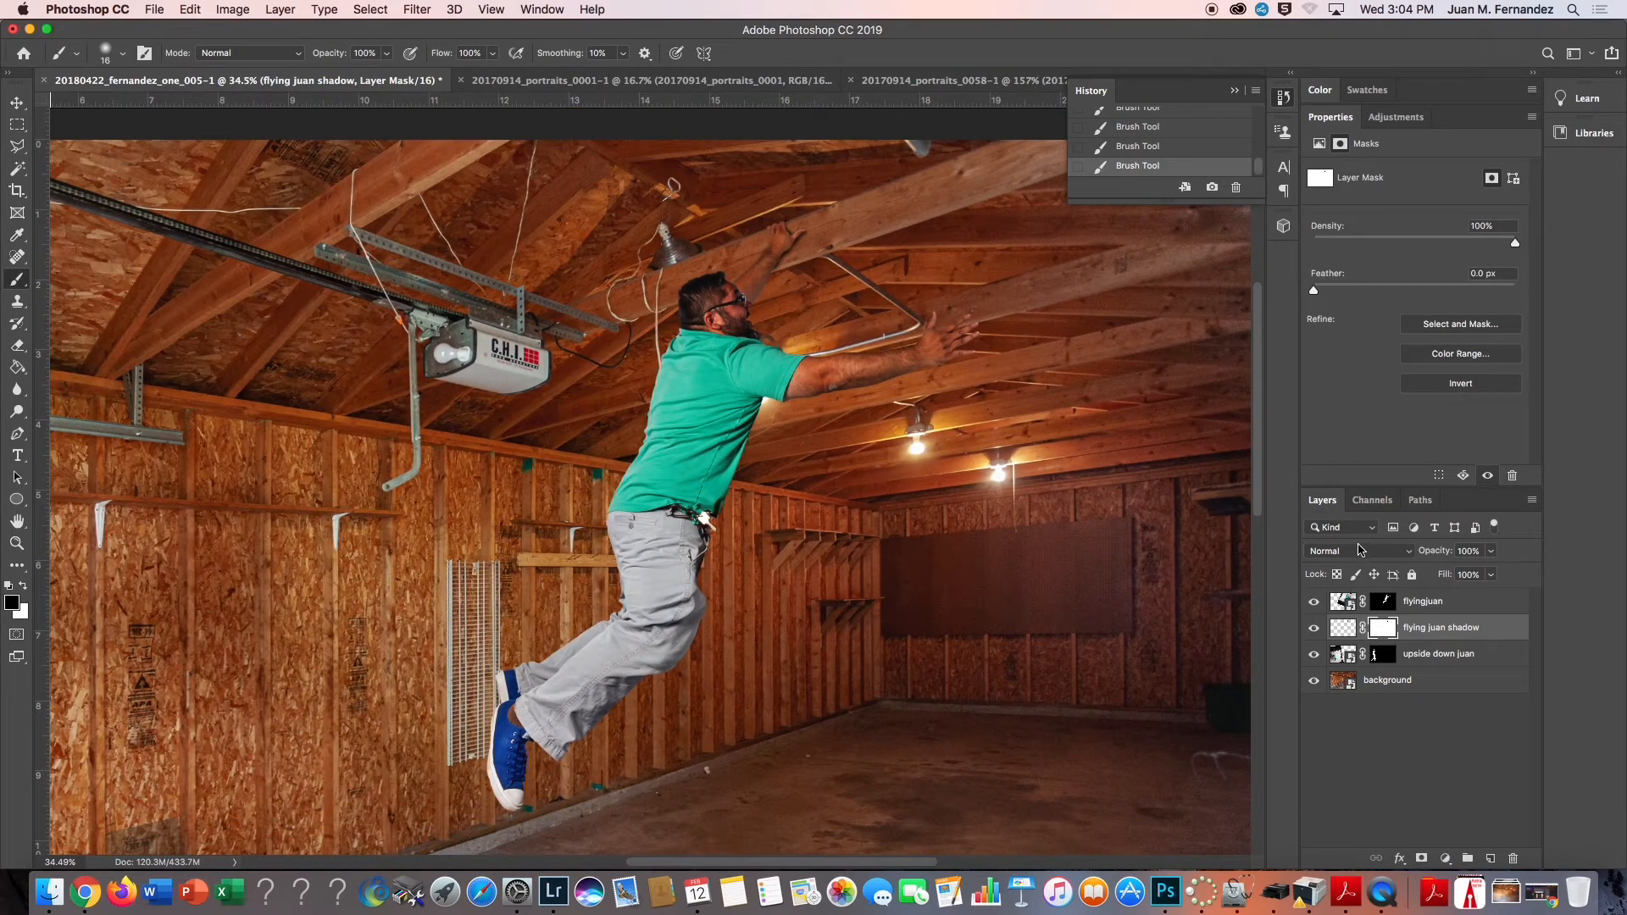
pyautogui.click(1359, 550)
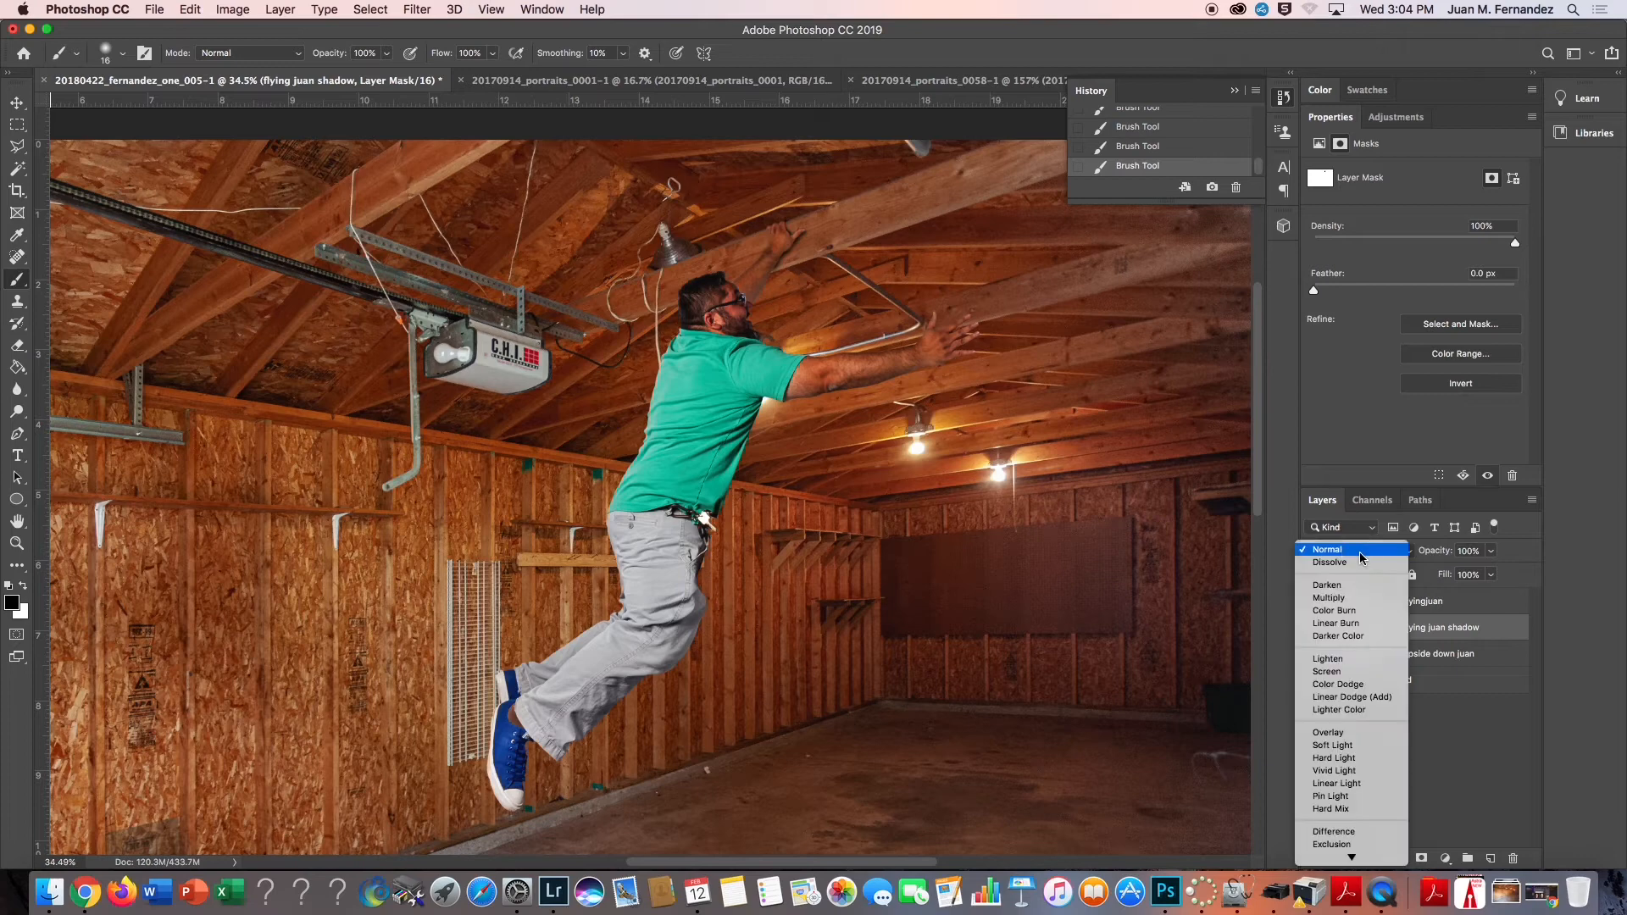
pyautogui.click(1342, 749)
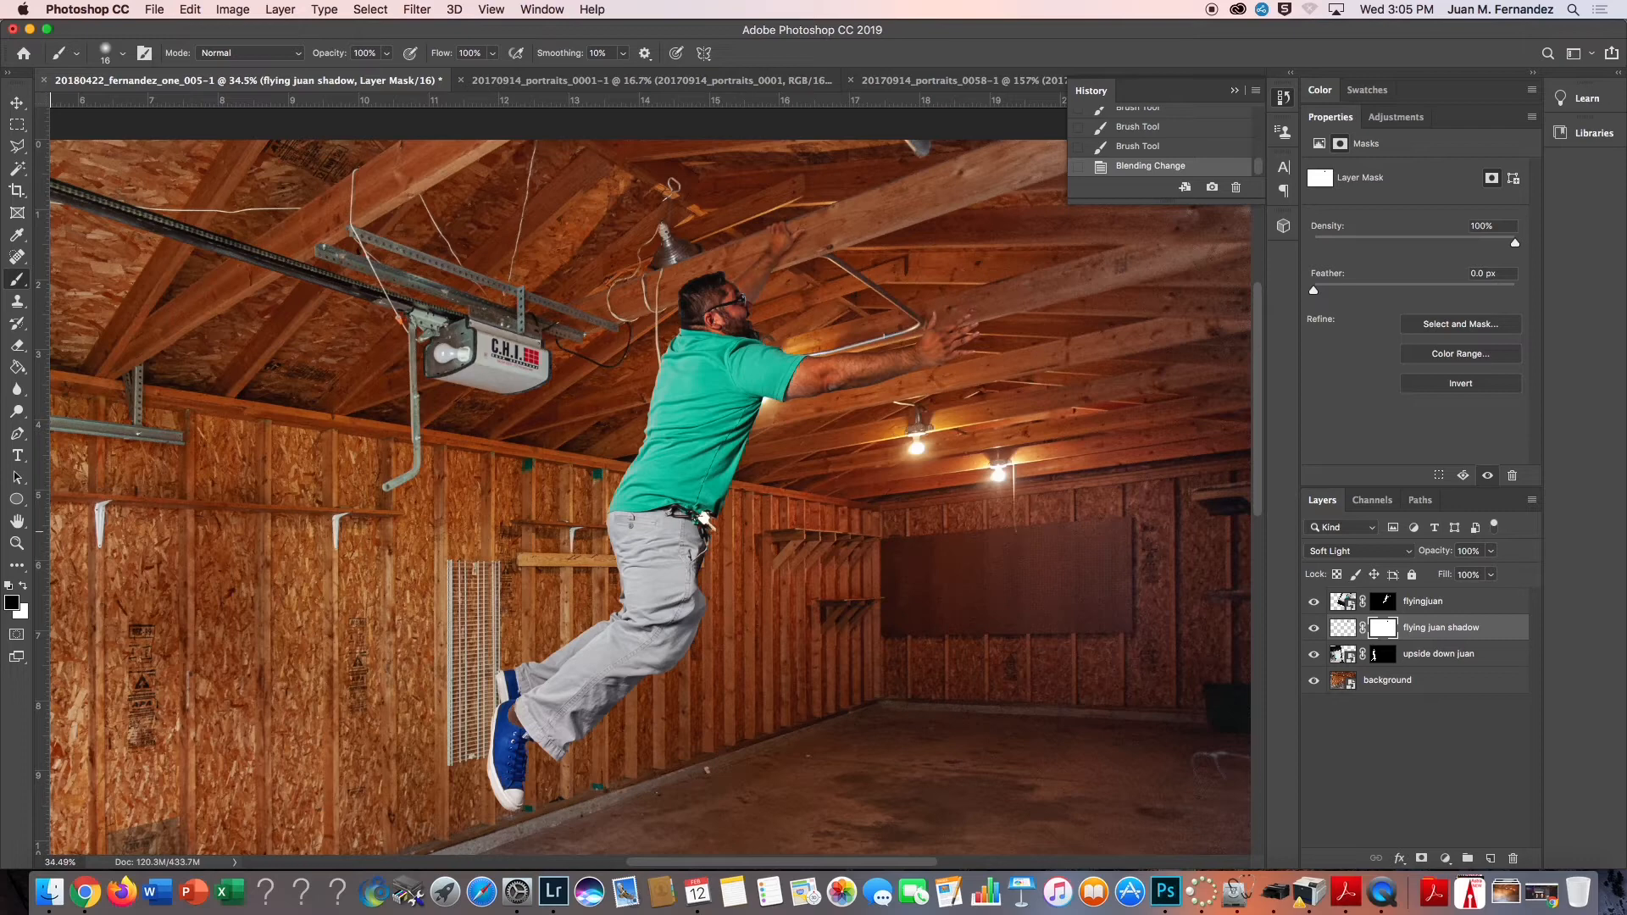
pyautogui.scroll(-4, 806, 235)
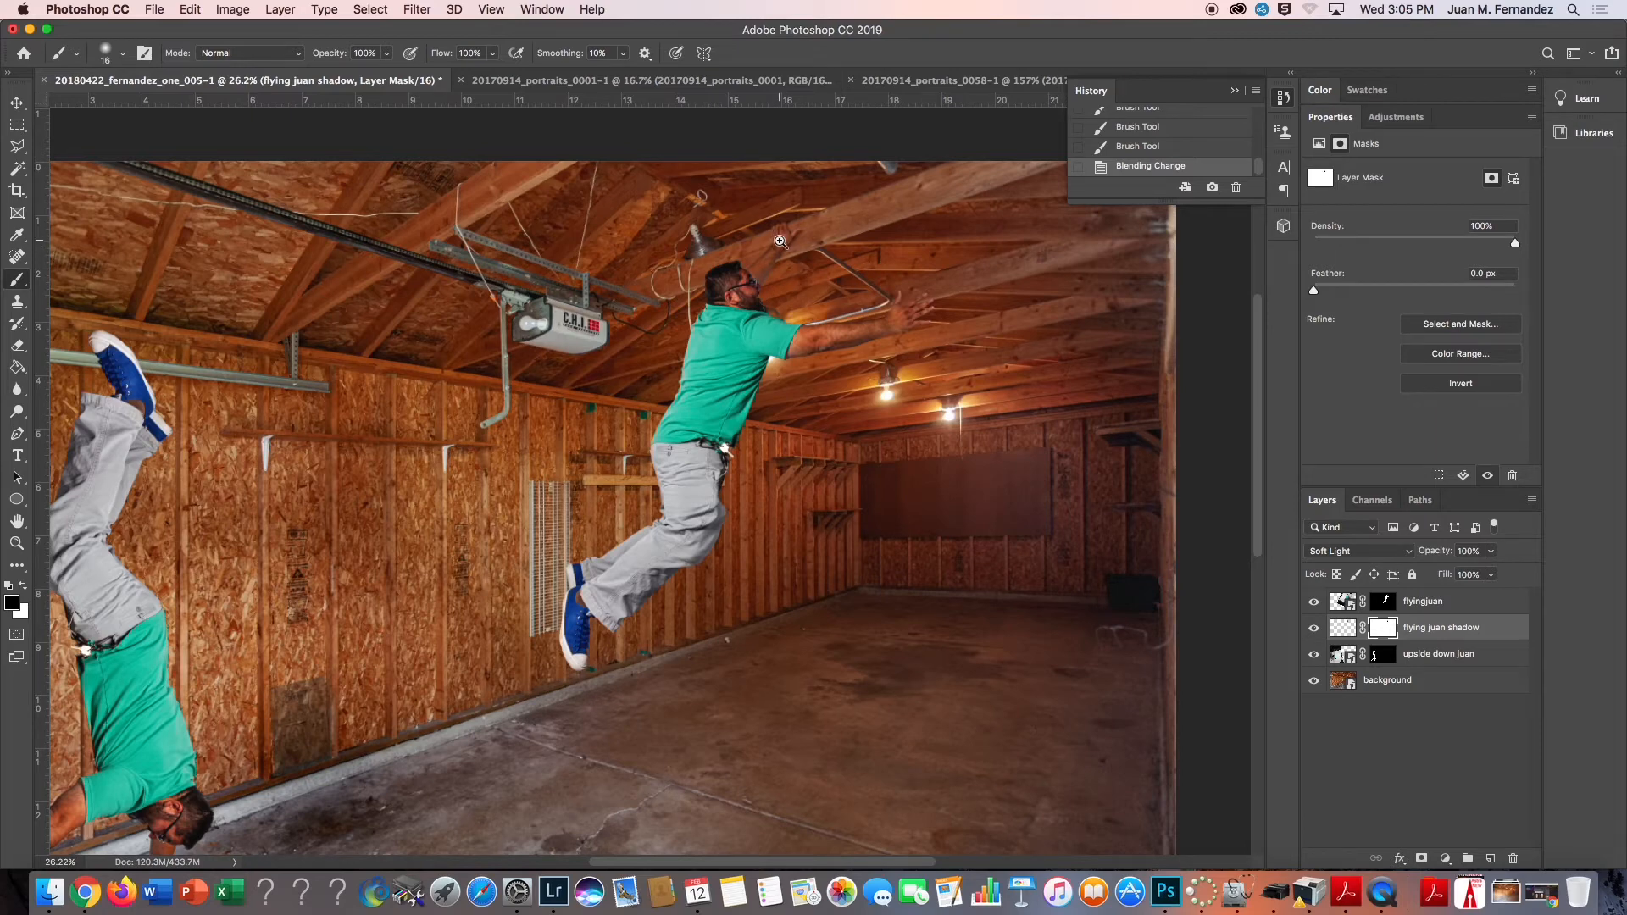
pyautogui.scroll(6, 781, 241)
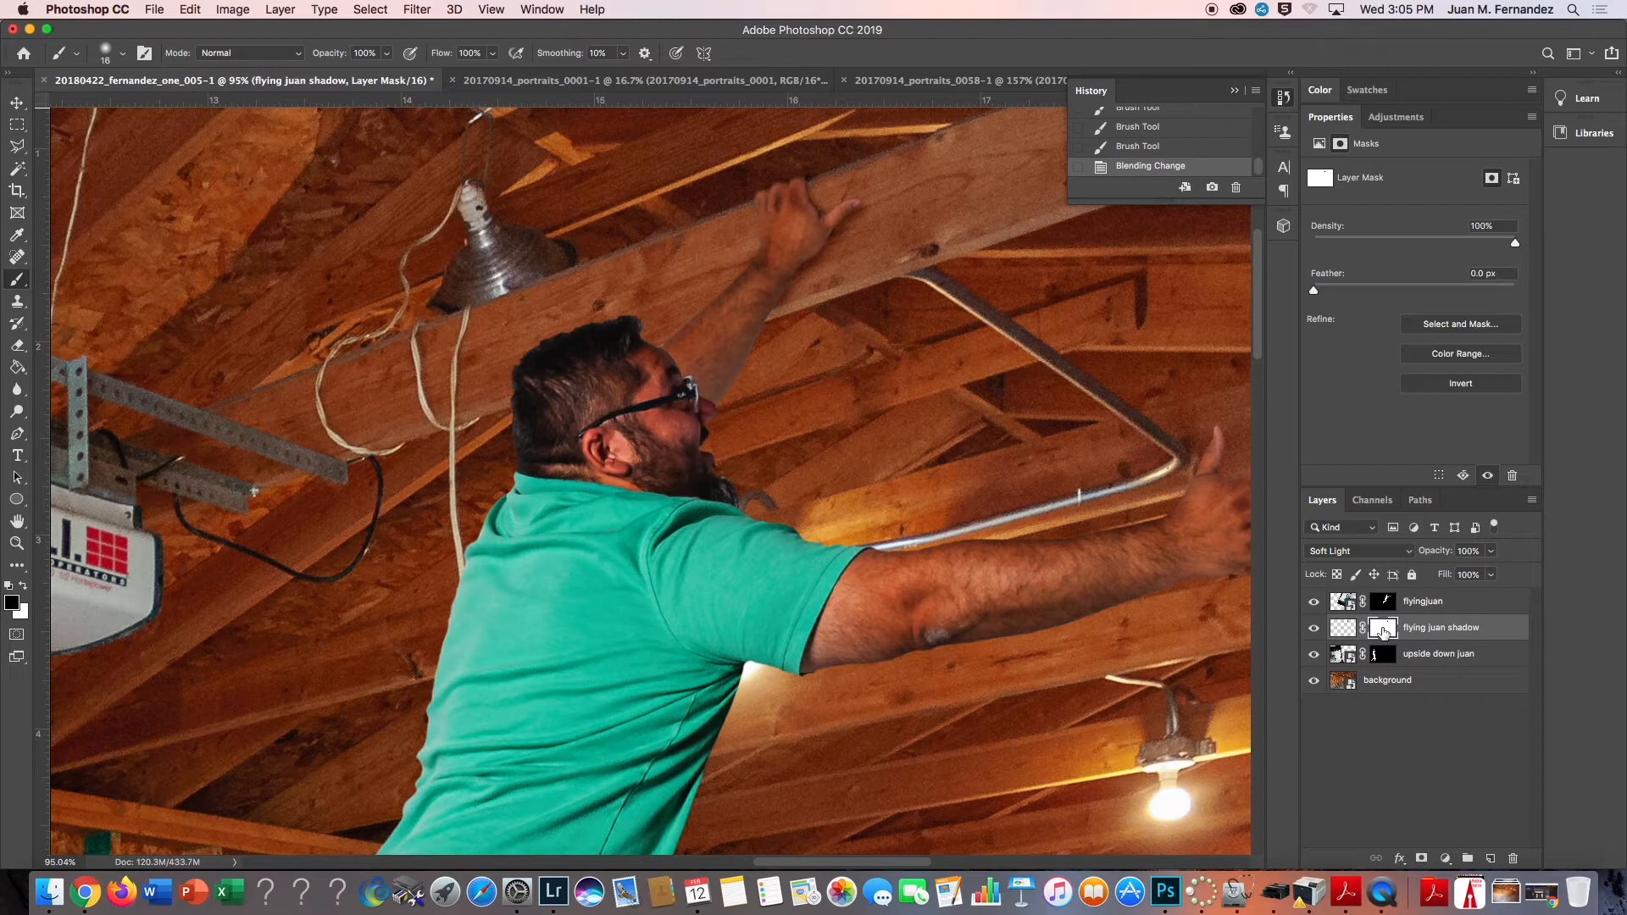
# Compare the flying juan shadow layer with its mask off and on, and paint more black shadow beside the raised wrist
pyautogui.keyDown('shift'); pyautogui.click(1384, 631); pyautogui.keyUp('shift')
pyautogui.keyDown('shift'); pyautogui.click(1383, 631); pyautogui.keyUp('shift')
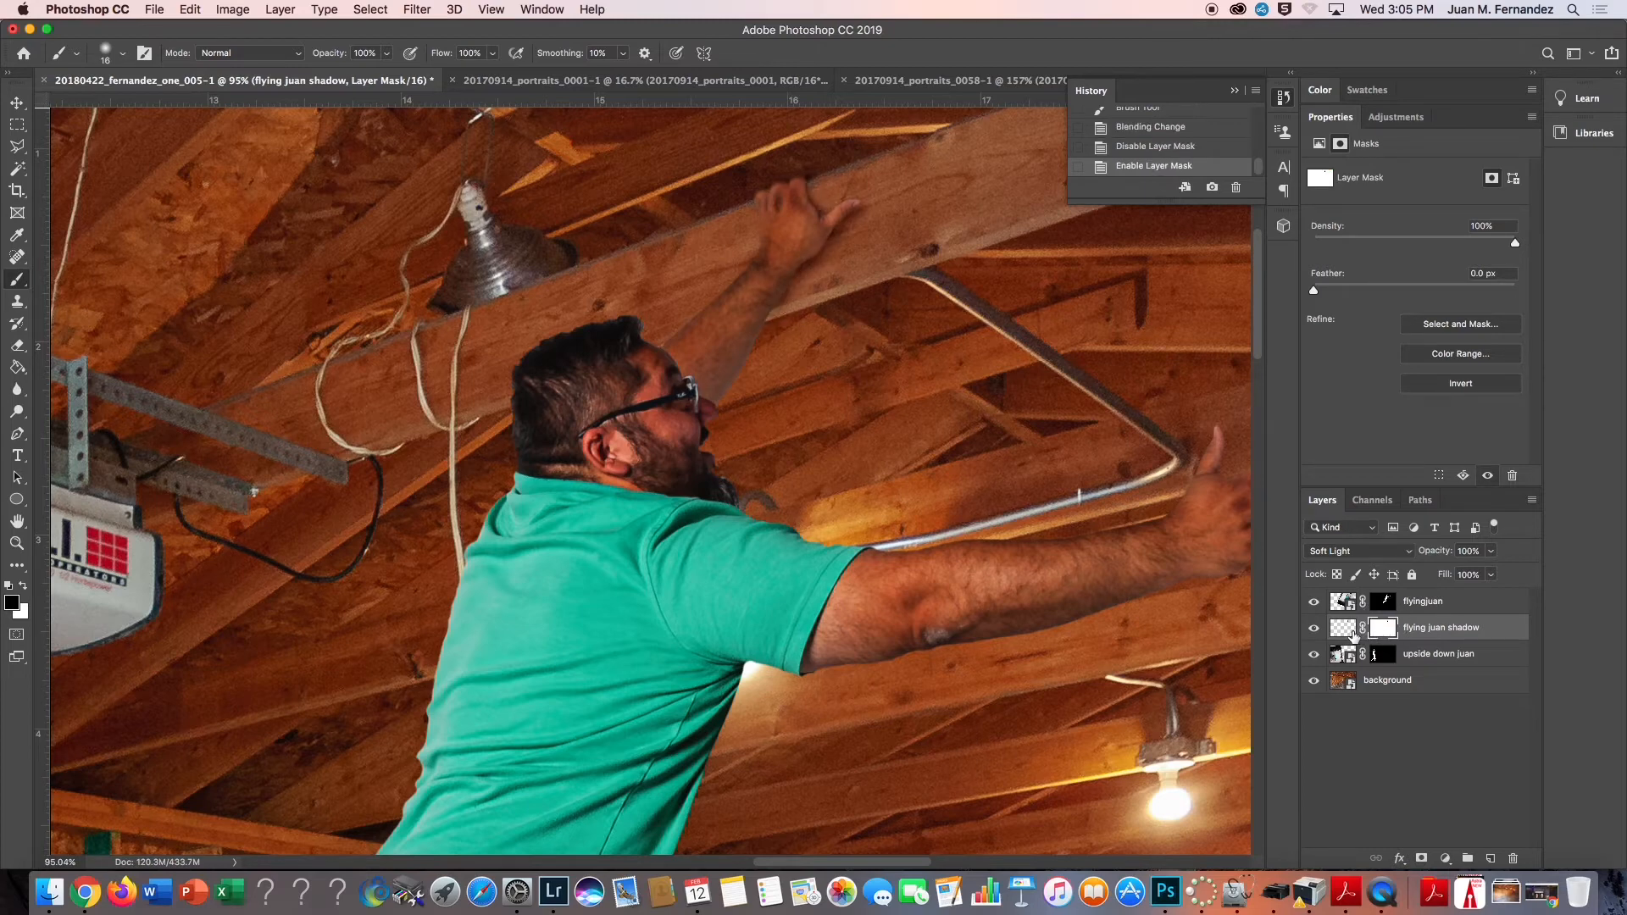
pyautogui.click(1343, 631)
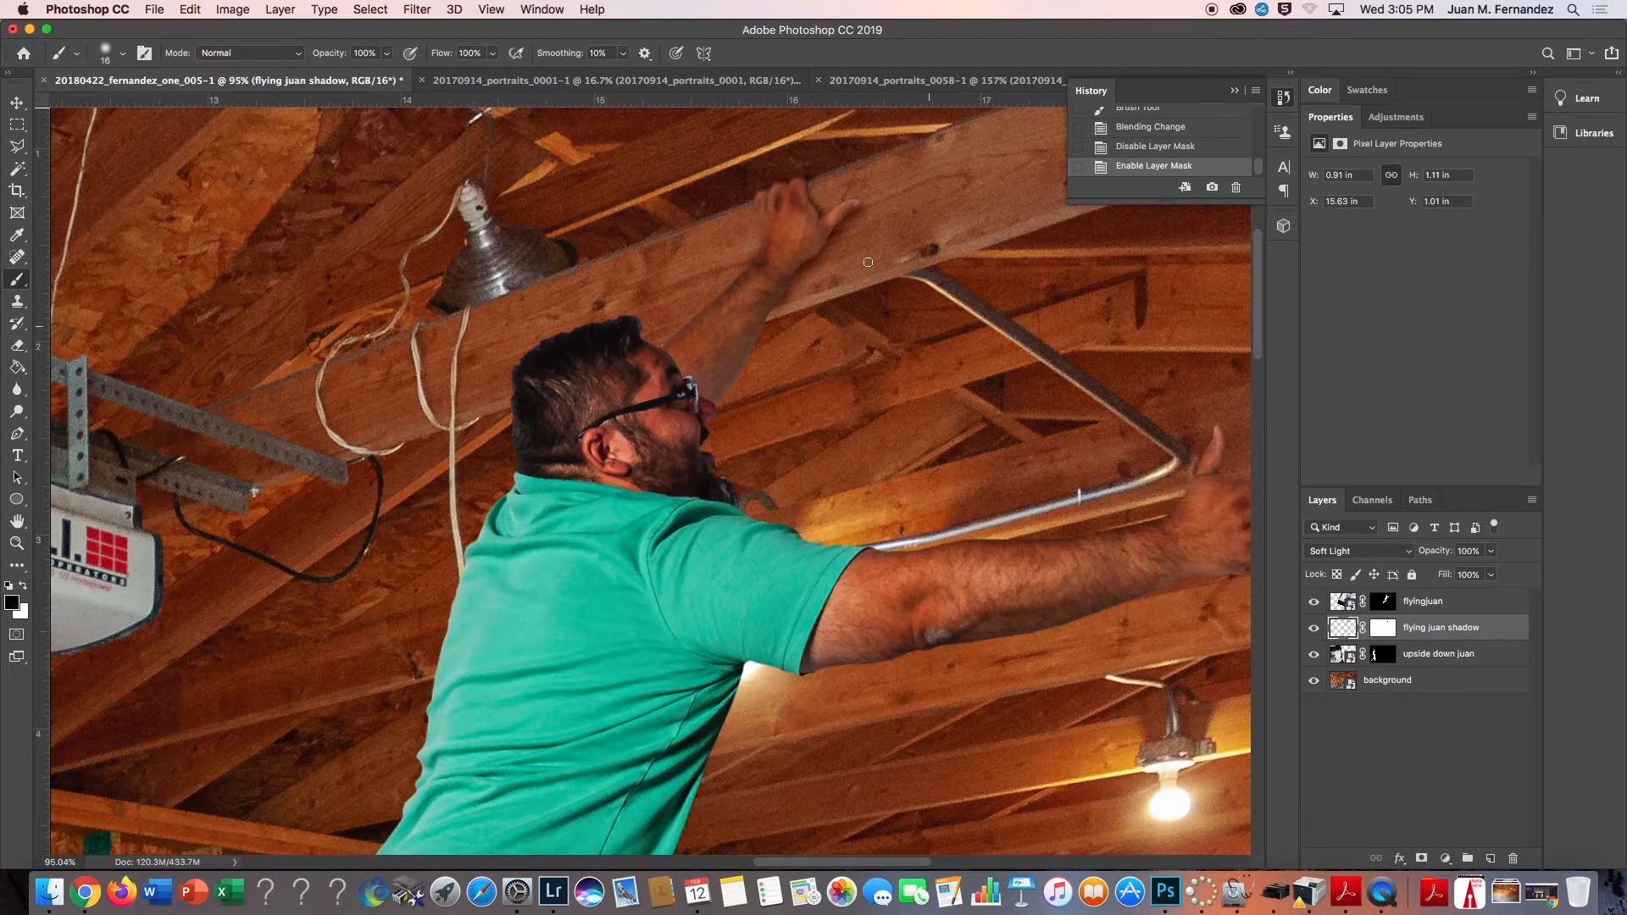
pyautogui.moveTo(766, 216); pyautogui.dragTo(754, 301)
pyautogui.click(838, 349)
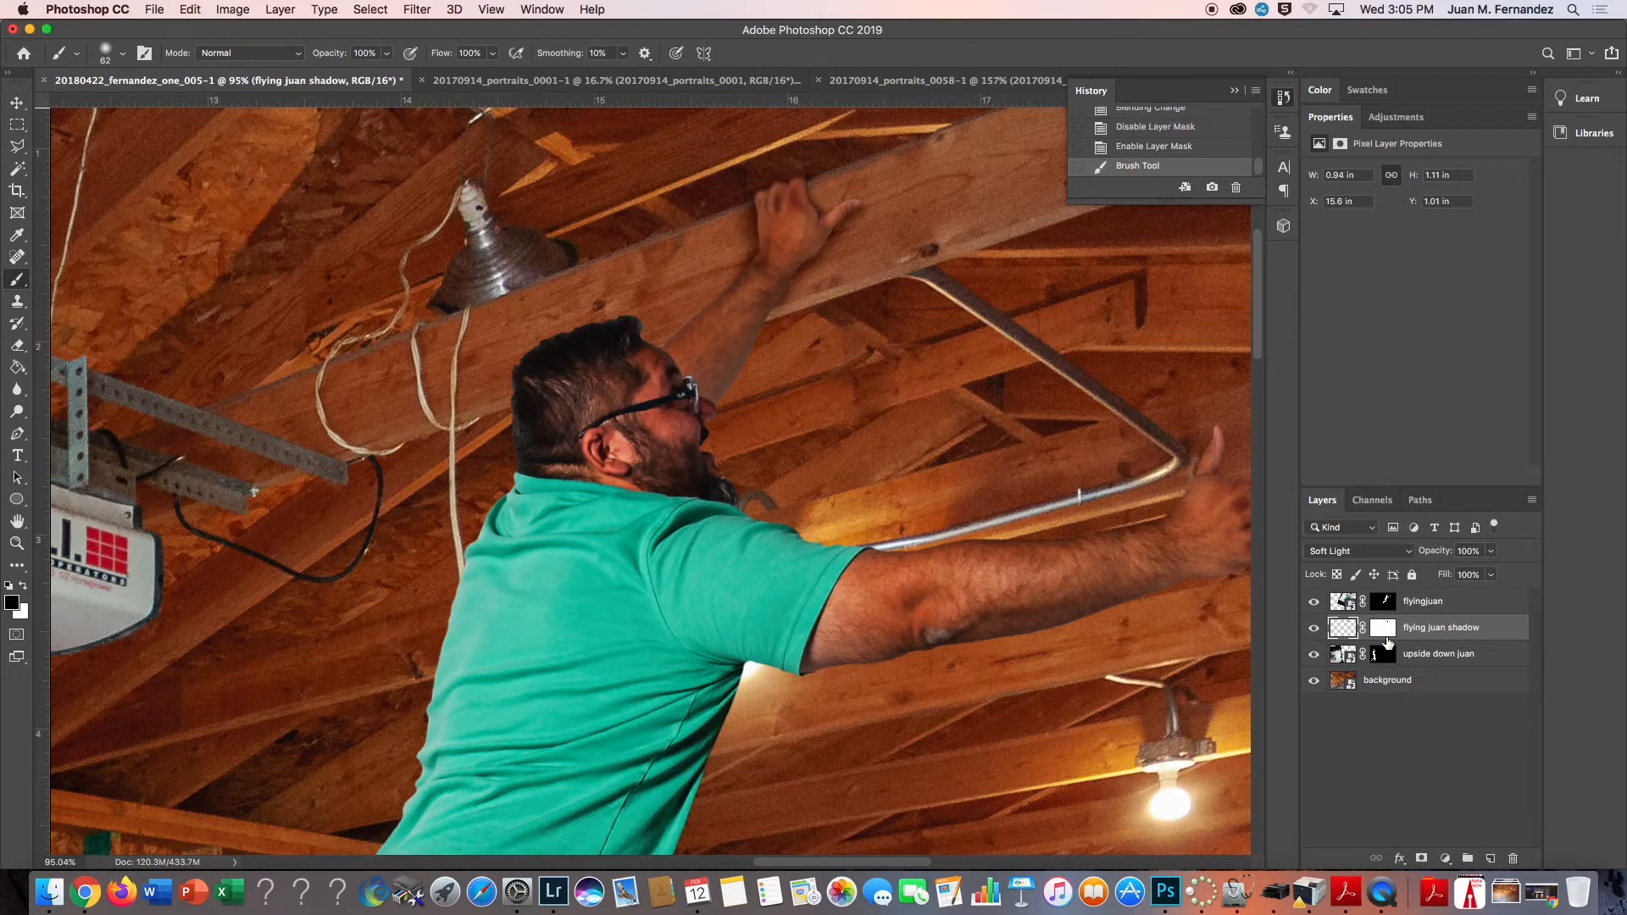
# Paint black on the flying juan shadow layer's mask to soften the shadow on the beam beside the raised hand and wrist
pyautogui.click(1383, 632)
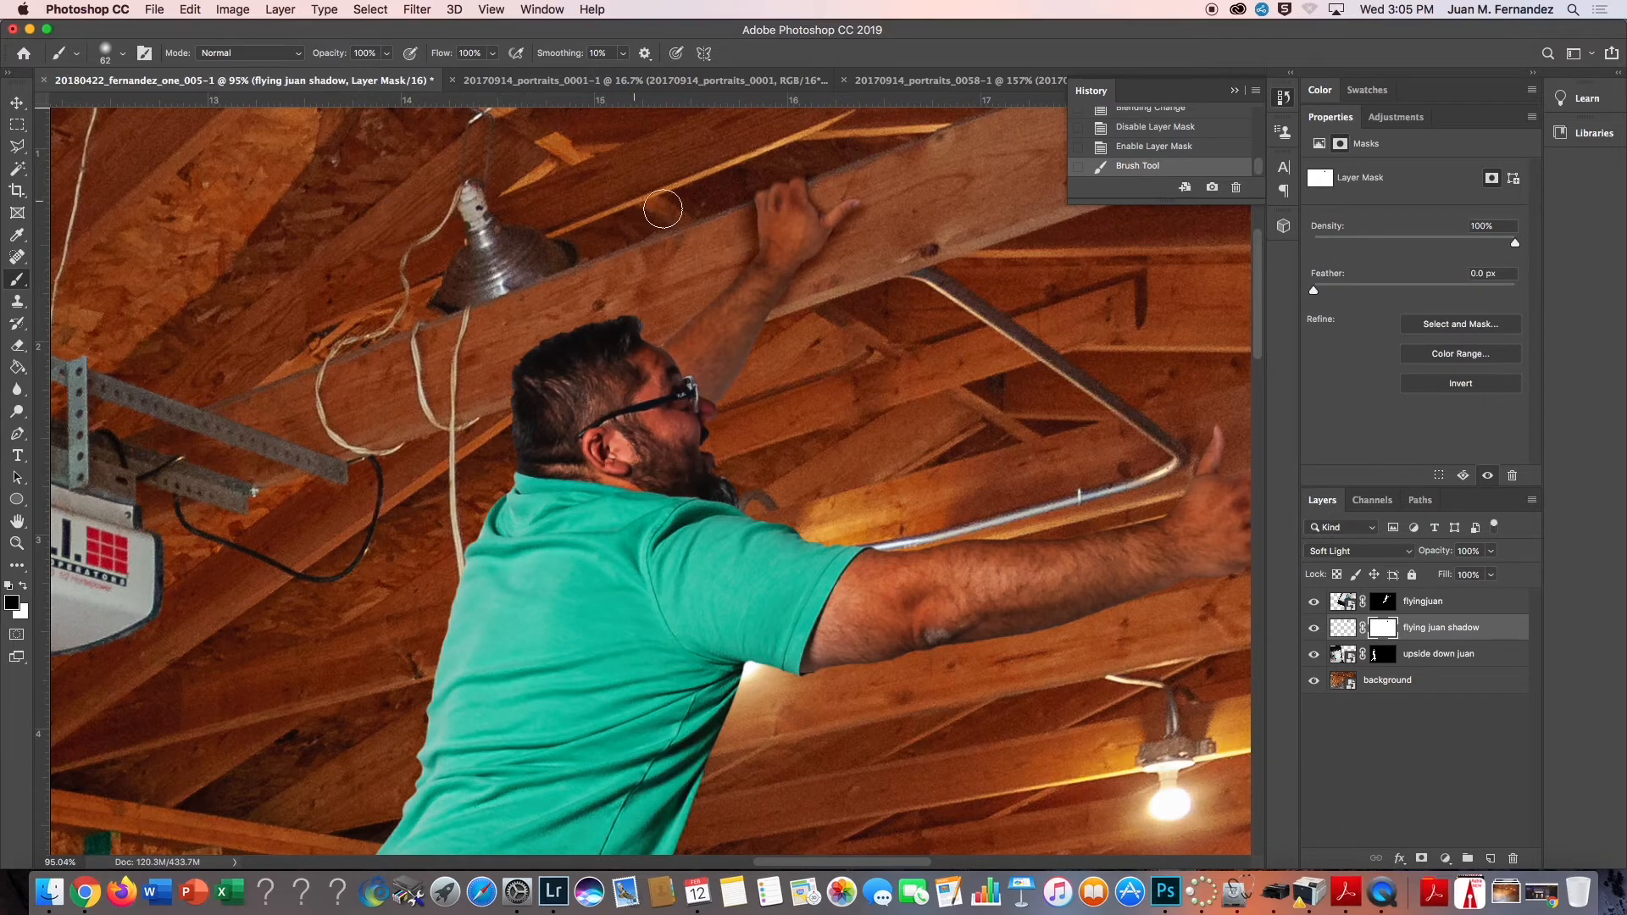
pyautogui.moveTo(720, 230); pyautogui.dragTo(741, 230)
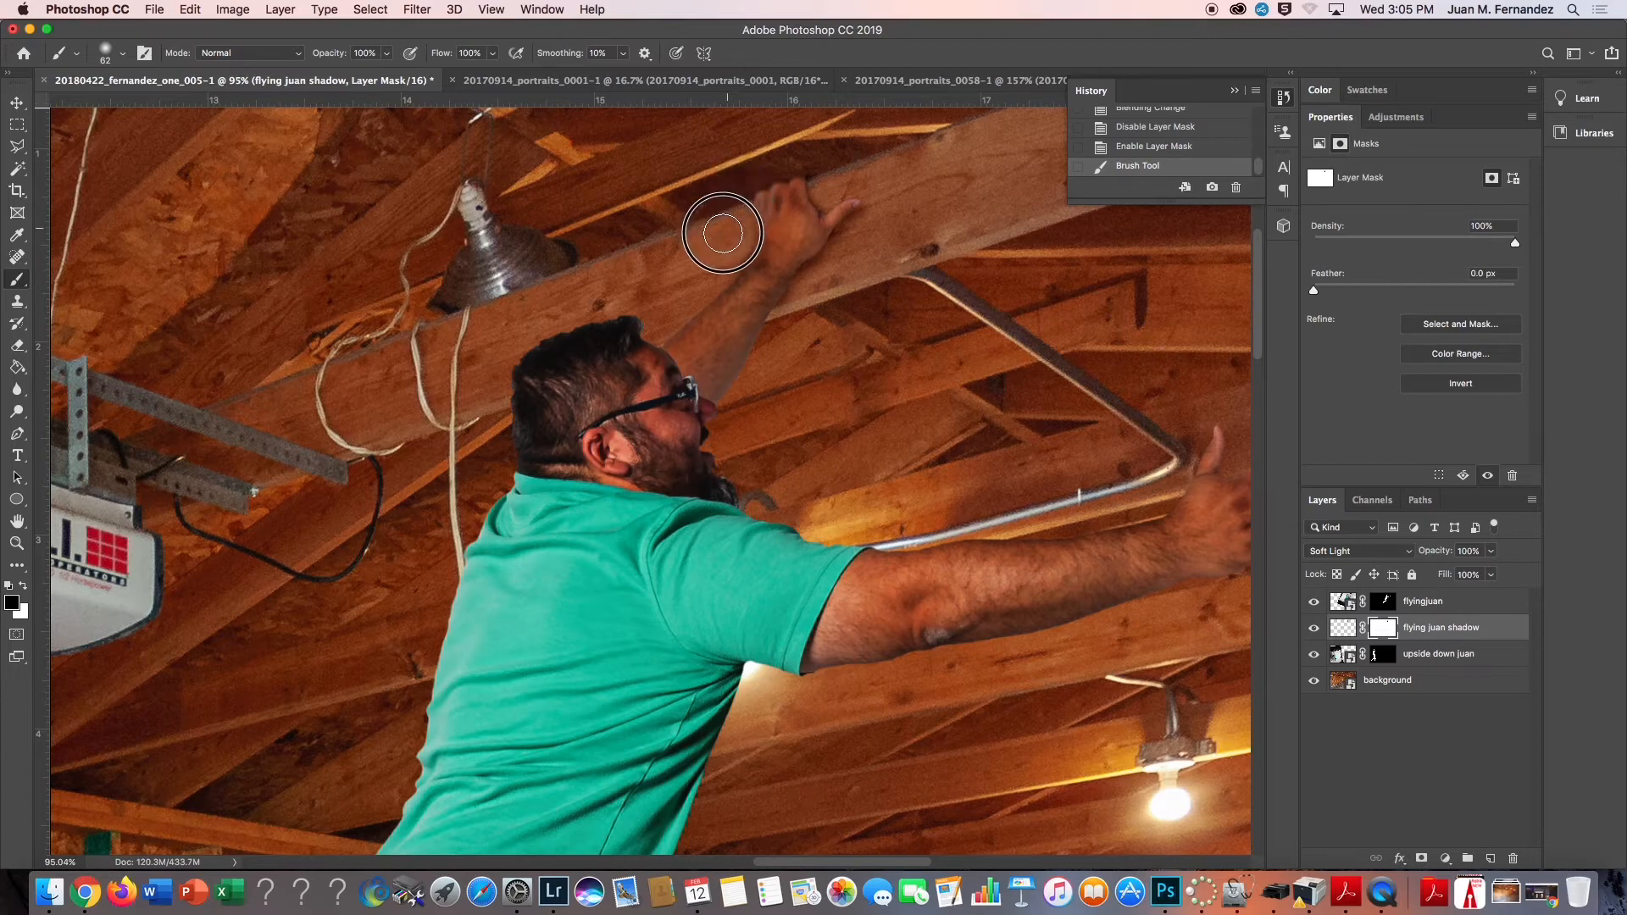
pyautogui.click(724, 254)
pyautogui.click(723, 247)
pyautogui.click(741, 244)
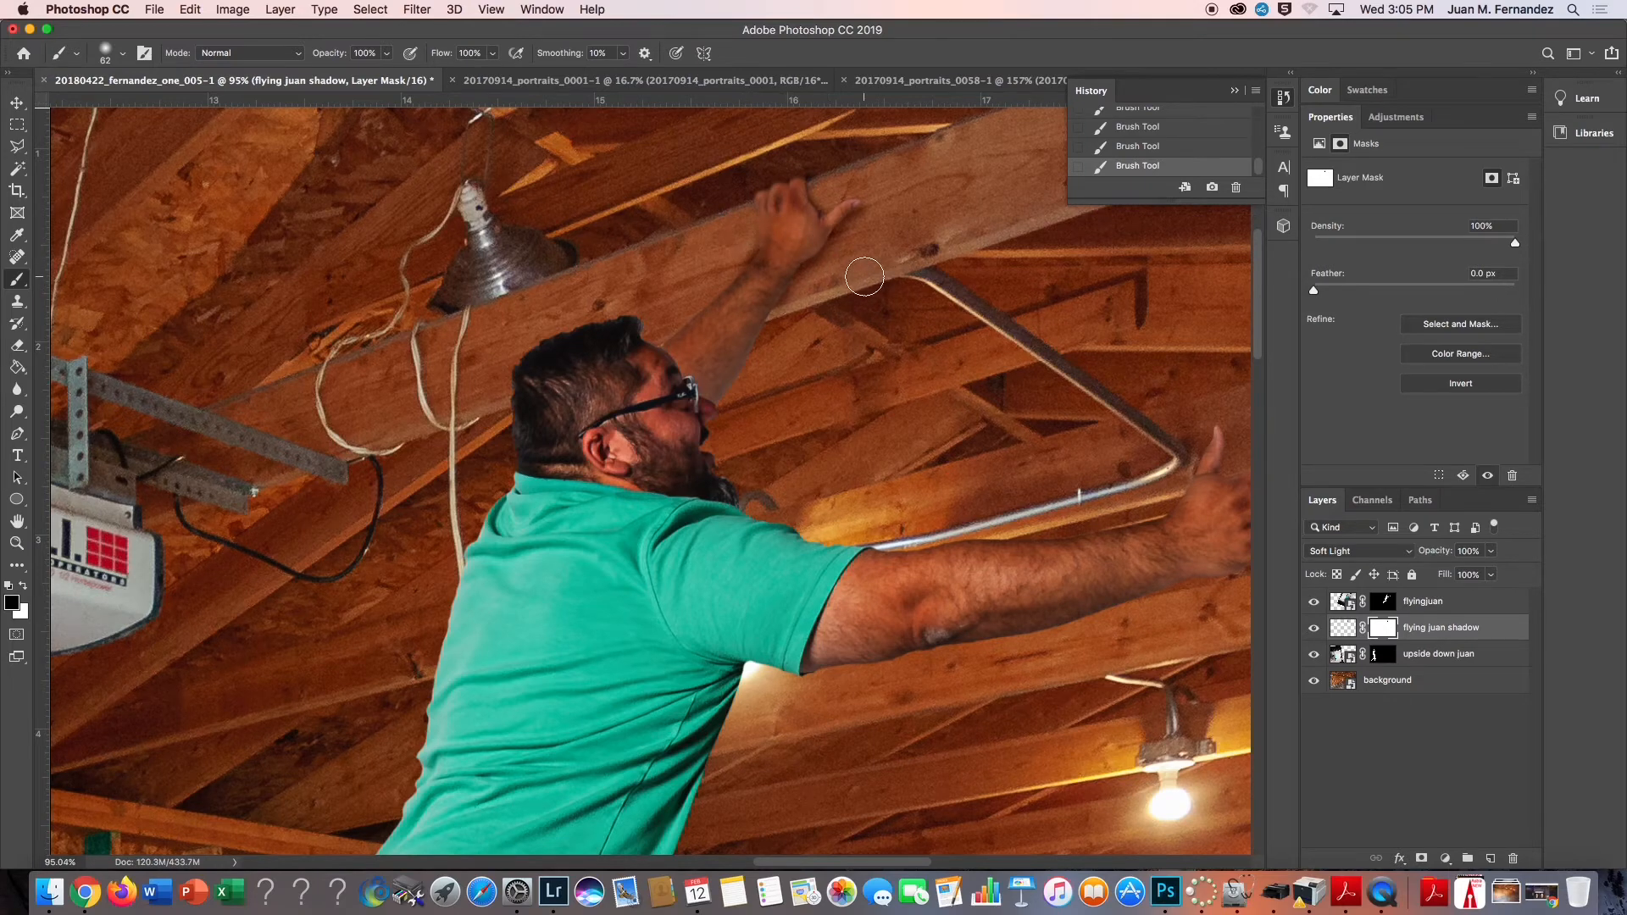
pyautogui.click(754, 261)
pyautogui.click(751, 262)
pyautogui.scroll(-4, 734, 322)
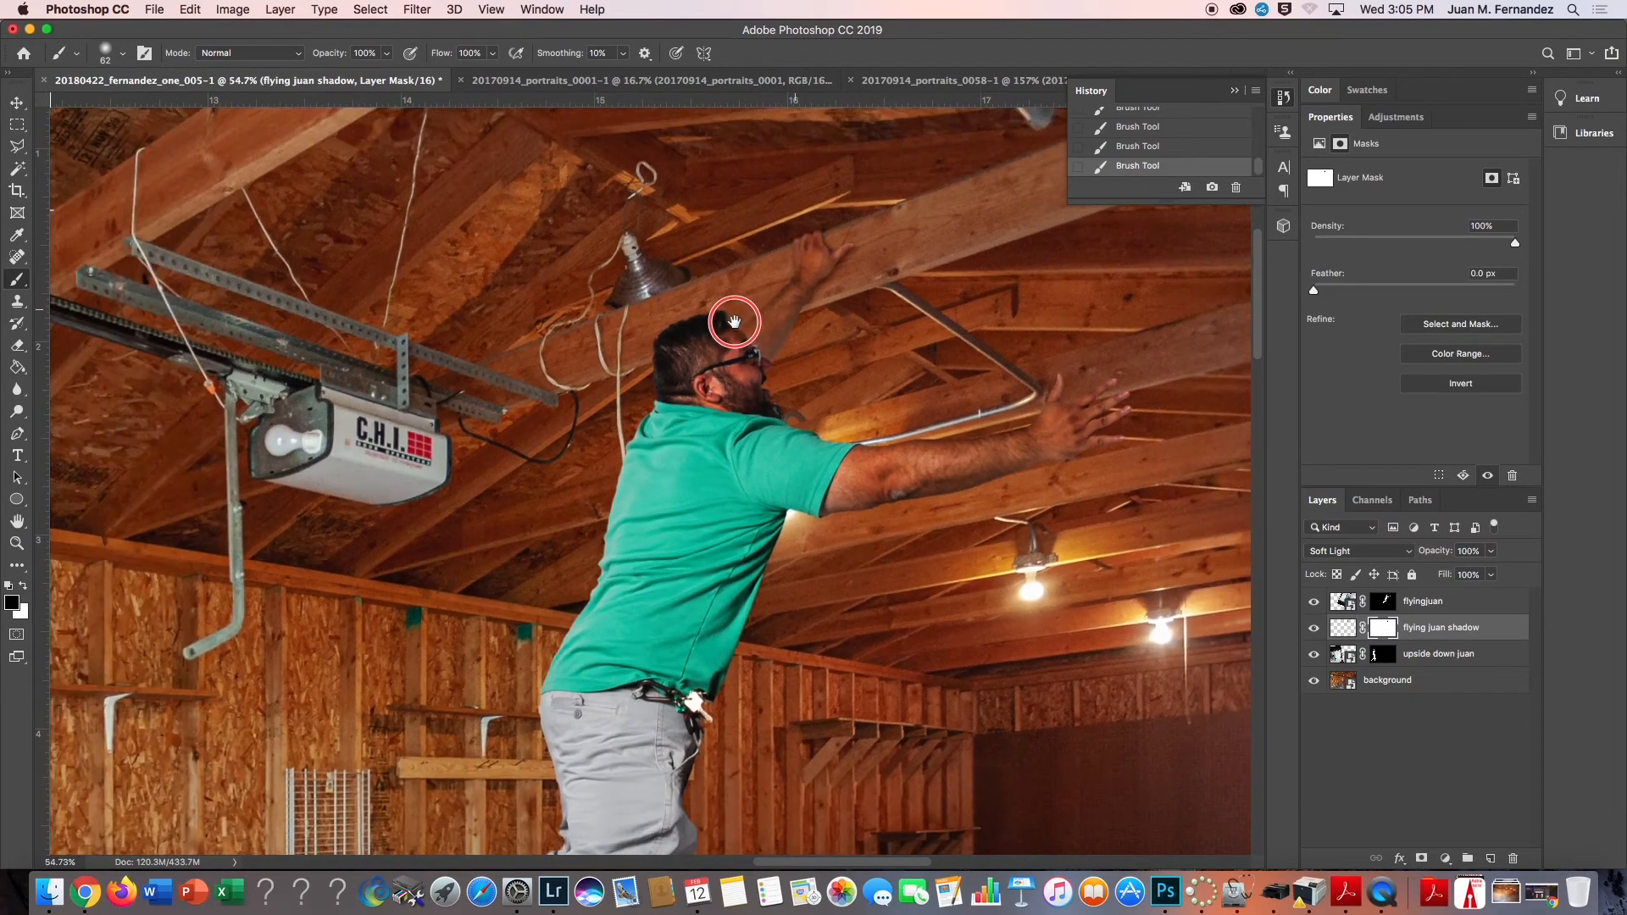
pyautogui.scroll(-5, 733, 321)
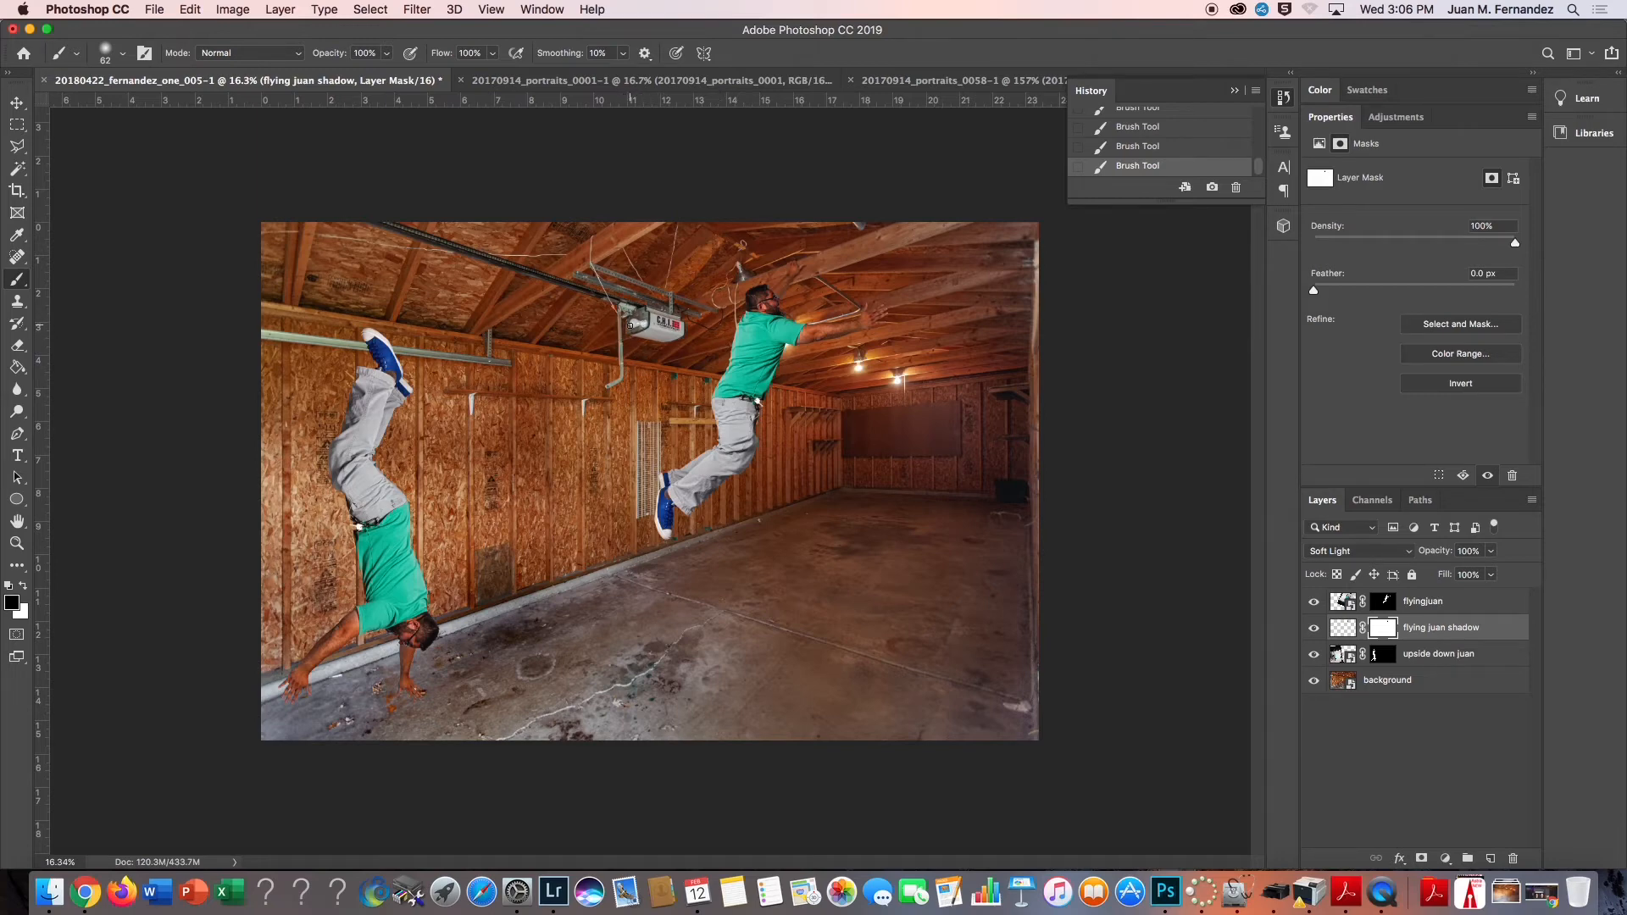
# Open the background smart object in Camera Raw and add a Radial Filter over the garage opener's bulb with its effect set to Inside
pyautogui.click(1344, 683)
pyautogui.doubleClick(1347, 683)
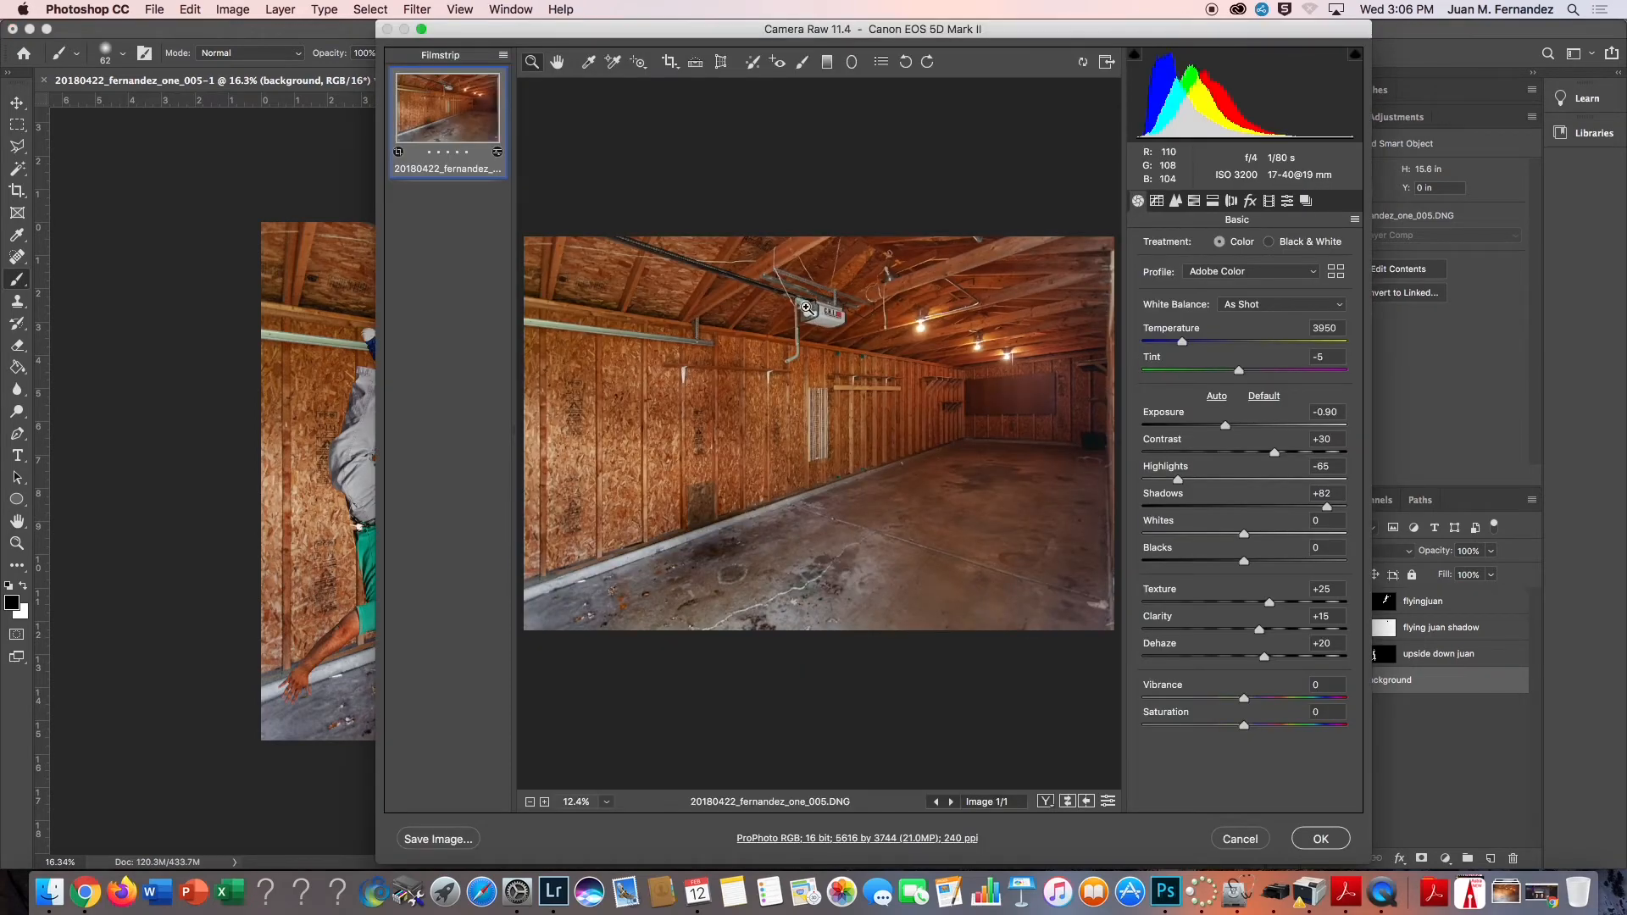
pyautogui.moveTo(816, 319); pyautogui.dragTo(866, 337)
pyautogui.moveTo(837, 394); pyautogui.dragTo(1101, 296)
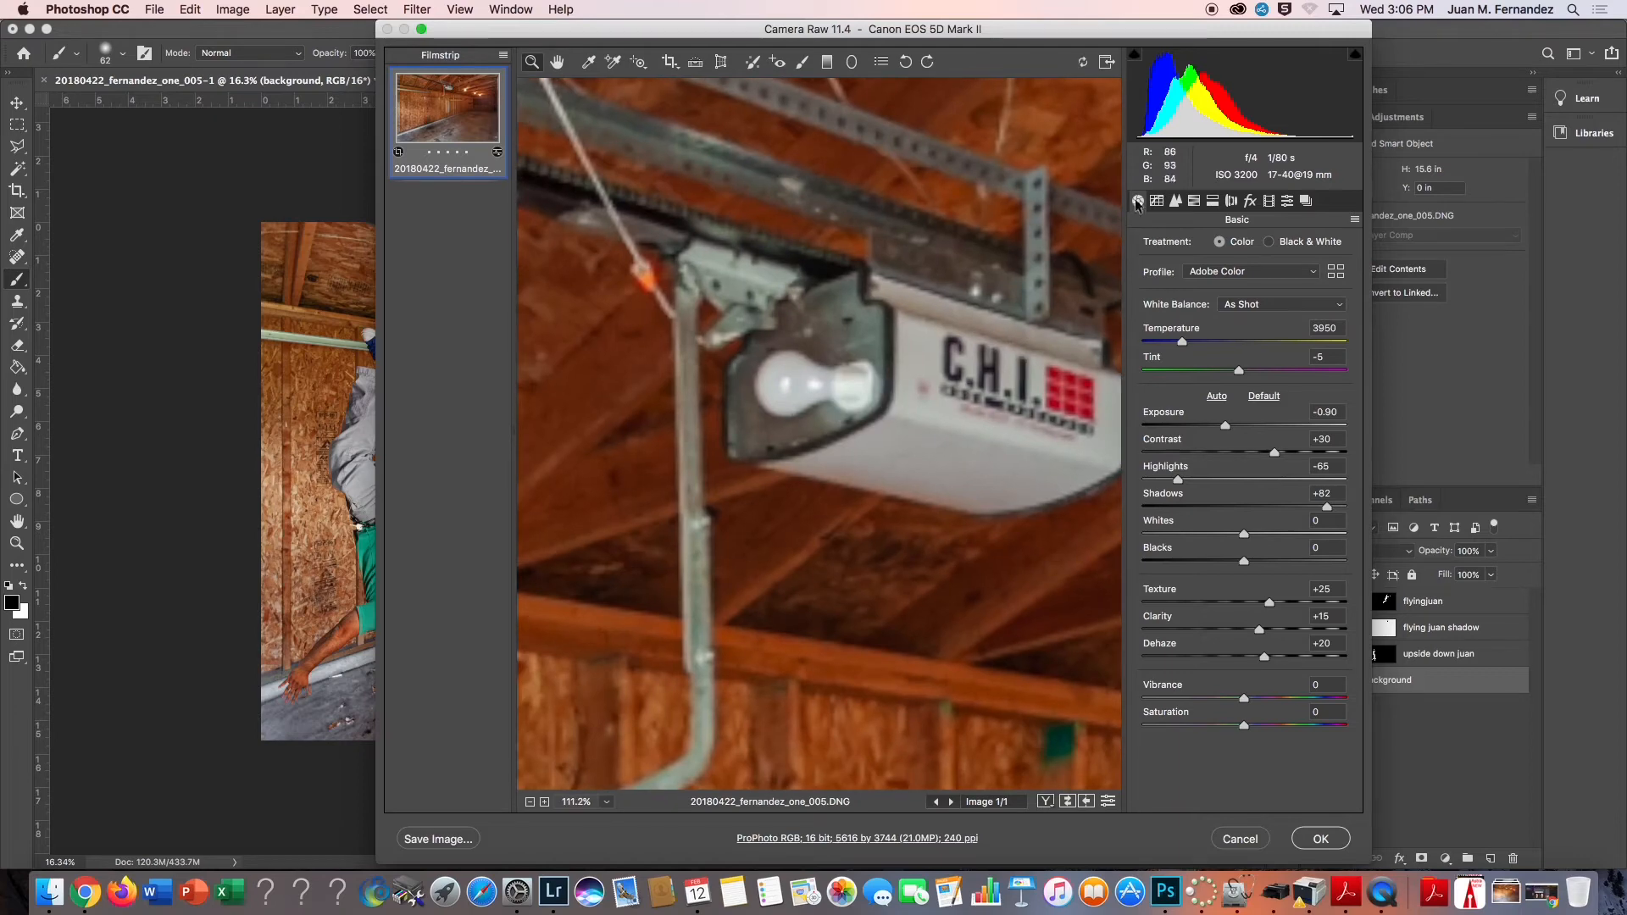
pyautogui.click(851, 61)
pyautogui.moveTo(771, 370)
pyautogui.mouseDown()
pyautogui.moveTo(816, 413)
pyautogui.moveTo(784, 357)
pyautogui.moveTo(797, 366)
pyautogui.mouseUp()
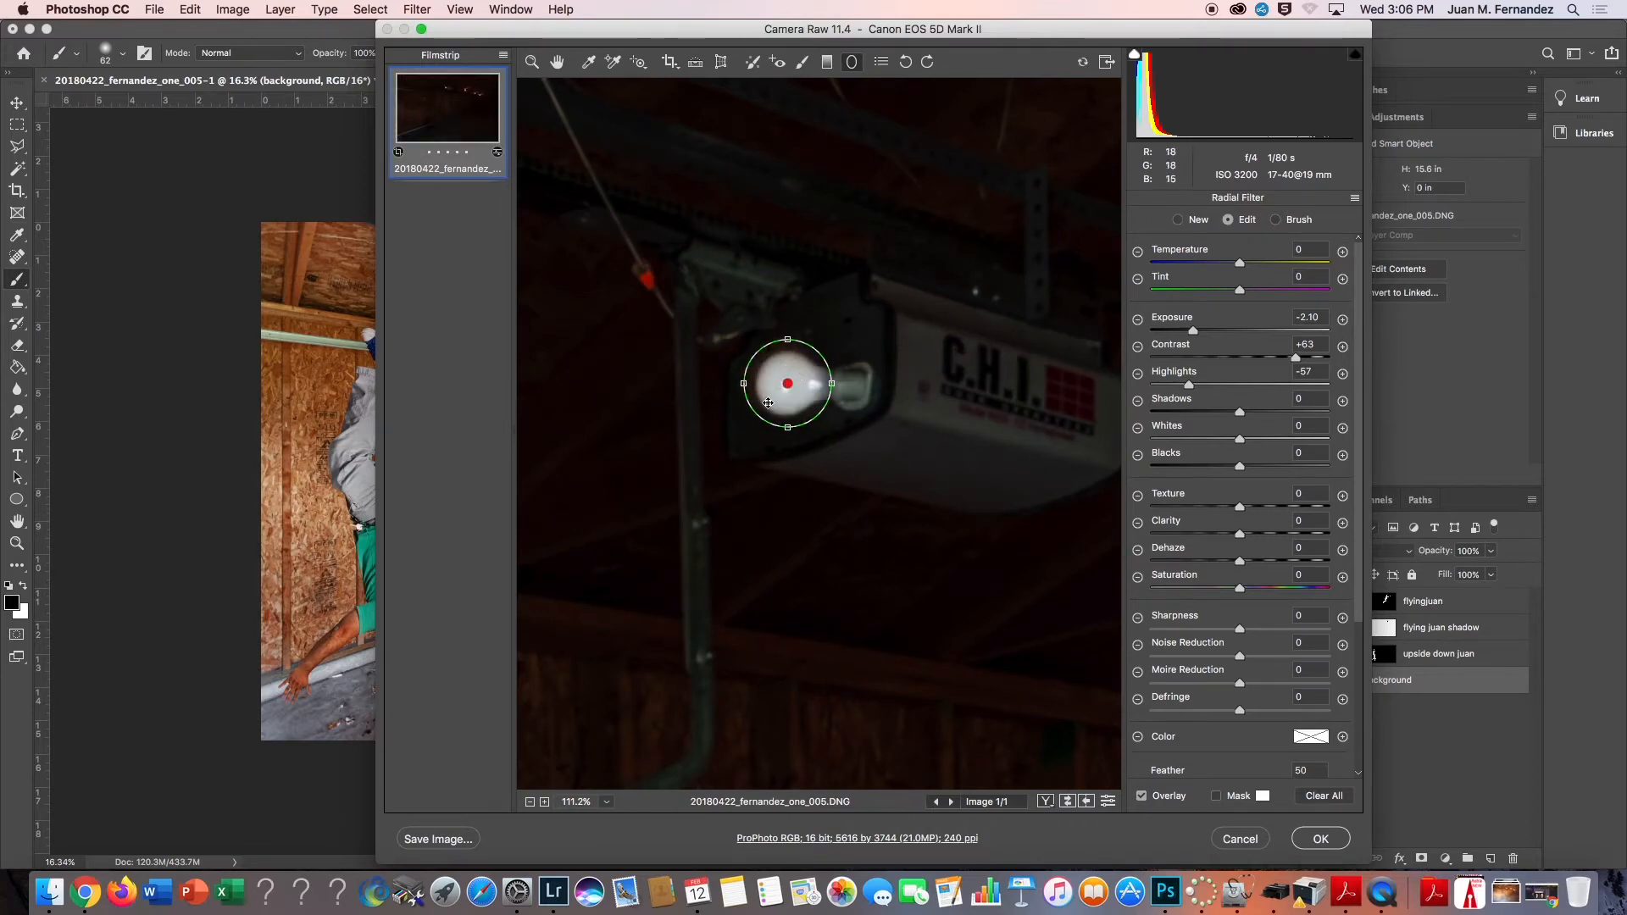
pyautogui.scroll(-5, 1244, 743)
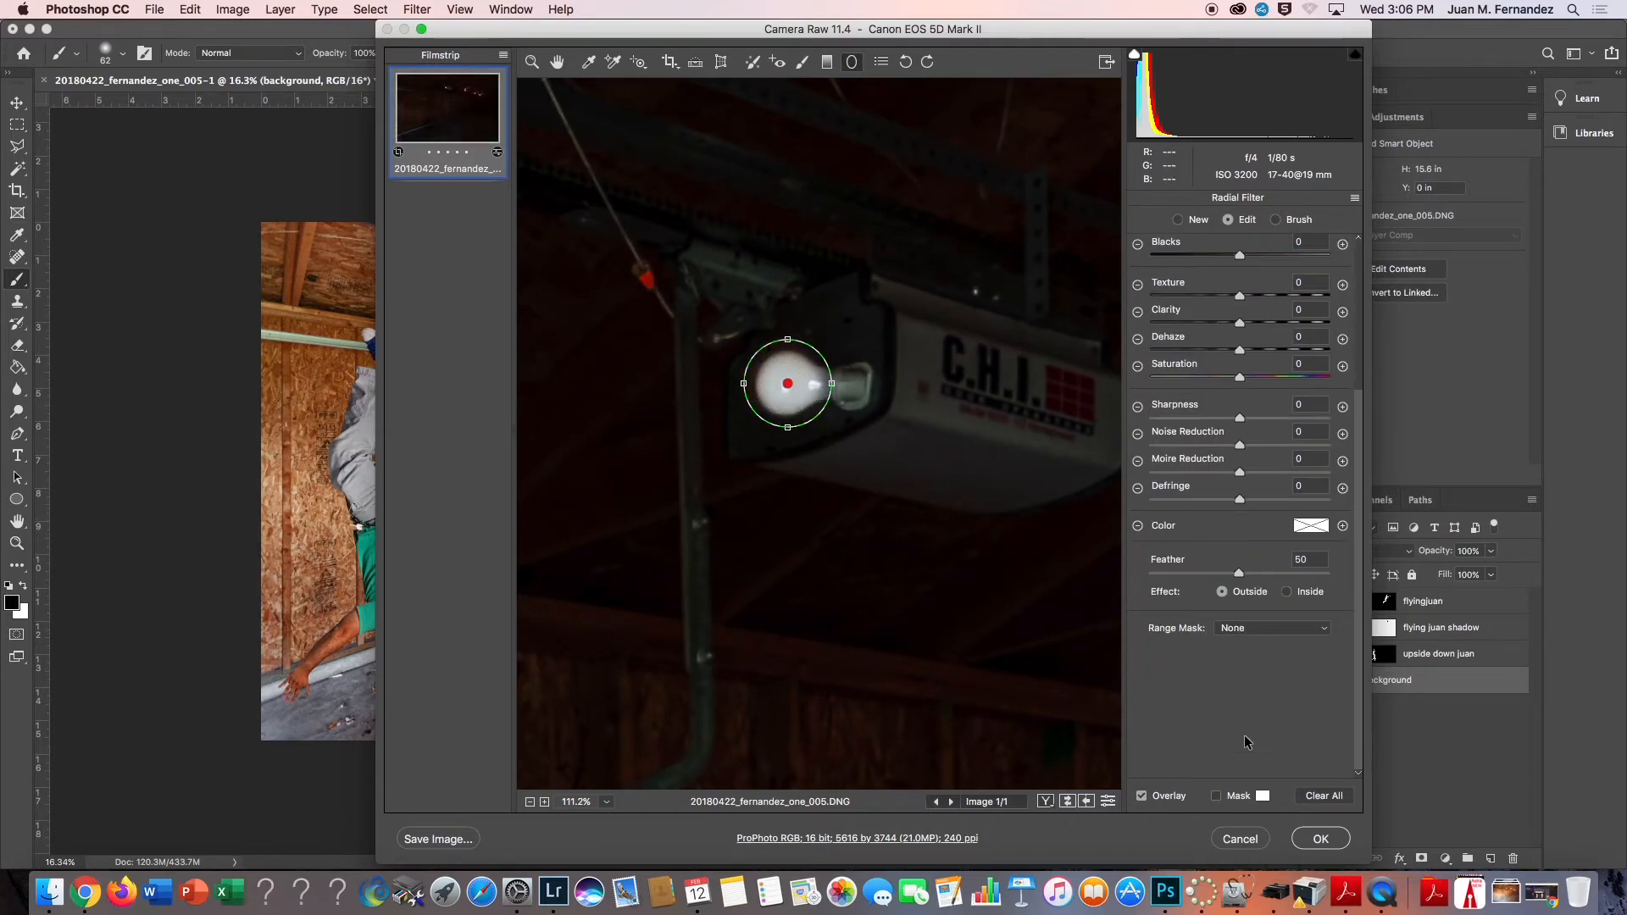
pyautogui.click(1288, 593)
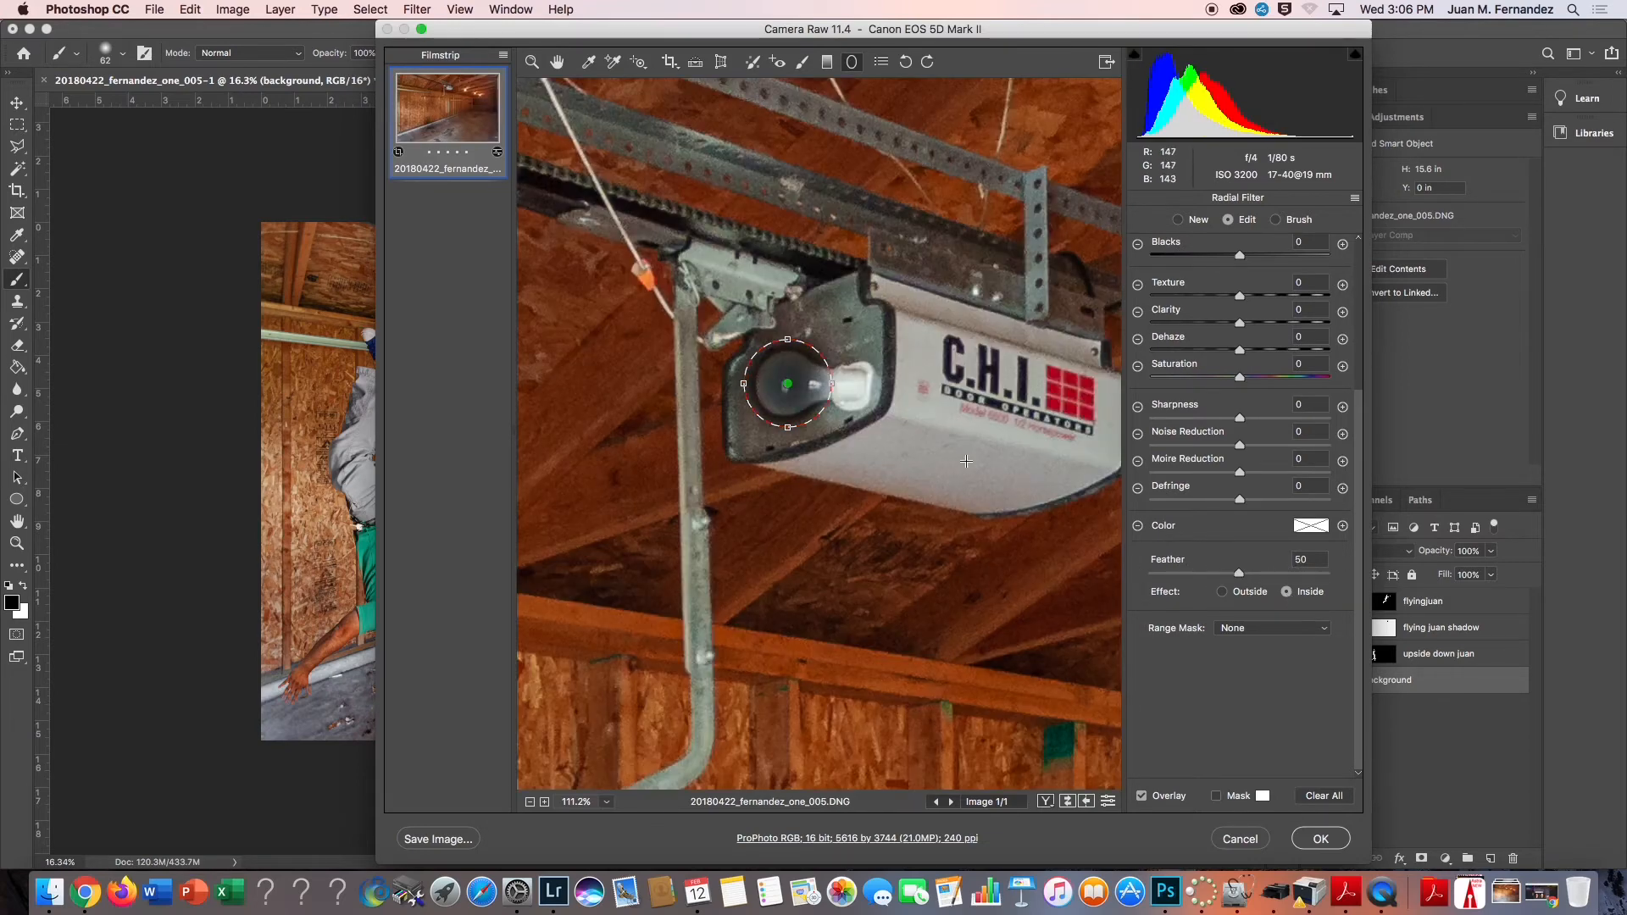
# Set the bulb's radial filter to Temperature +81, Exposure +2.35, Highlights +81, Clarity -45 and Dehaze -32
pyautogui.scroll(4, 1308, 400)
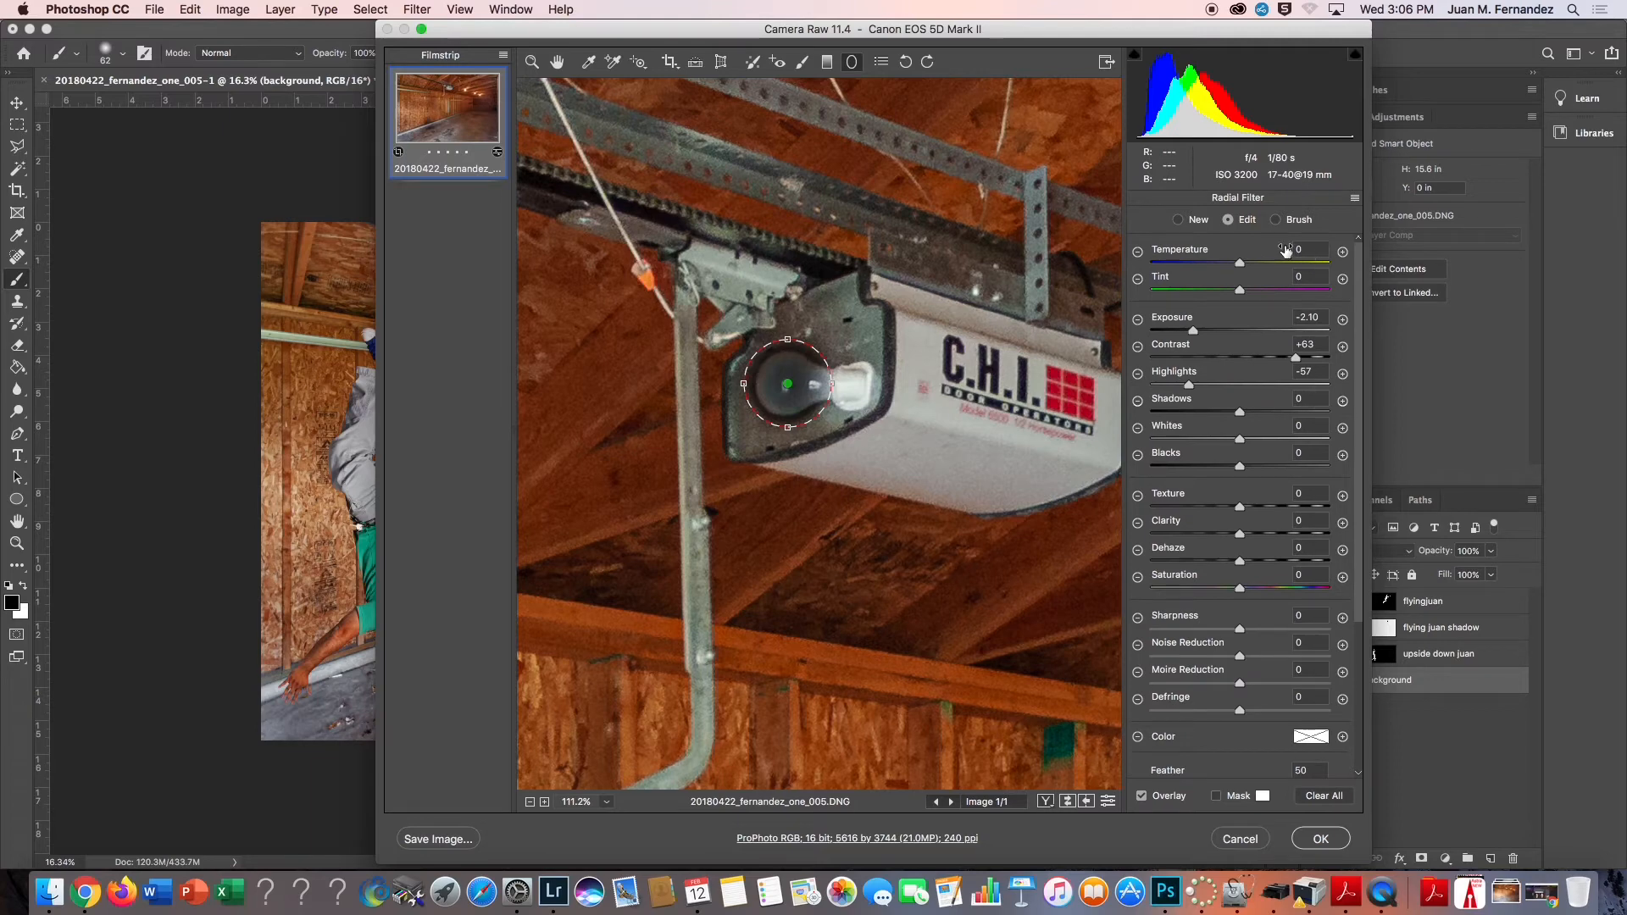
pyautogui.moveTo(1240, 262); pyautogui.dragTo(1289, 263)
pyautogui.moveTo(1193, 331); pyautogui.dragTo(1293, 332)
pyautogui.moveTo(1191, 386); pyautogui.dragTo(1313, 392)
pyautogui.moveTo(1294, 270); pyautogui.dragTo(1312, 264)
pyautogui.moveTo(1243, 543); pyautogui.dragTo(1210, 560)
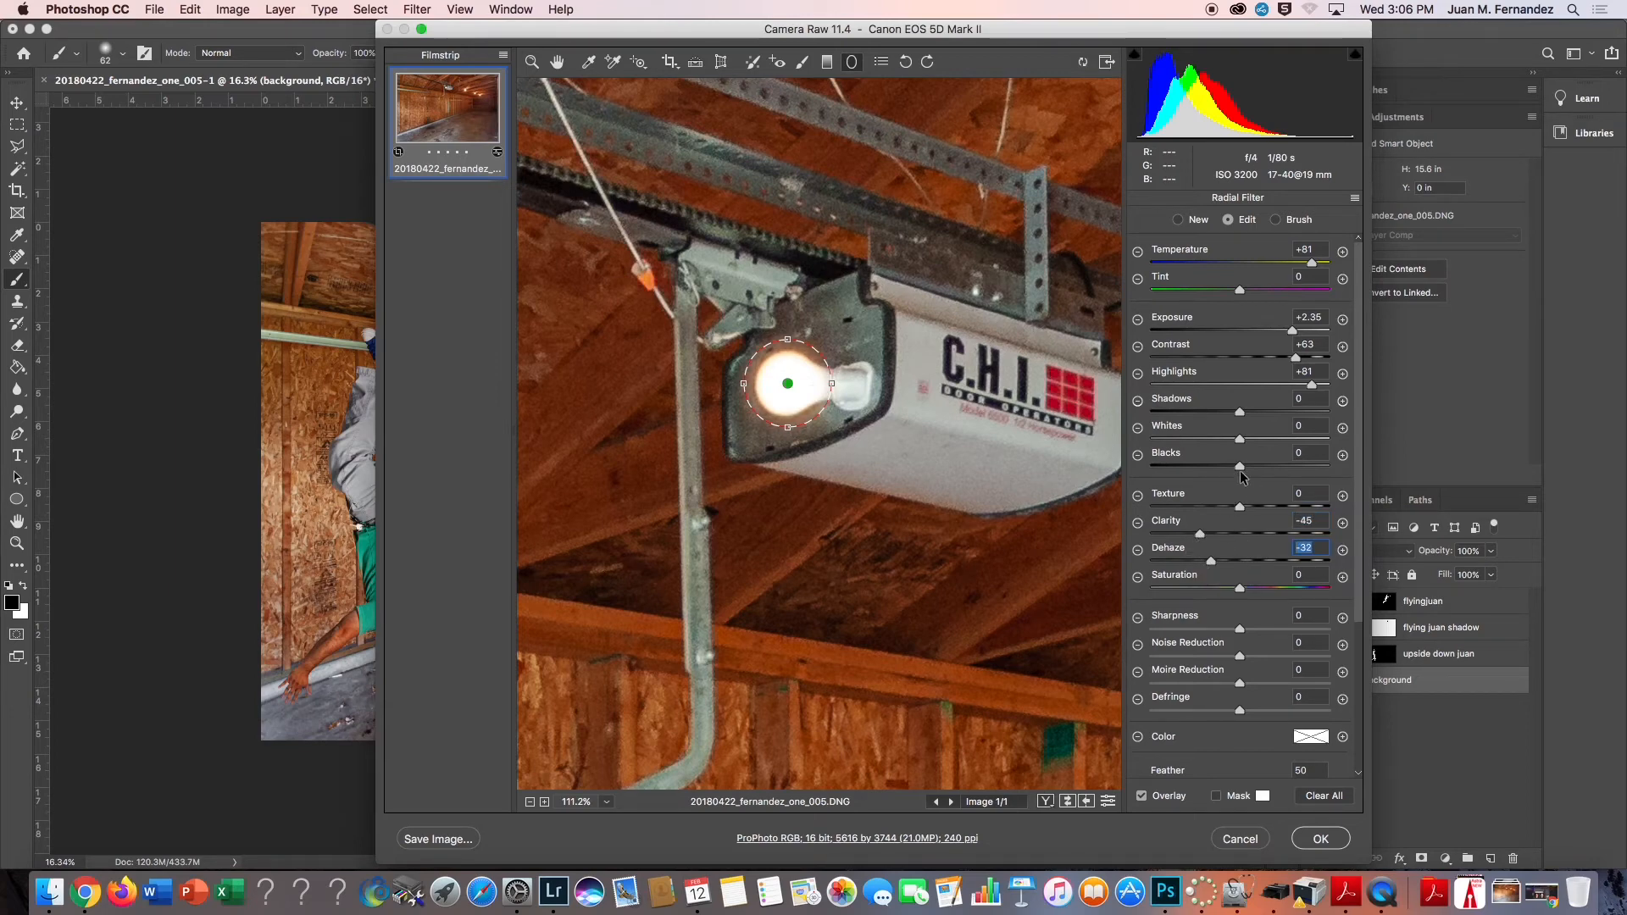
# Enlarge the radial filter into an ellipse covering the bulb and the end housing of the garage opener
pyautogui.moveTo(834, 384); pyautogui.dragTo(860, 387)
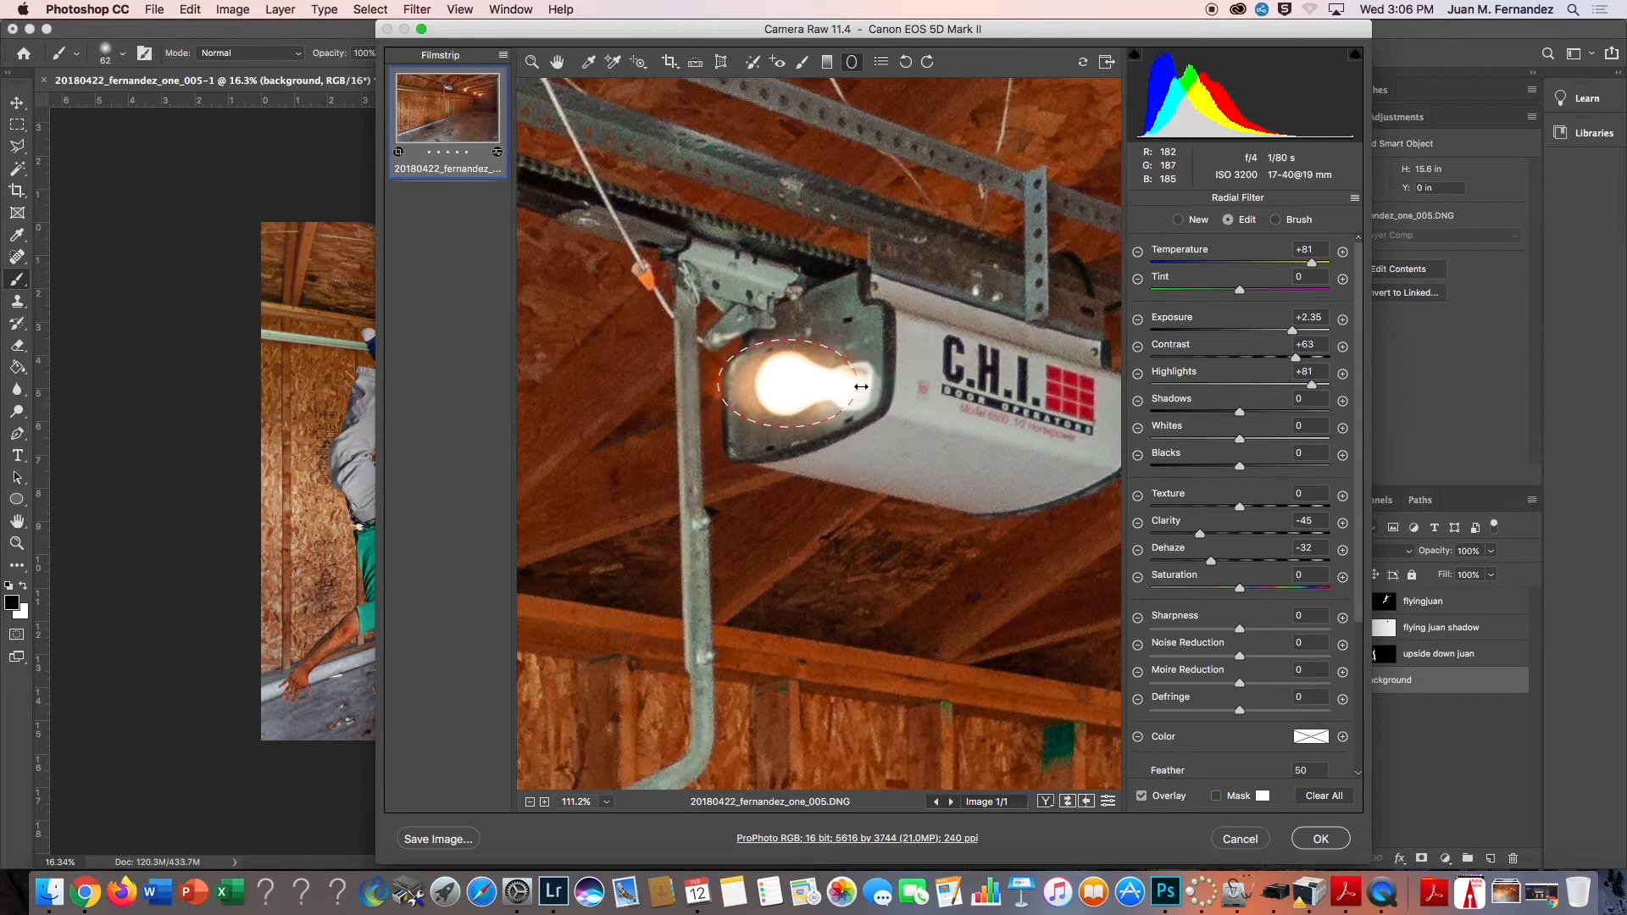
pyautogui.moveTo(788, 428); pyautogui.dragTo(781, 444)
pyautogui.moveTo(721, 382)
pyautogui.mouseDown()
pyautogui.moveTo(691, 385)
pyautogui.moveTo(710, 386)
pyautogui.mouseUp()
pyautogui.moveTo(786, 447); pyautogui.dragTo(787, 461)
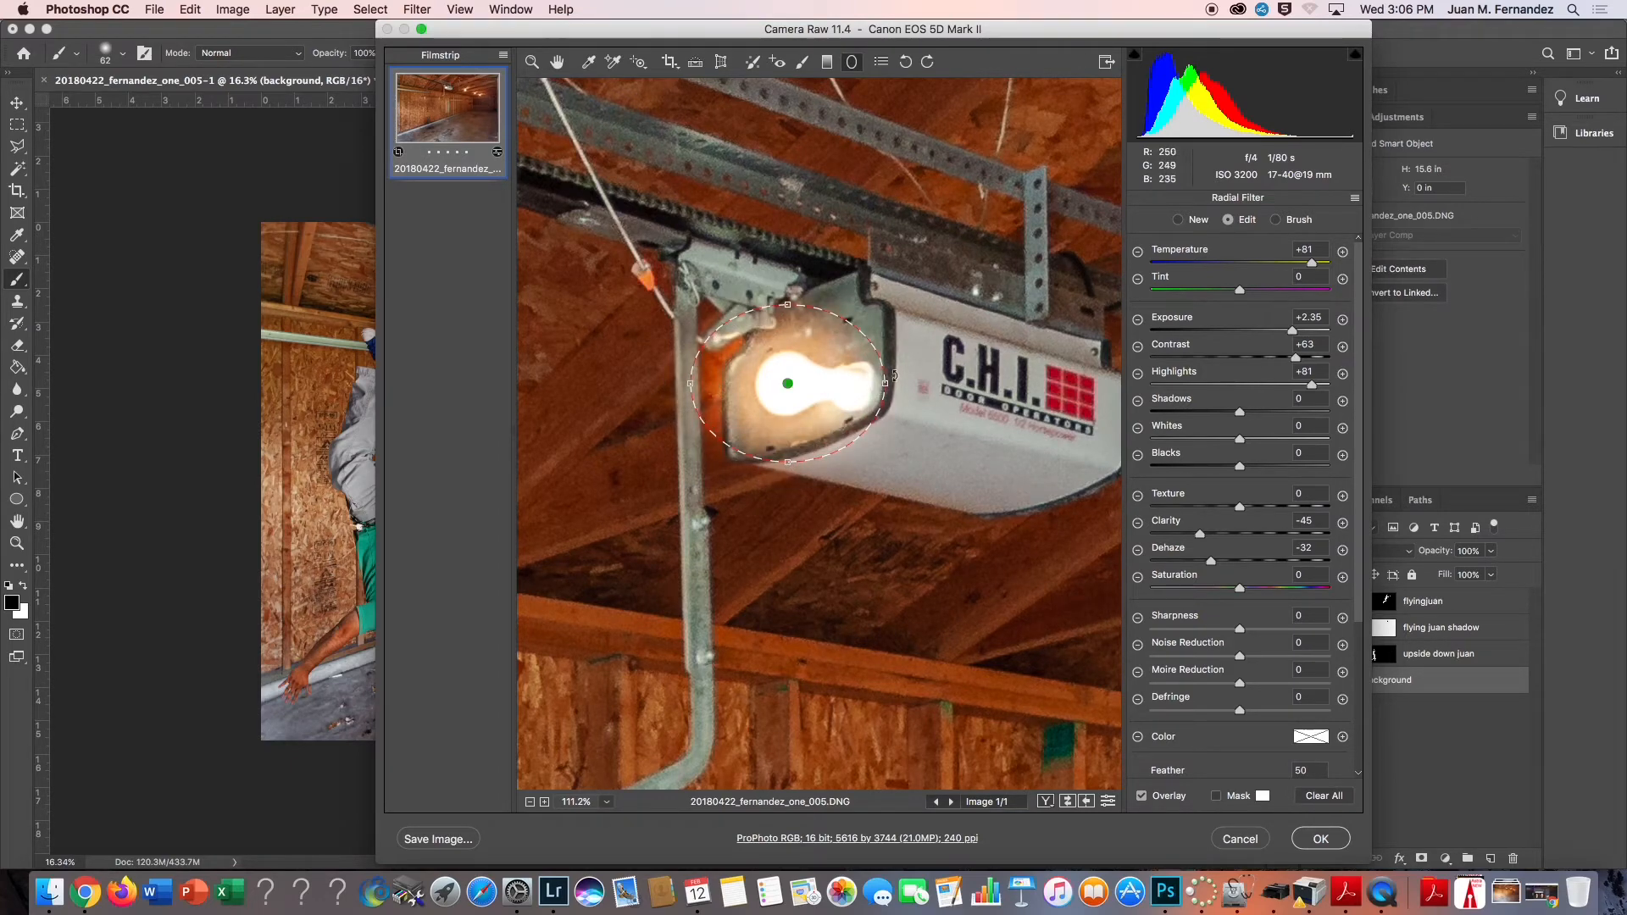
pyautogui.click(1197, 222)
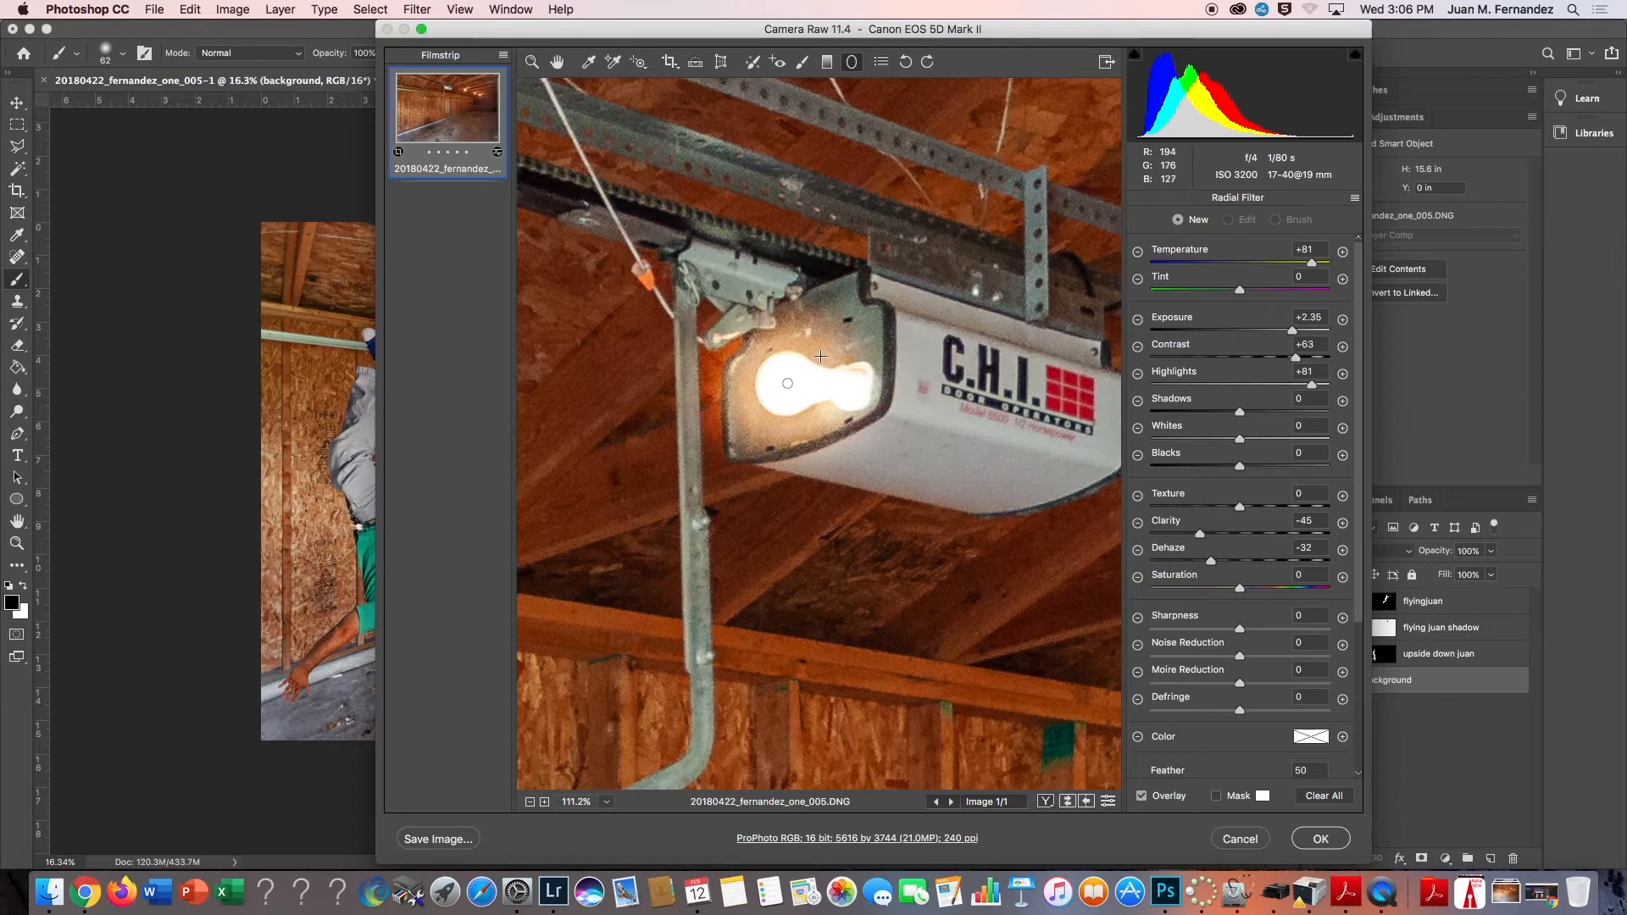
pyautogui.moveTo(788, 384)
pyautogui.mouseDown()
pyautogui.moveTo(824, 386)
pyautogui.moveTo(784, 382)
pyautogui.mouseUp()
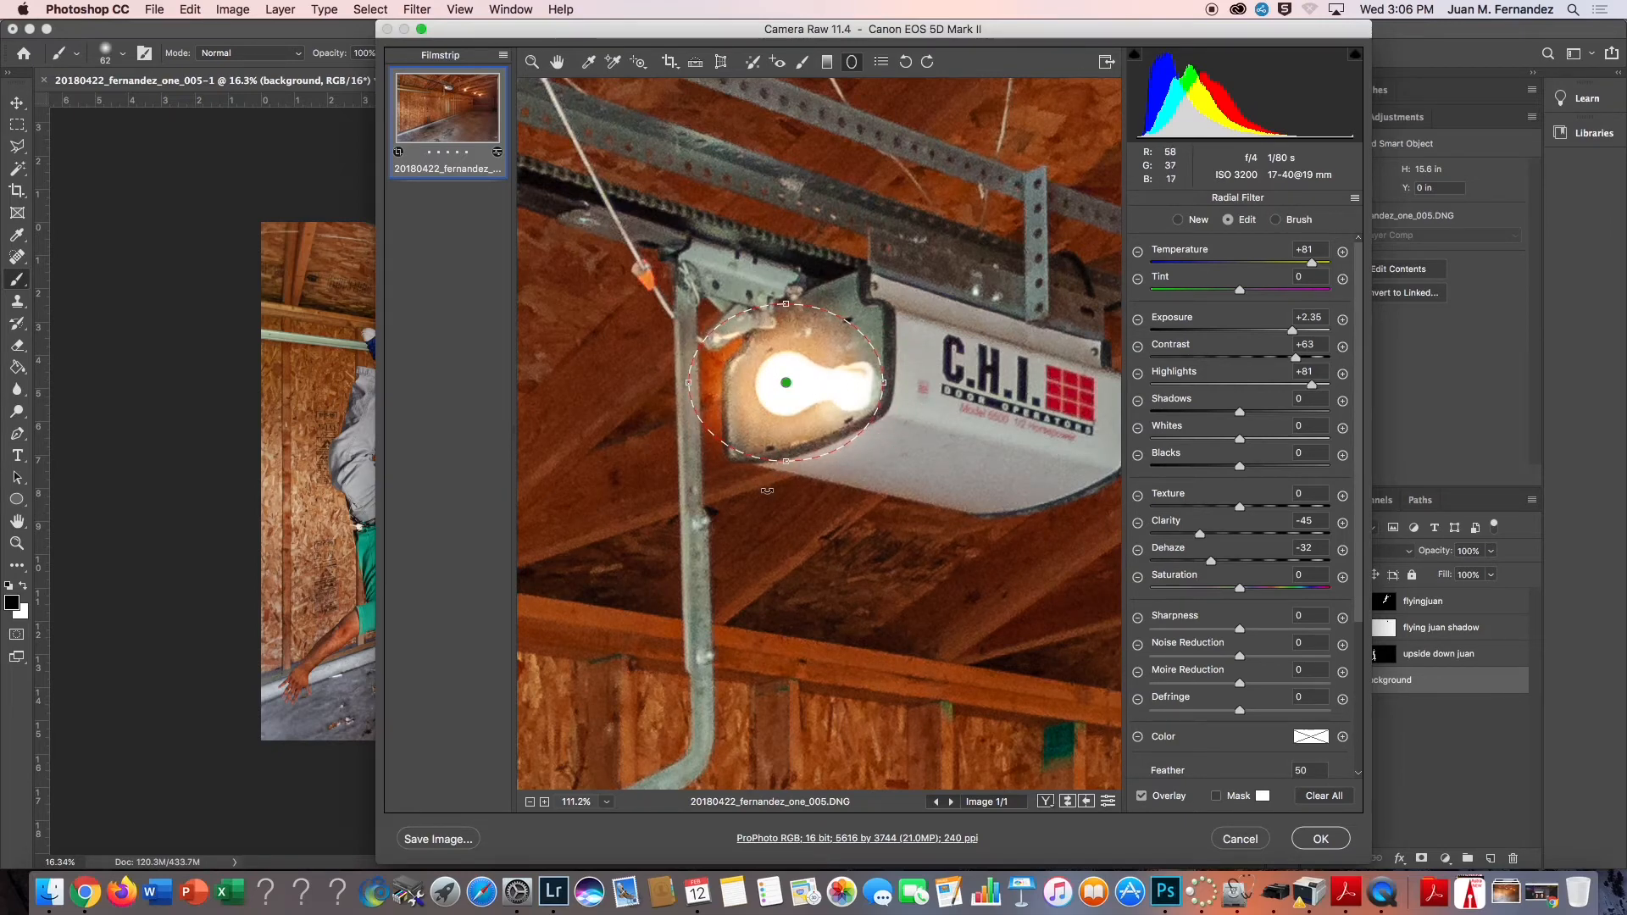
# Add a second radial filter centred near the bulb and enlarge it to cover the garage opener and the surrounding ceiling
pyautogui.click(1193, 222)
pyautogui.moveTo(788, 343); pyautogui.dragTo(990, 484)
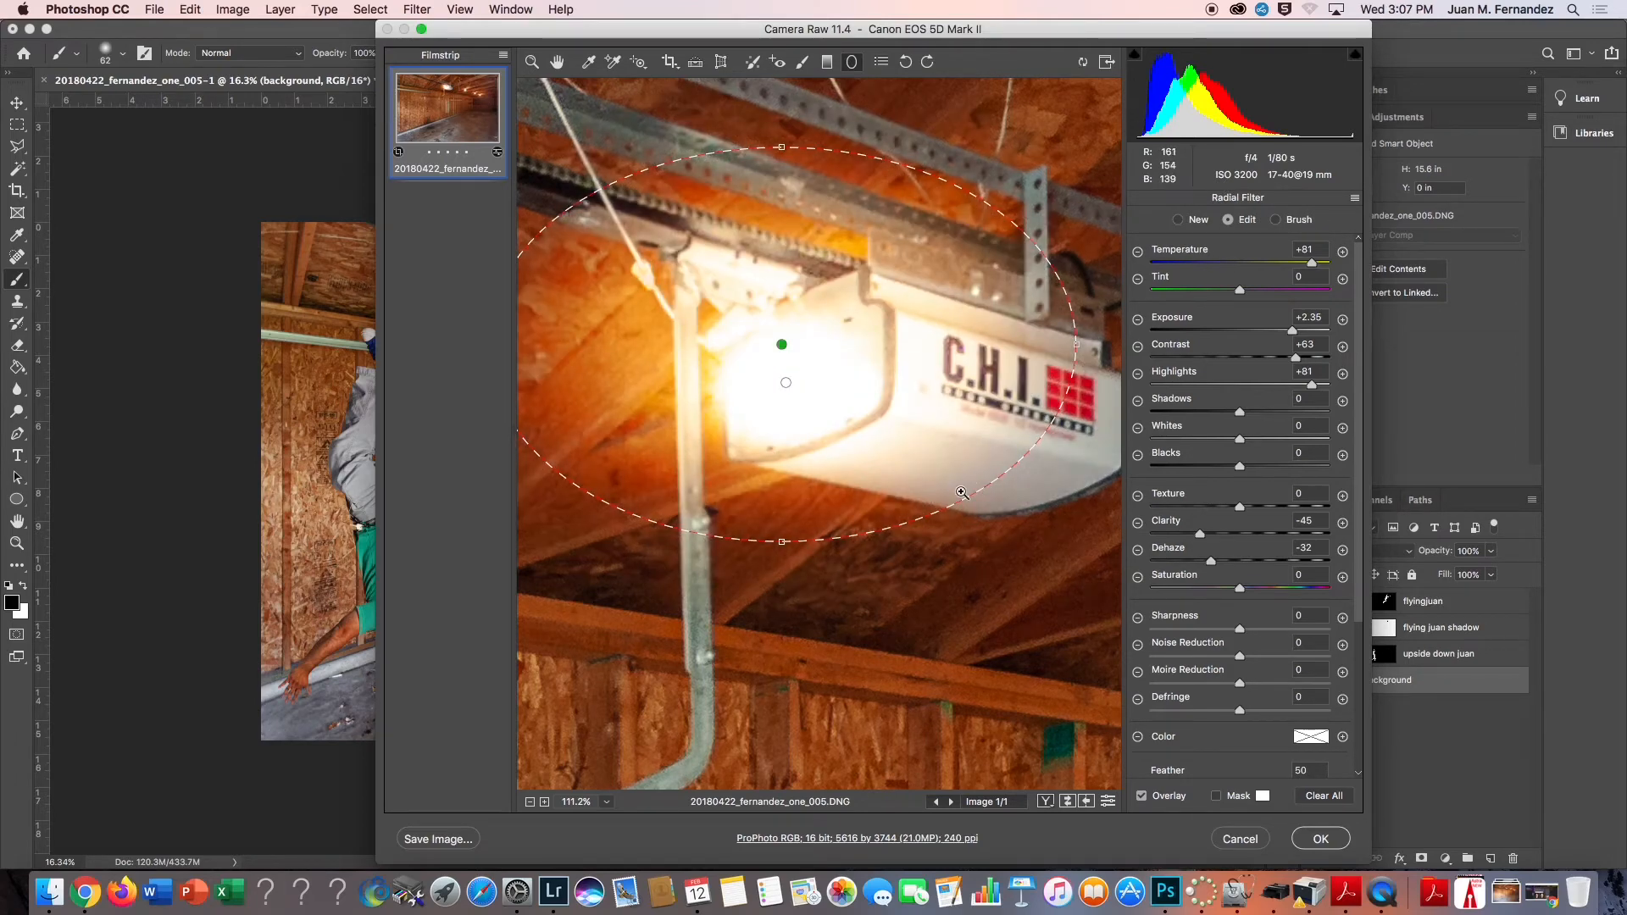
pyautogui.scroll(-3, 927, 499)
pyautogui.press('super+minus')
pyautogui.press('super+minus')
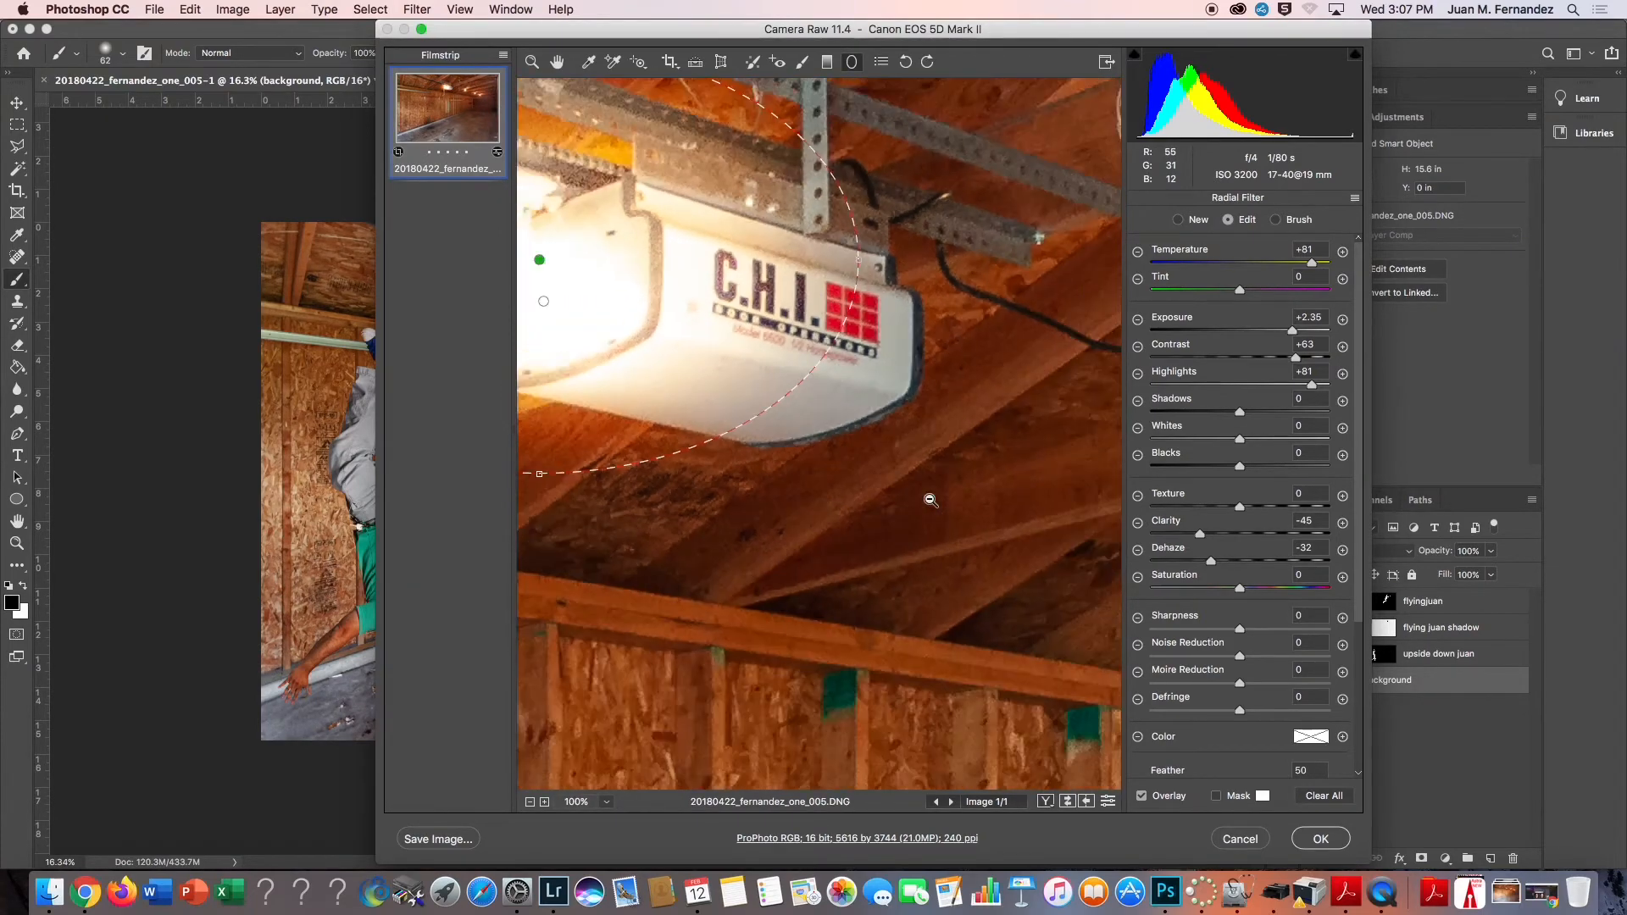
pyautogui.press('super+minus')
pyautogui.press('super+minus')
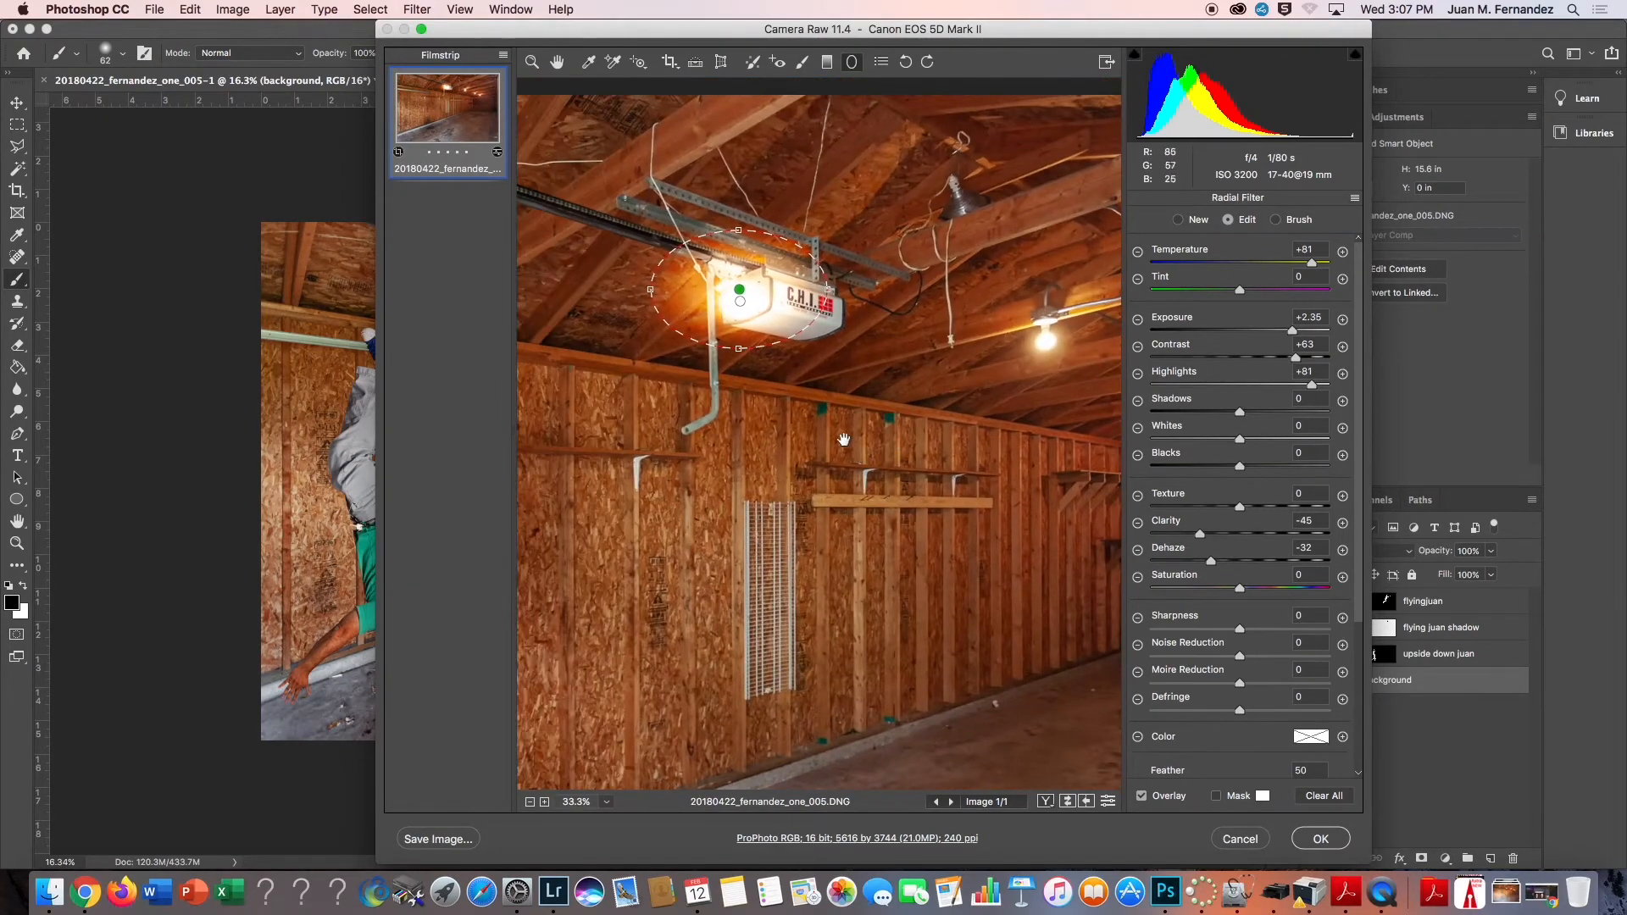
pyautogui.moveTo(738, 347); pyautogui.dragTo(744, 374)
pyautogui.moveTo(828, 290); pyautogui.dragTo(907, 297)
pyautogui.moveTo(740, 377); pyautogui.dragTo(740, 415)
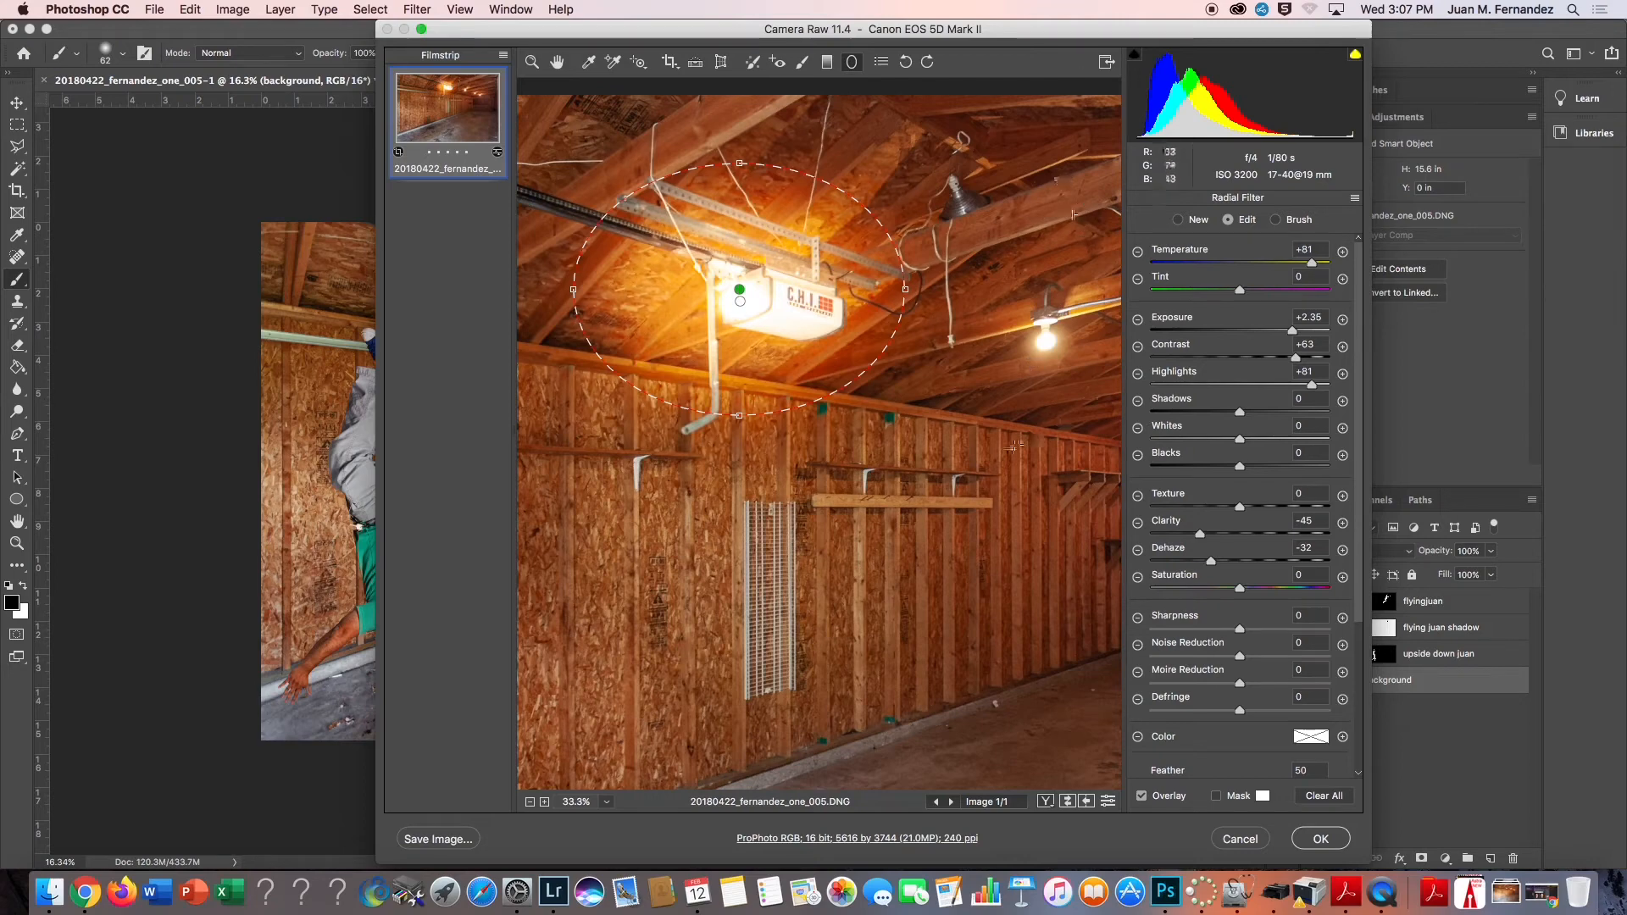
# Shift and widen the second radial filter, set its Exposure to +0.75 and Contrast to +19, and apply the Camera Raw edits
pyautogui.moveTo(743, 290); pyautogui.dragTo(753, 304)
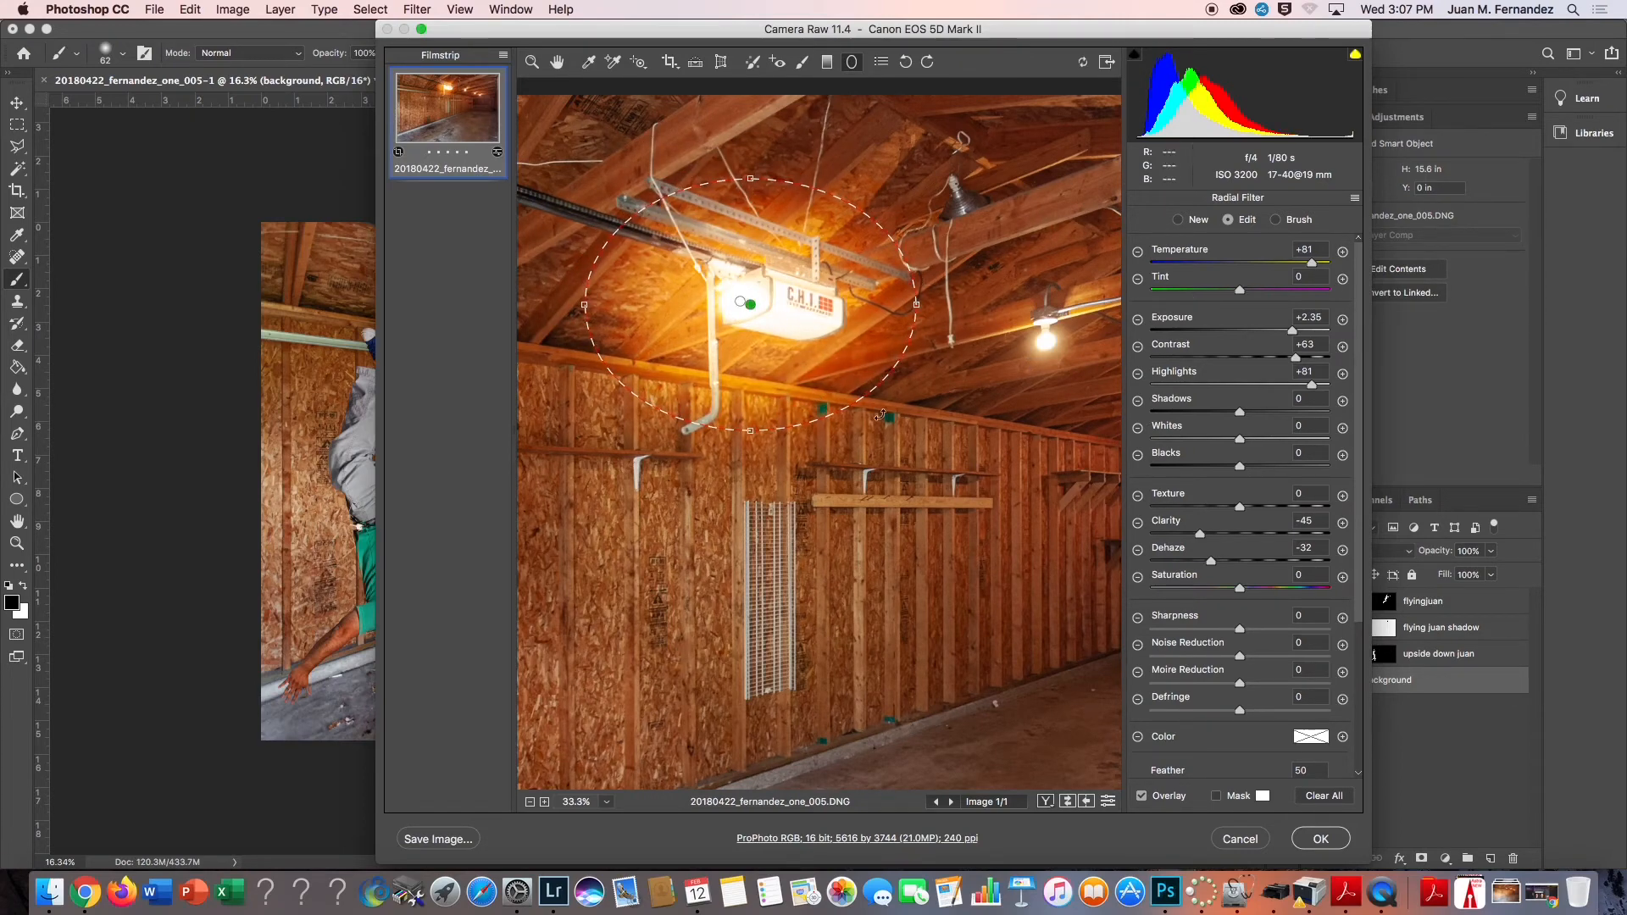
pyautogui.moveTo(916, 304); pyautogui.dragTo(958, 305)
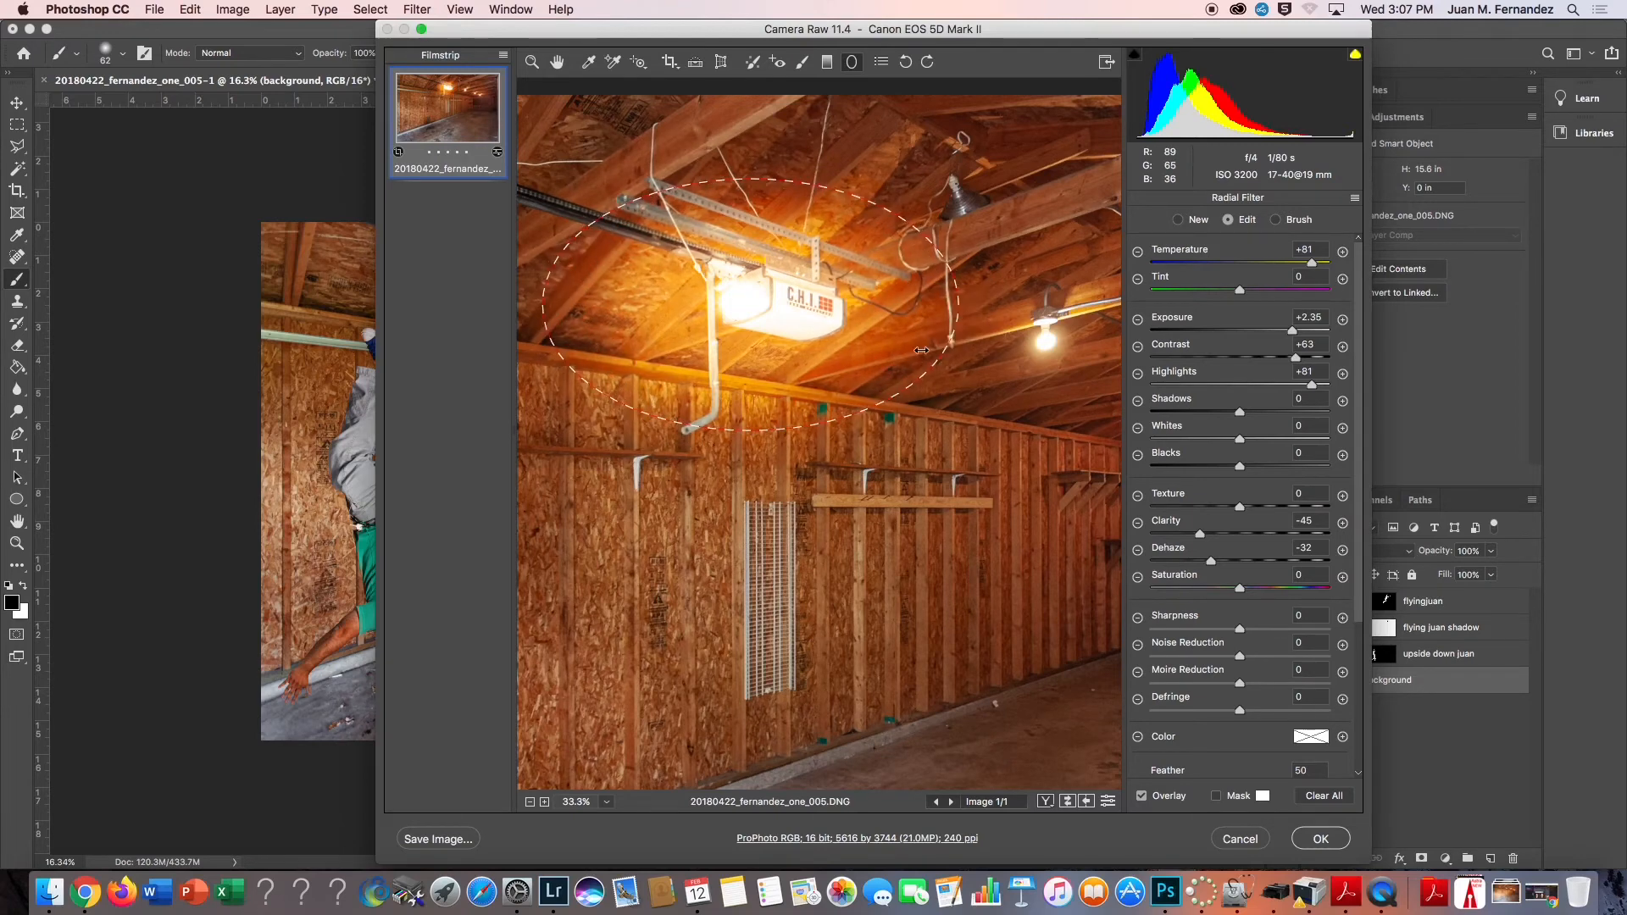
pyautogui.moveTo(748, 433); pyautogui.dragTo(749, 451)
pyautogui.moveTo(1291, 331); pyautogui.dragTo(1256, 366)
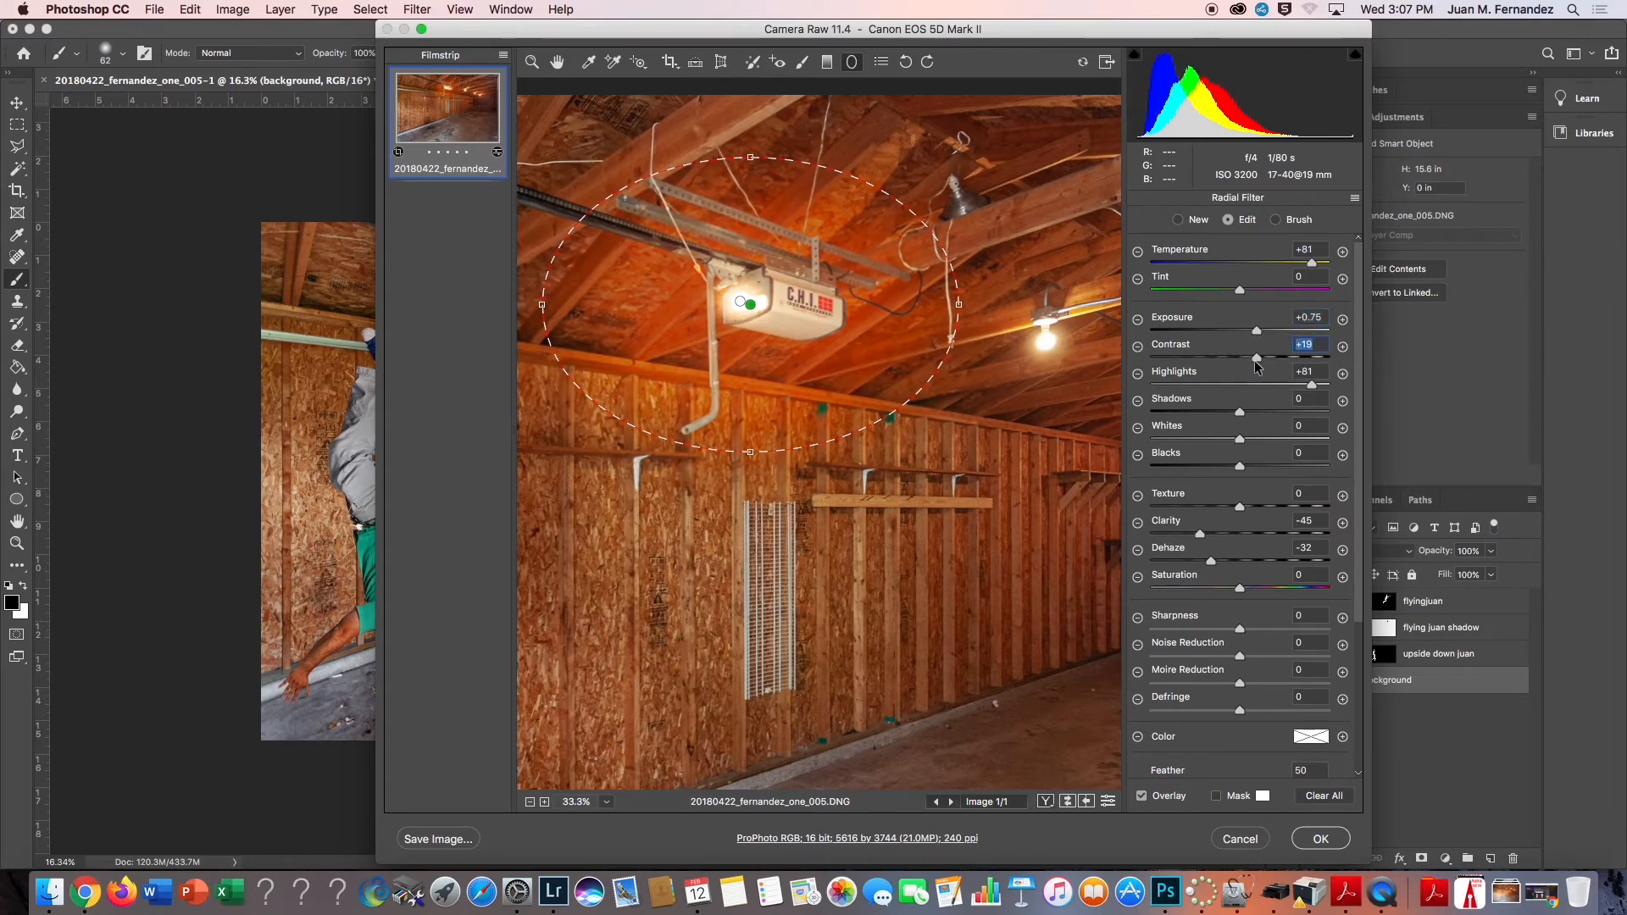
pyautogui.click(1322, 839)
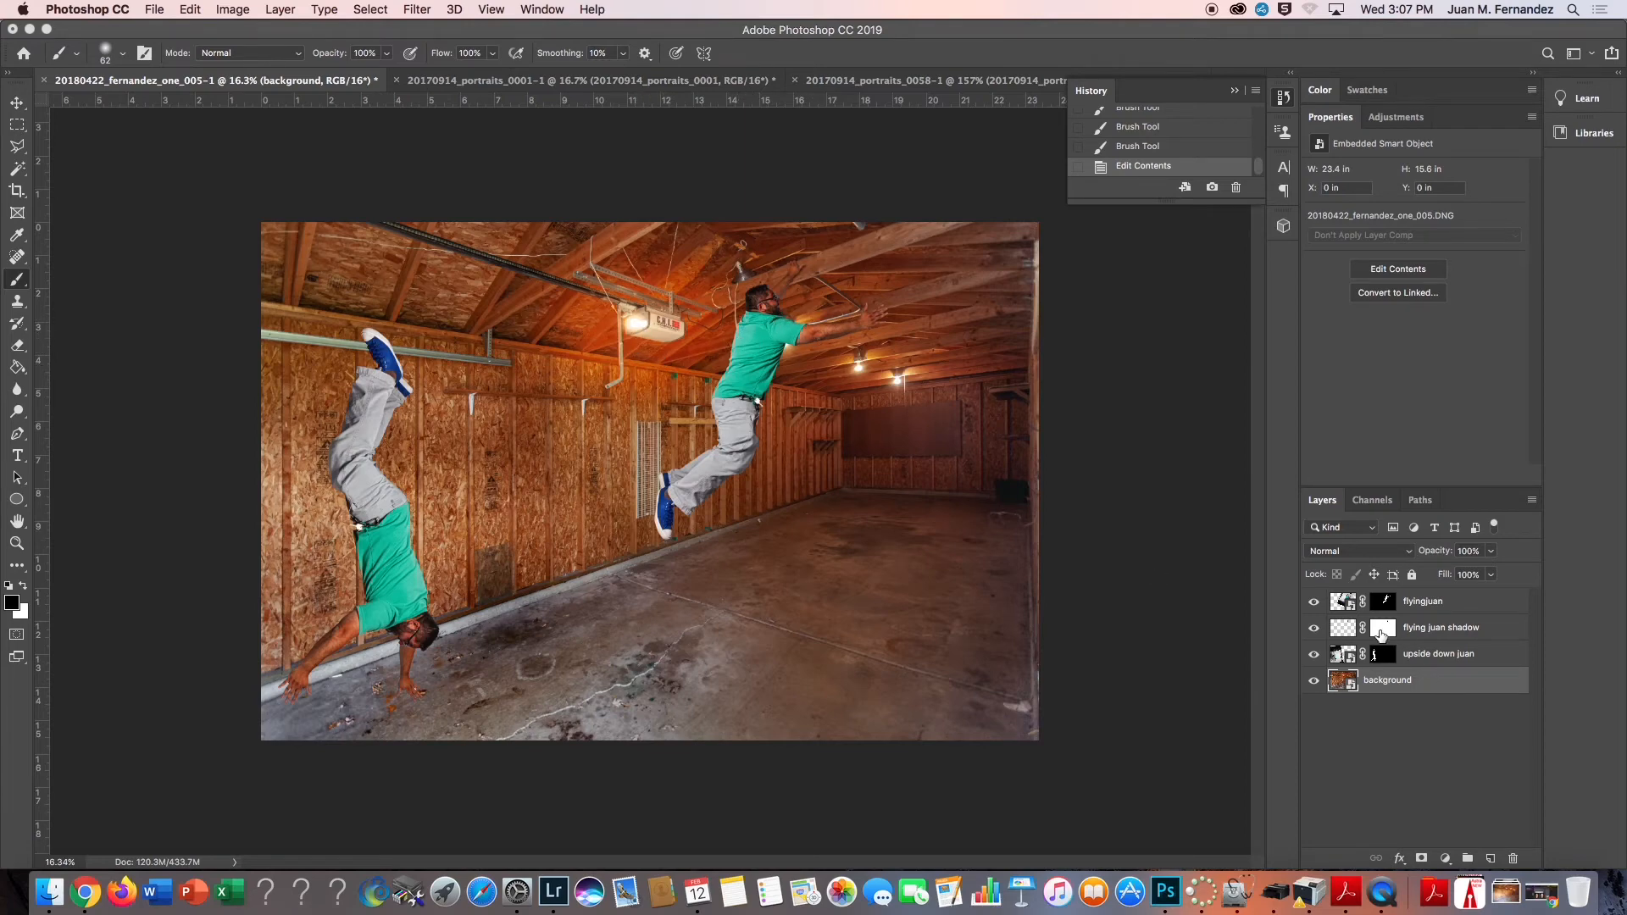
# Open the flyingjuan smart object in Camera Raw and add a wide elliptical Radial Filter centred above the man's back
pyautogui.click(1346, 602)
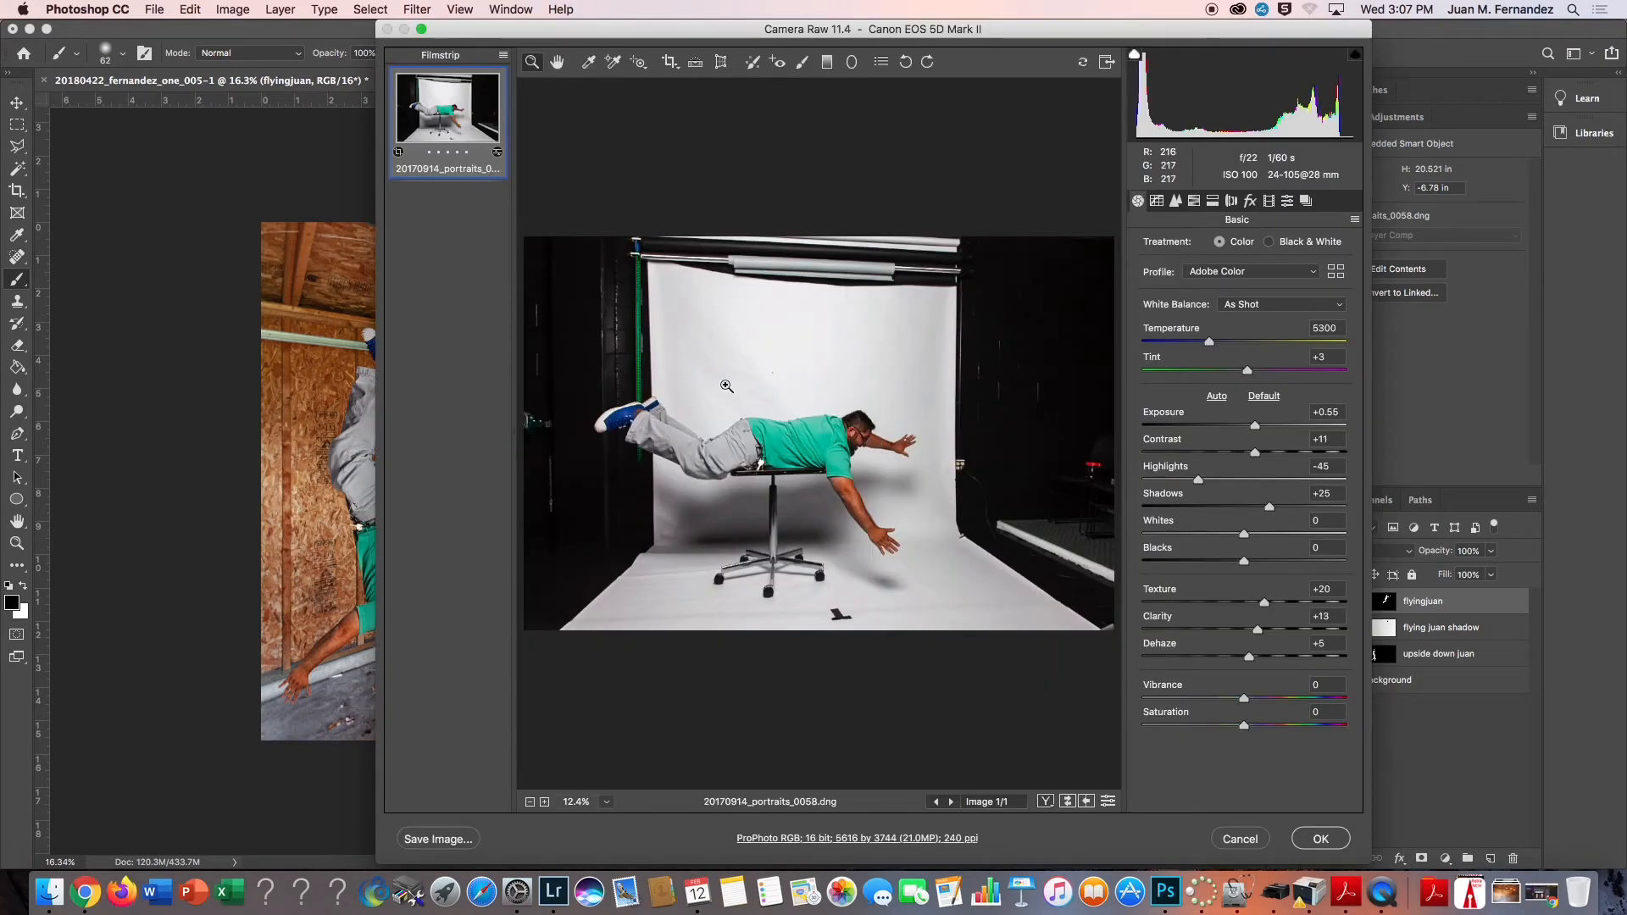
pyautogui.click(802, 62)
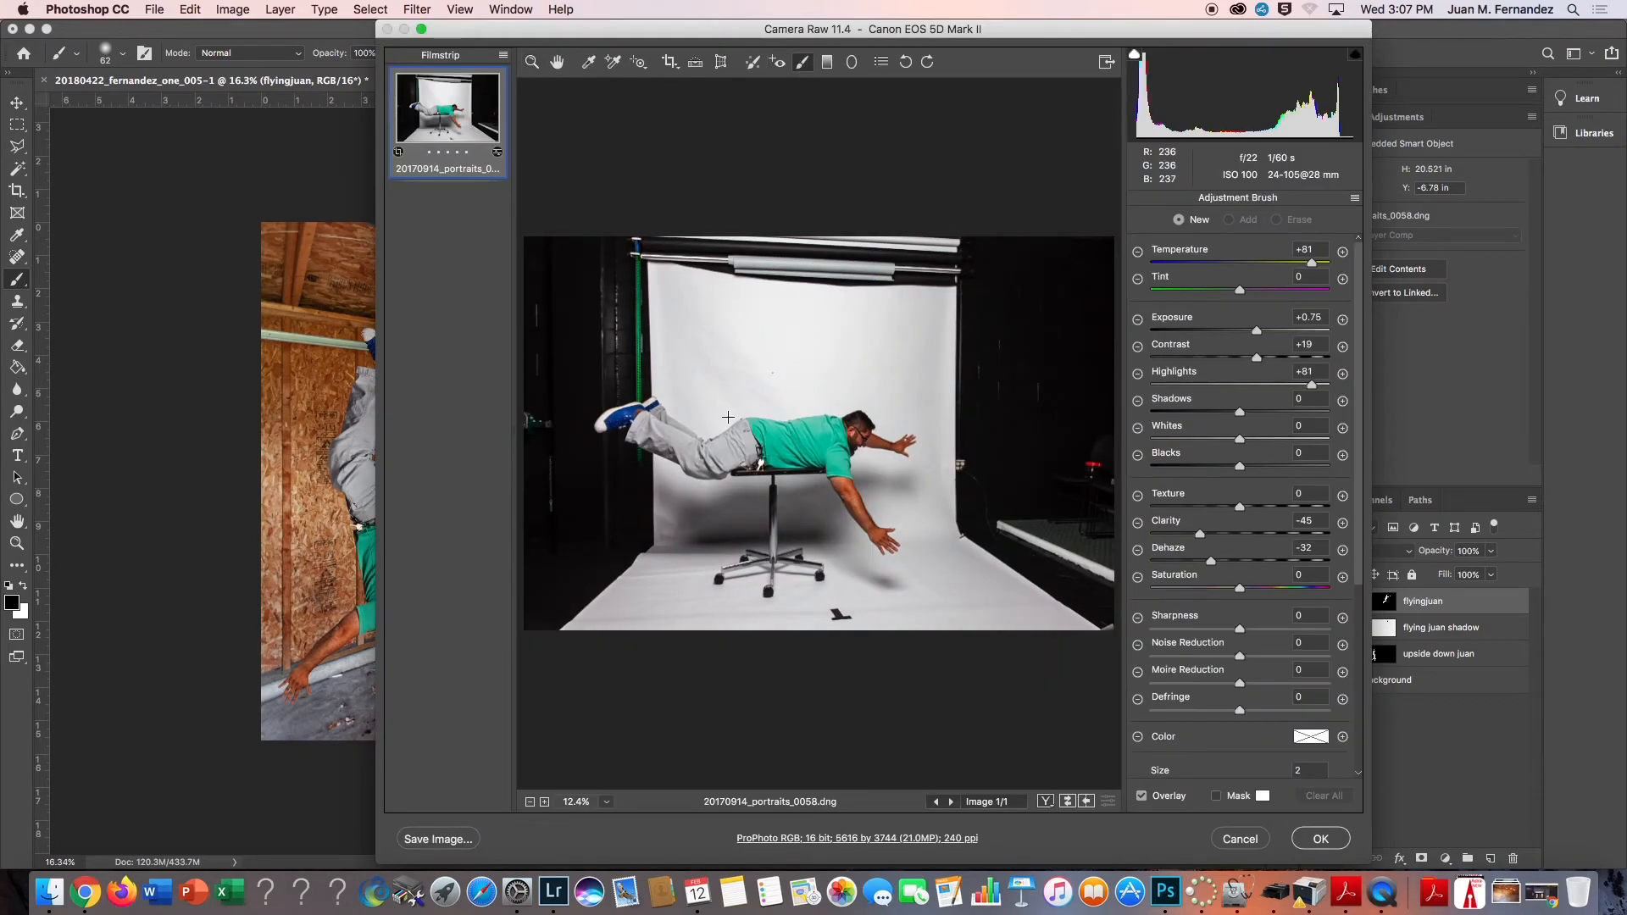
pyautogui.click(851, 63)
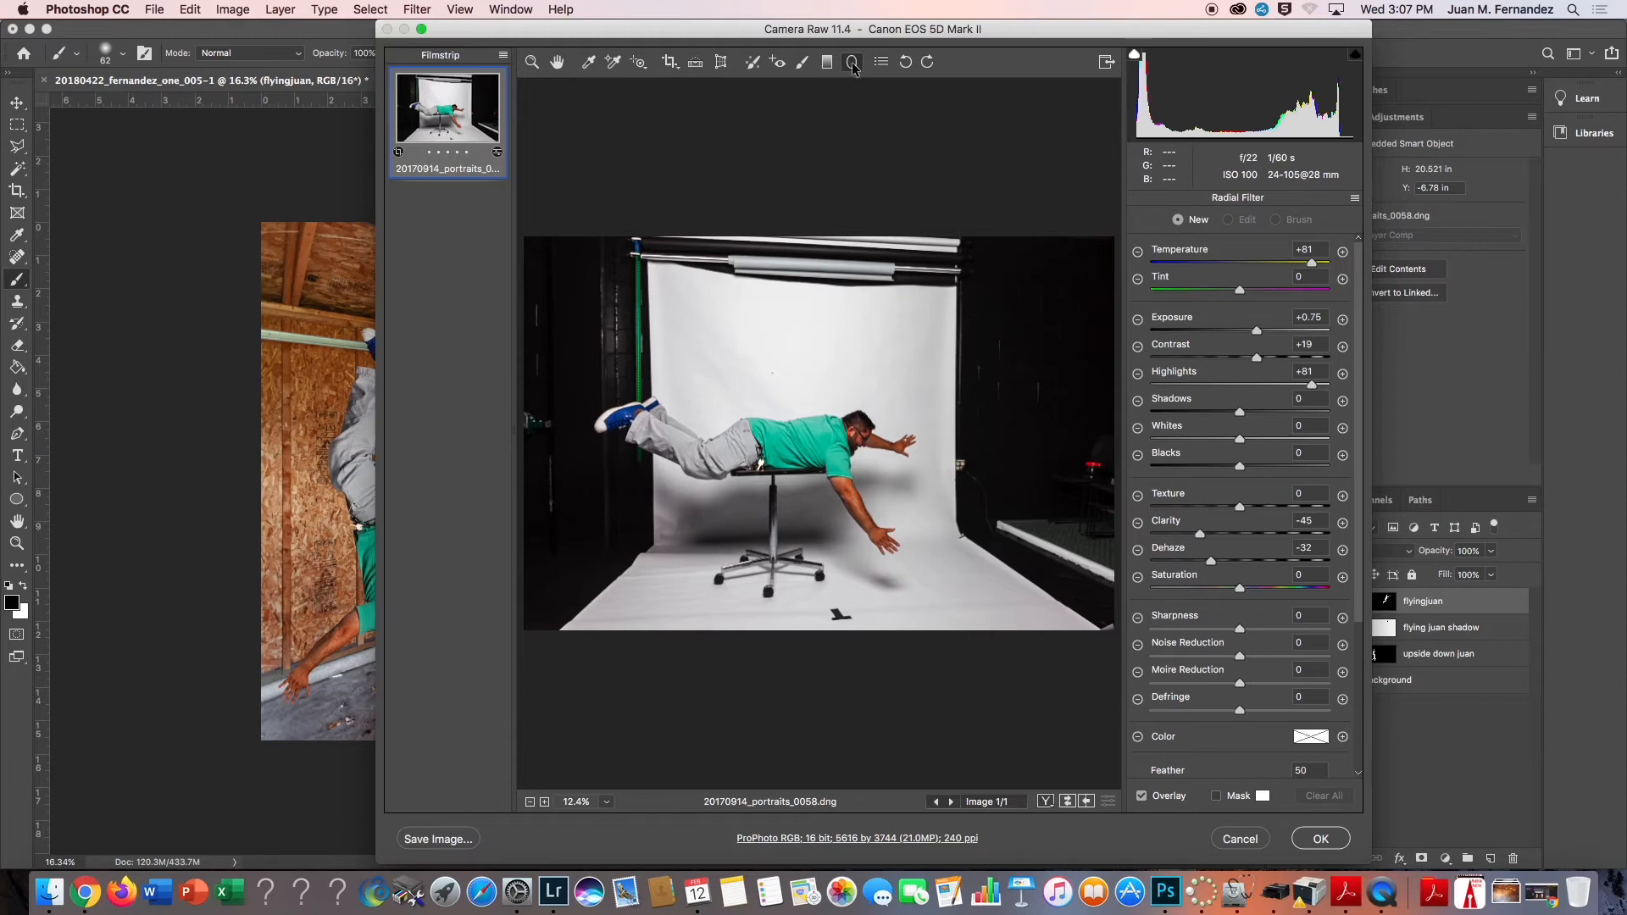
pyautogui.moveTo(762, 380); pyautogui.dragTo(864, 437)
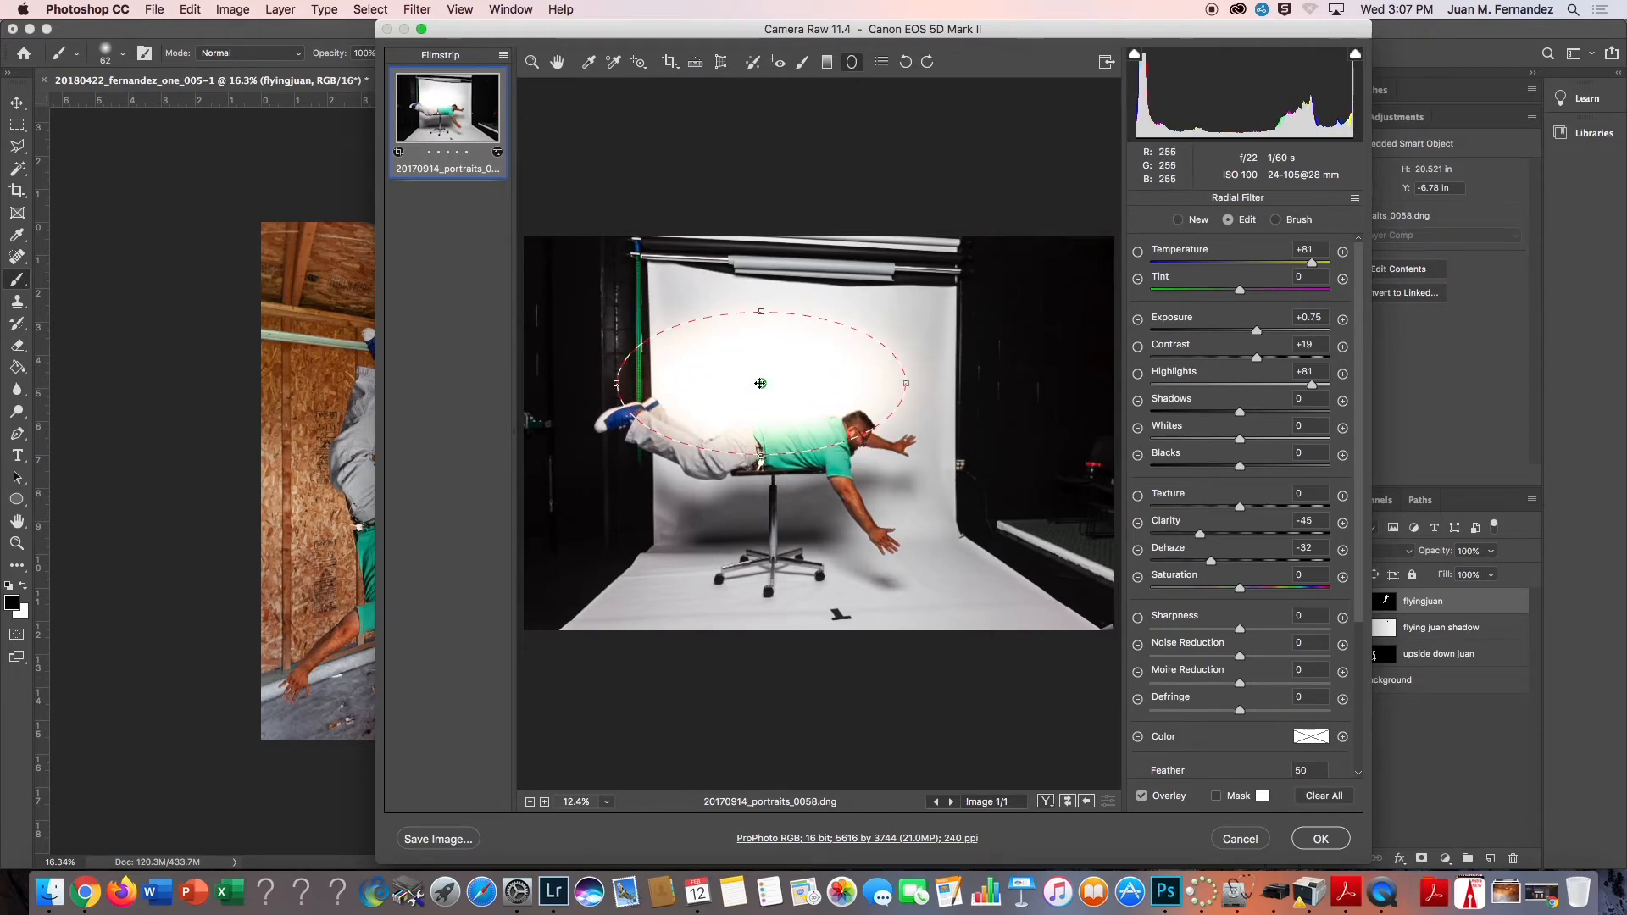
# Set the filter on the man's back to Temperature +87, Tint +9, Exposure 0.00 and Highlights +11, and apply the Camera Raw edits
pyautogui.doubleClick(1256, 330)
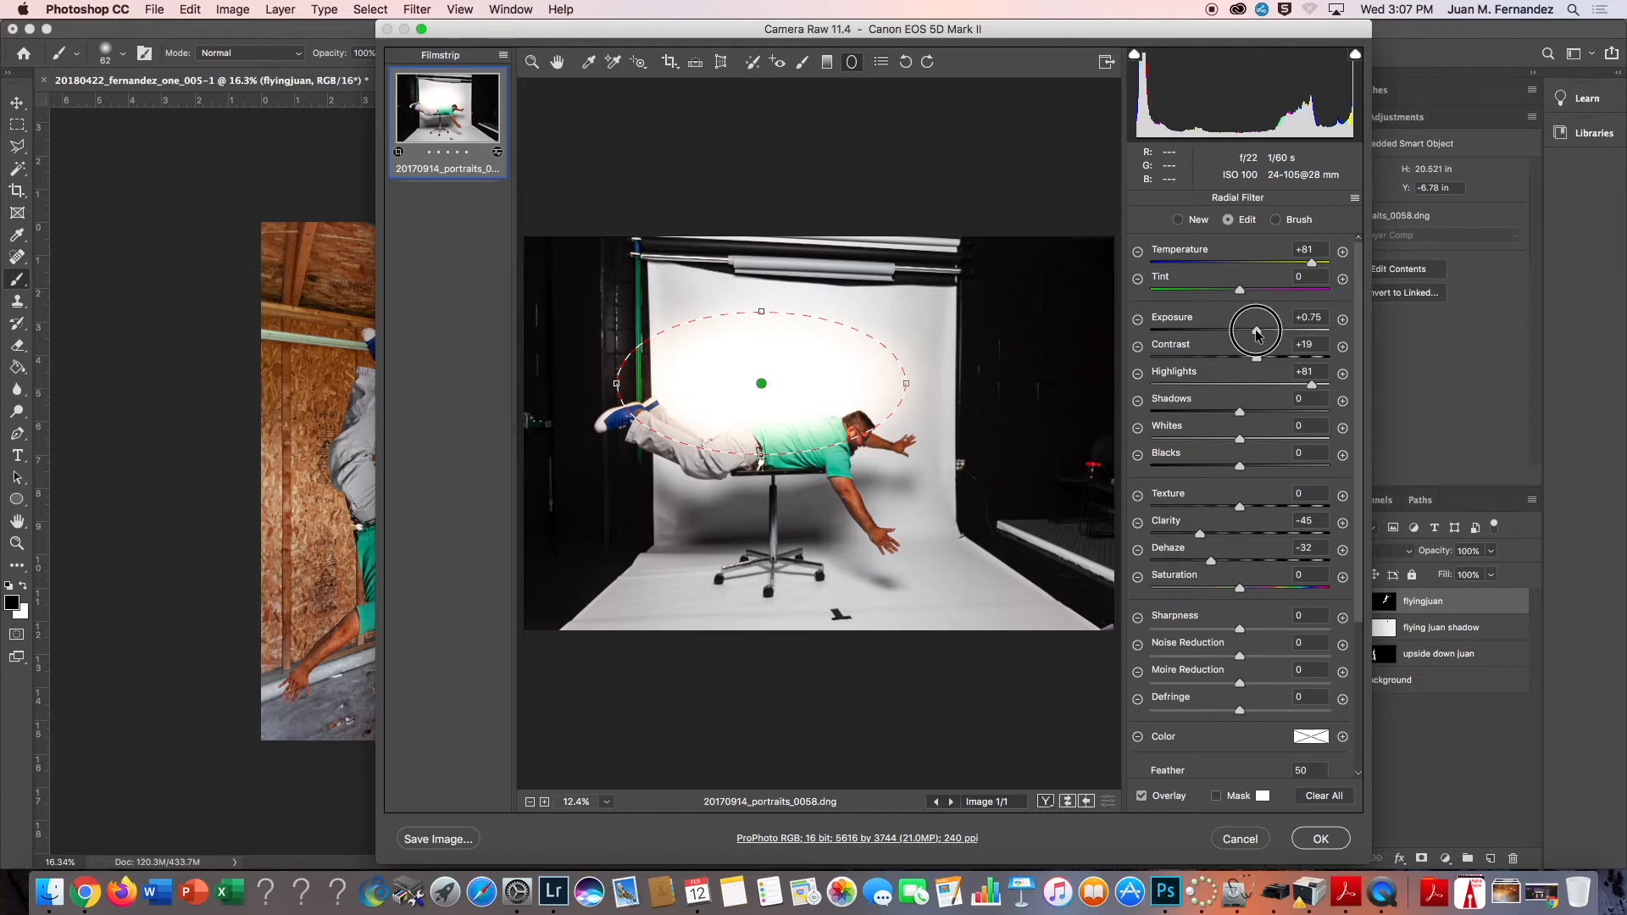
pyautogui.click(1250, 332)
pyautogui.moveTo(1250, 331); pyautogui.dragTo(1247, 331)
pyautogui.moveTo(1311, 388); pyautogui.dragTo(1317, 263)
pyautogui.click(1253, 331)
pyautogui.click(1312, 264)
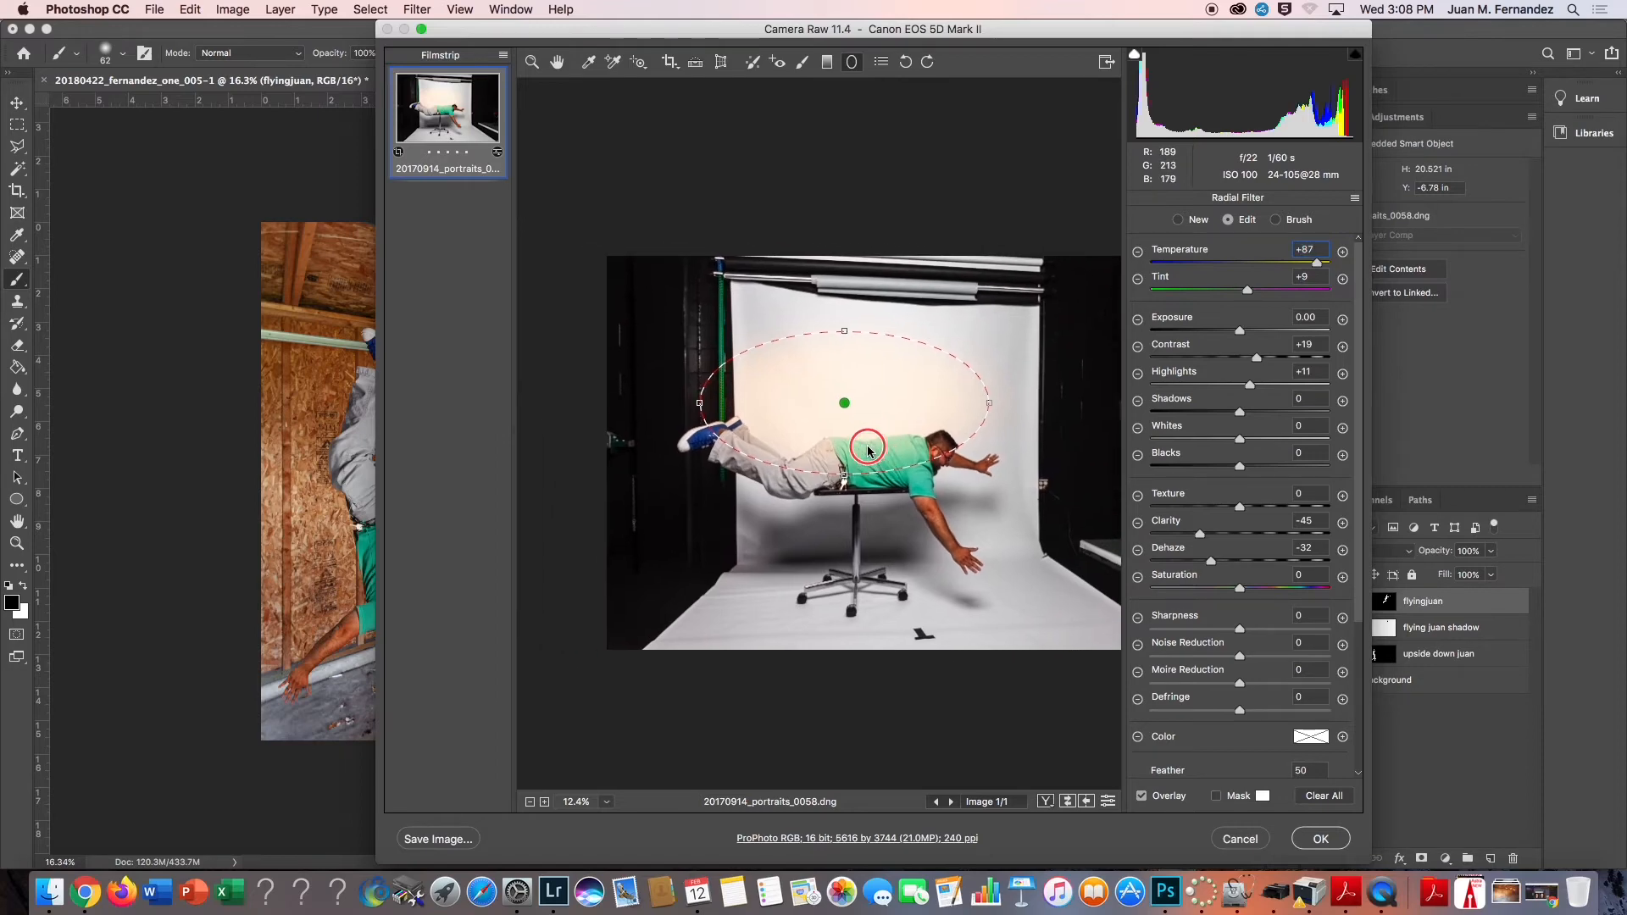
pyautogui.click(802, 427)
pyautogui.keyDown('super'); pyautogui.click(803, 427); pyautogui.keyUp('super')
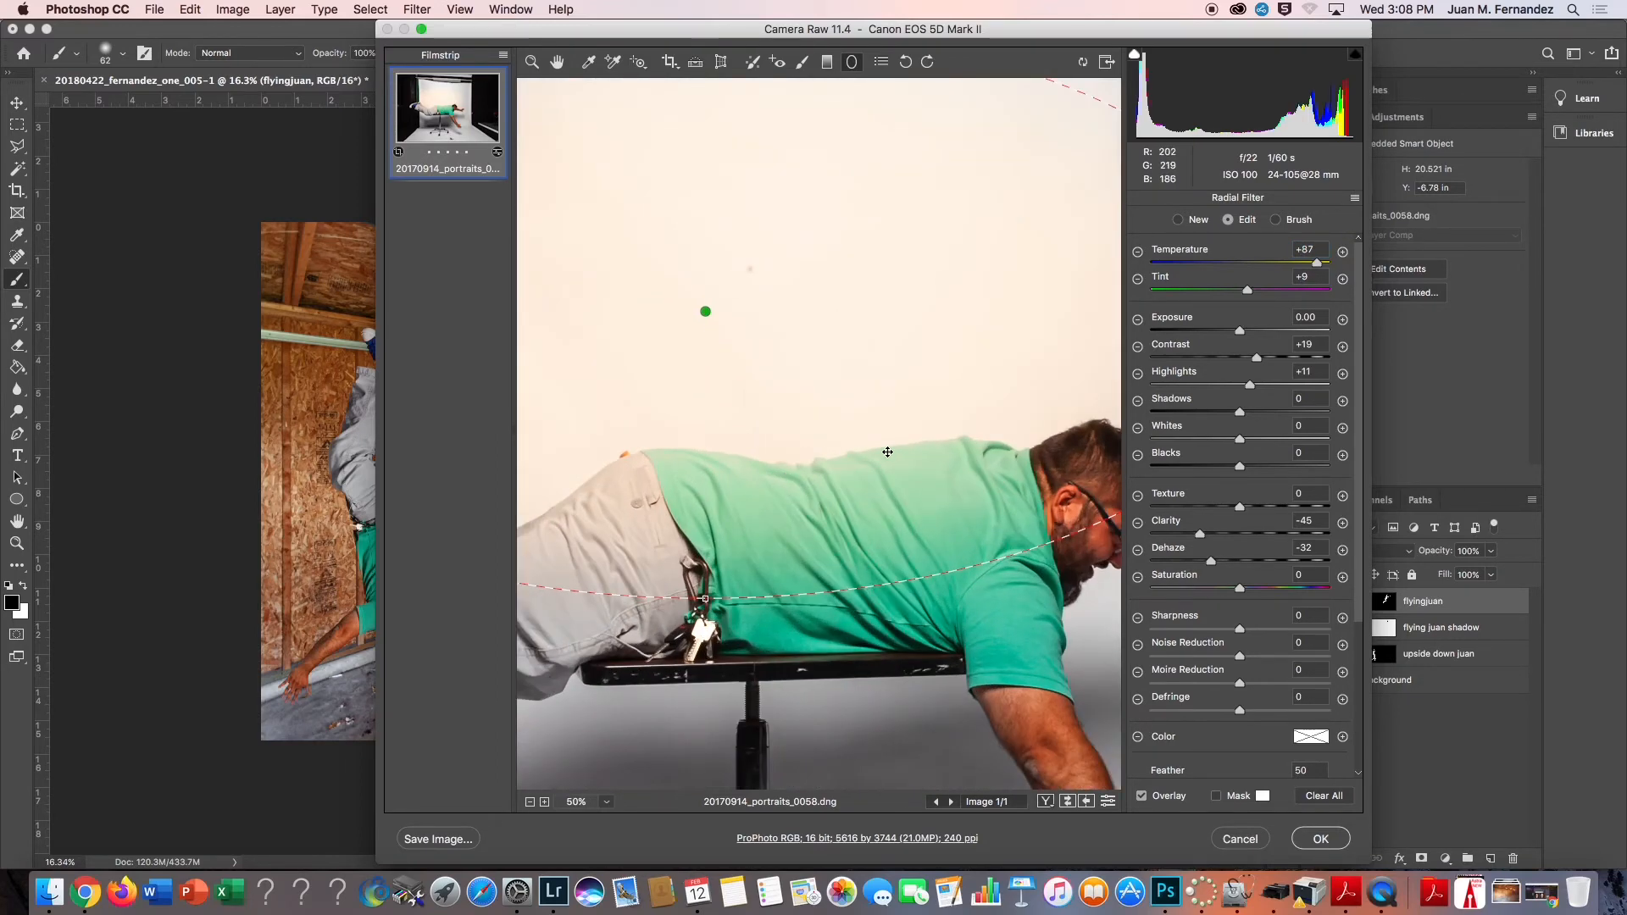
pyautogui.click(1310, 847)
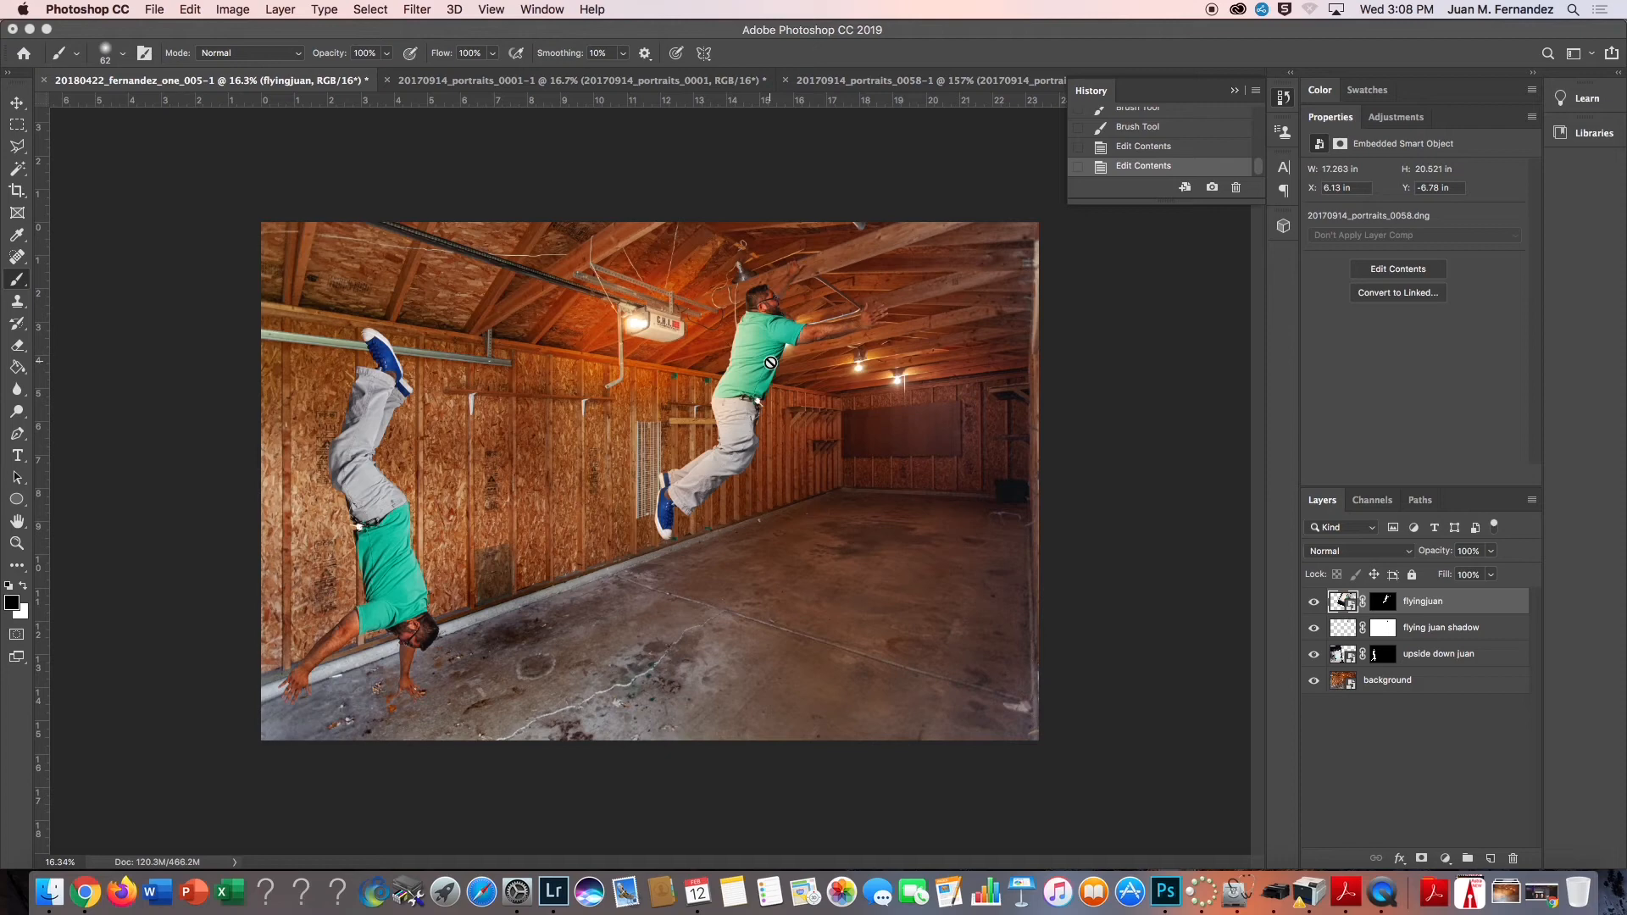
# Move the flying man's cutout and its shadow layer together slightly towards the back of the garage
pyautogui.press('v')
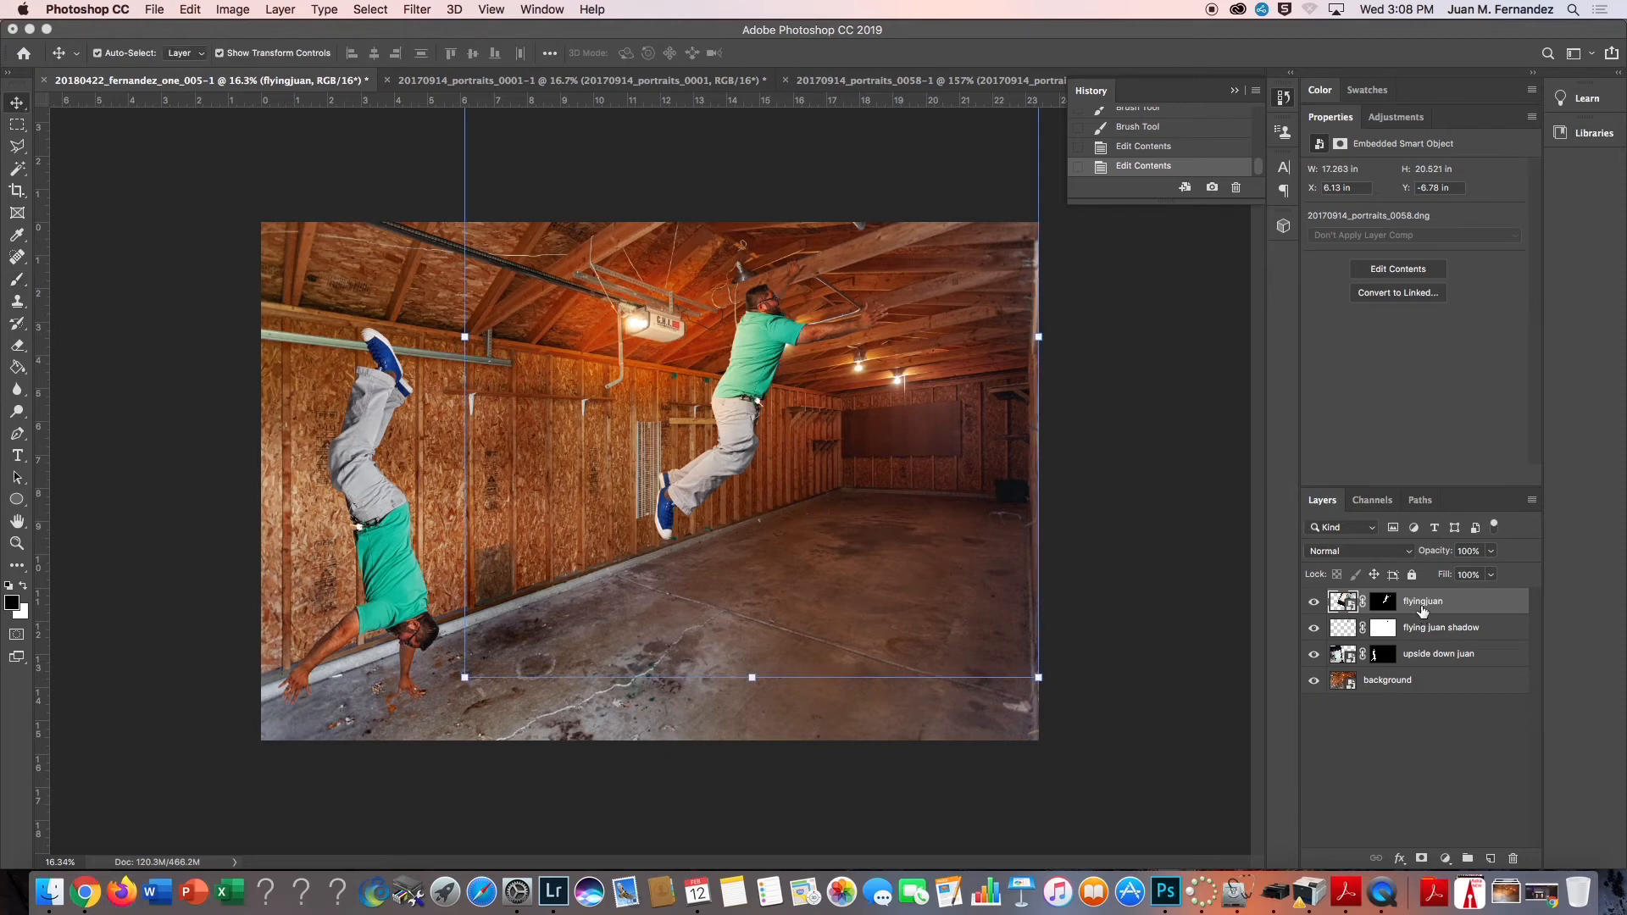
pyautogui.keyDown('shift'); pyautogui.click(1440, 630); pyautogui.keyUp('shift')
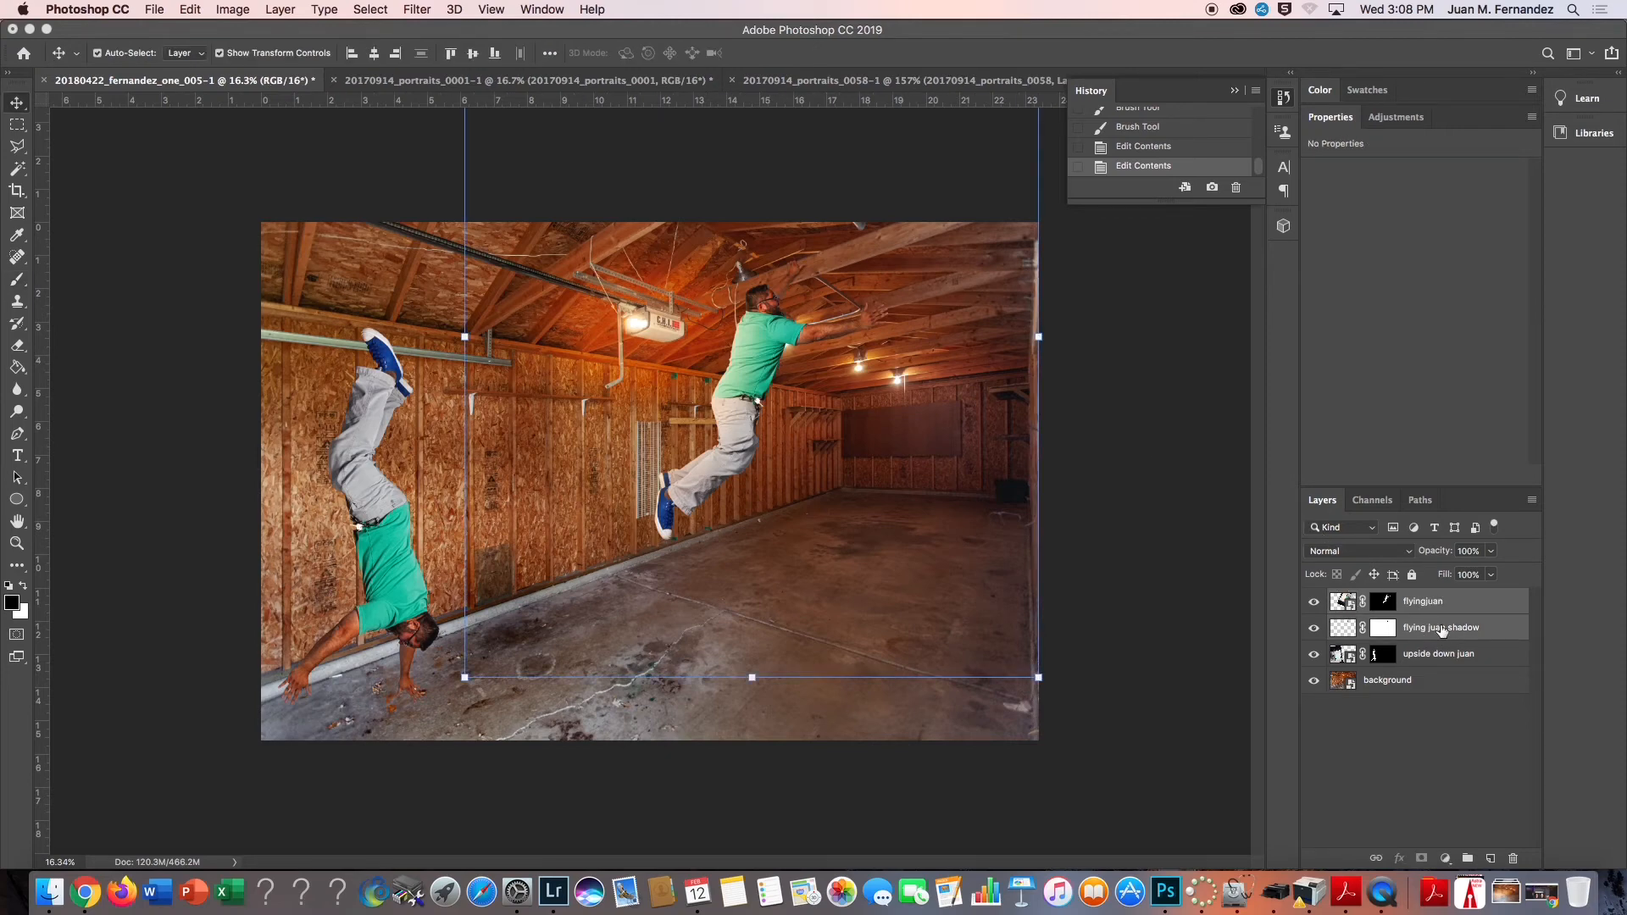
pyautogui.moveTo(744, 339); pyautogui.dragTo(769, 333)
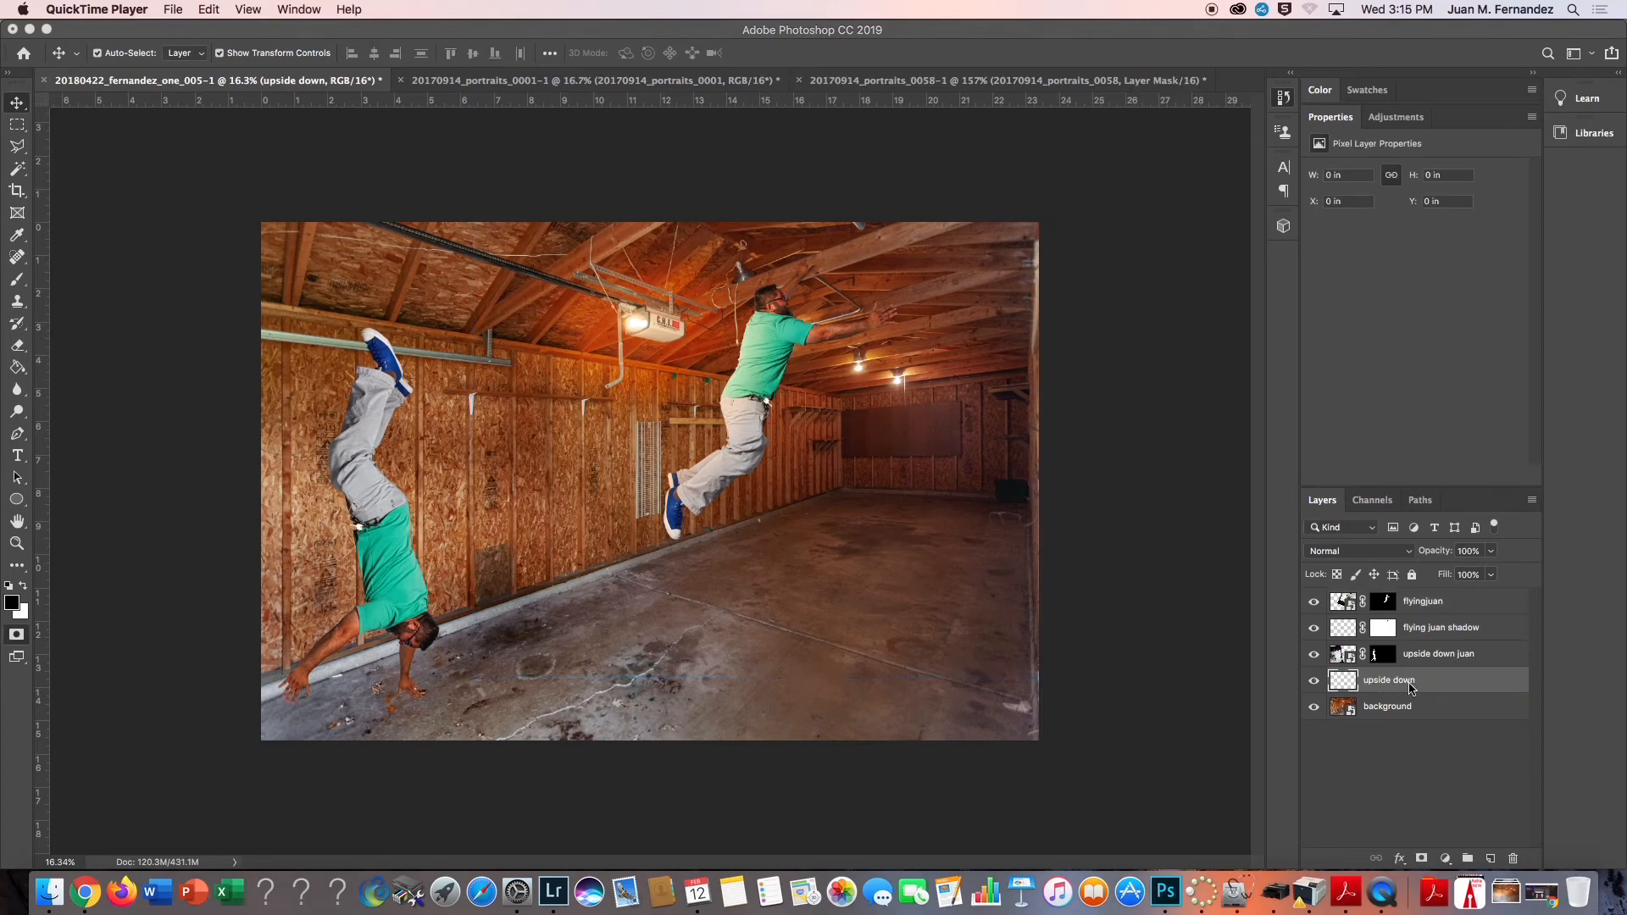
# Paint a soft black shadow on the upside down layer behind the handstanding man and set its blend mode to Soft Light
pyautogui.click(1430, 688)
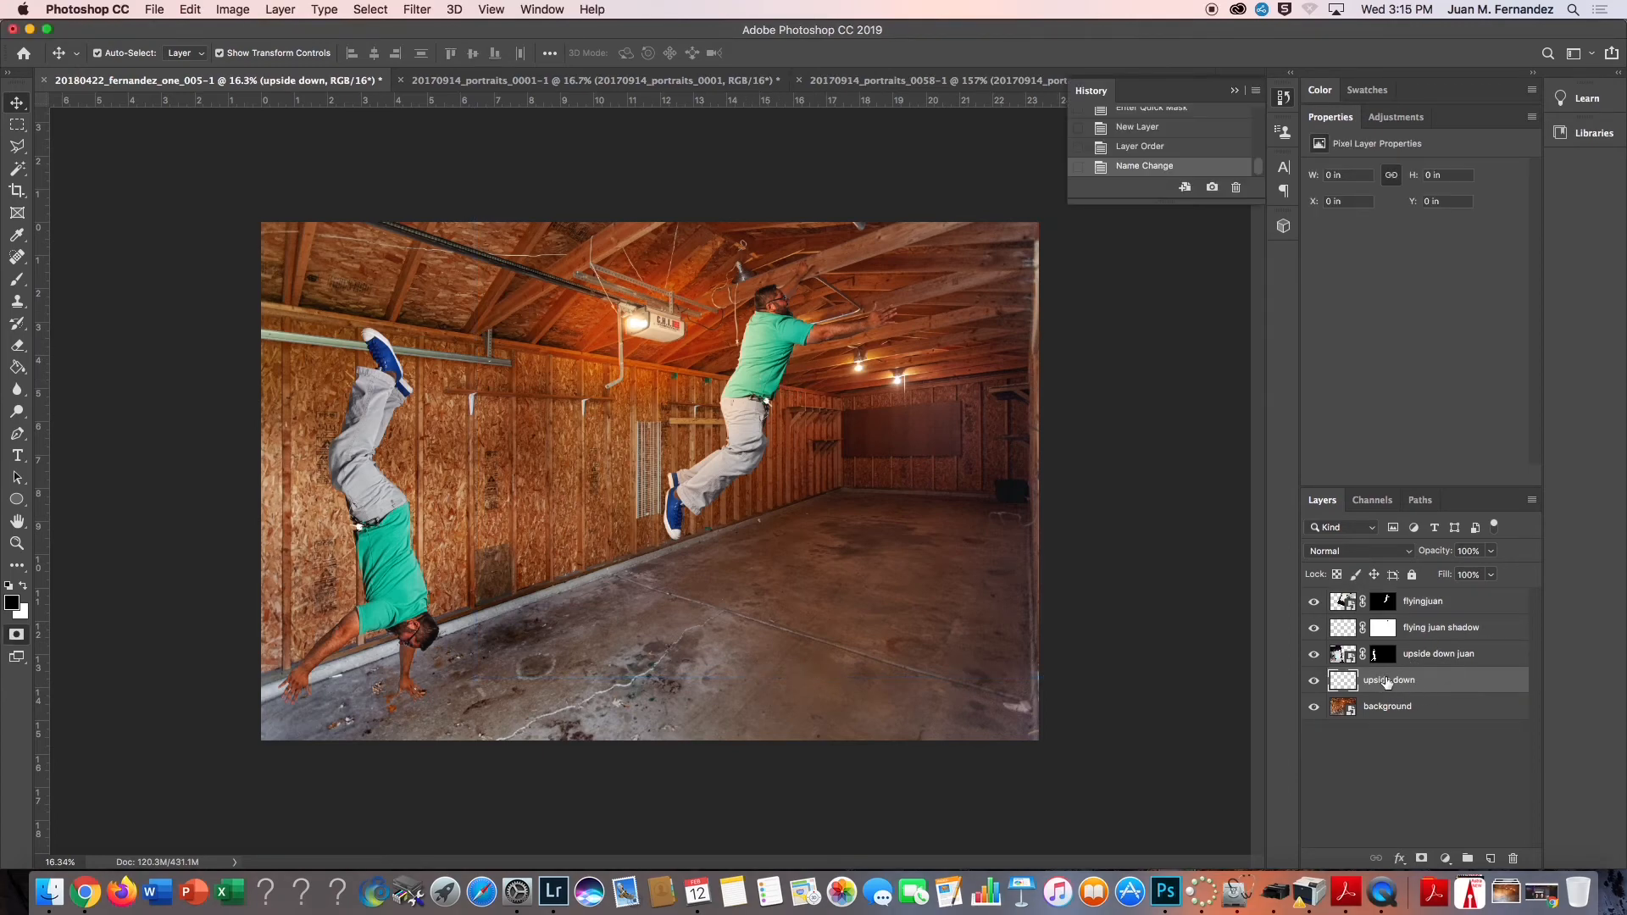
pyautogui.click(16, 281)
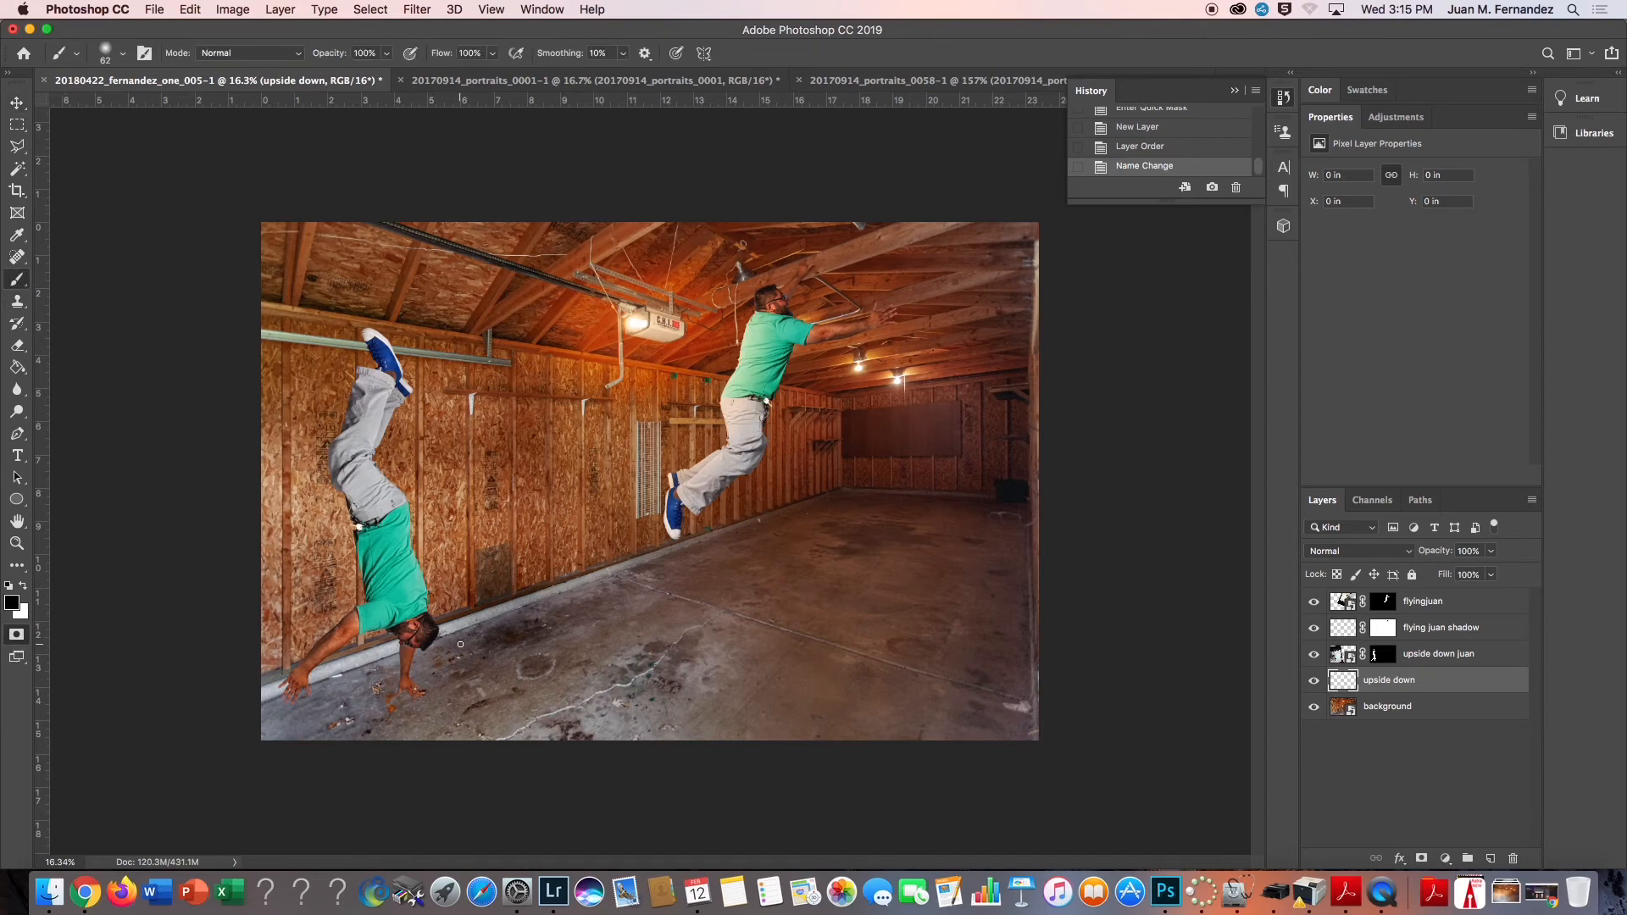
pyautogui.moveTo(446, 652); pyautogui.dragTo(543, 653)
pyautogui.moveTo(434, 694)
pyautogui.mouseDown()
pyautogui.moveTo(293, 727)
pyautogui.moveTo(323, 521)
pyautogui.moveTo(385, 650)
pyautogui.moveTo(461, 672)
pyautogui.mouseUp()
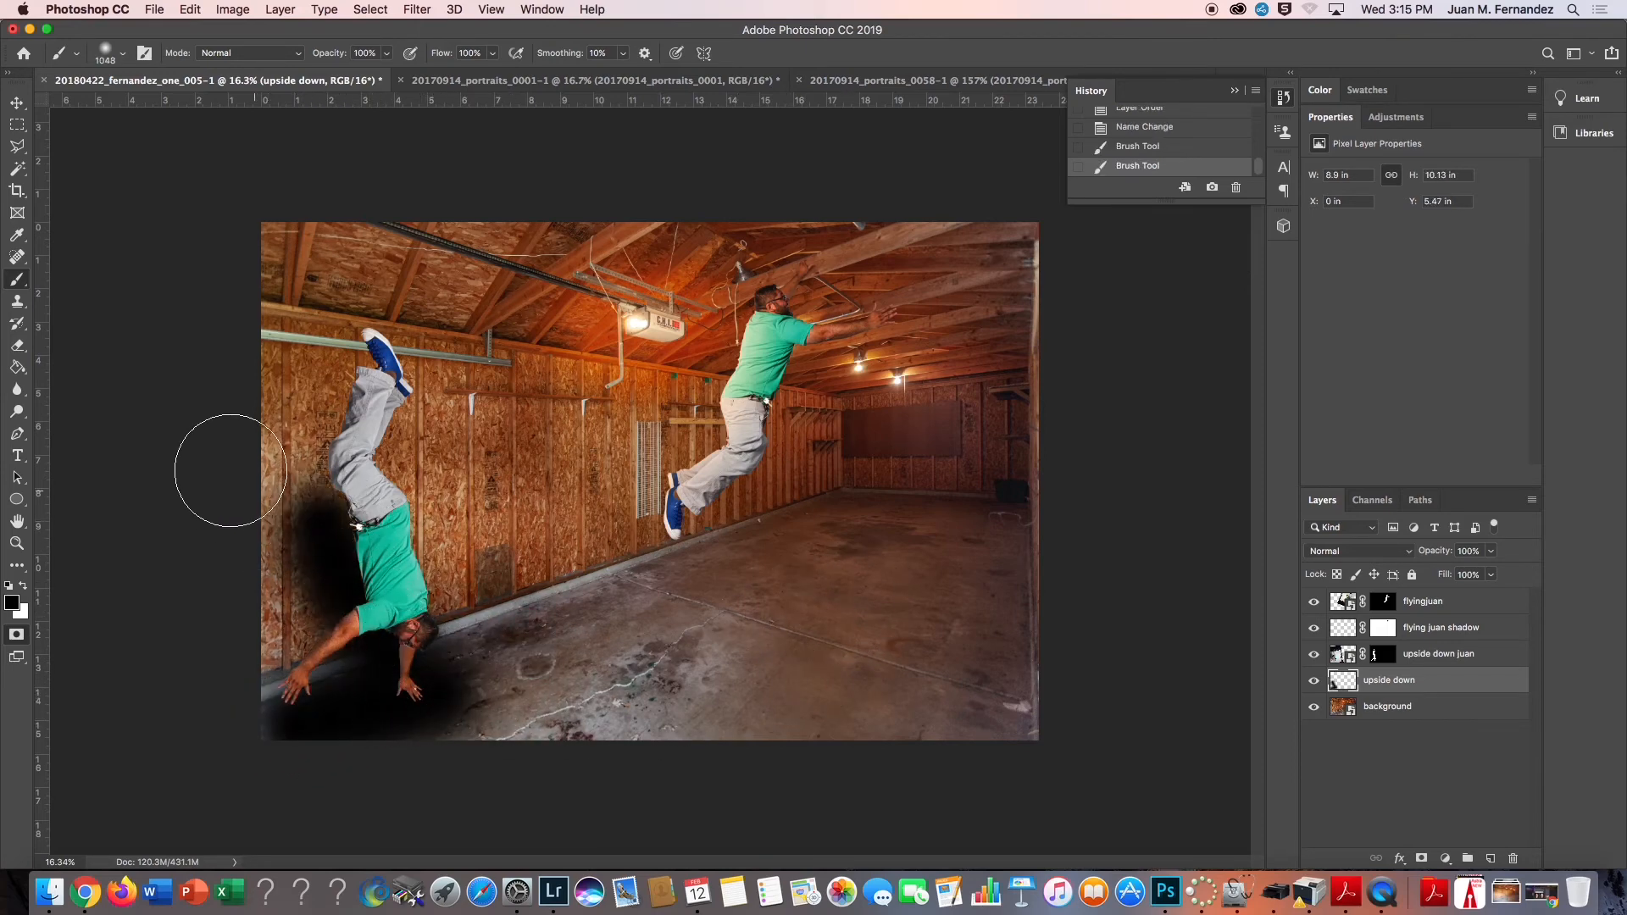
pyautogui.moveTo(320, 463)
pyautogui.mouseDown()
pyautogui.moveTo(330, 524)
pyautogui.moveTo(320, 490)
pyautogui.mouseUp()
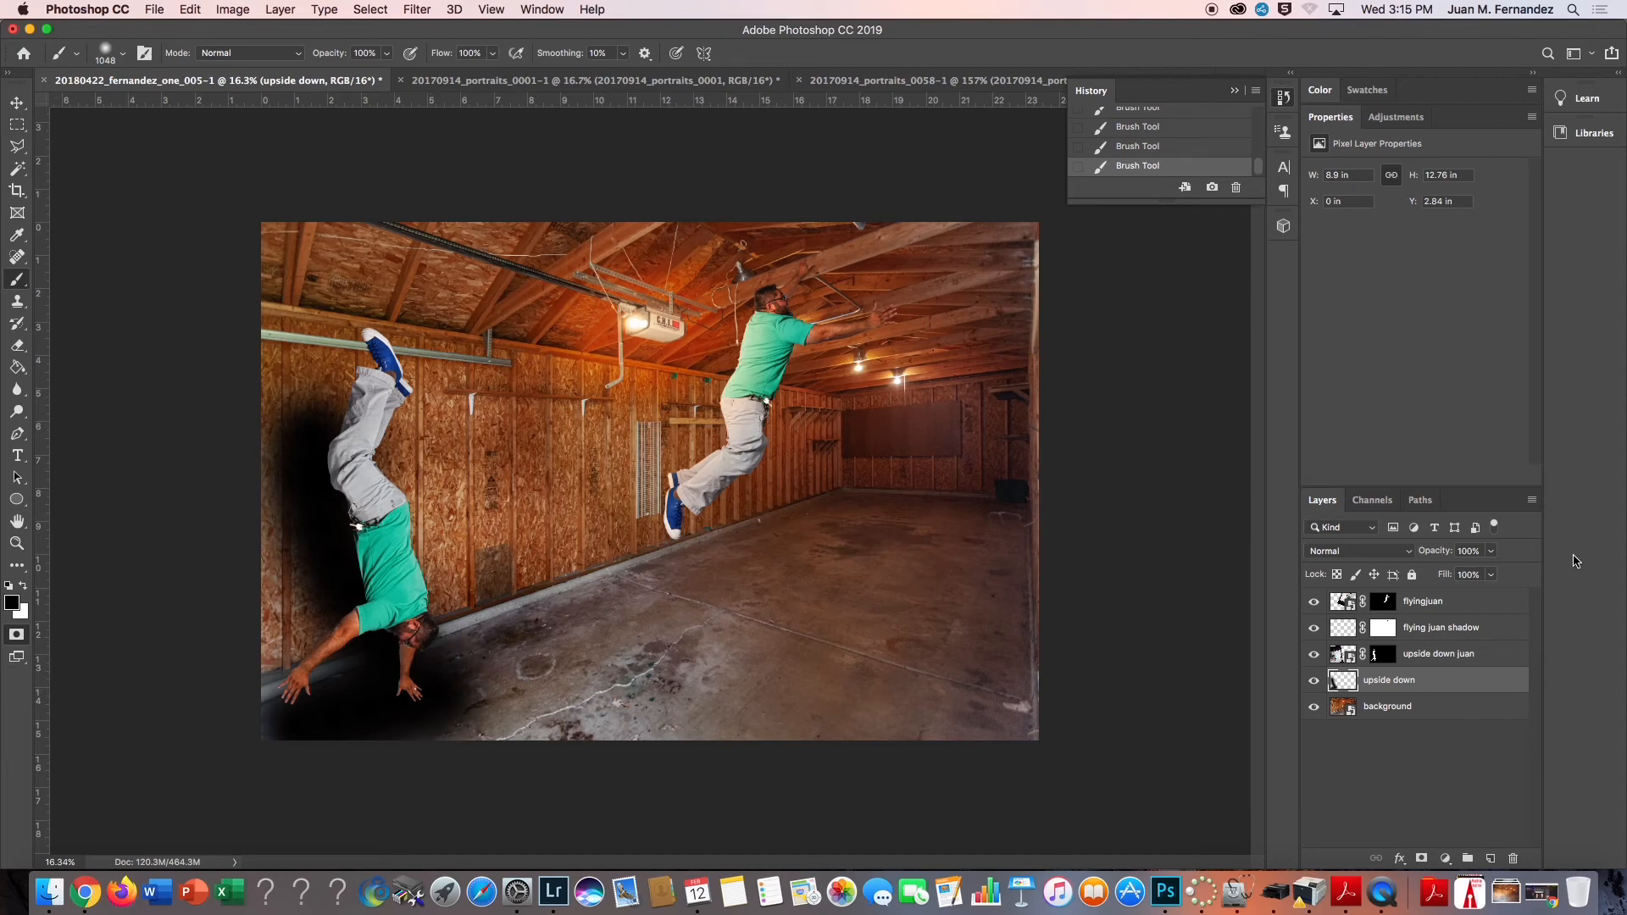
pyautogui.click(1365, 556)
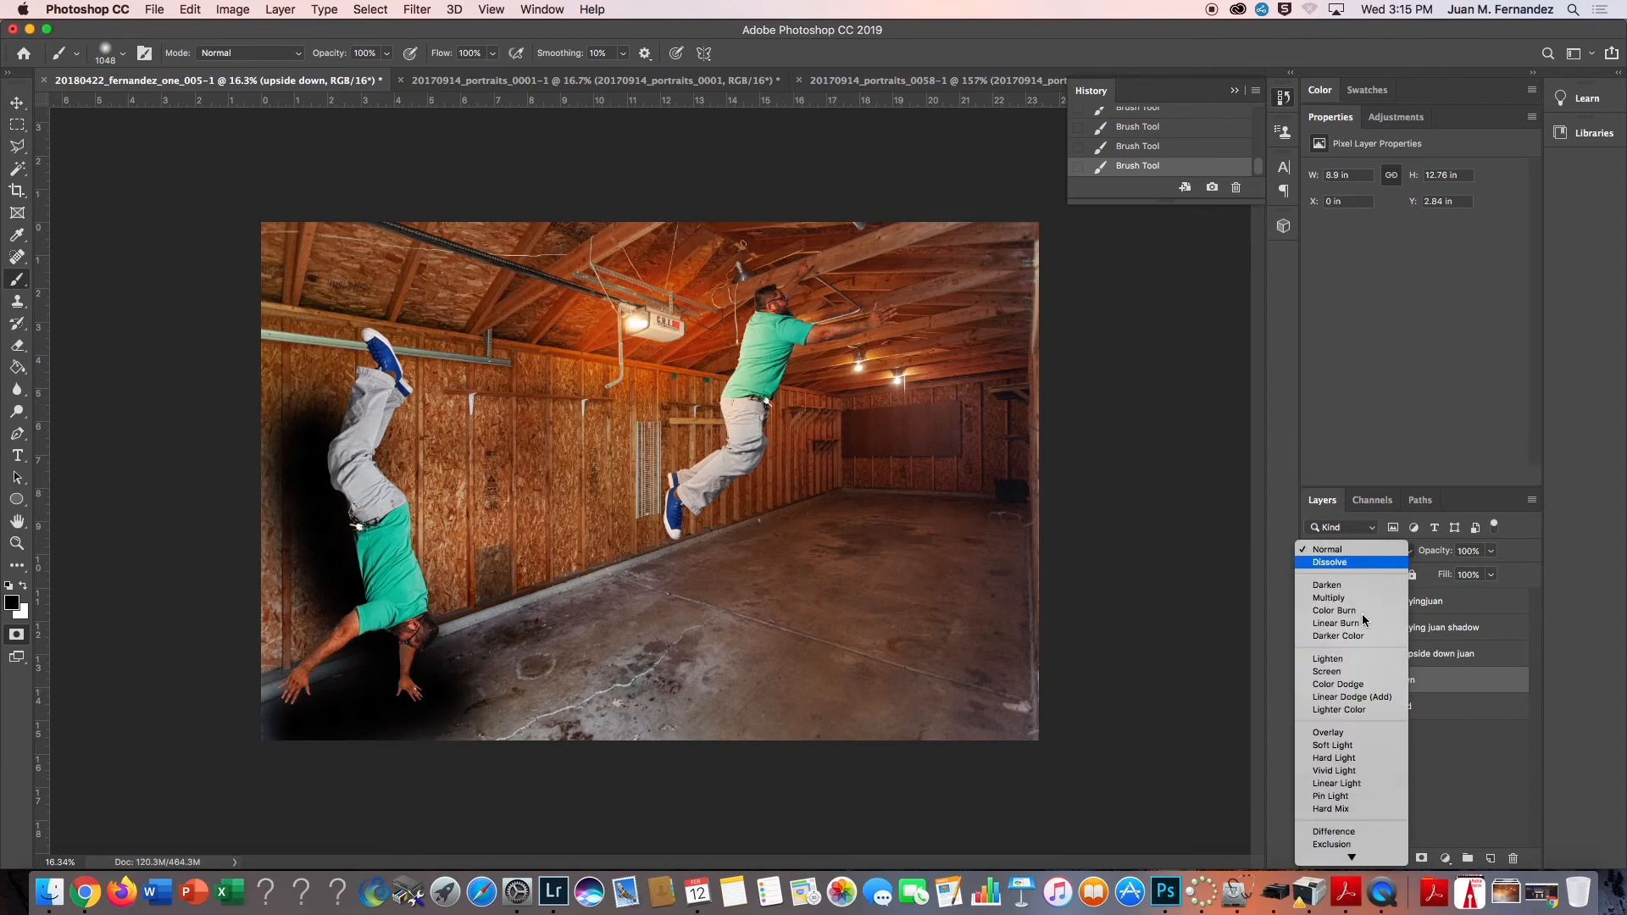
pyautogui.click(1341, 746)
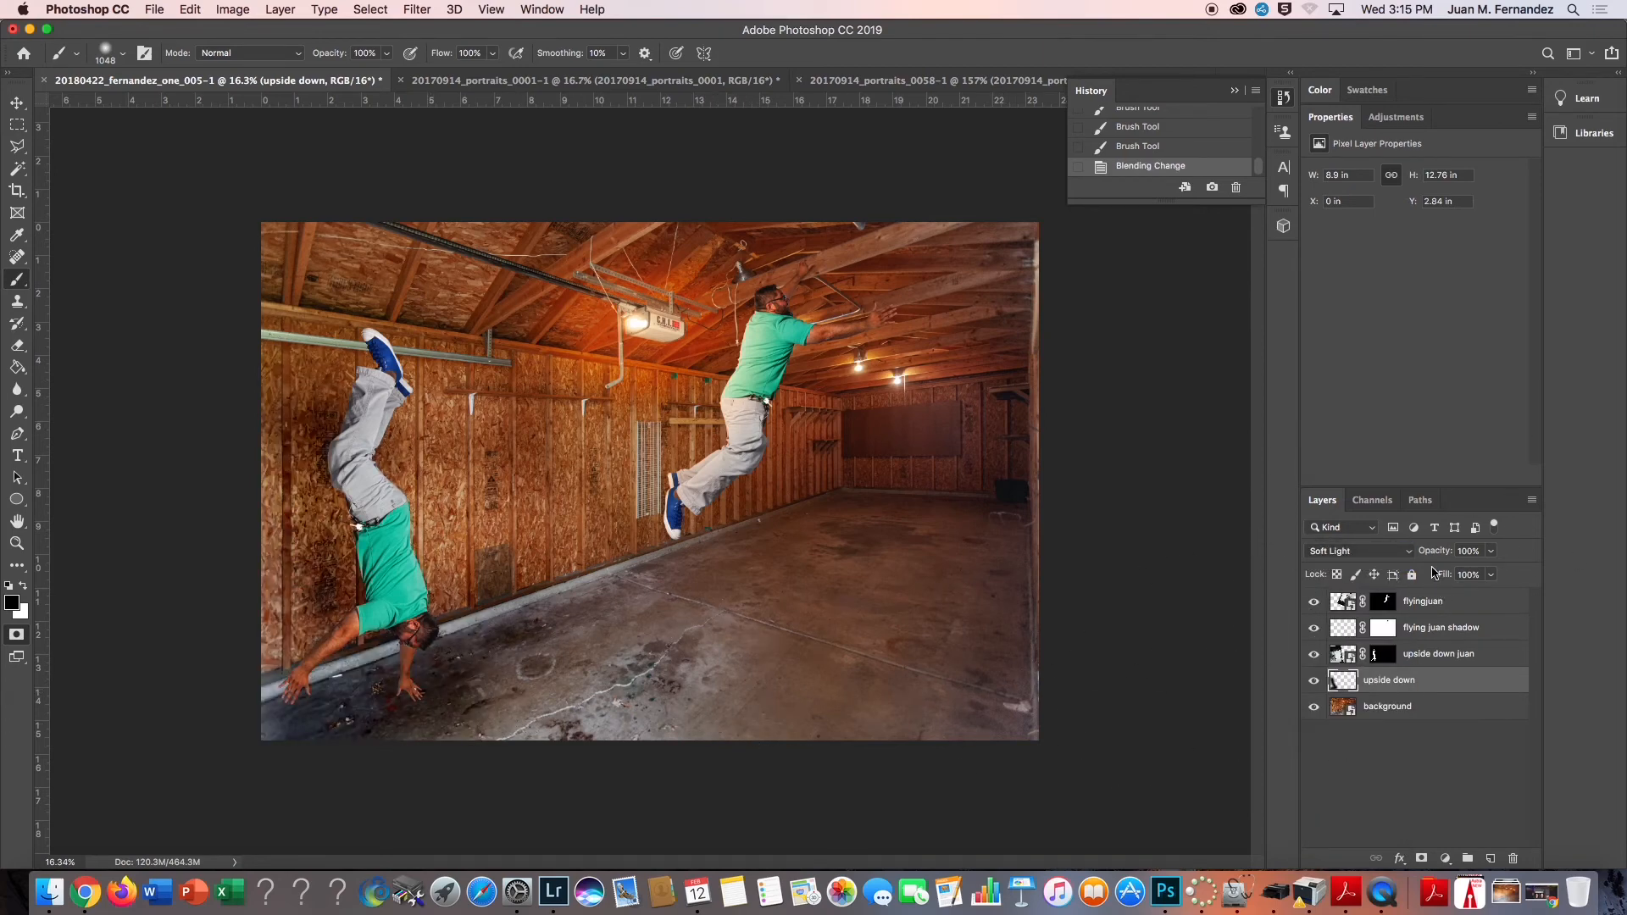
# Add a layer mask to the upside down shadow layer and paint black on it to trim the shadow around the man
pyautogui.click(1421, 859)
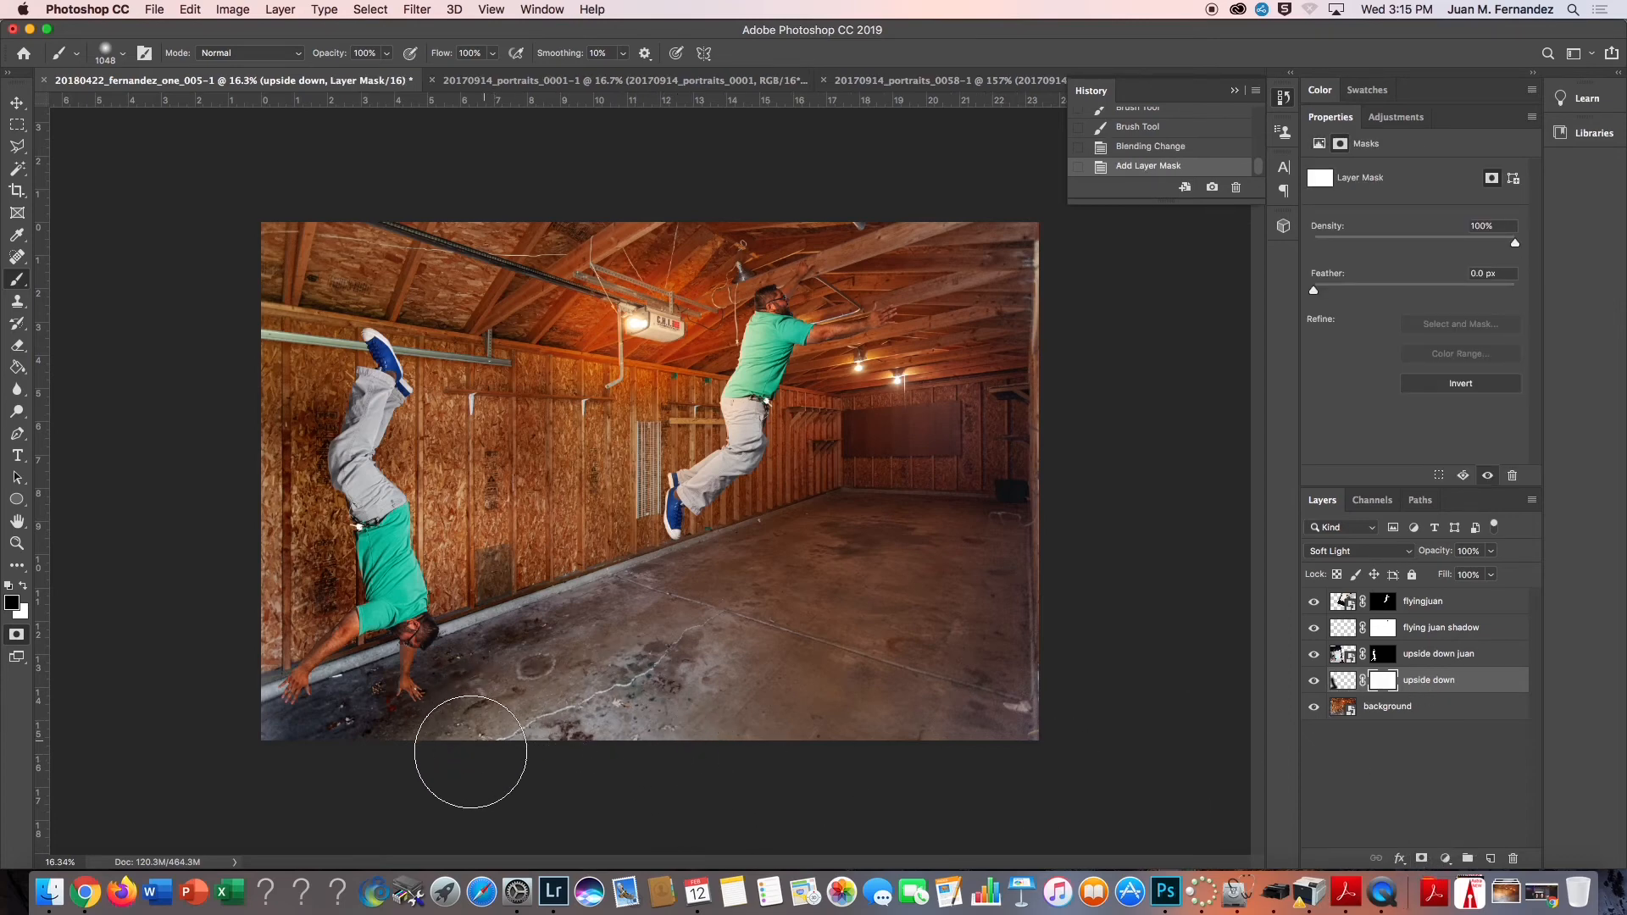
pyautogui.moveTo(444, 570)
pyautogui.mouseDown()
pyautogui.moveTo(420, 449)
pyautogui.moveTo(311, 421)
pyautogui.moveTo(225, 424)
pyautogui.moveTo(233, 597)
pyautogui.moveTo(218, 646)
pyautogui.mouseUp()
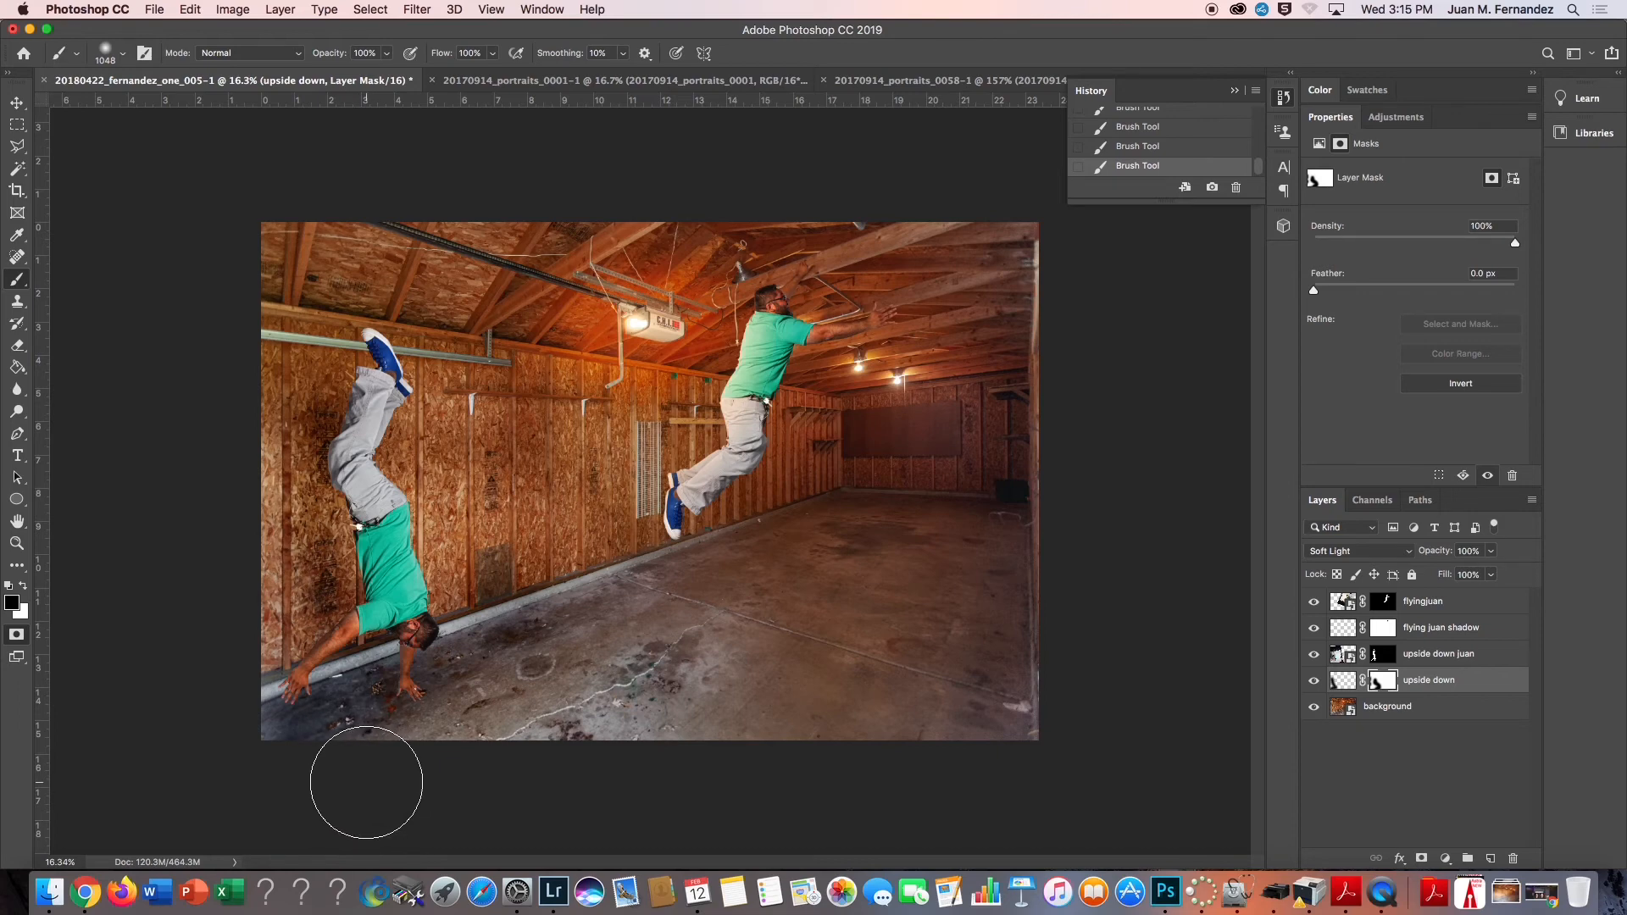
pyautogui.moveTo(509, 650); pyautogui.dragTo(440, 660)
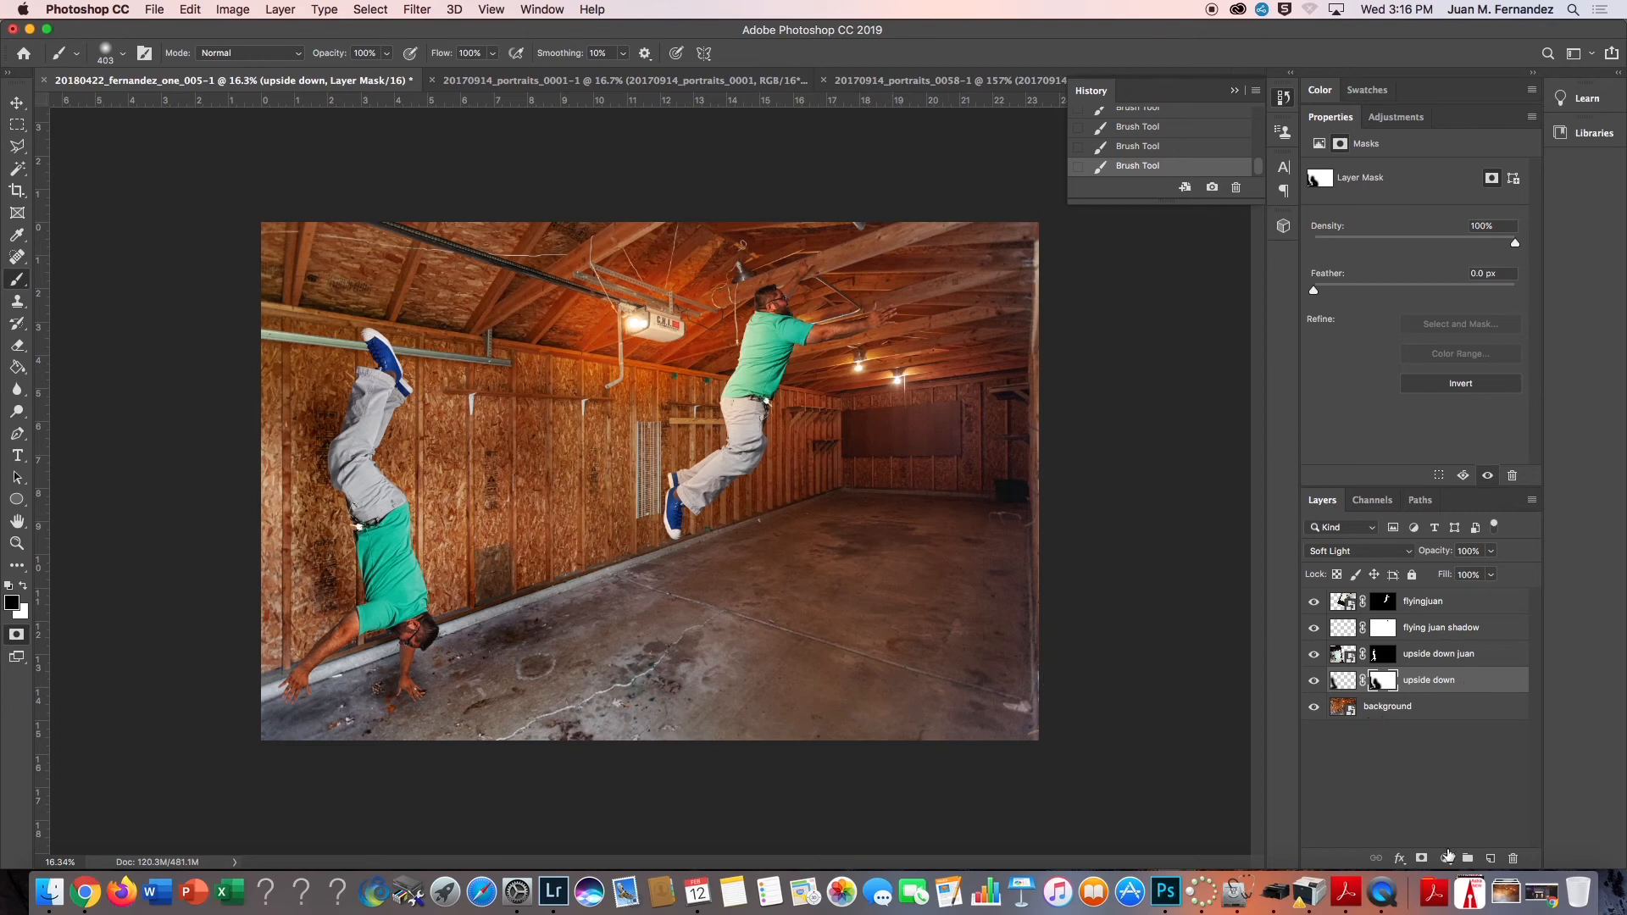
# Create a new layer above the upside down shadow layer and name it hsnd shasdow
pyautogui.click(1489, 858)
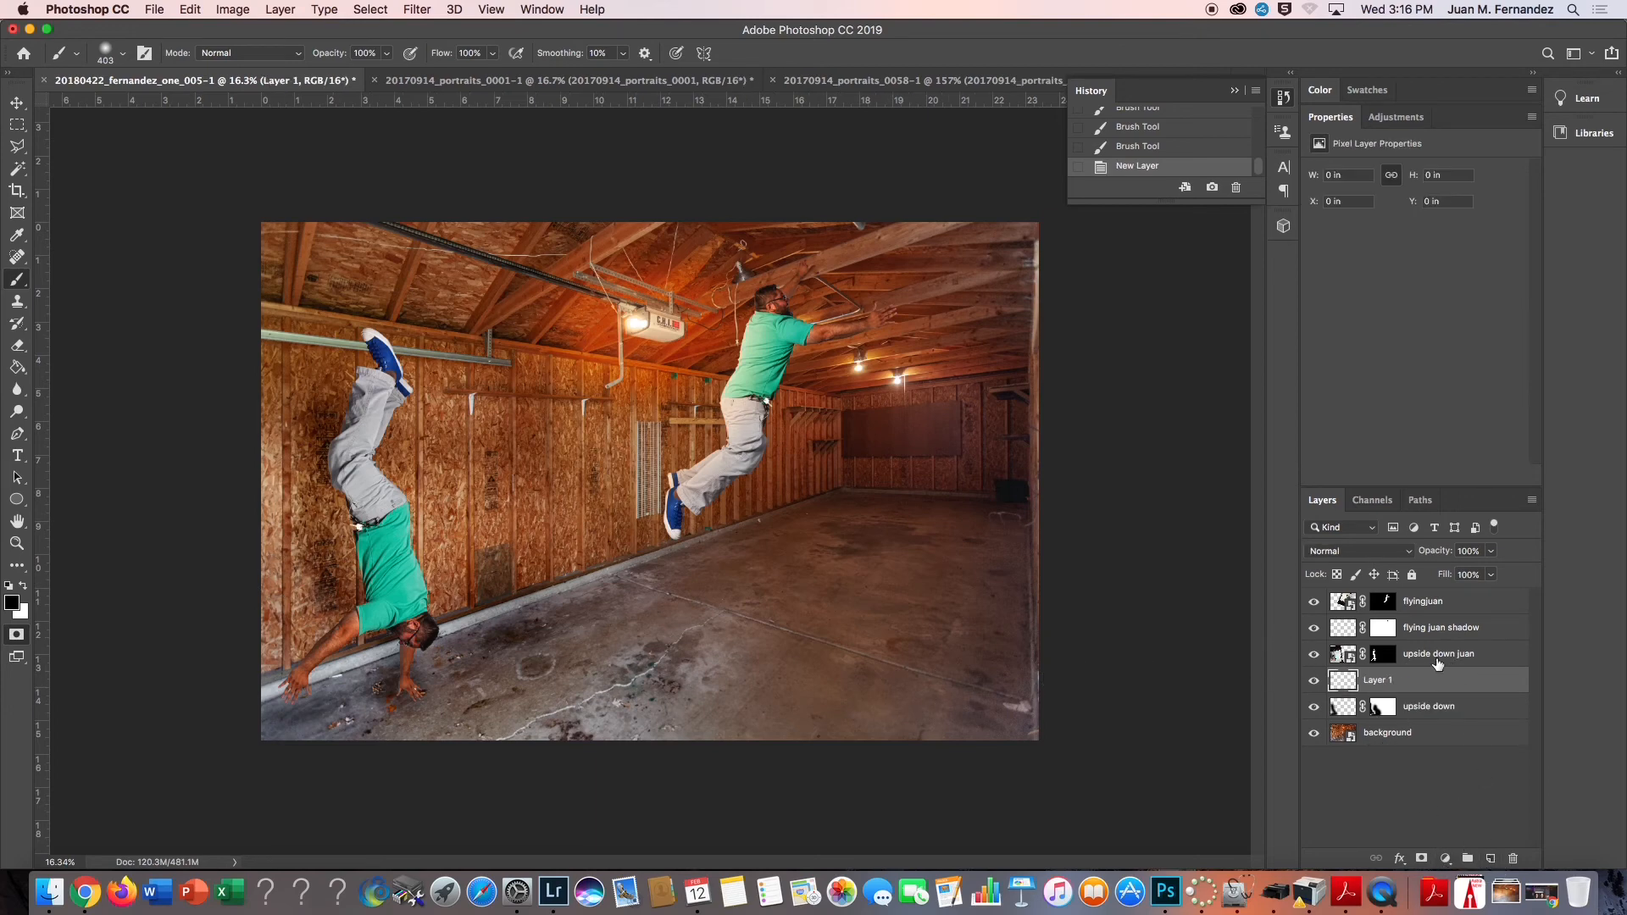
pyautogui.click(1383, 682)
pyautogui.write('hsnd shasdow')
pyautogui.press('Return')
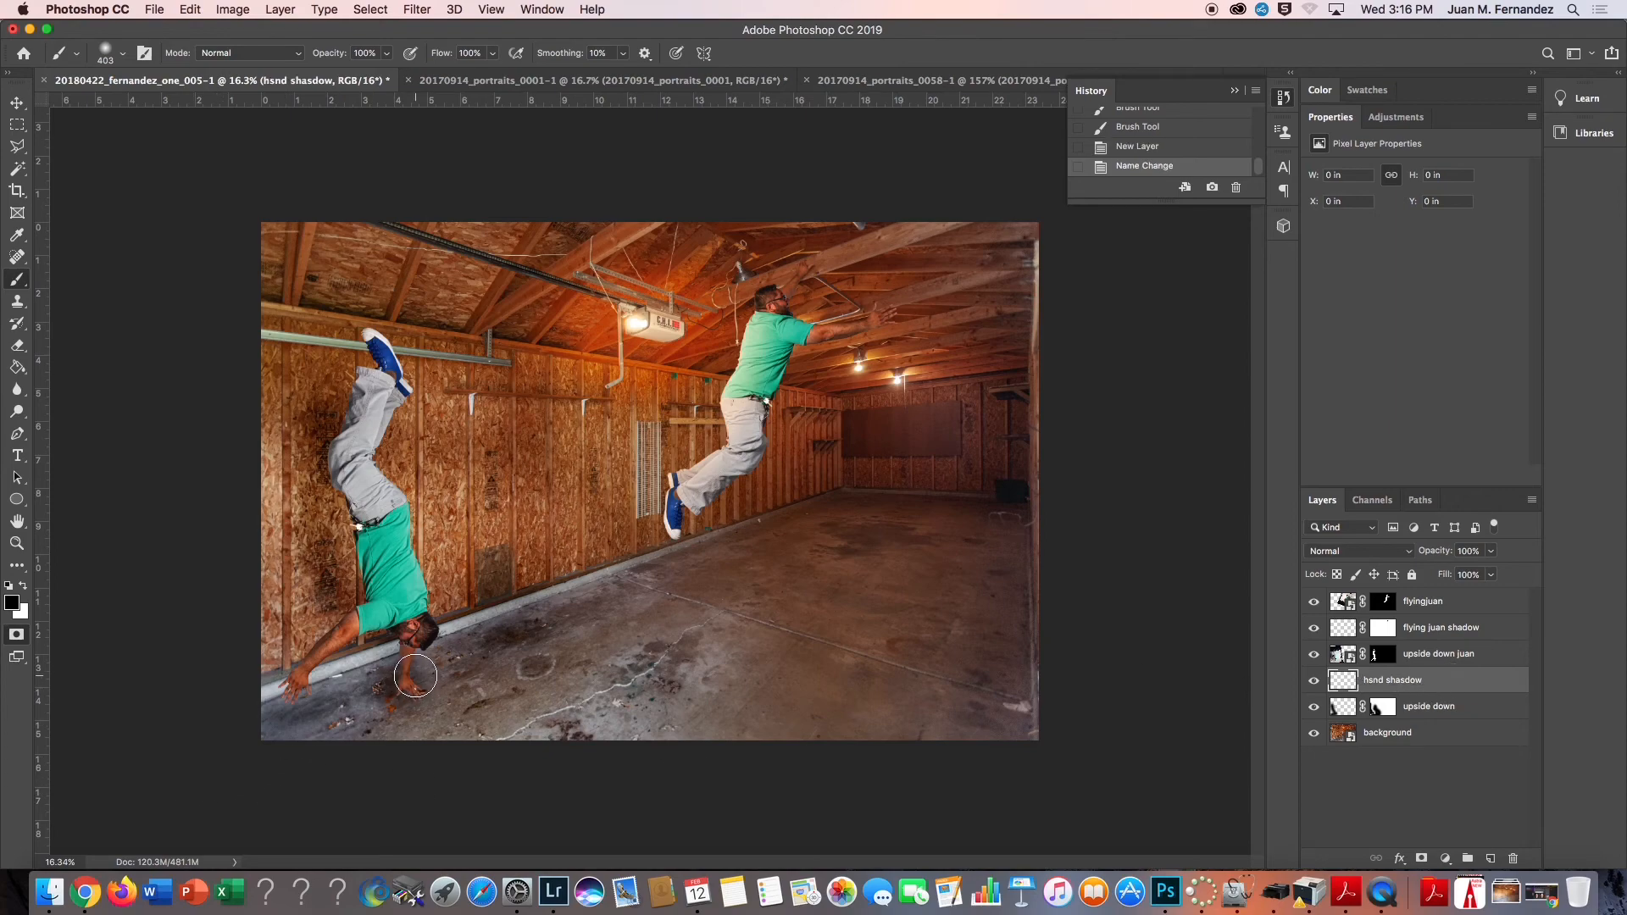
# Dab soft black paint on the hsnd shasdow layer under the handstanding man's hand nearest his head
pyautogui.scroll(5, 429, 693)
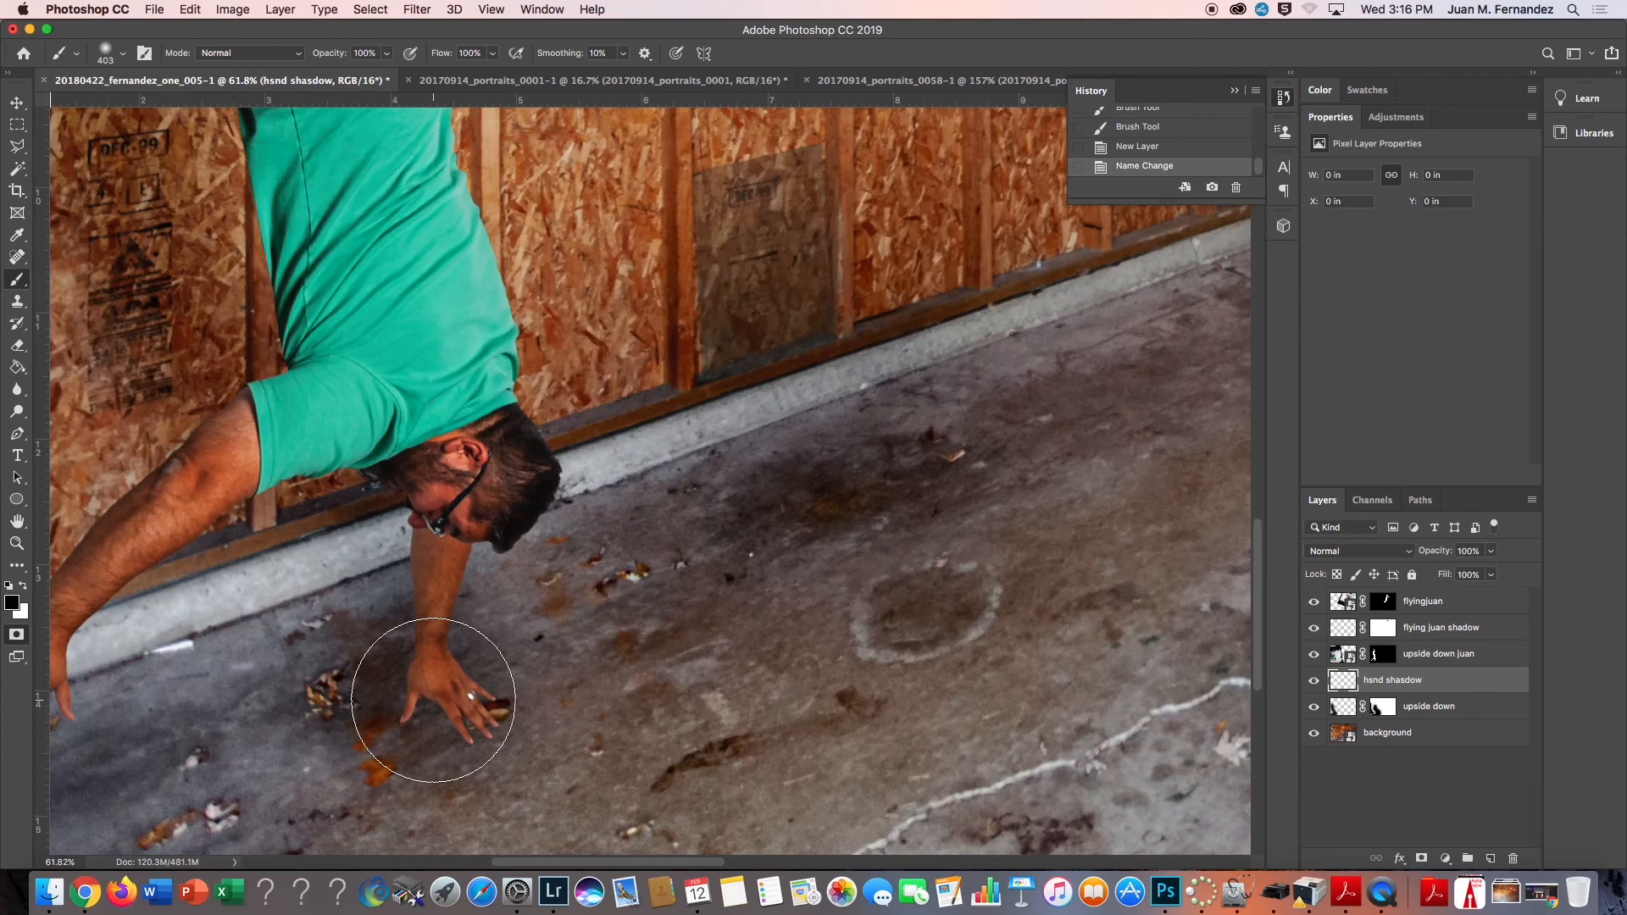
pyautogui.click(433, 700)
pyautogui.click(436, 701)
pyautogui.click(449, 708)
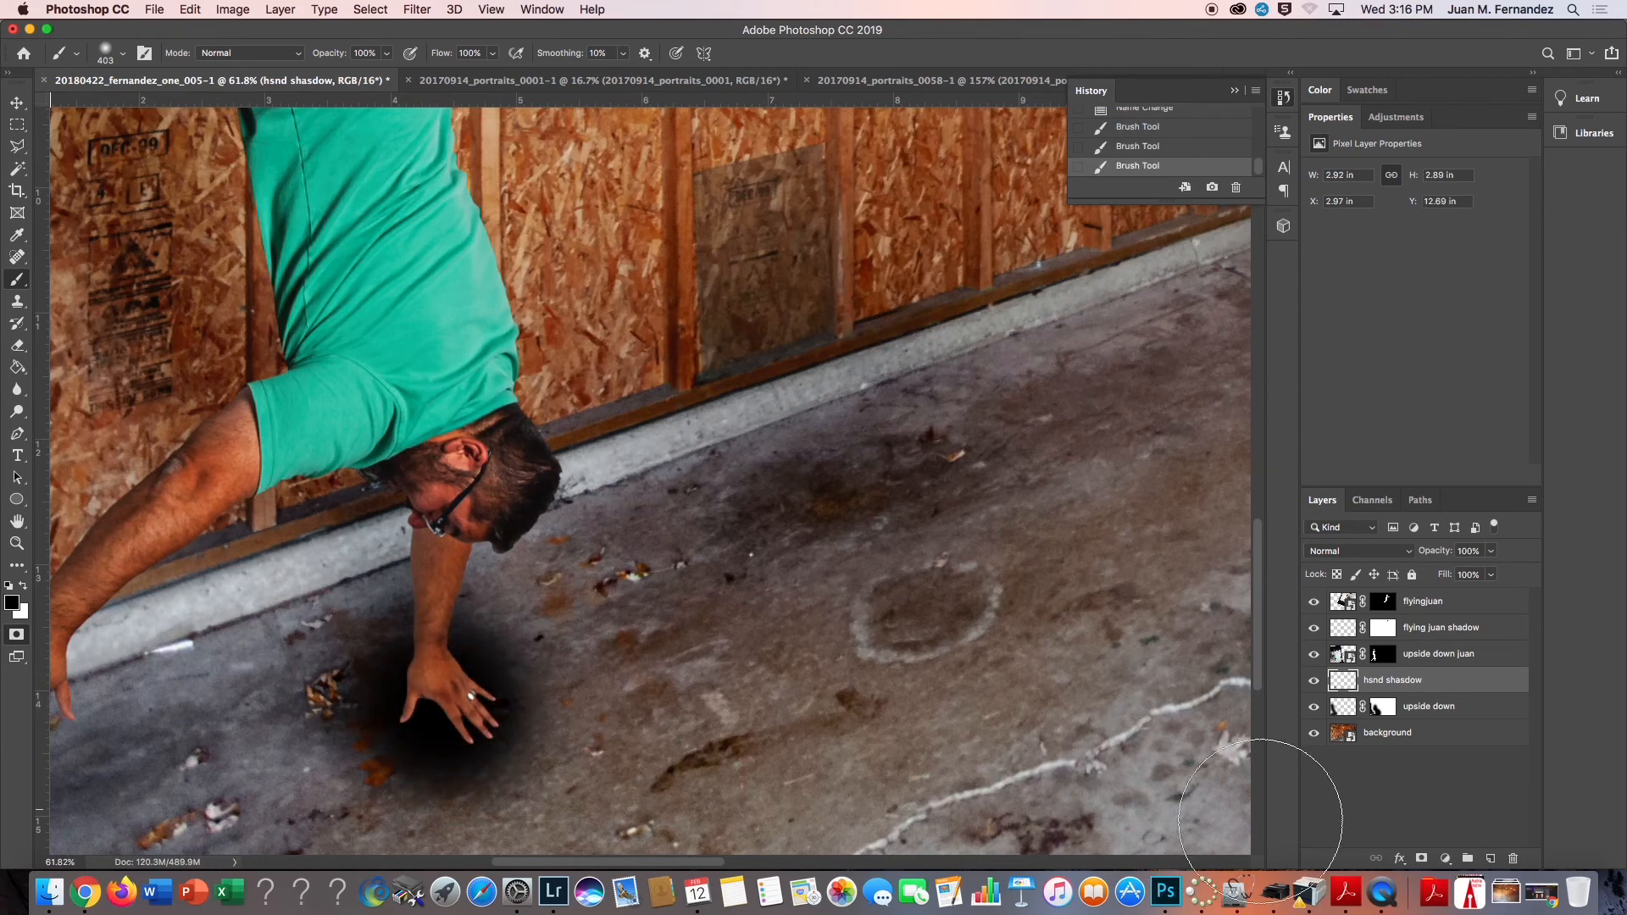
# Add a layer mask to the hsnd shasdow layer and set its blend mode to Soft Light
pyautogui.click(1421, 858)
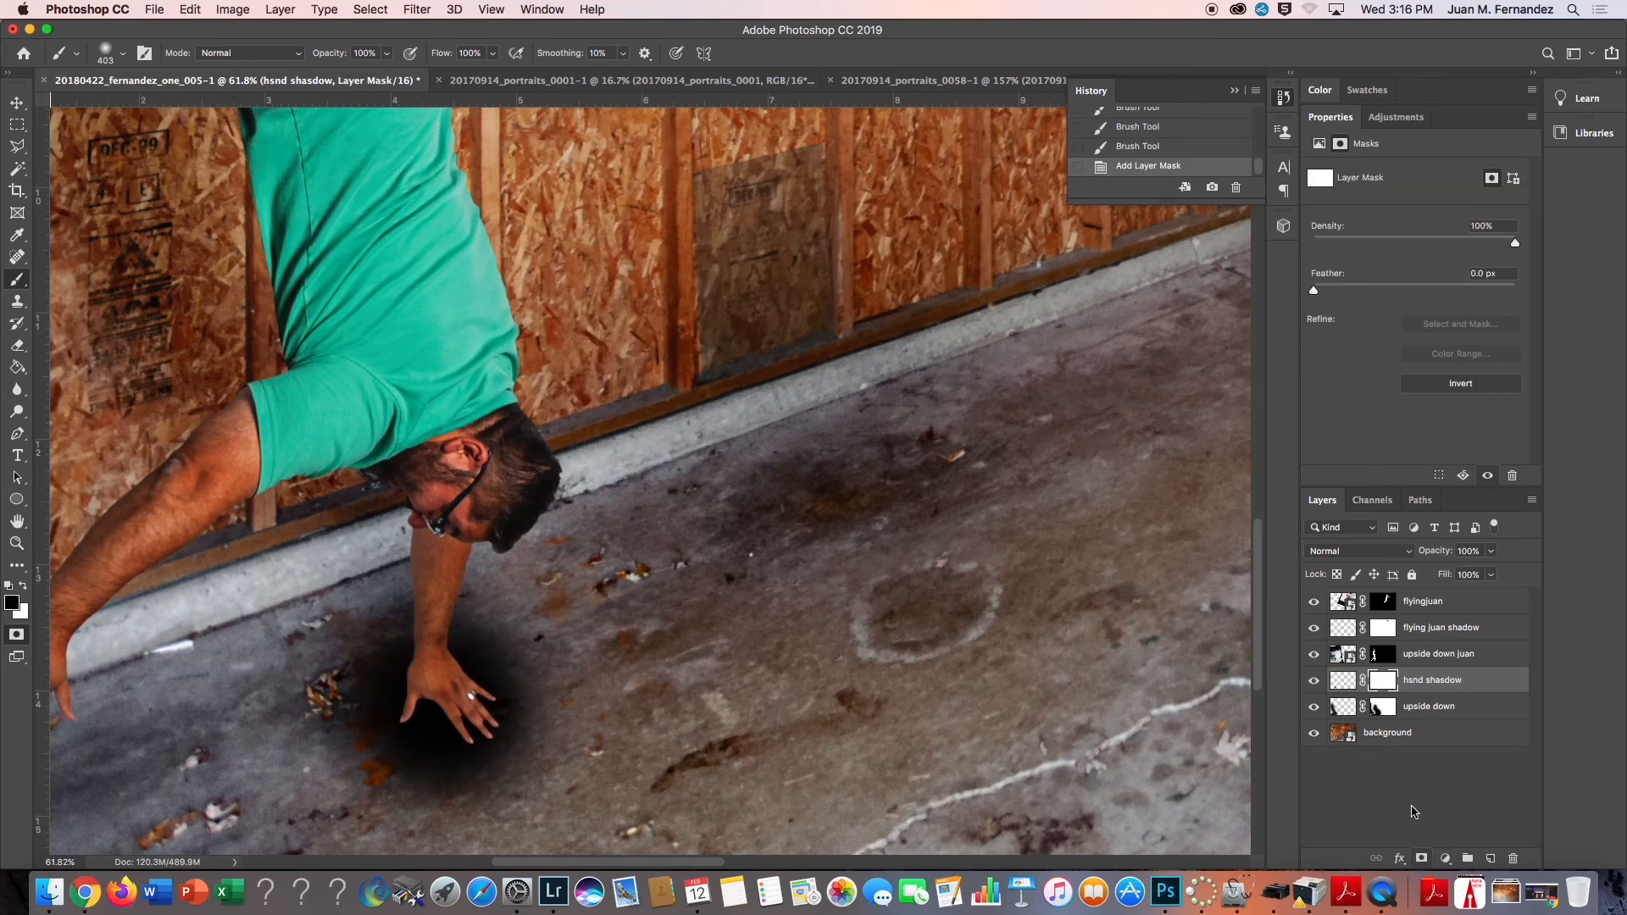
pyautogui.click(1334, 553)
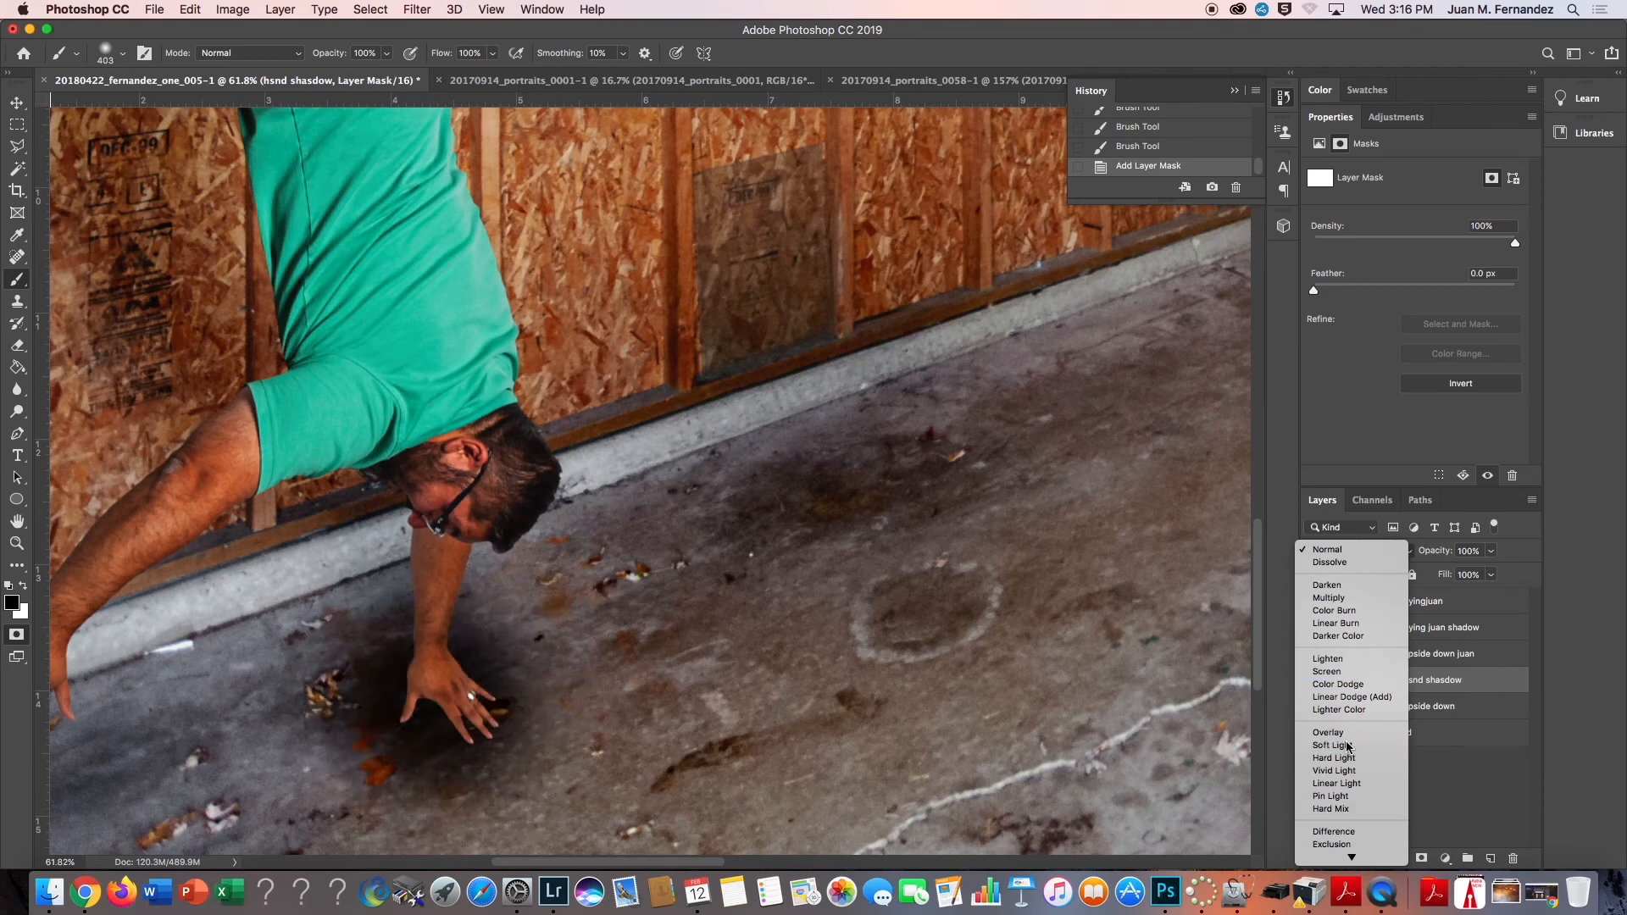
pyautogui.click(1327, 737)
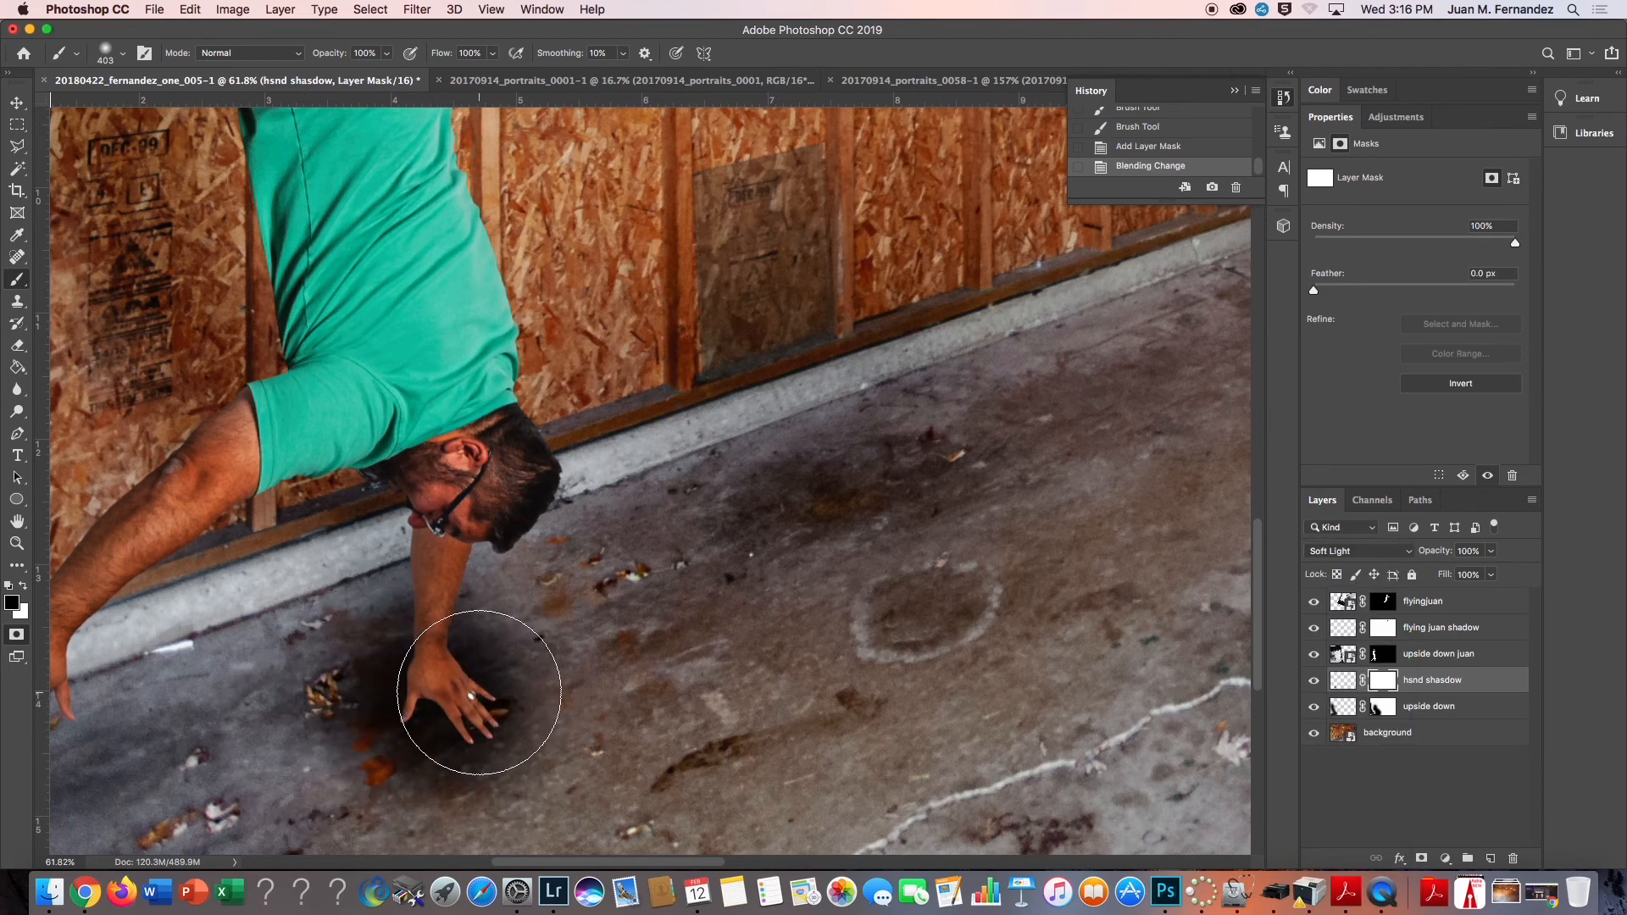
# Refine the hand shadow on its layer mask with progressively smaller black brushes around the palm and fingers
pyautogui.moveTo(479, 695)
pyautogui.mouseDown()
pyautogui.moveTo(394, 700)
pyautogui.moveTo(392, 673)
pyautogui.moveTo(454, 644)
pyautogui.moveTo(491, 688)
pyautogui.moveTo(466, 645)
pyautogui.moveTo(531, 695)
pyautogui.moveTo(445, 621)
pyautogui.moveTo(485, 672)
pyautogui.mouseUp()
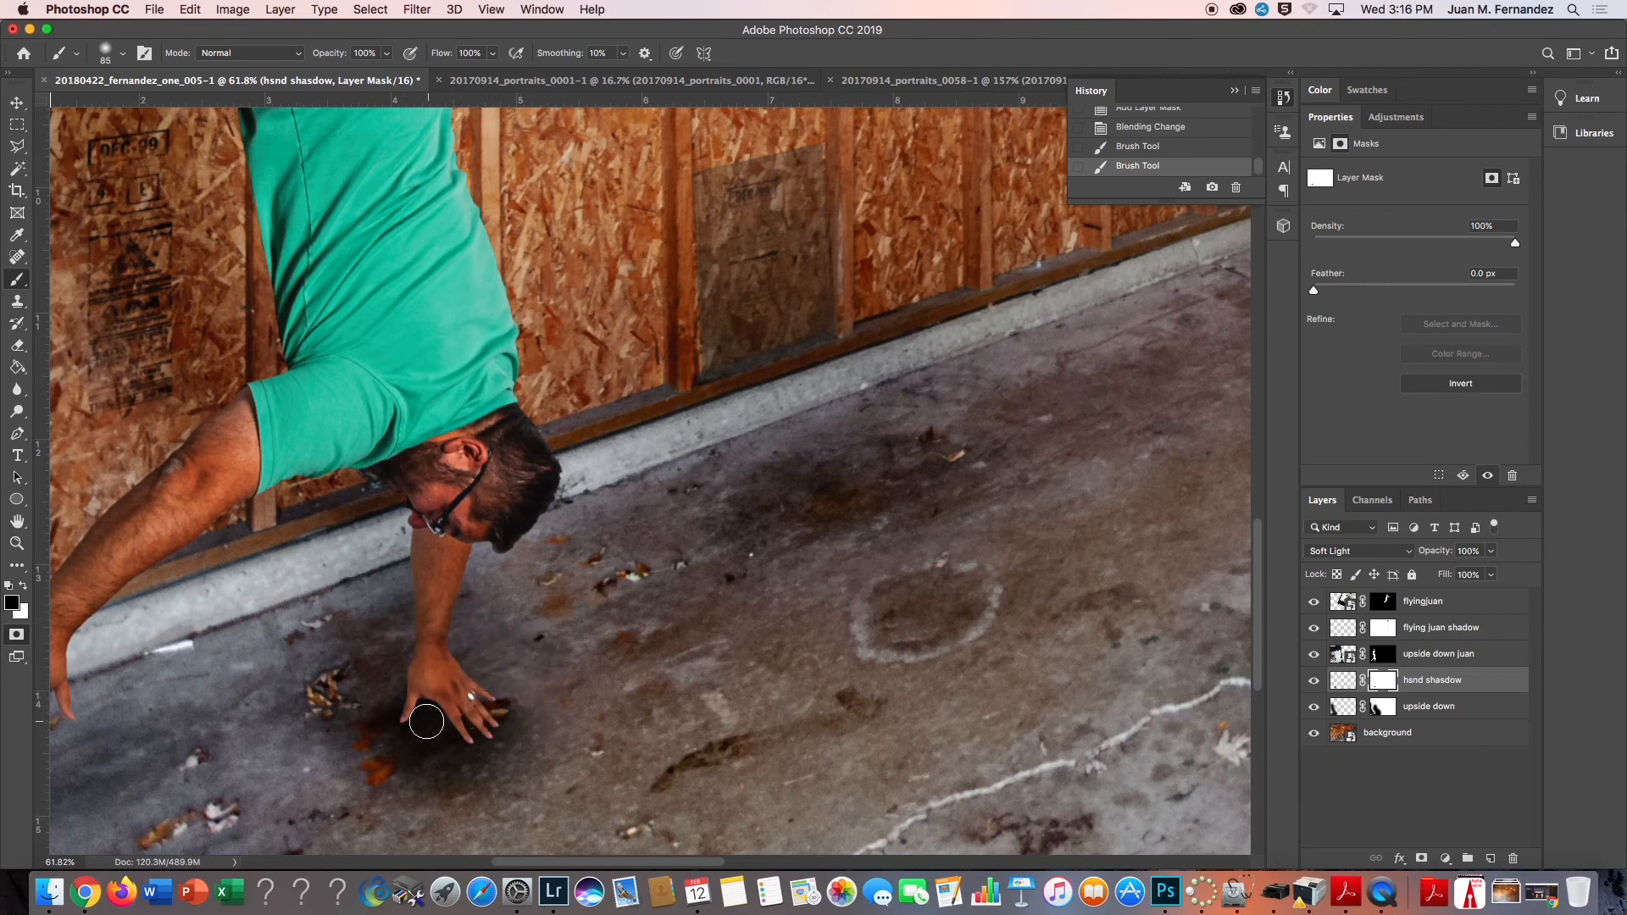
pyautogui.moveTo(420, 719)
pyautogui.mouseDown()
pyautogui.moveTo(432, 801)
pyautogui.moveTo(428, 726)
pyautogui.moveTo(456, 788)
pyautogui.moveTo(434, 738)
pyautogui.moveTo(480, 787)
pyautogui.moveTo(510, 766)
pyautogui.moveTo(422, 777)
pyautogui.moveTo(428, 743)
pyautogui.moveTo(399, 760)
pyautogui.moveTo(380, 747)
pyautogui.moveTo(364, 716)
pyautogui.moveTo(415, 669)
pyautogui.mouseUp()
pyautogui.press('x')
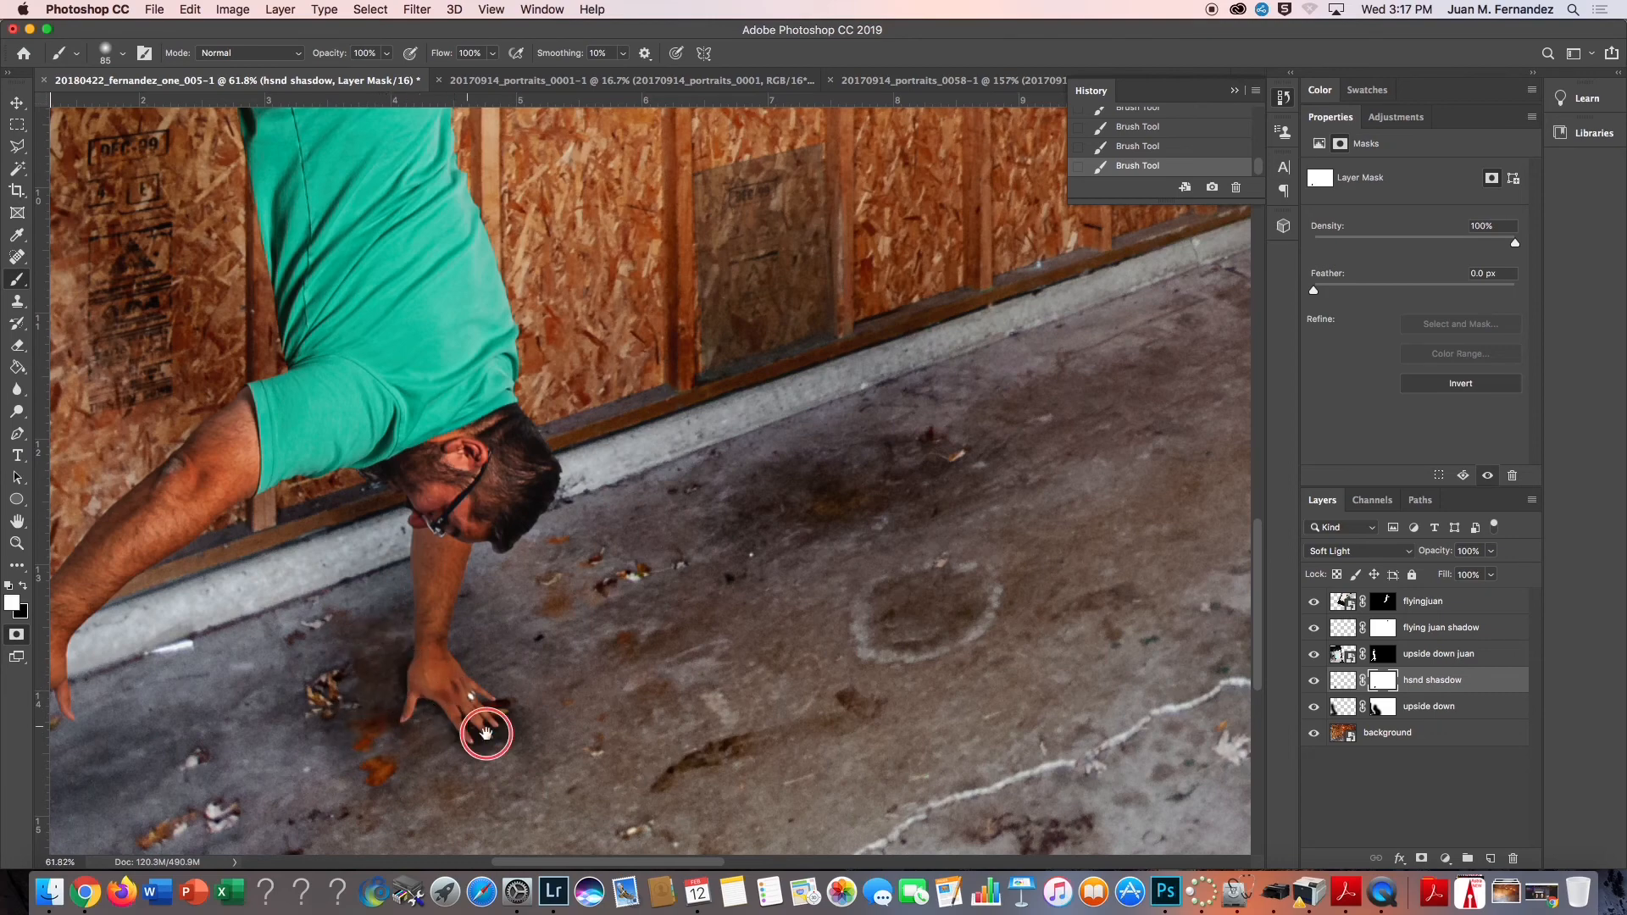
pyautogui.scroll(3, 470, 729)
pyautogui.press('x')
pyautogui.press('[')
pyautogui.press('[')
pyautogui.press('[')
pyautogui.press('[')
pyautogui.press('[')
pyautogui.press('[')
pyautogui.moveTo(493, 729)
pyautogui.mouseDown()
pyautogui.moveTo(542, 699)
pyautogui.moveTo(474, 737)
pyautogui.moveTo(512, 758)
pyautogui.moveTo(496, 723)
pyautogui.moveTo(555, 755)
pyautogui.moveTo(519, 763)
pyautogui.moveTo(515, 788)
pyautogui.moveTo(533, 788)
pyautogui.moveTo(511, 777)
pyautogui.moveTo(564, 723)
pyautogui.moveTo(545, 679)
pyautogui.moveTo(583, 701)
pyautogui.moveTo(509, 664)
pyautogui.moveTo(526, 661)
pyautogui.moveTo(521, 633)
pyautogui.moveTo(546, 644)
pyautogui.moveTo(487, 683)
pyautogui.moveTo(505, 671)
pyautogui.moveTo(572, 700)
pyautogui.moveTo(561, 729)
pyautogui.moveTo(462, 730)
pyautogui.mouseUp()
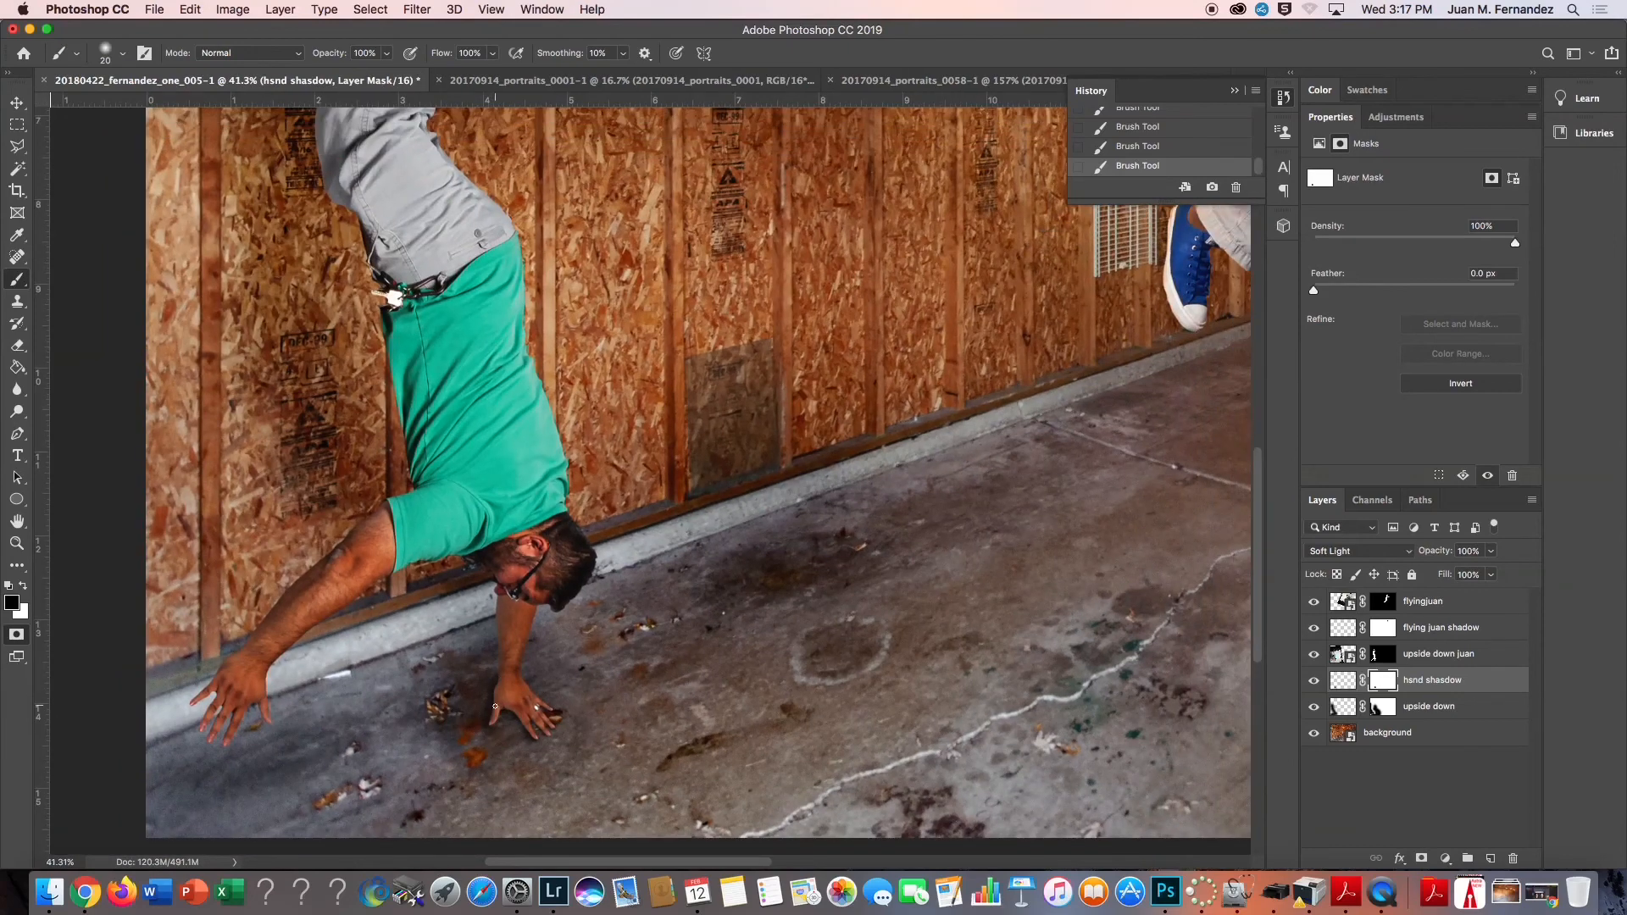
# Lower the upside down shadow layer's opacity to 69%
pyautogui.keyDown('super'); pyautogui.moveTo(626, 743); pyautogui.dragTo(538, 745); pyautogui.keyUp('super')
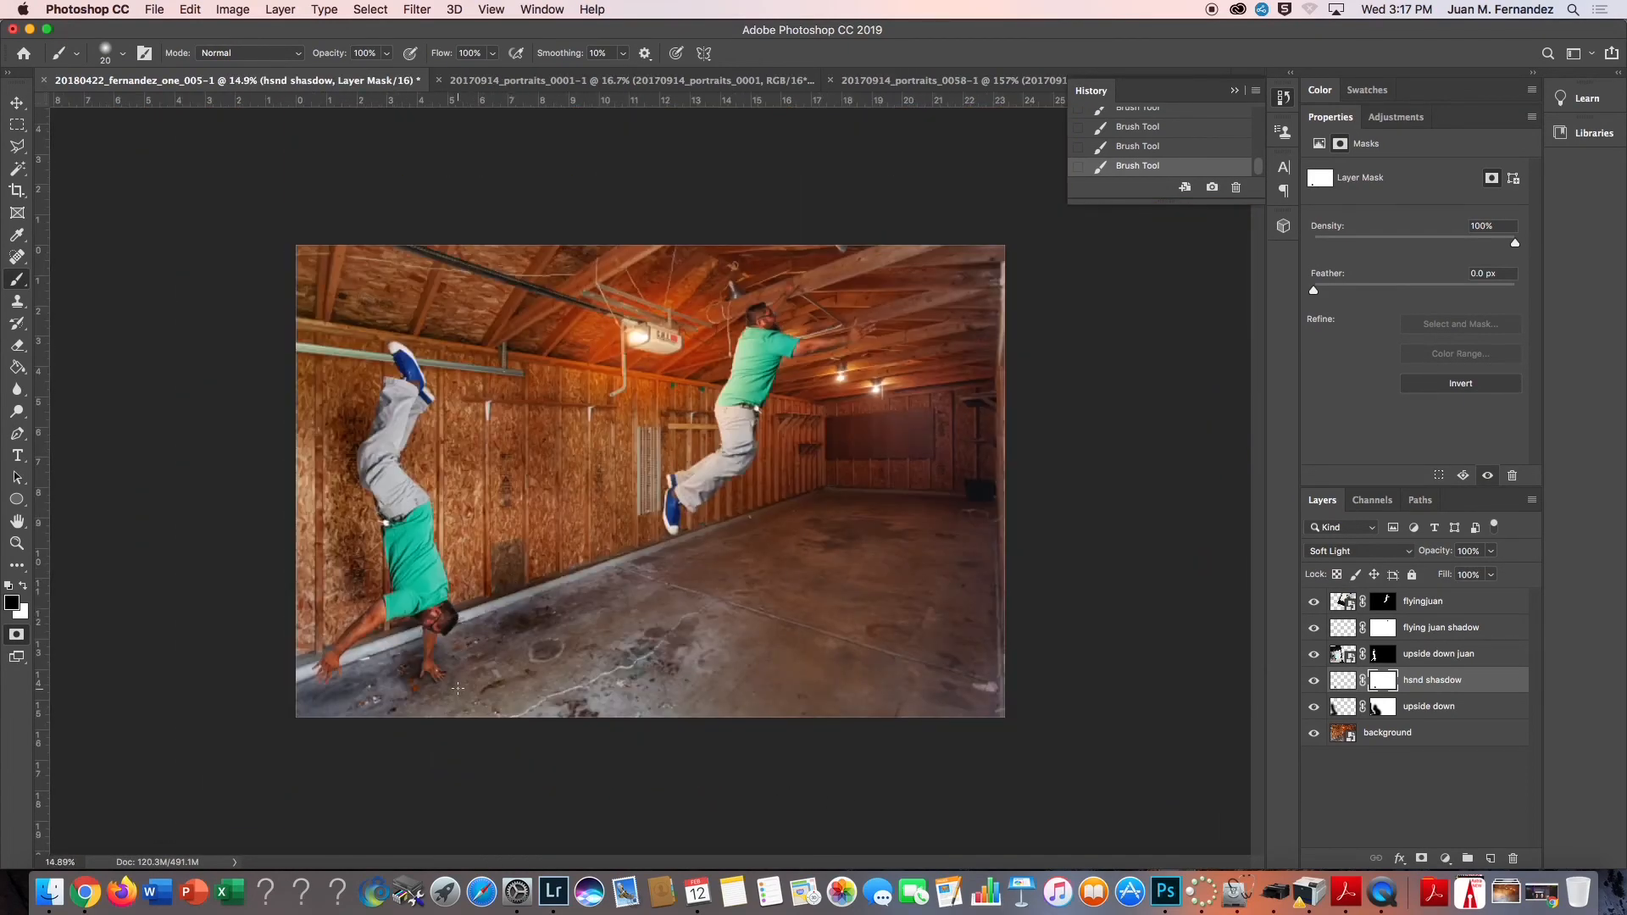
pyautogui.press('v')
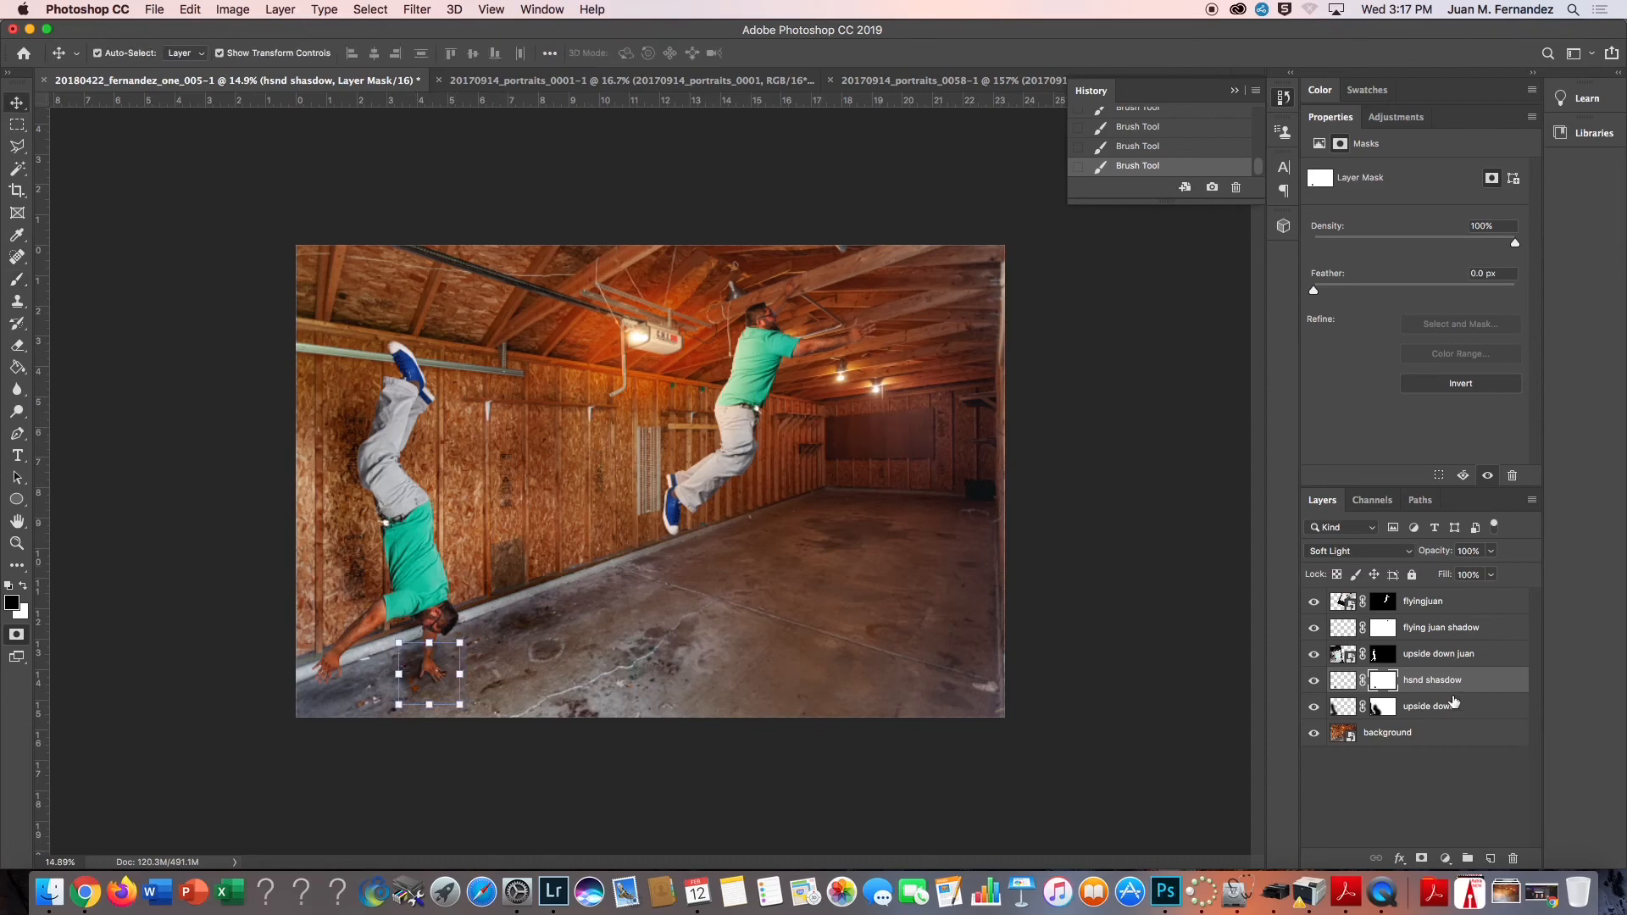
pyautogui.click(1427, 708)
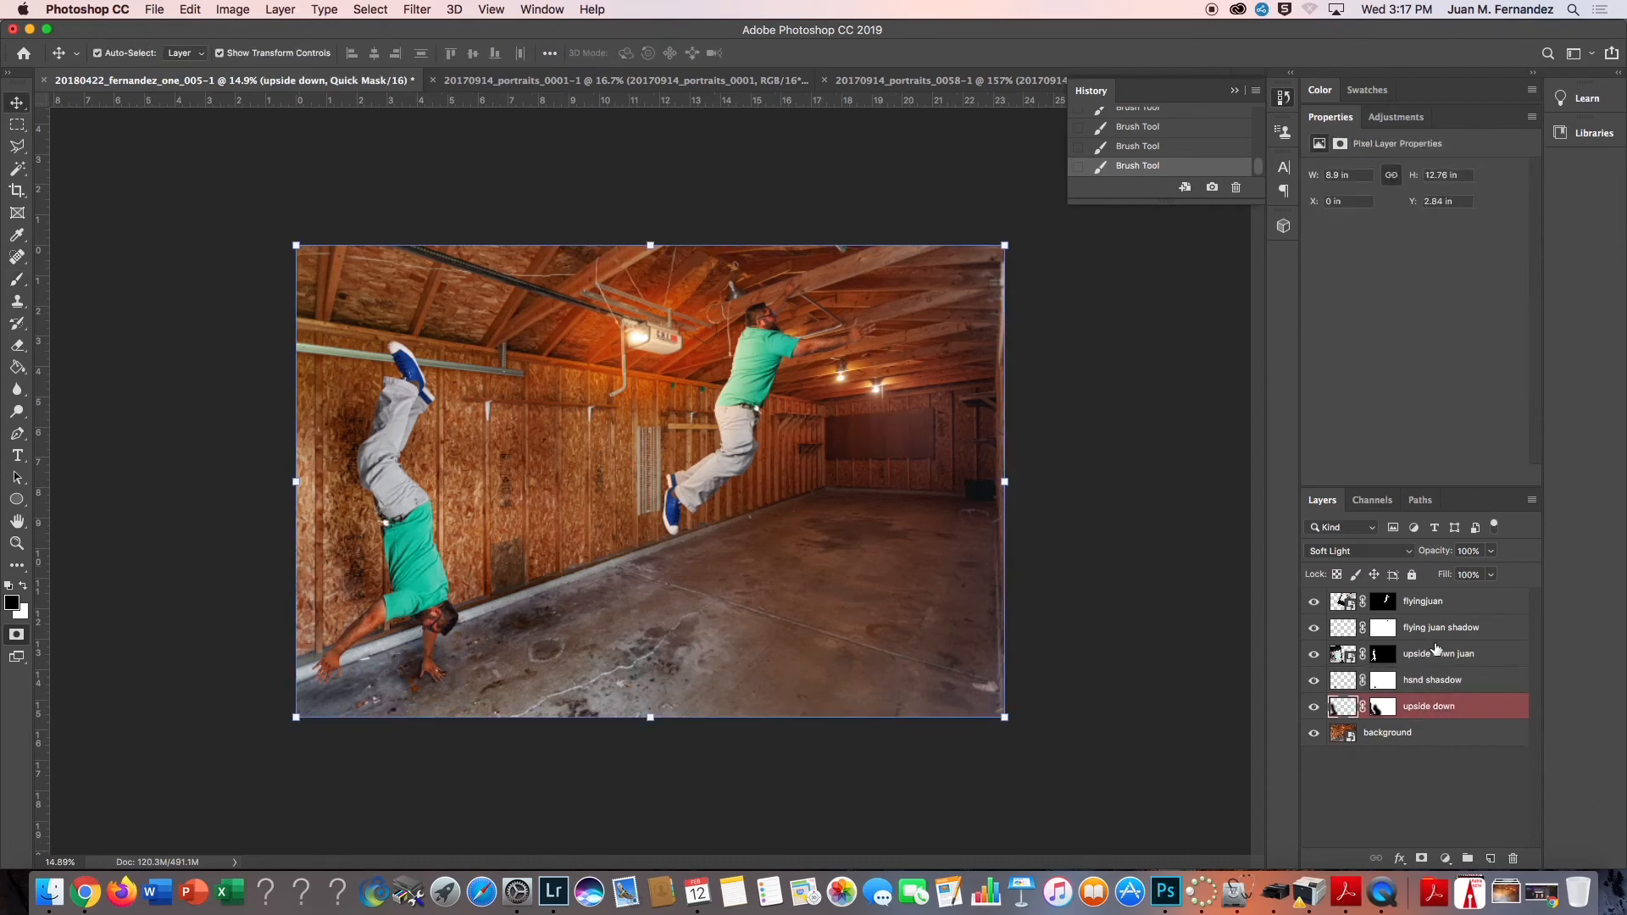
pyautogui.moveTo(1445, 554); pyautogui.dragTo(1421, 552)
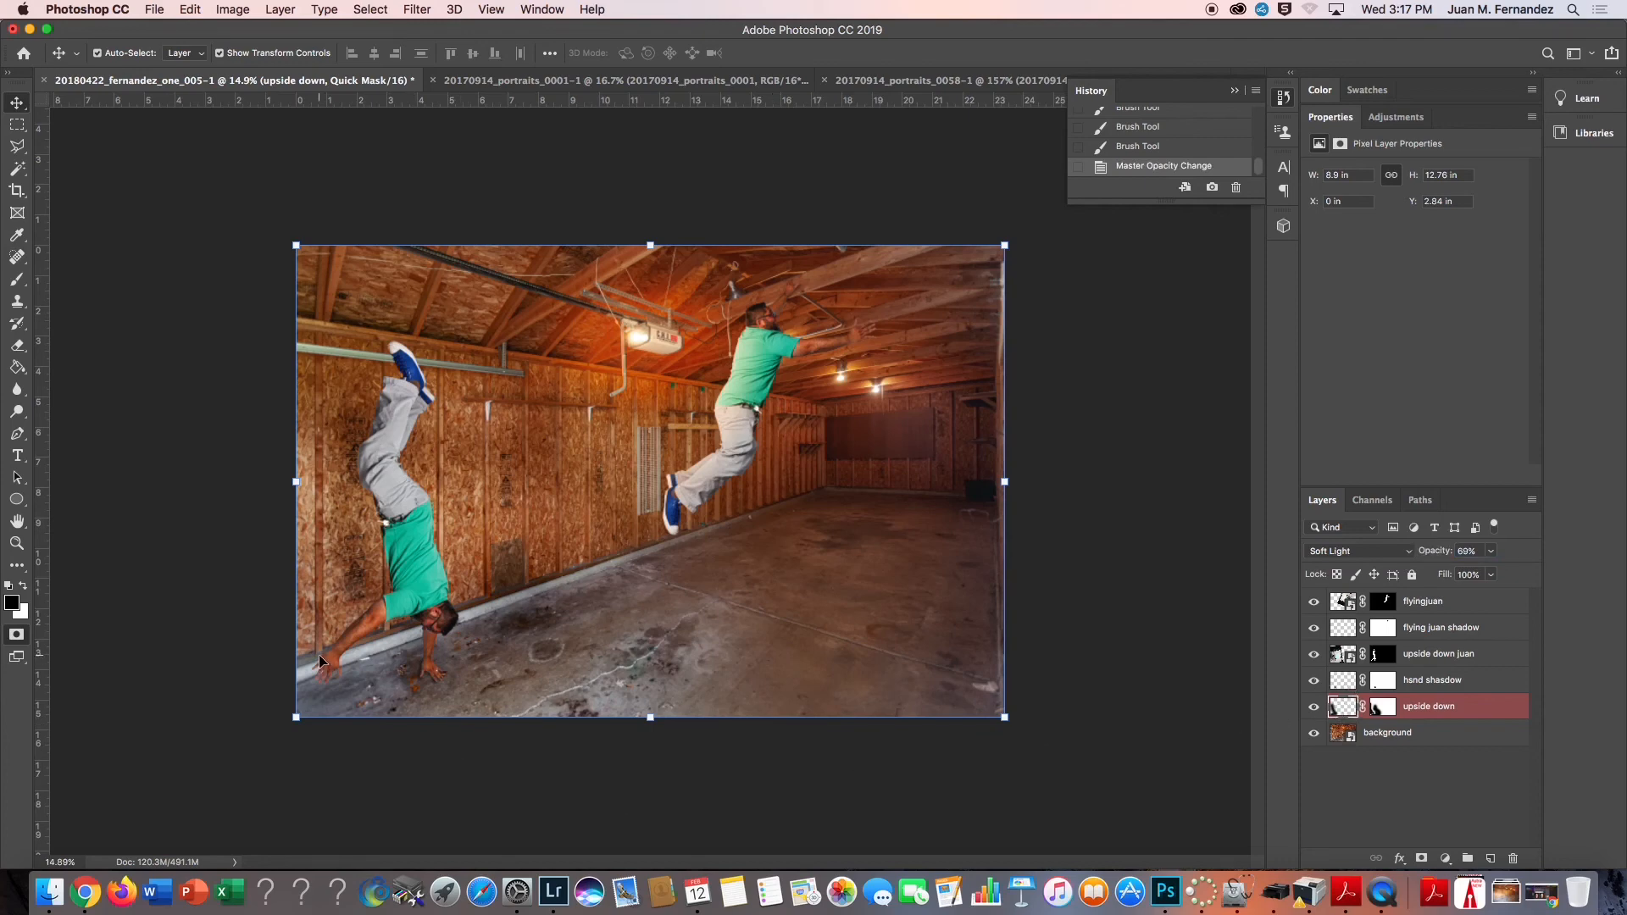
# Paint black on the upside down layer's mask to soften the shadow around the man's hand nearest the wall
pyautogui.press('b')
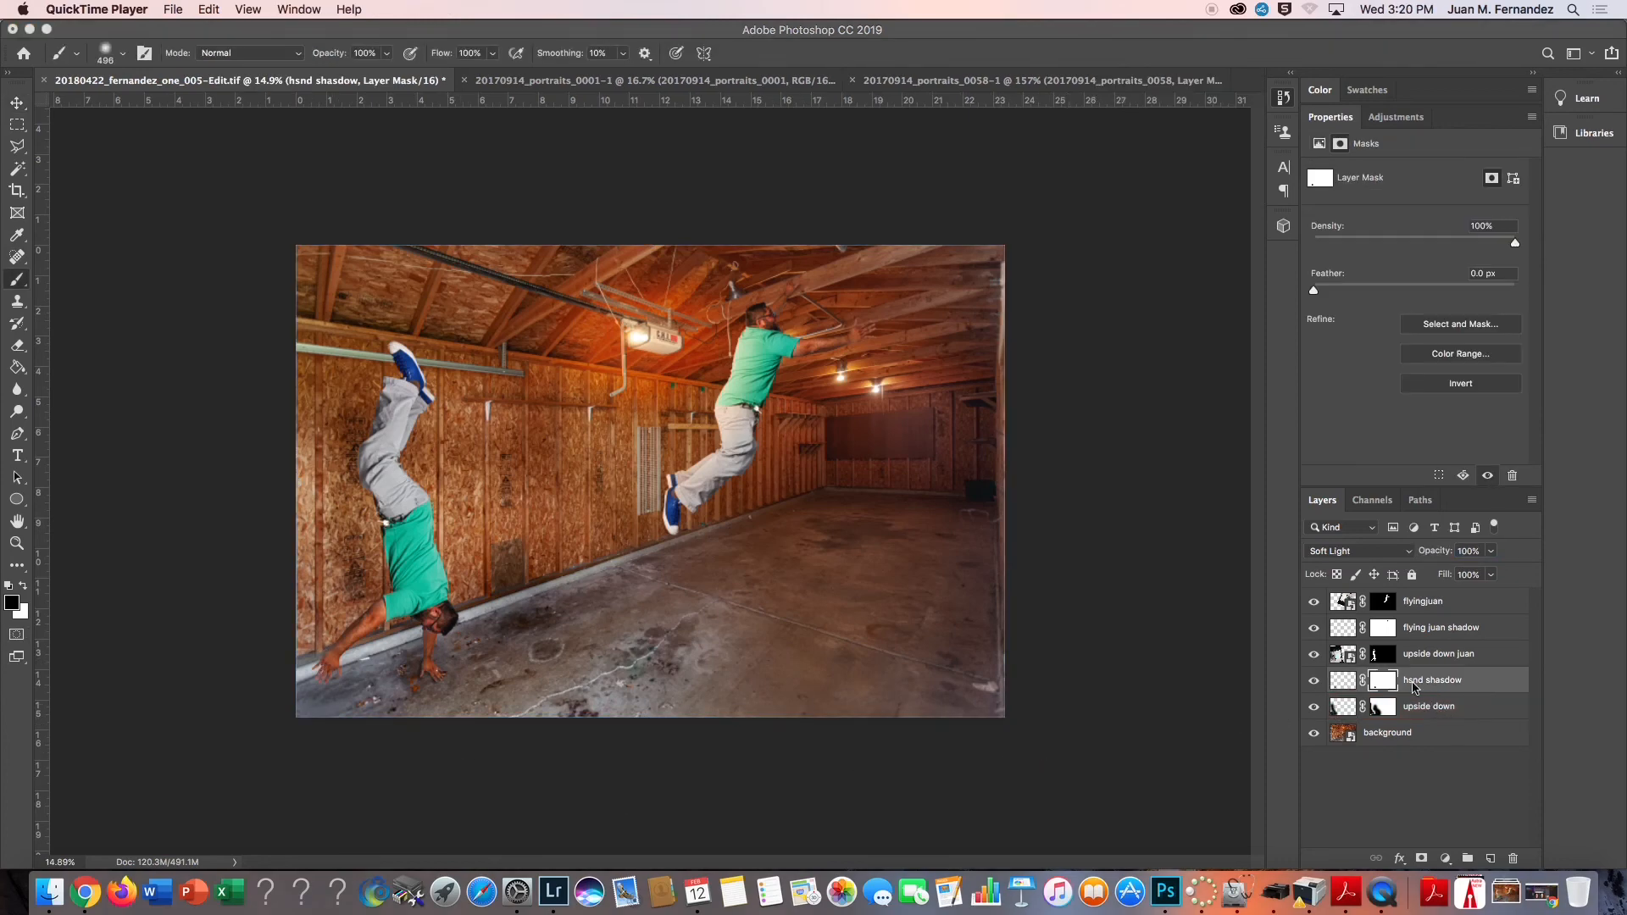
pyautogui.click(1383, 685)
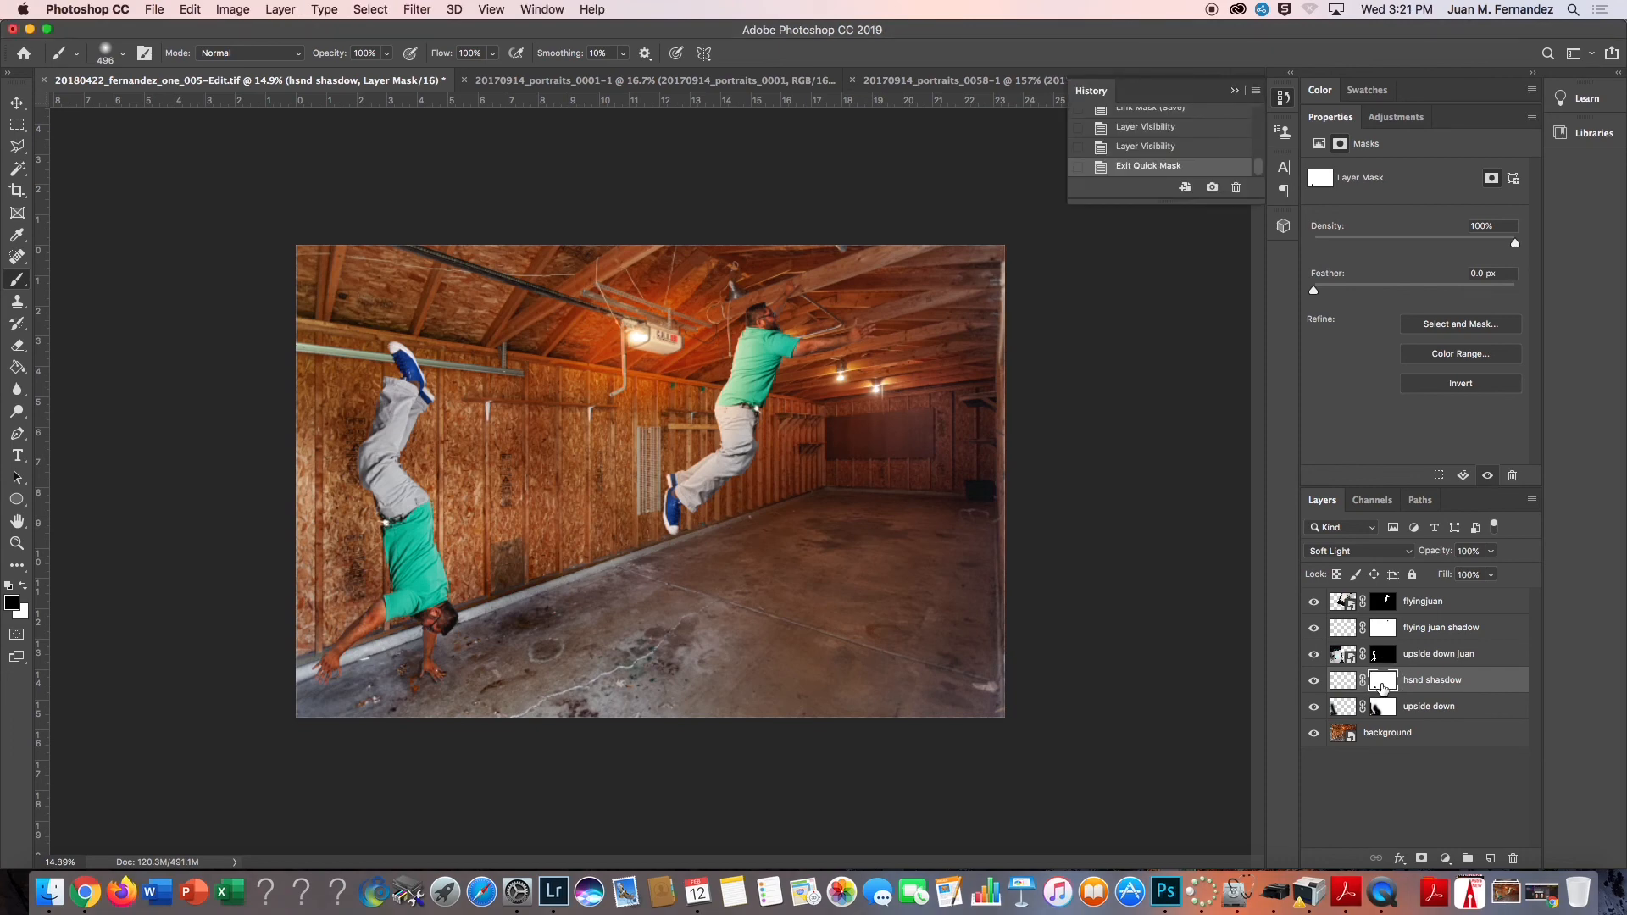
pyautogui.click(1382, 708)
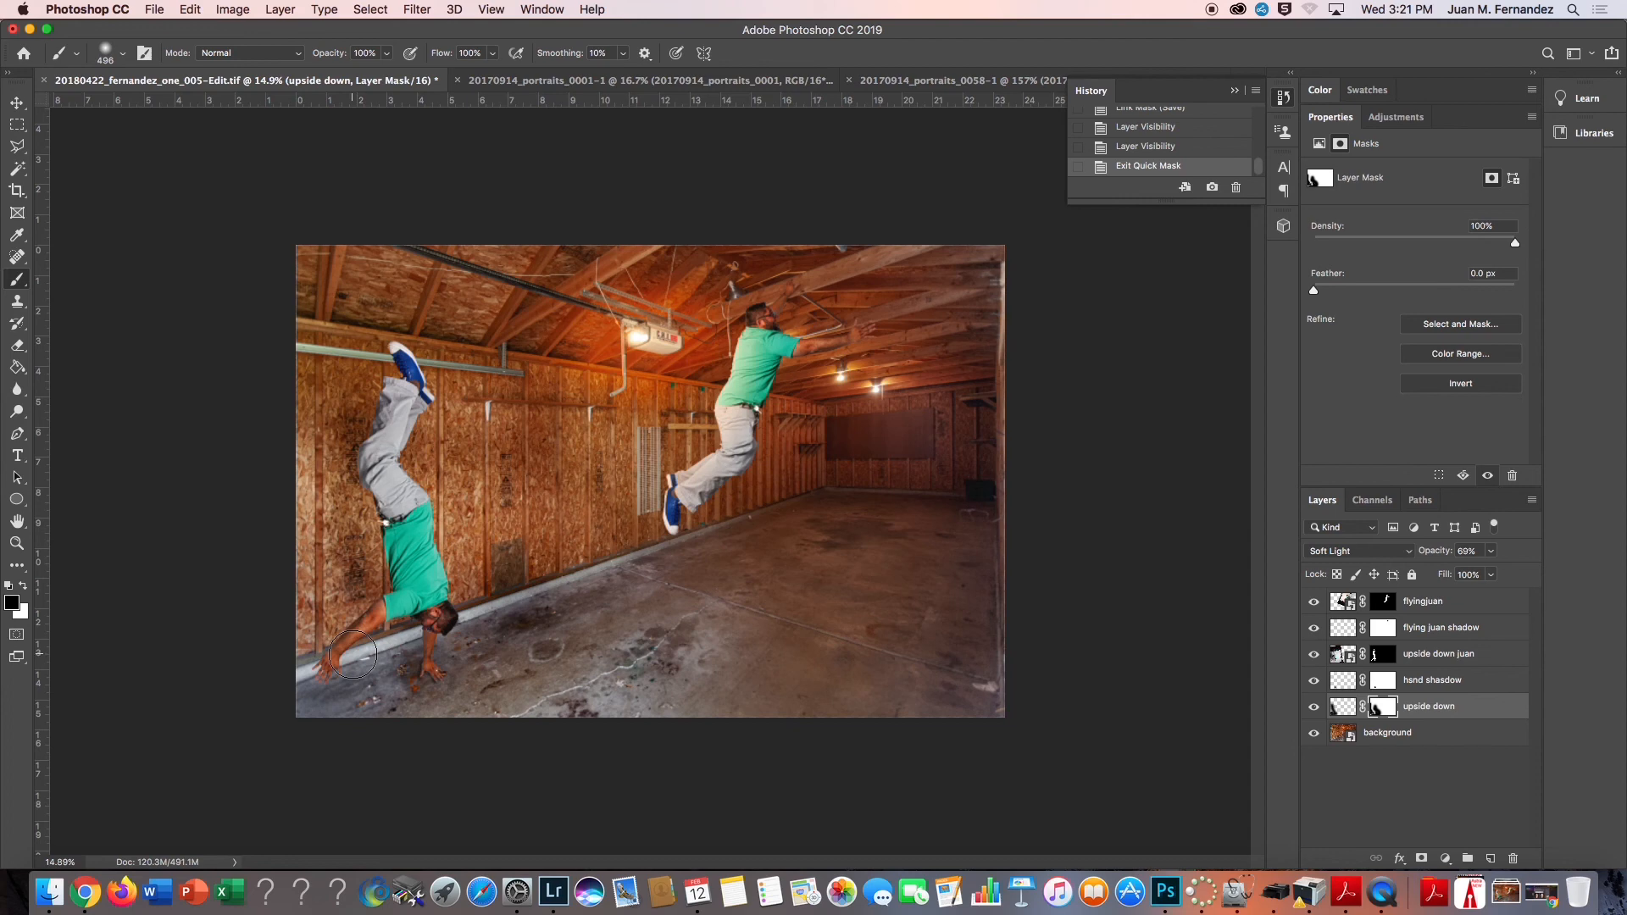
pyautogui.moveTo(352, 653)
pyautogui.mouseDown()
pyautogui.moveTo(304, 665)
pyautogui.moveTo(332, 630)
pyautogui.moveTo(310, 626)
pyautogui.moveTo(371, 661)
pyautogui.moveTo(283, 664)
pyautogui.mouseUp()
pyautogui.press('x')
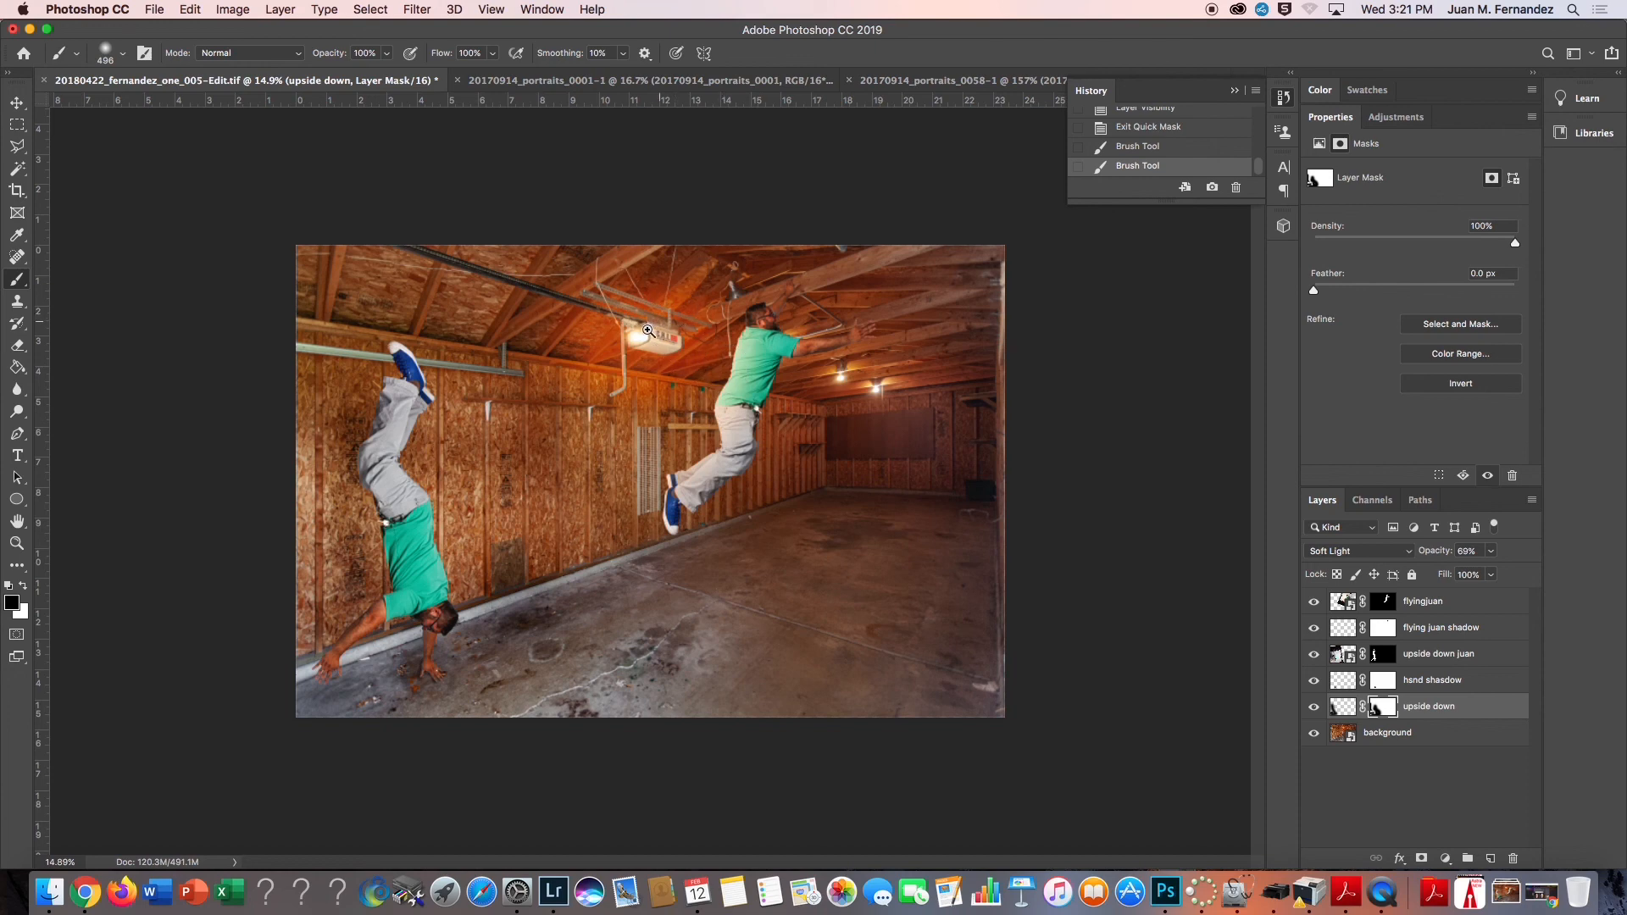
# Select the handstanding man's layer and open its smart object in Camera Raw
pyautogui.scroll(3, 687, 354)
pyautogui.scroll(3, 686, 353)
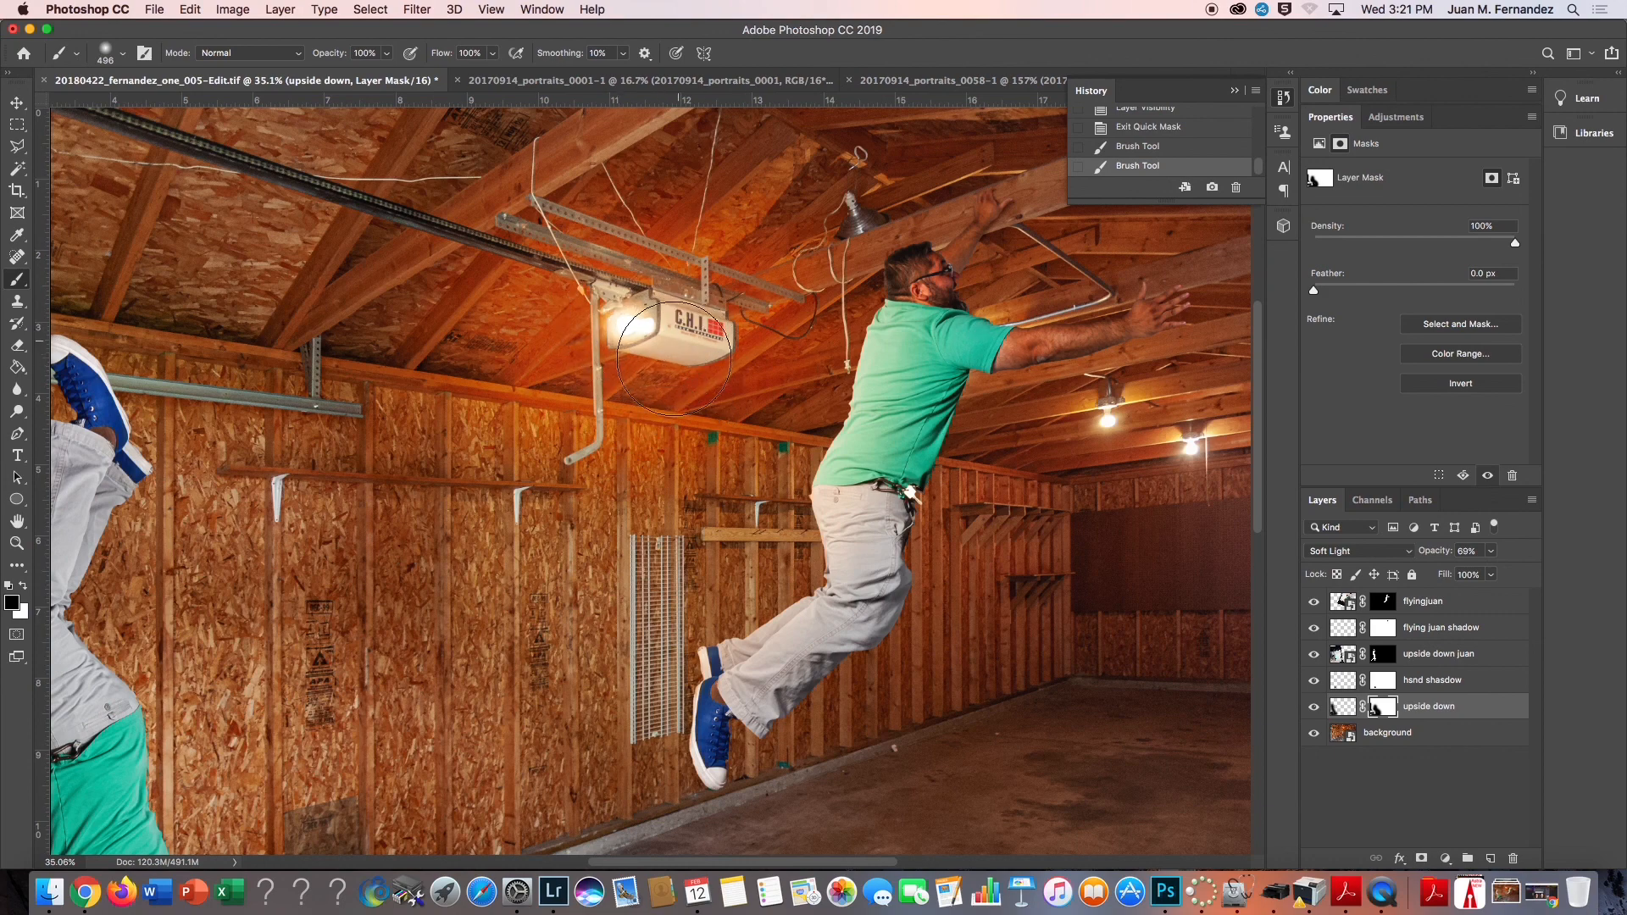
pyautogui.moveTo(468, 627); pyautogui.dragTo(740, 304)
pyautogui.press('v')
pyautogui.click(390, 524)
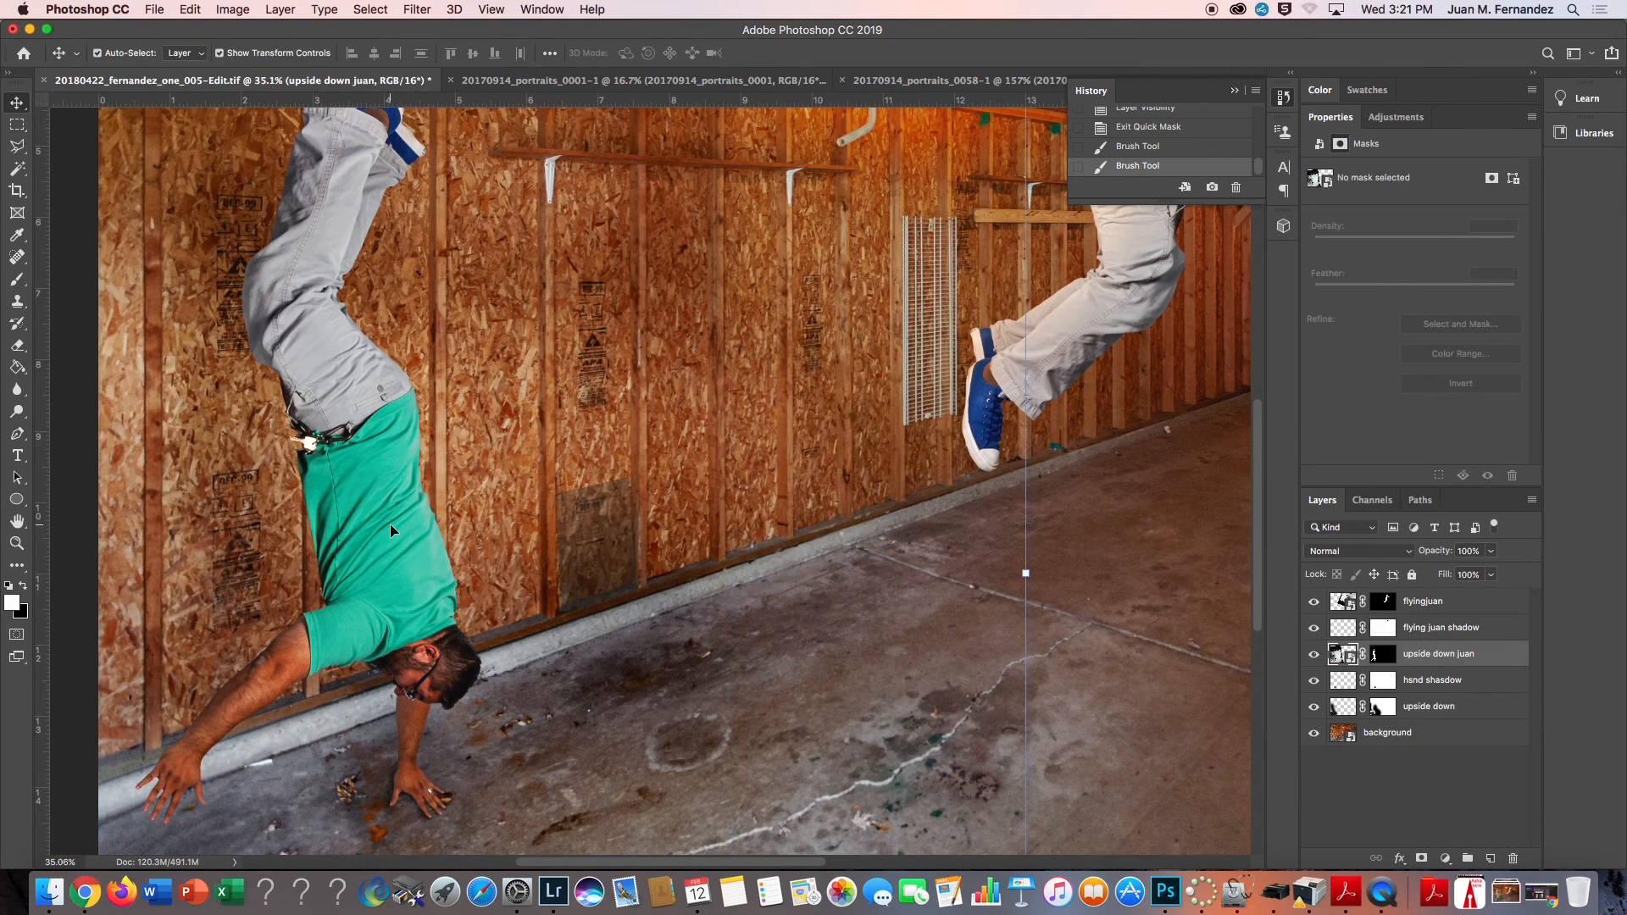
pyautogui.click(1339, 660)
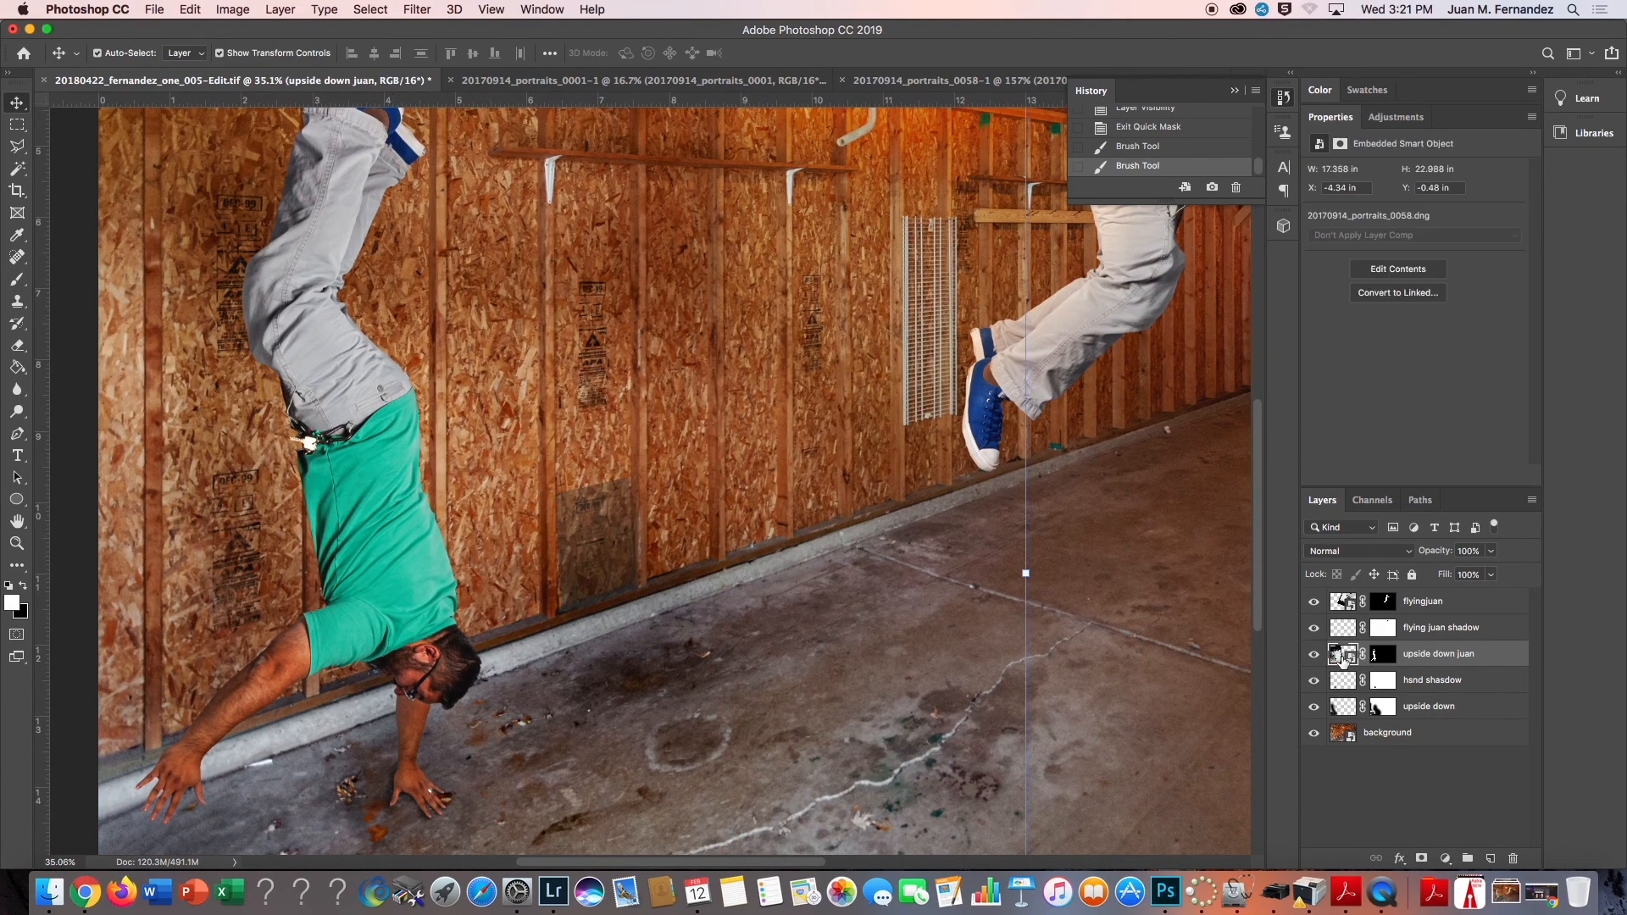
pyautogui.doubleClick(1339, 660)
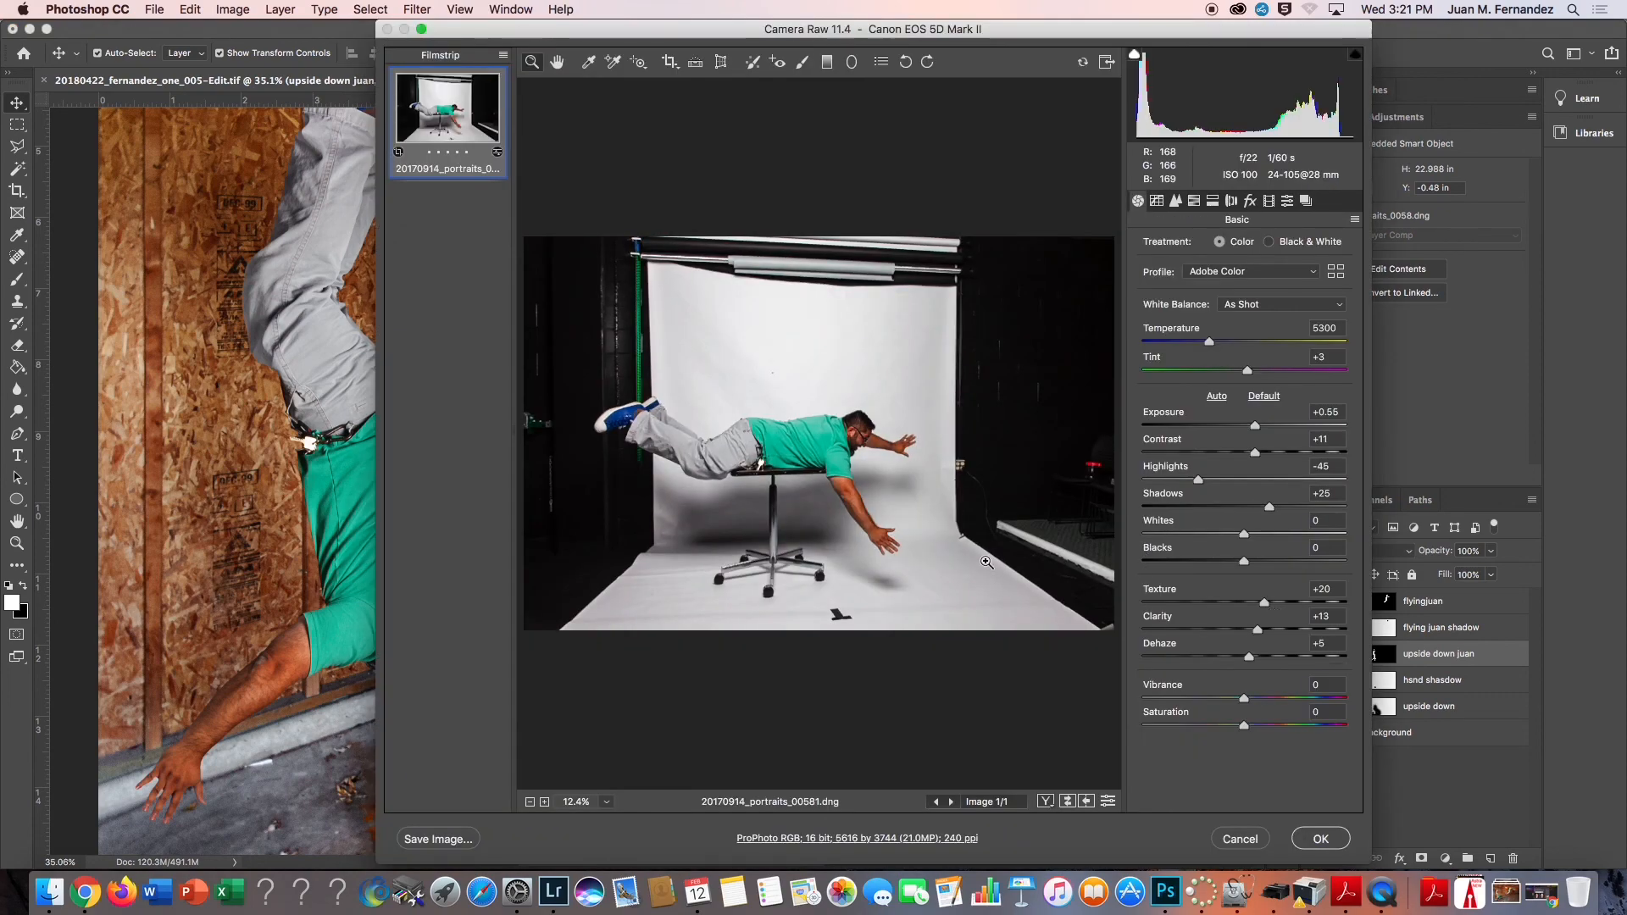
# Recolour the man's green shirt blue with Aquas Hue +88 and Luminance -30, and apply the Camera Raw edits
pyautogui.click(1194, 201)
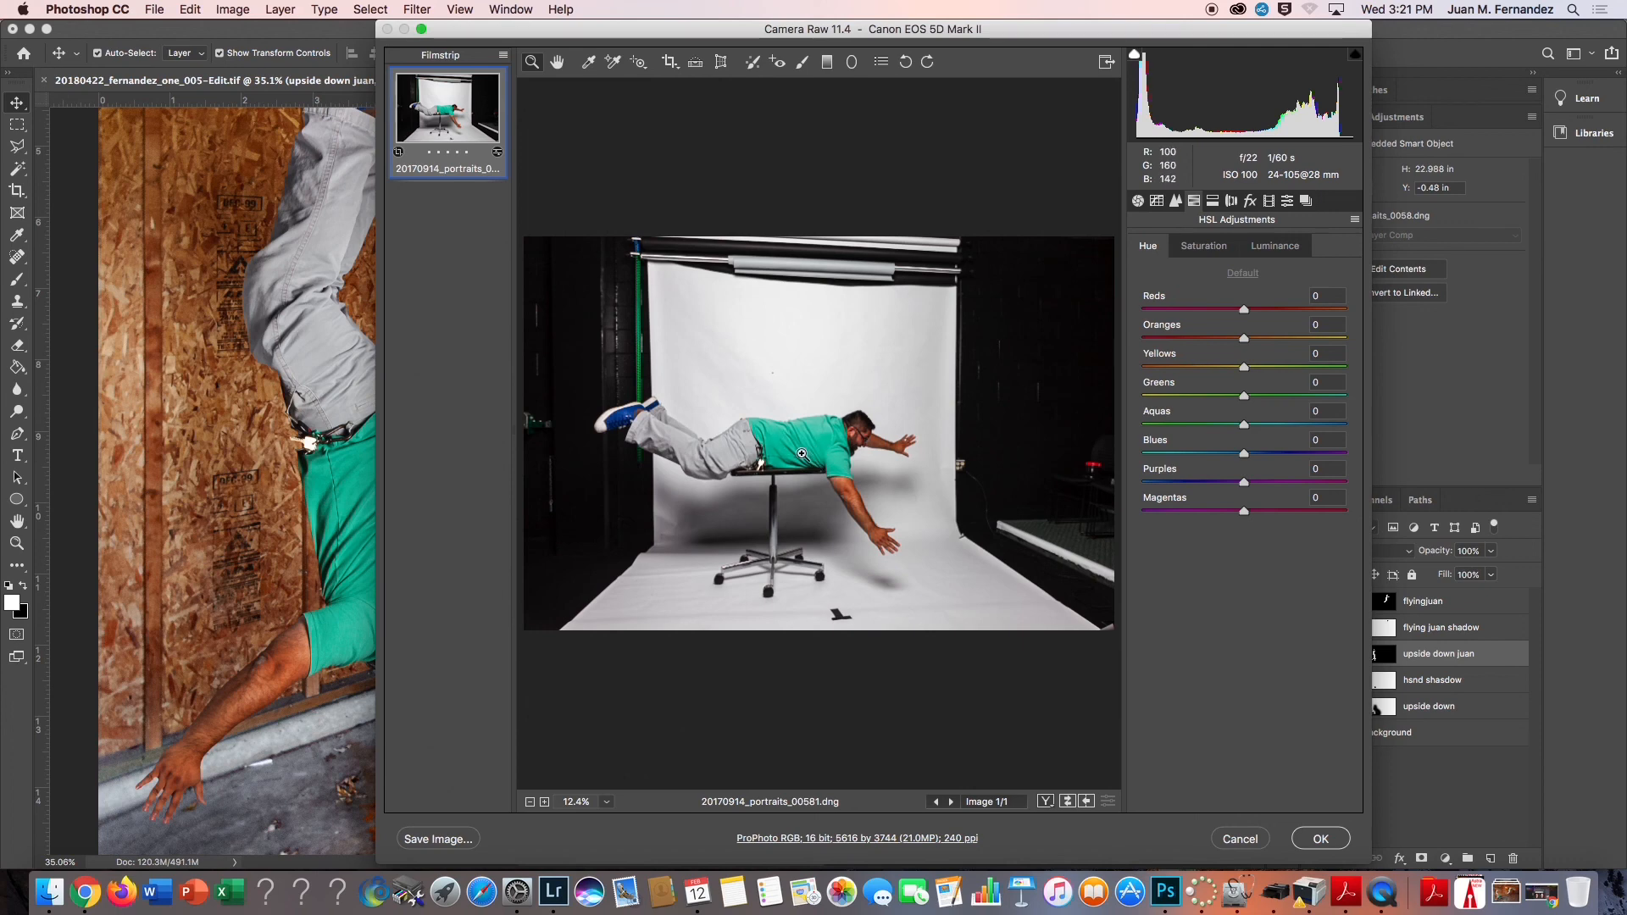
pyautogui.moveTo(1241, 427); pyautogui.dragTo(1334, 427)
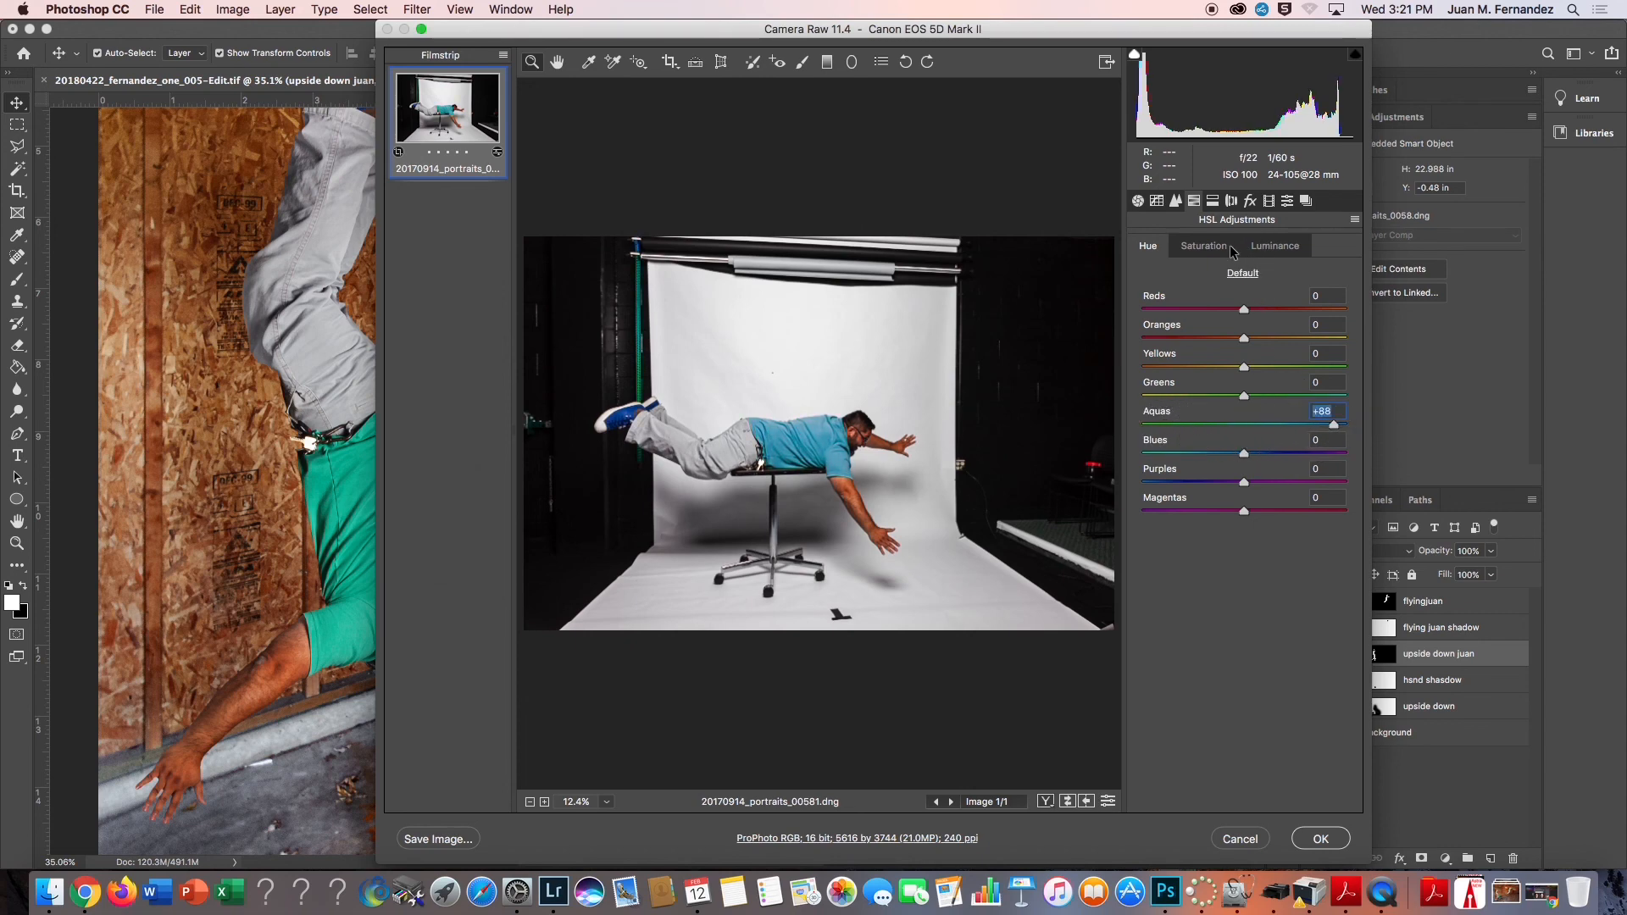
pyautogui.click(1231, 247)
pyautogui.moveTo(1244, 425)
pyautogui.mouseDown()
pyautogui.moveTo(1296, 424)
pyautogui.moveTo(1213, 428)
pyautogui.mouseUp()
pyautogui.click(1275, 250)
pyautogui.click(1321, 842)
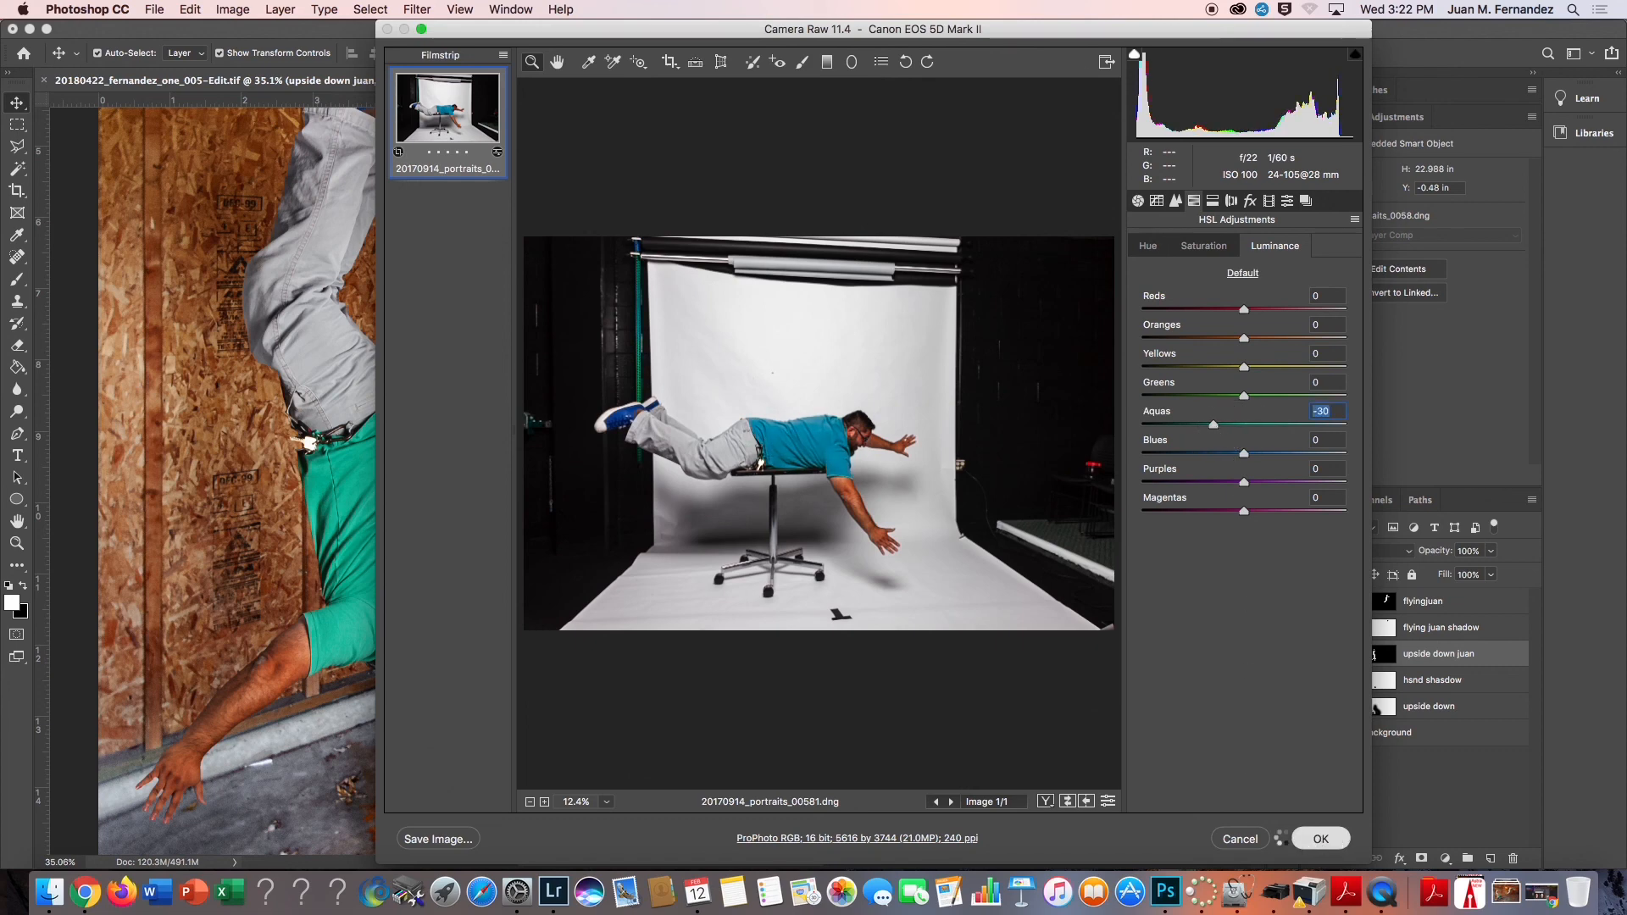